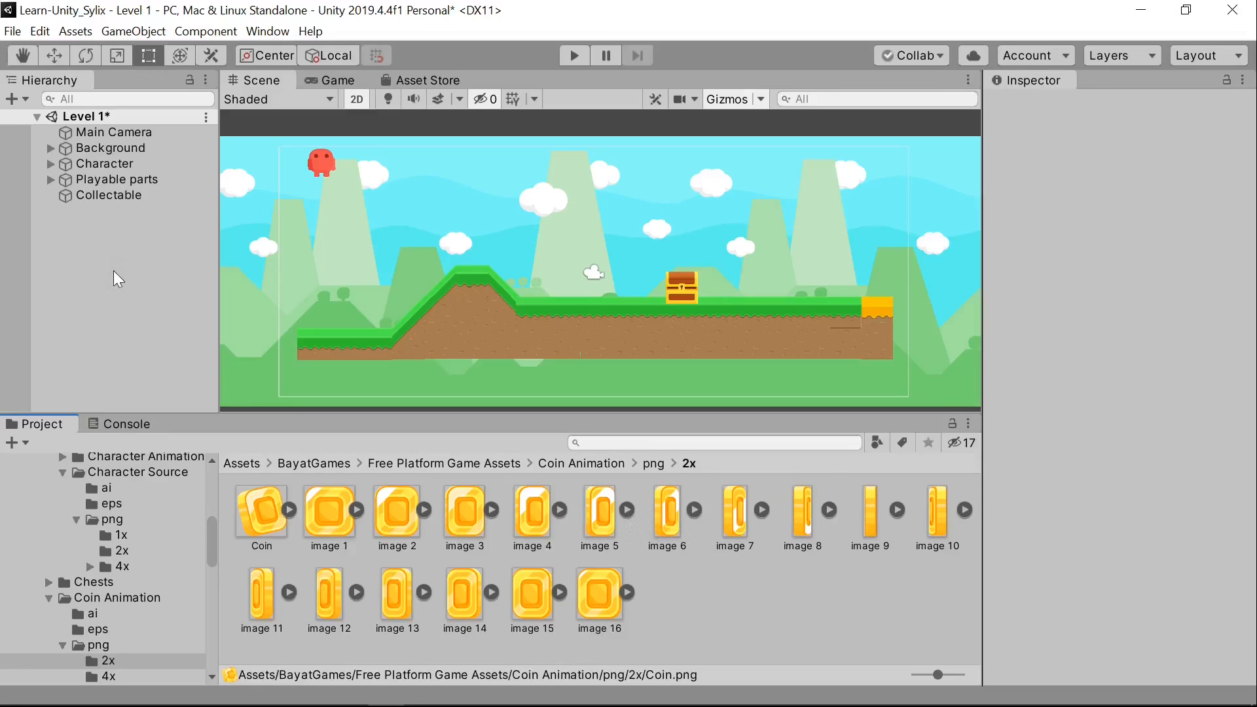
# Step: Open the coin sprite folder Assets/BayatGames/Free Platform Game Assets/Coin Animation/png/2x, starting from the top-level Assets folder
pyautogui.click(54, 56)
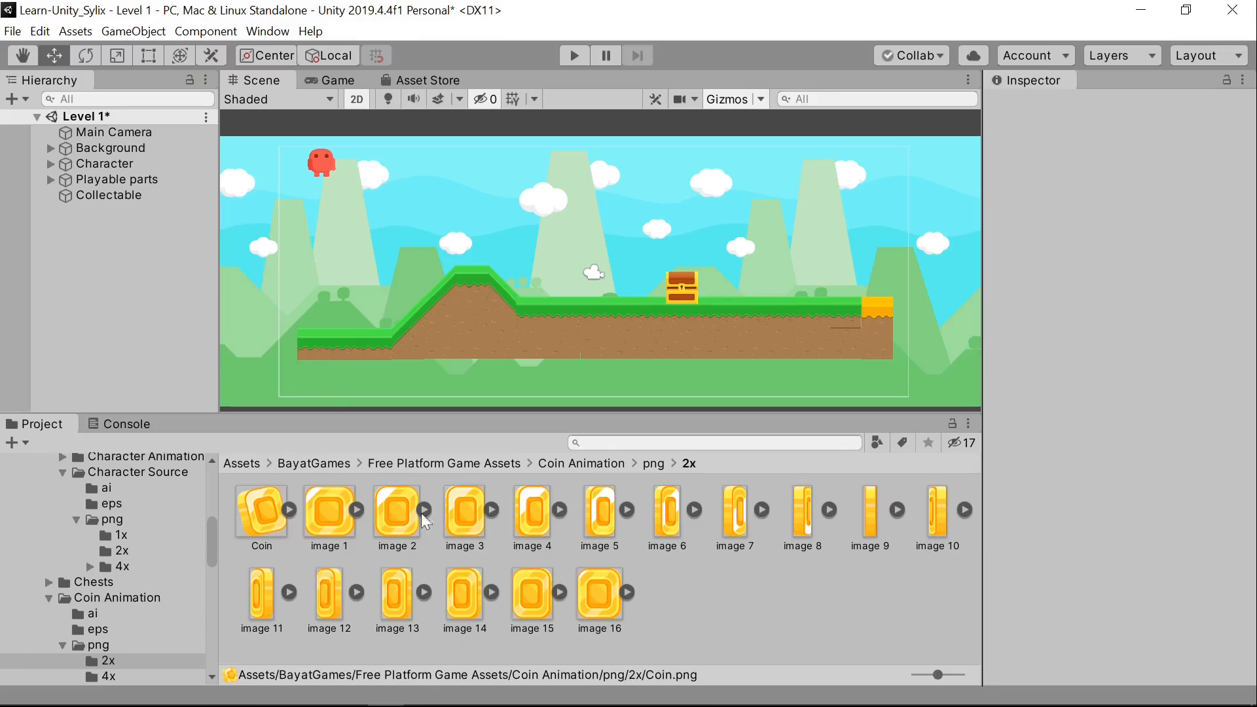
pyautogui.click(246, 465)
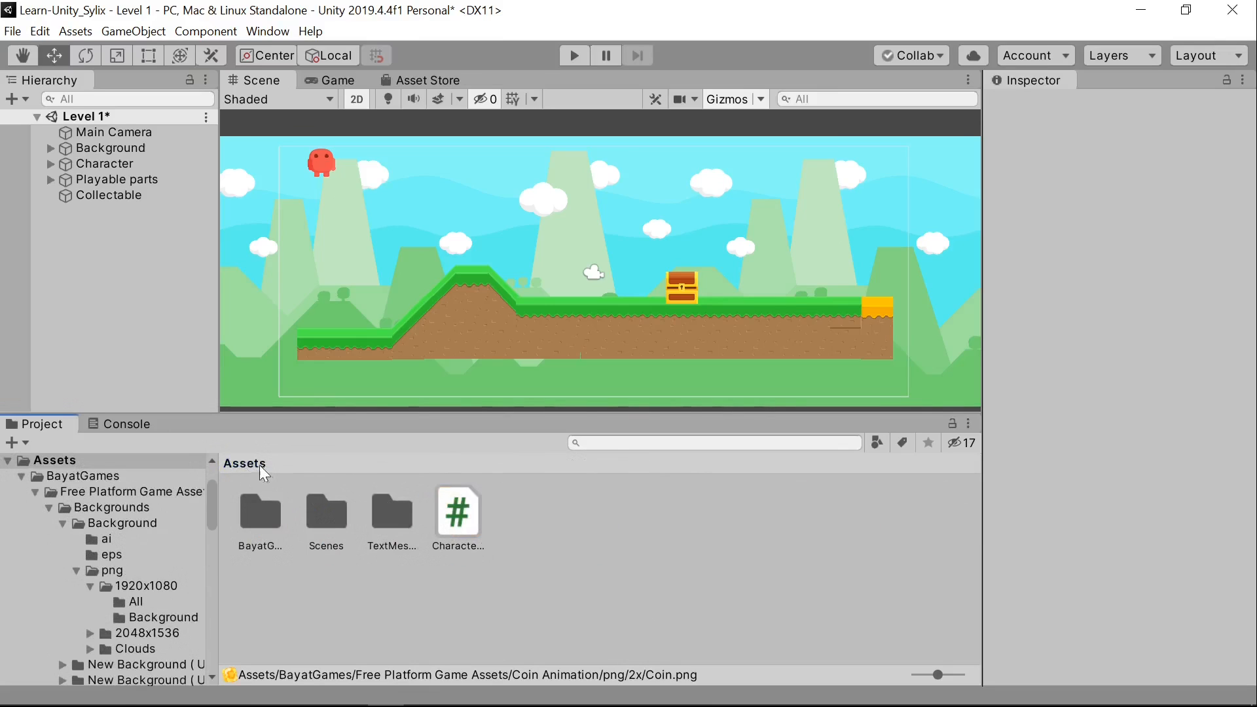
pyautogui.doubleClick(266, 516)
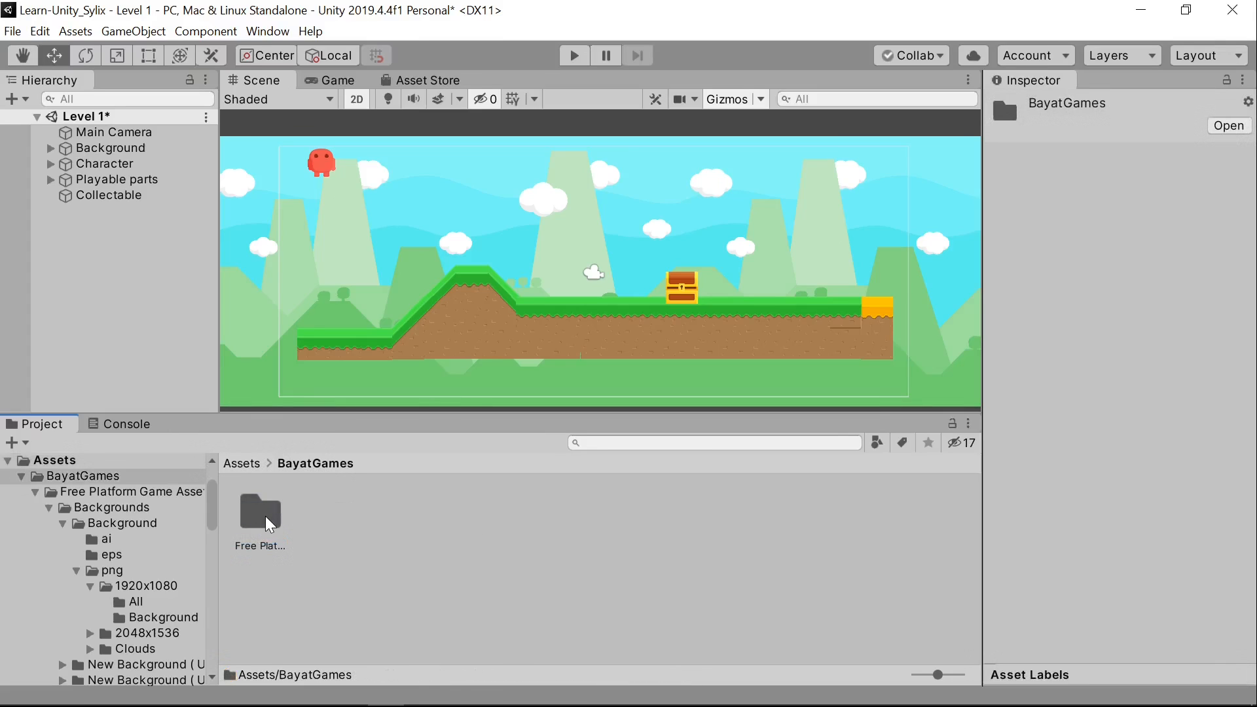
pyautogui.doubleClick(265, 515)
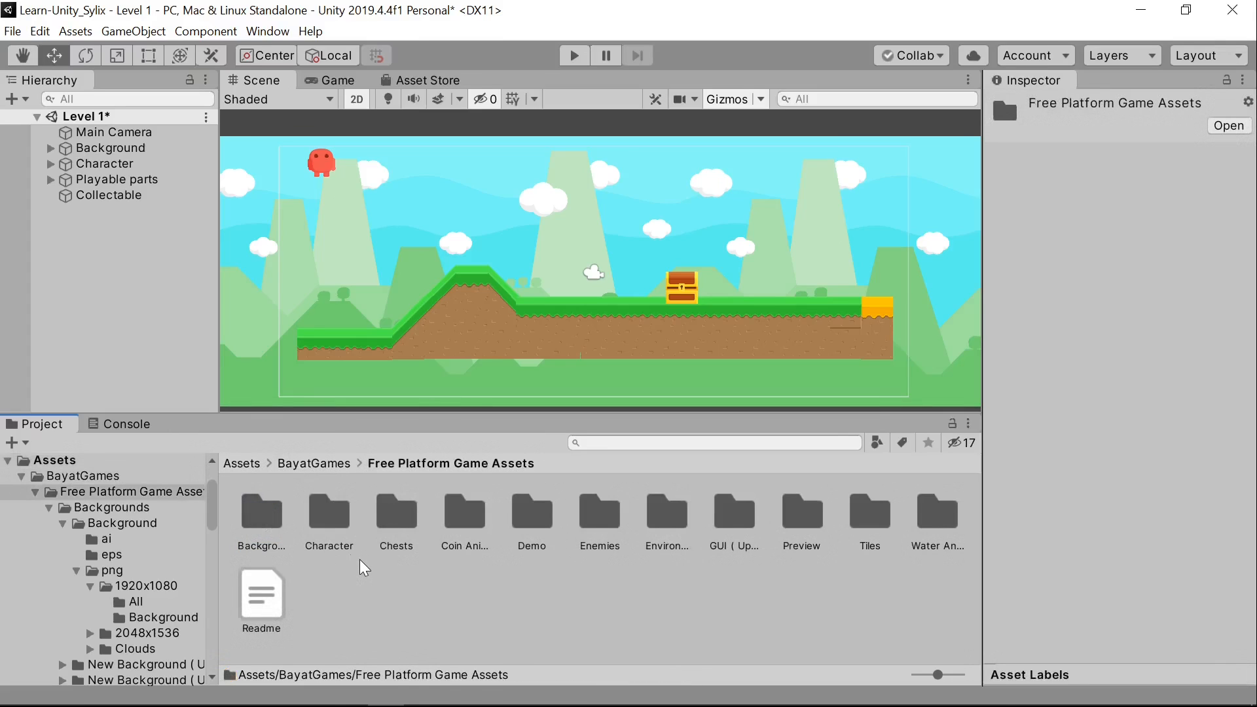
pyautogui.click(474, 504)
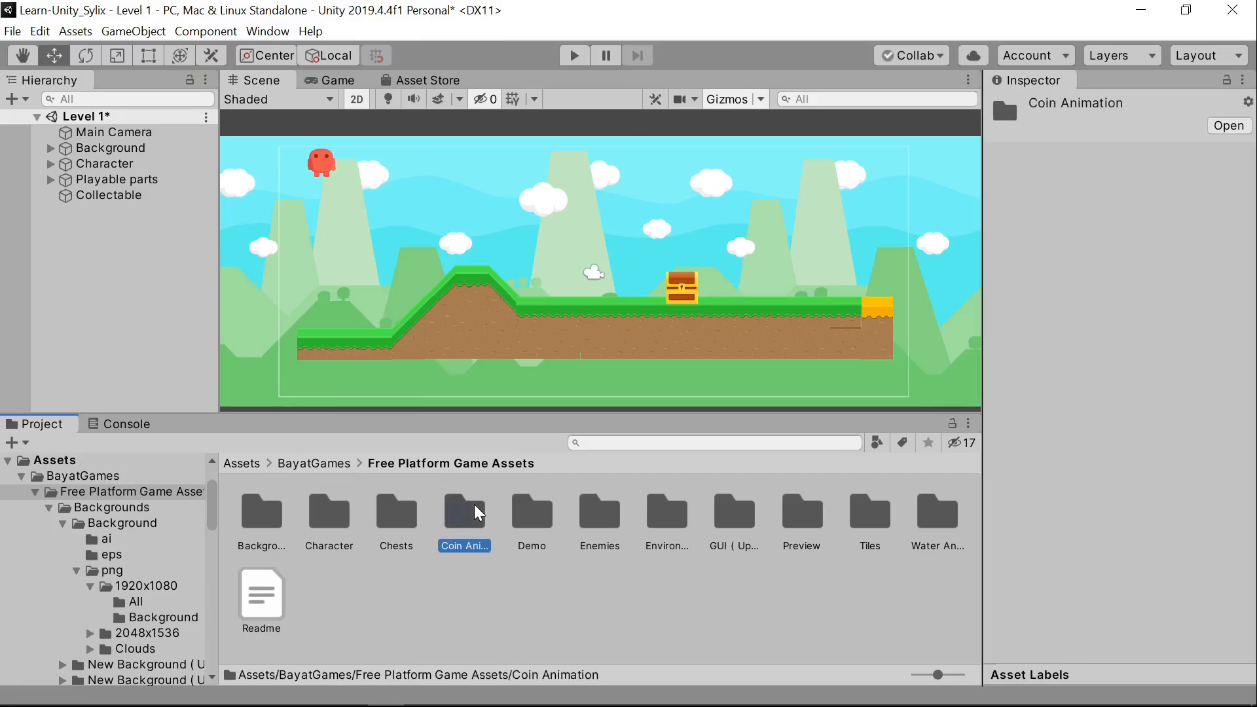
pyautogui.doubleClick(474, 504)
pyautogui.click(474, 506)
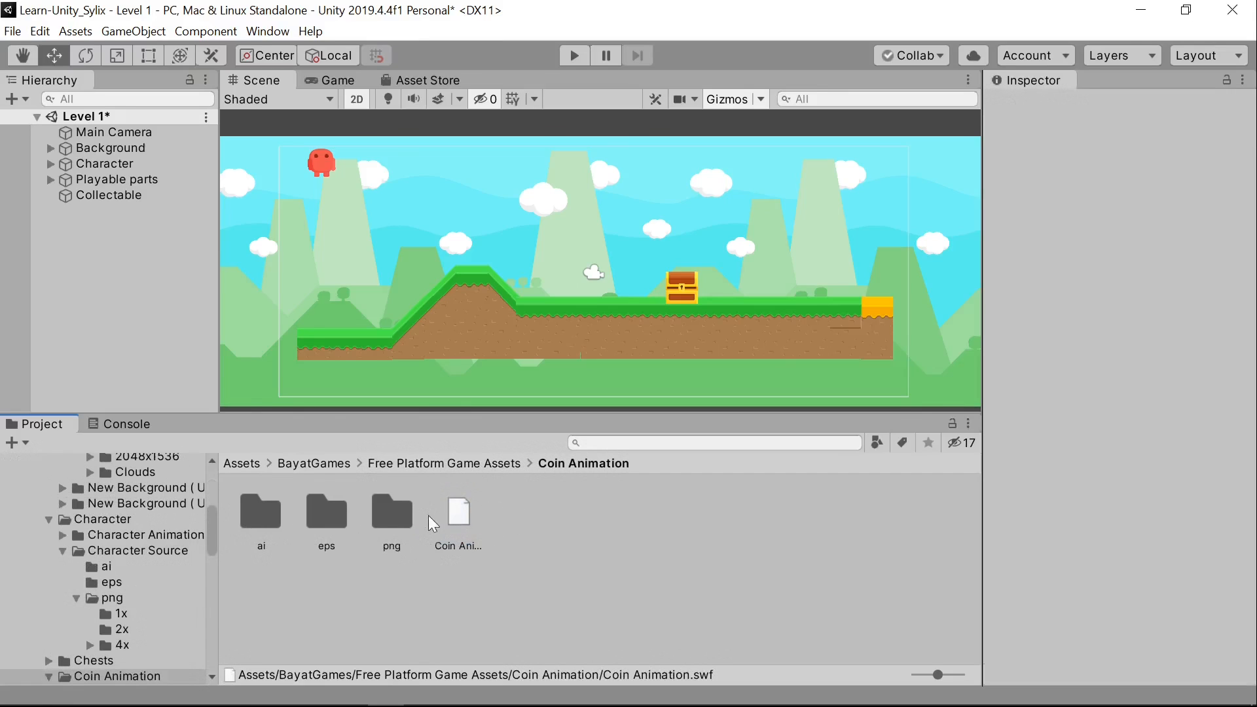
pyautogui.click(392, 516)
pyautogui.doubleClick(391, 516)
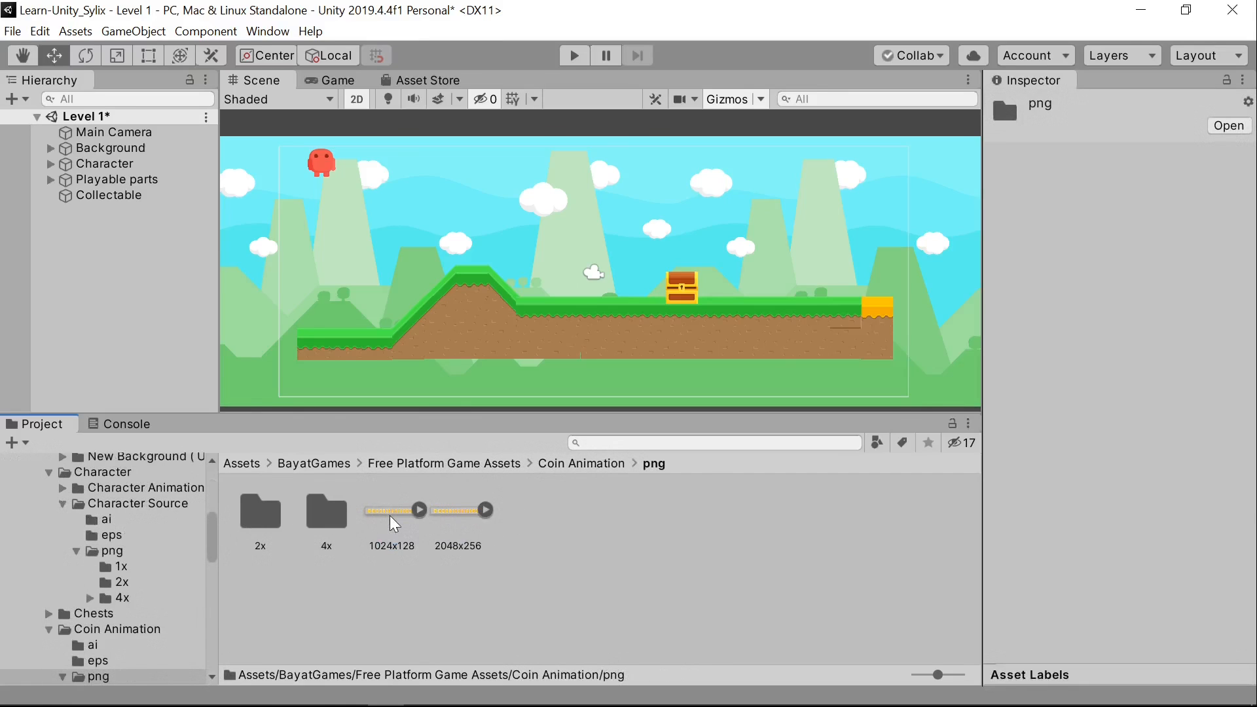
pyautogui.doubleClick(265, 521)
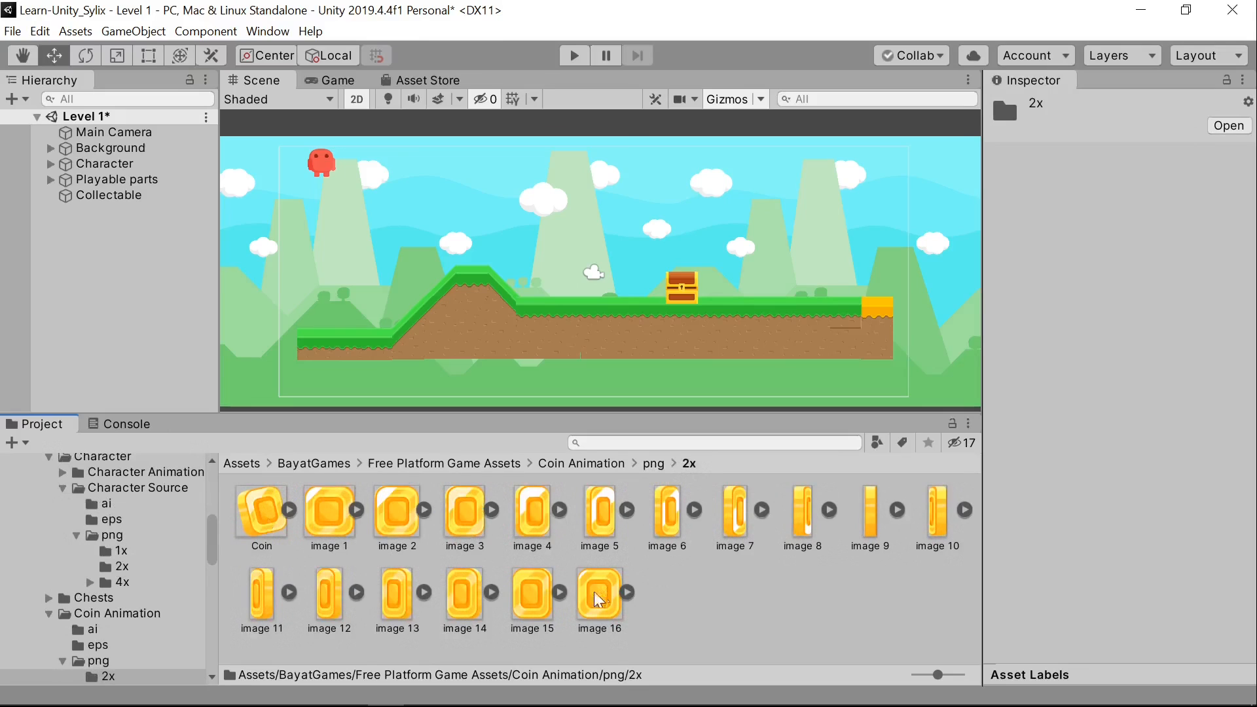
# Step: Create an animated coin near the chest in the scene from the Coin sprite and images 1 to 16, saving the animation as Coin
pyautogui.click(265, 510)
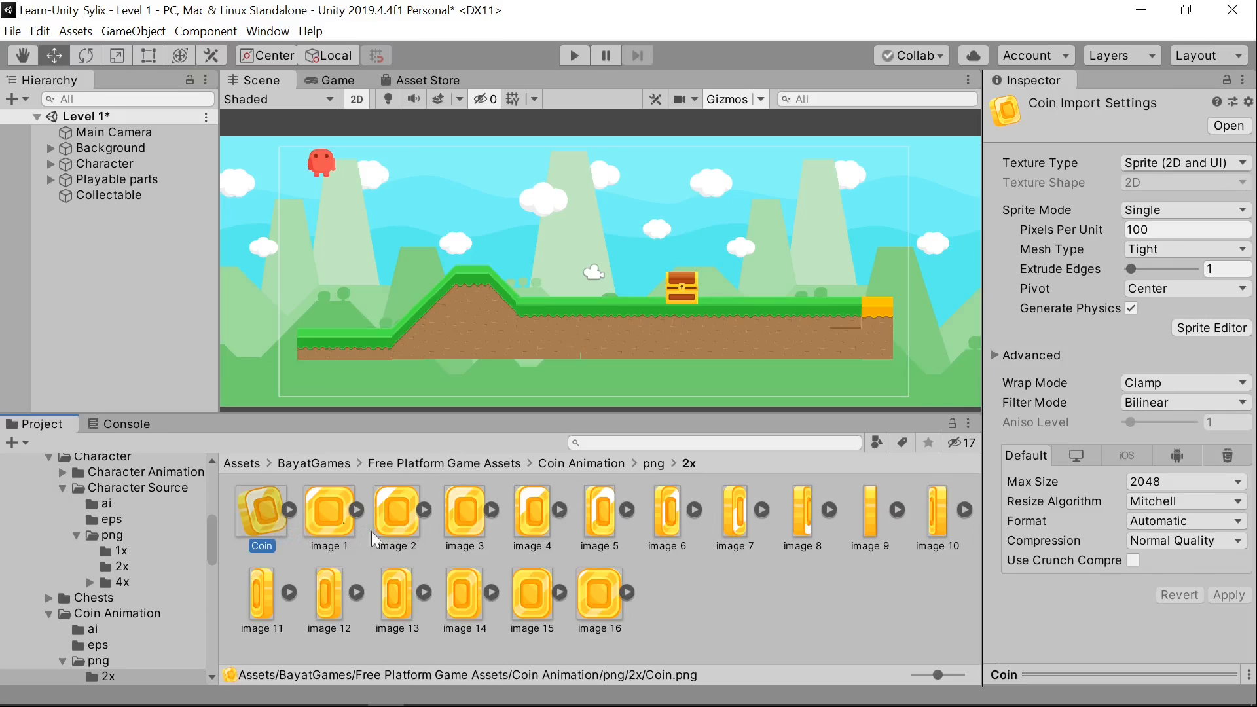
pyautogui.keyDown('shift'); pyautogui.click(598, 592); pyautogui.keyUp('shift')
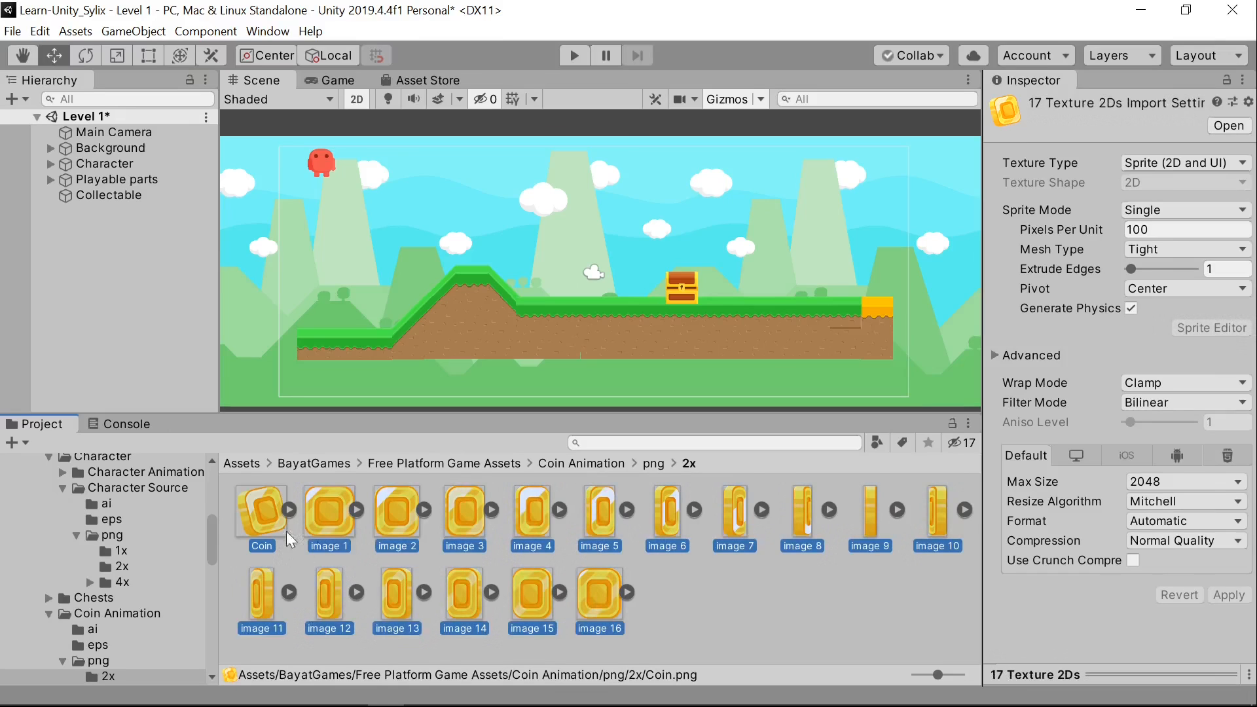
pyautogui.moveTo(256, 505); pyautogui.dragTo(626, 279)
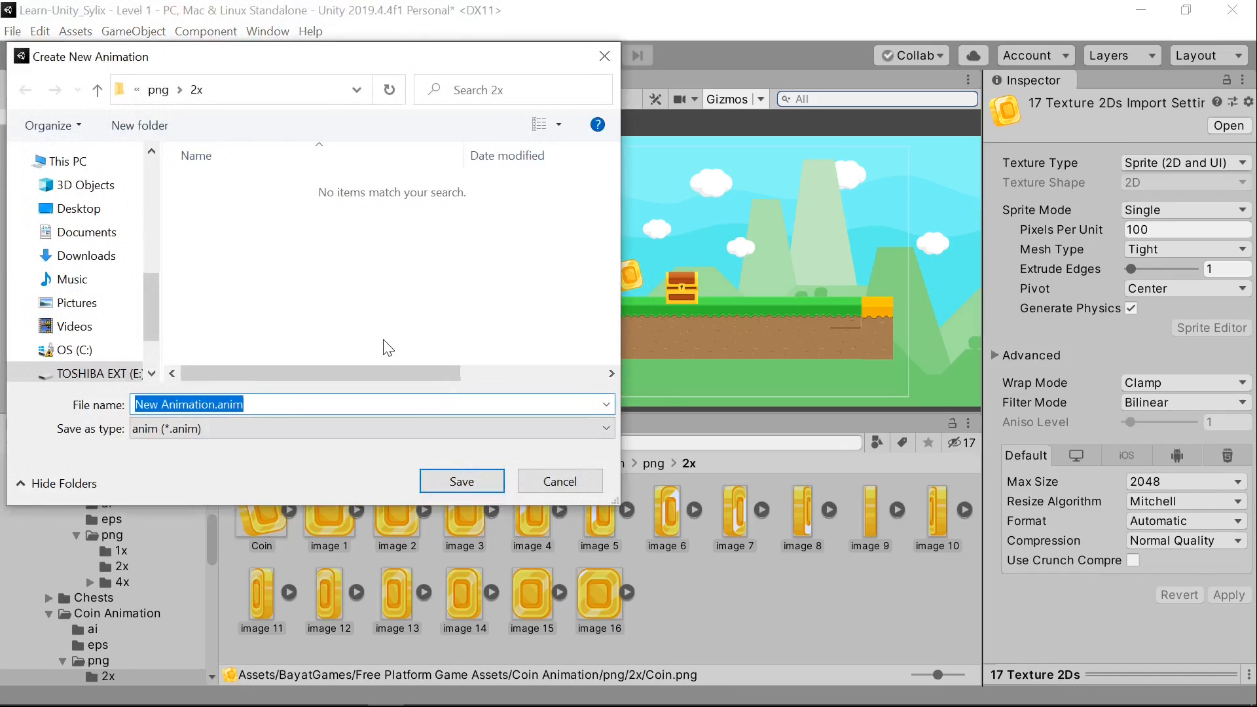
pyautogui.press('BackSpace')
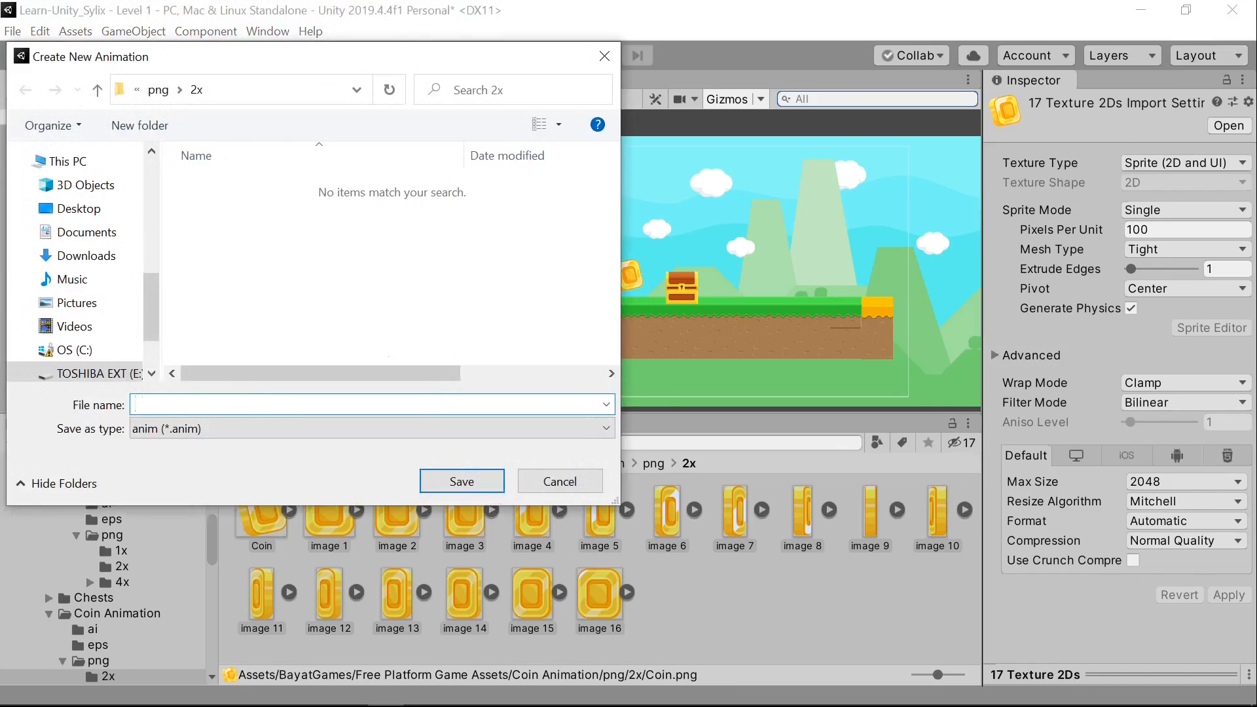
pyautogui.write('Coin')
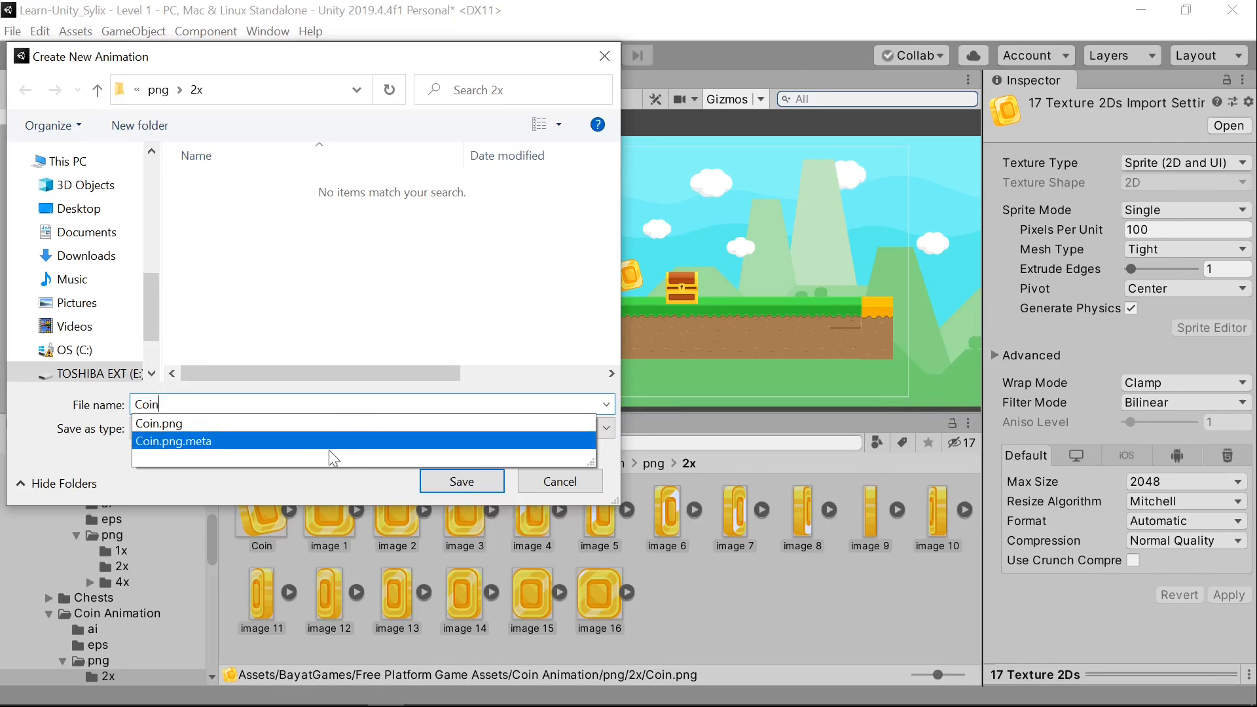
pyautogui.click(462, 481)
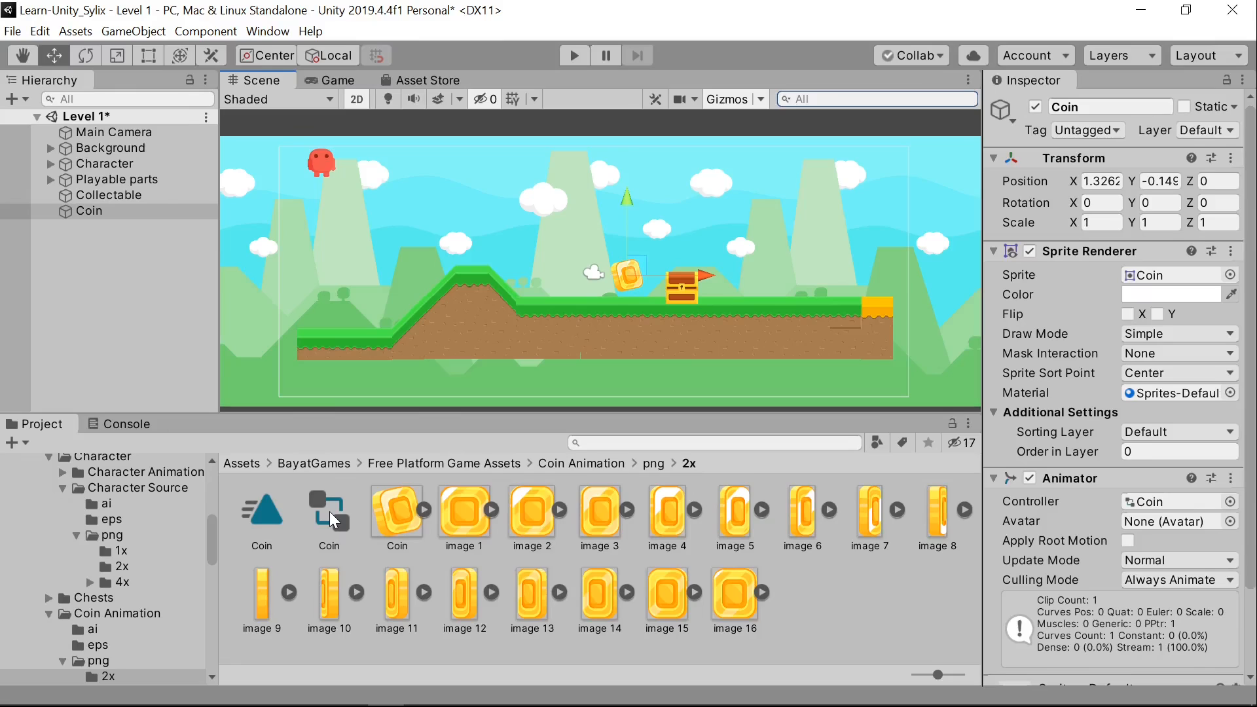
# Step: Examine the coin's generated animation clip and controller, and its Animator component's culling mode and avatar options
pyautogui.click(333, 520)
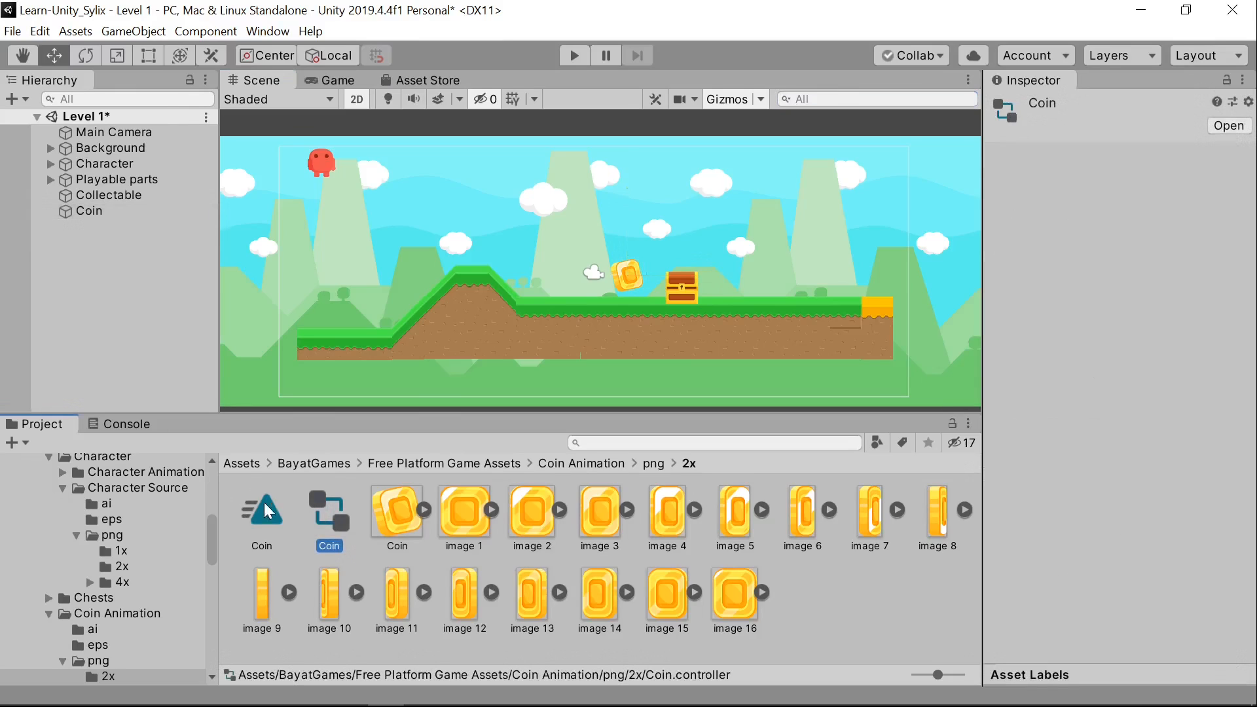
pyautogui.click(269, 504)
pyautogui.moveTo(309, 496); pyautogui.dragTo(631, 282)
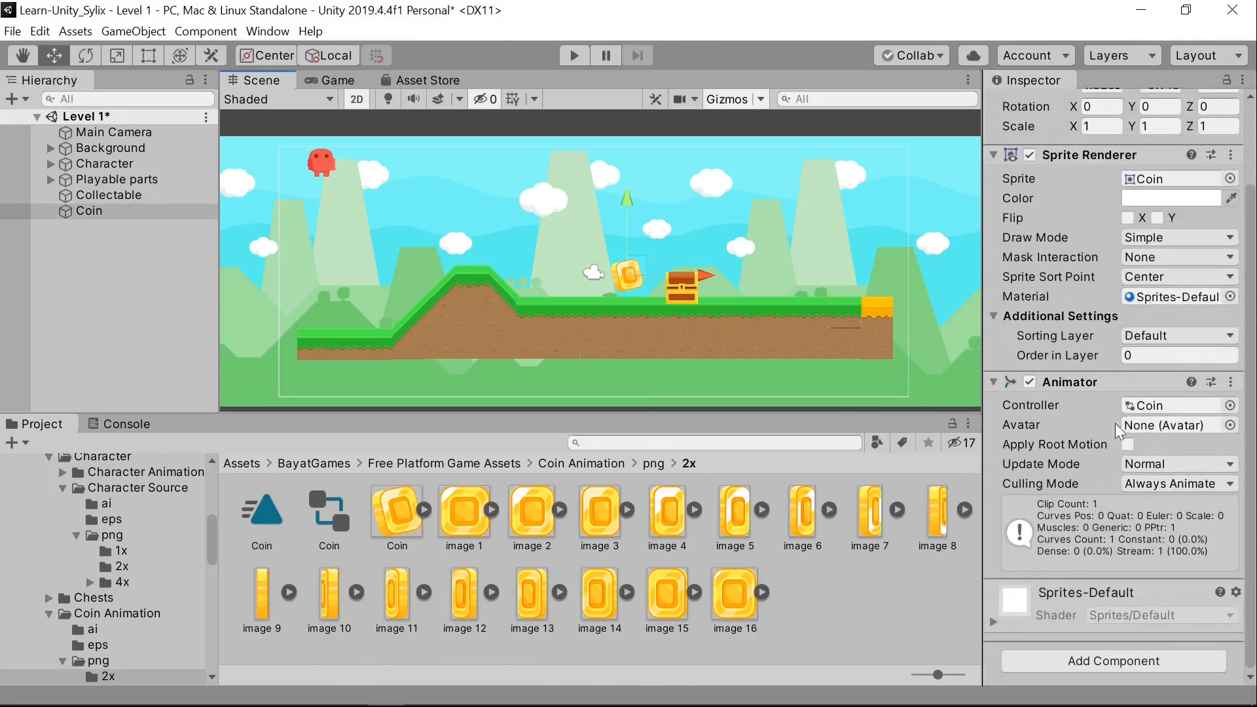
pyautogui.scroll(-3, 1218, 448)
pyautogui.click(1196, 490)
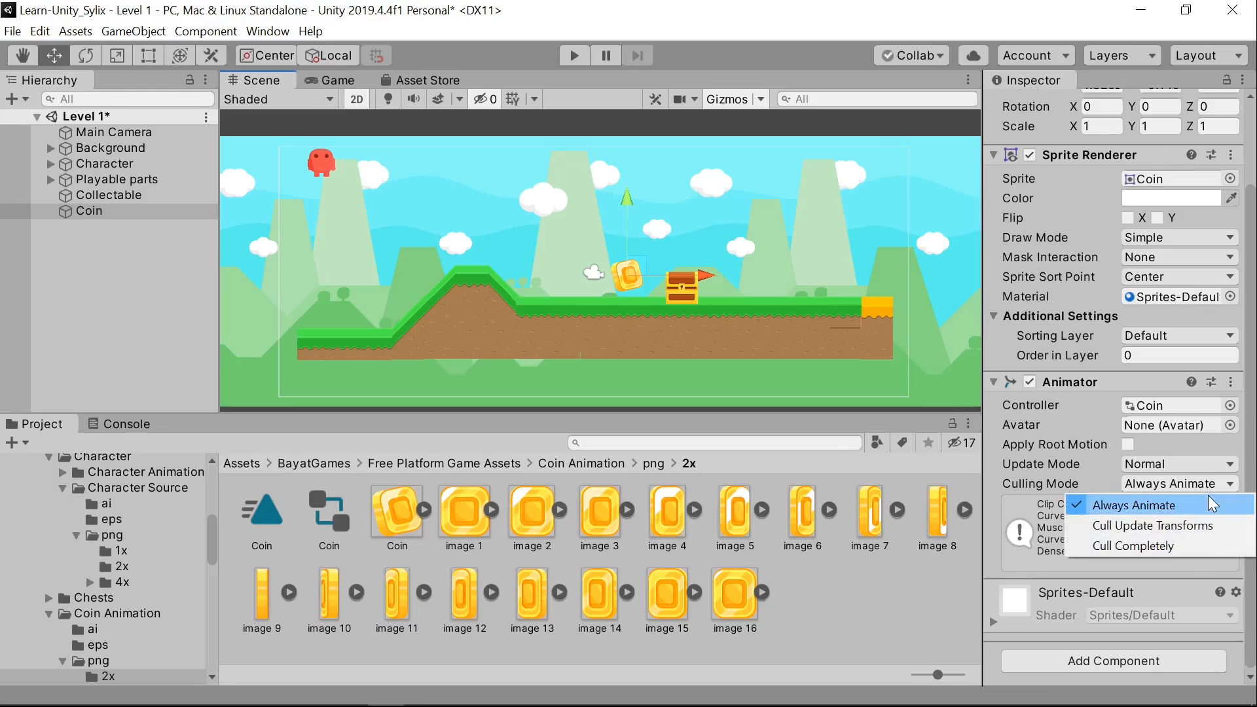
pyautogui.click(1212, 504)
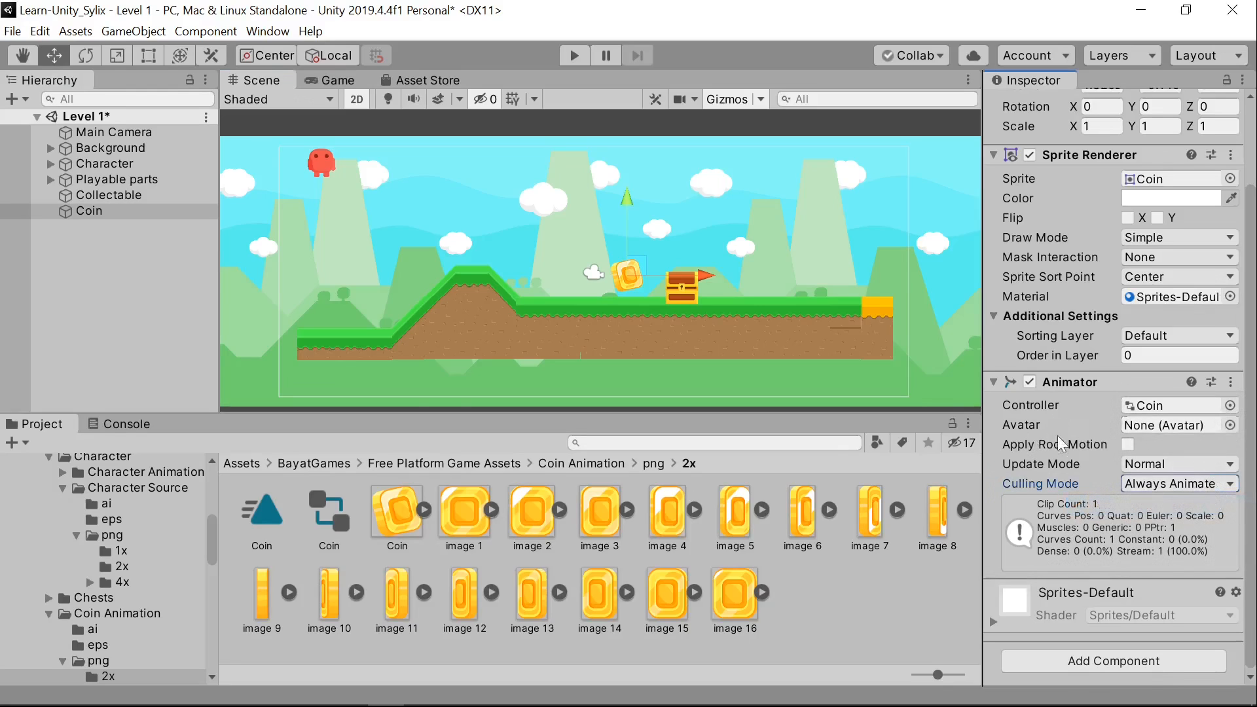
pyautogui.click(1230, 425)
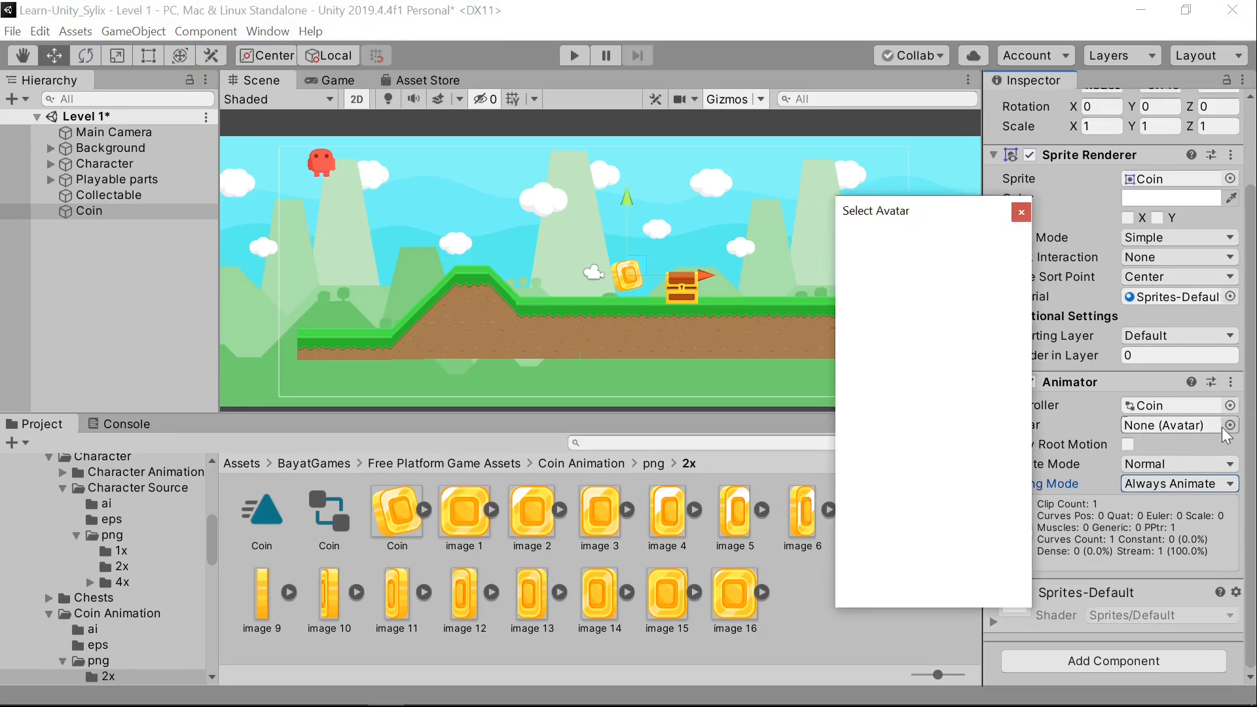
pyautogui.click(1021, 212)
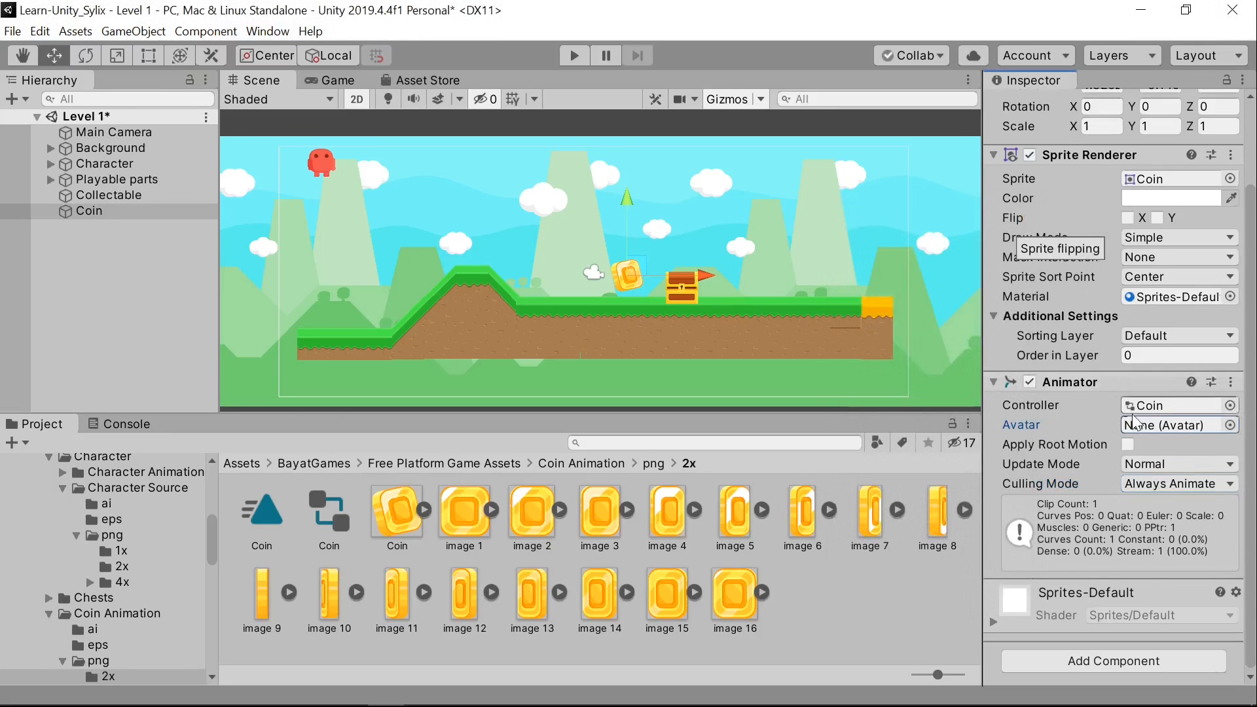
pyautogui.scroll(3, 1129, 409)
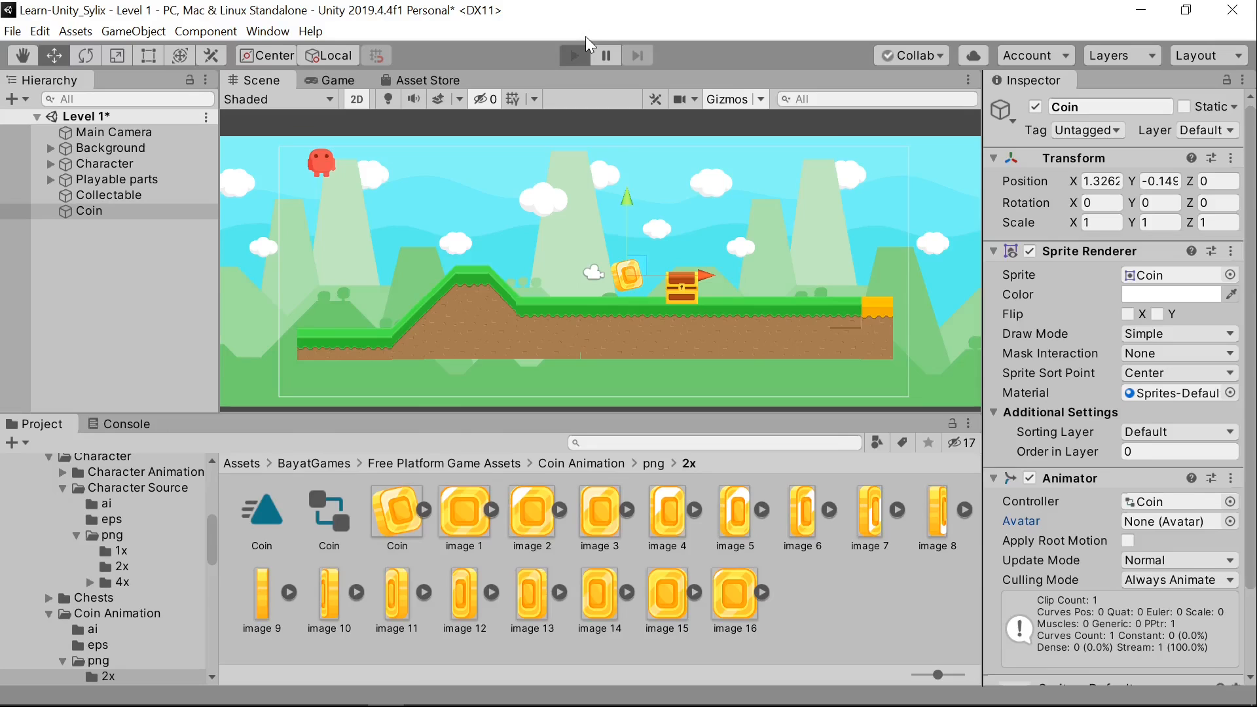
# Step: Play-test the level by moving the character over the hill past the coin to the chest and back, and end the test
pyautogui.click(572, 55)
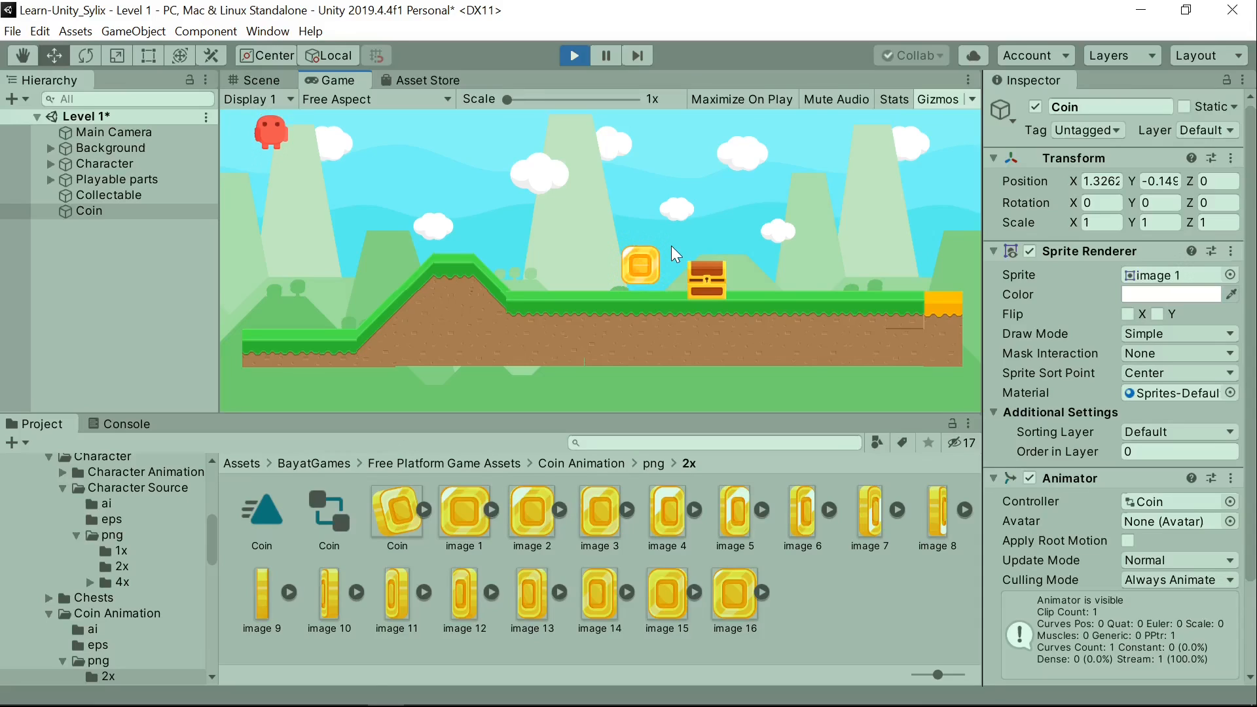
pyautogui.press('Right')
pyautogui.press('Right')
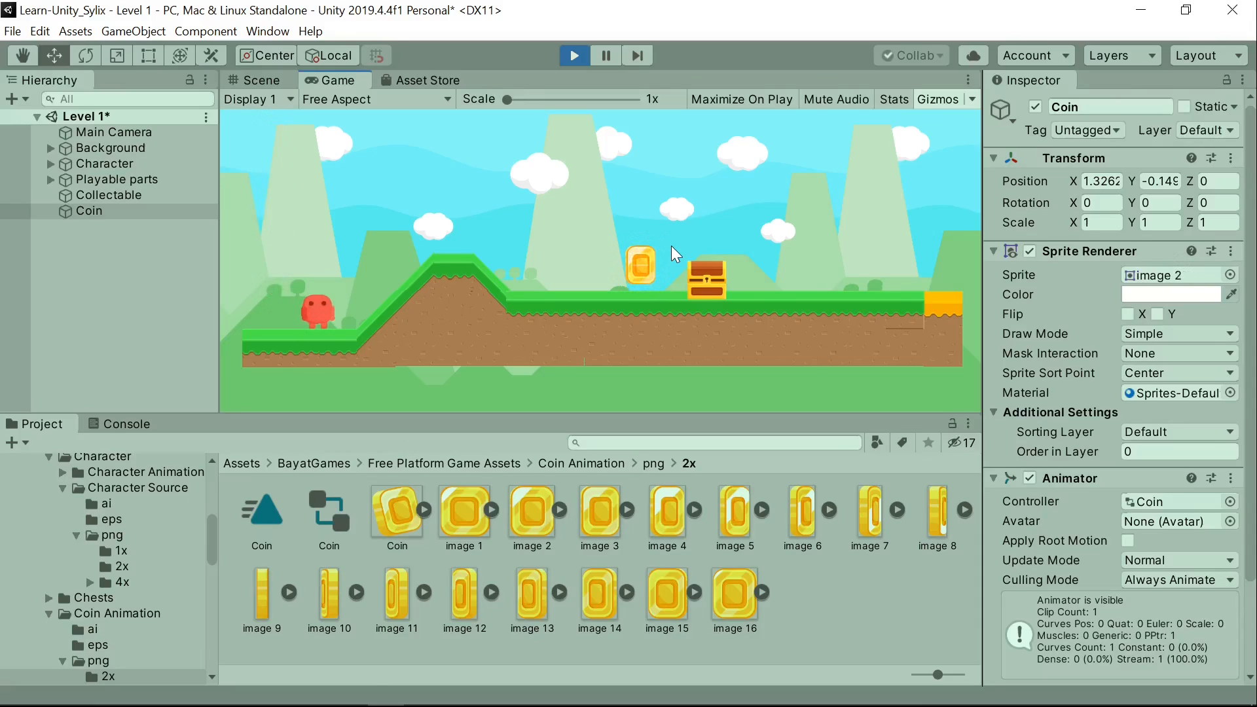
pyautogui.press('space')
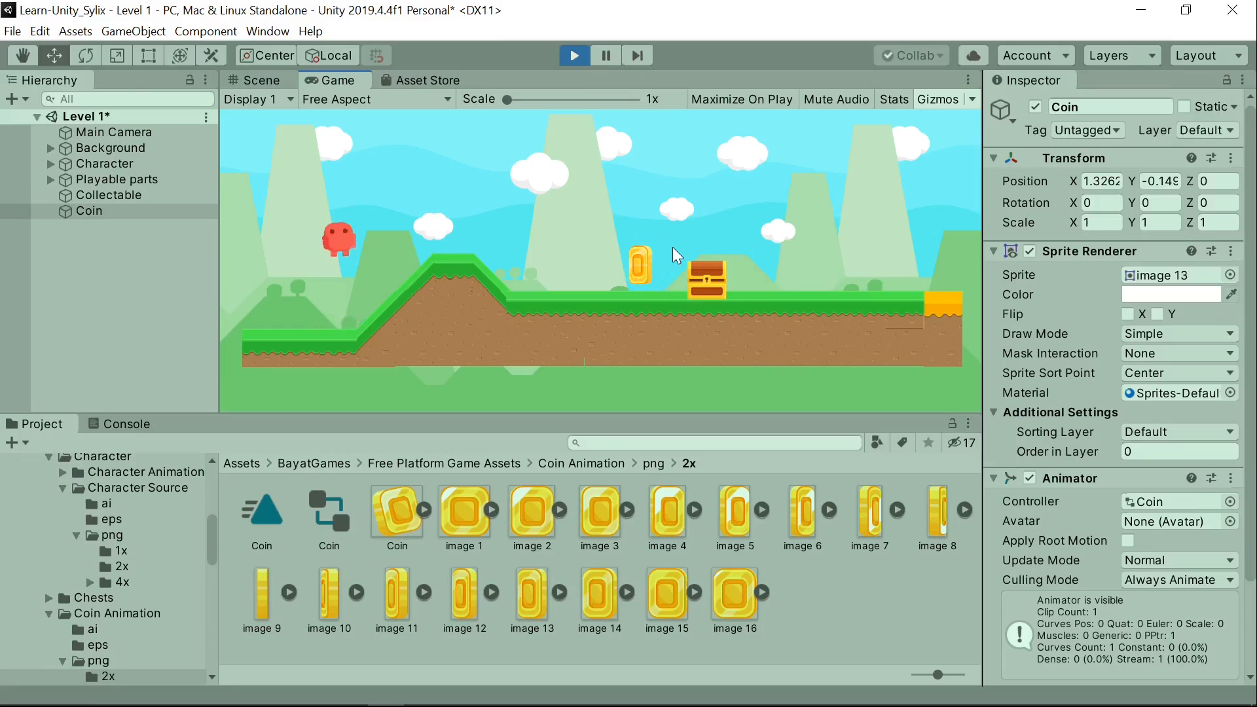
pyautogui.press('Right')
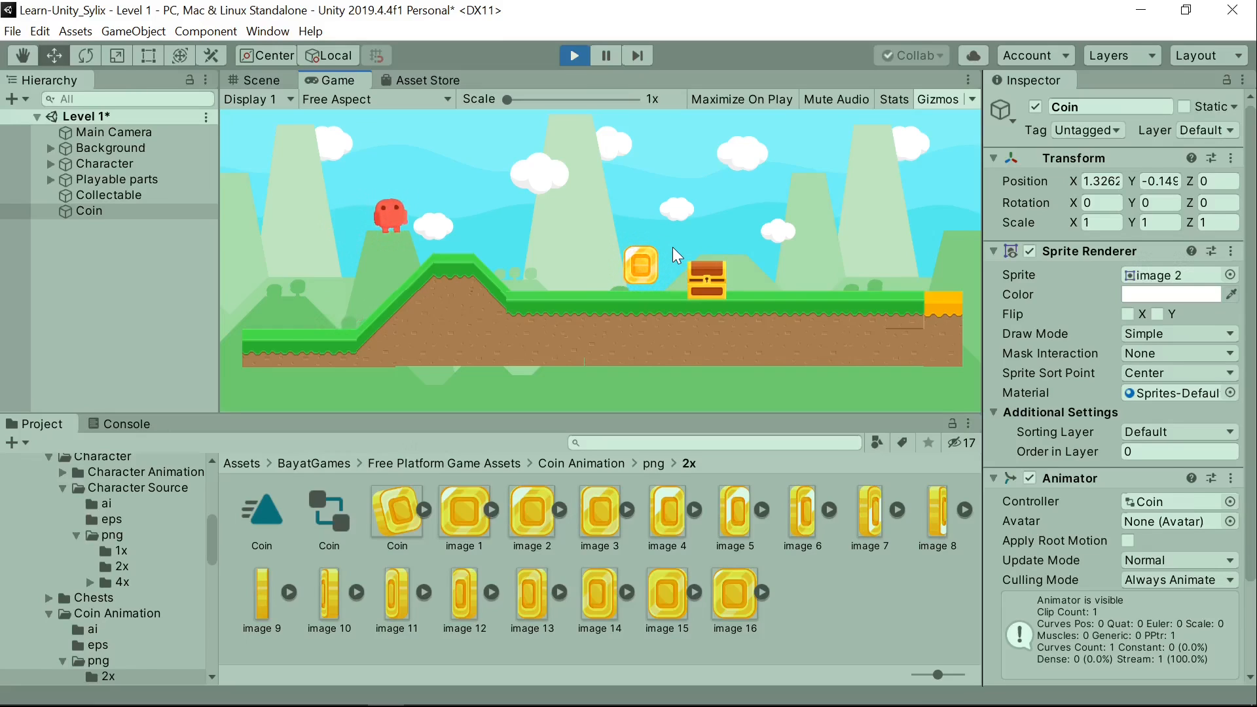
pyautogui.press('Right')
pyautogui.press('Right')
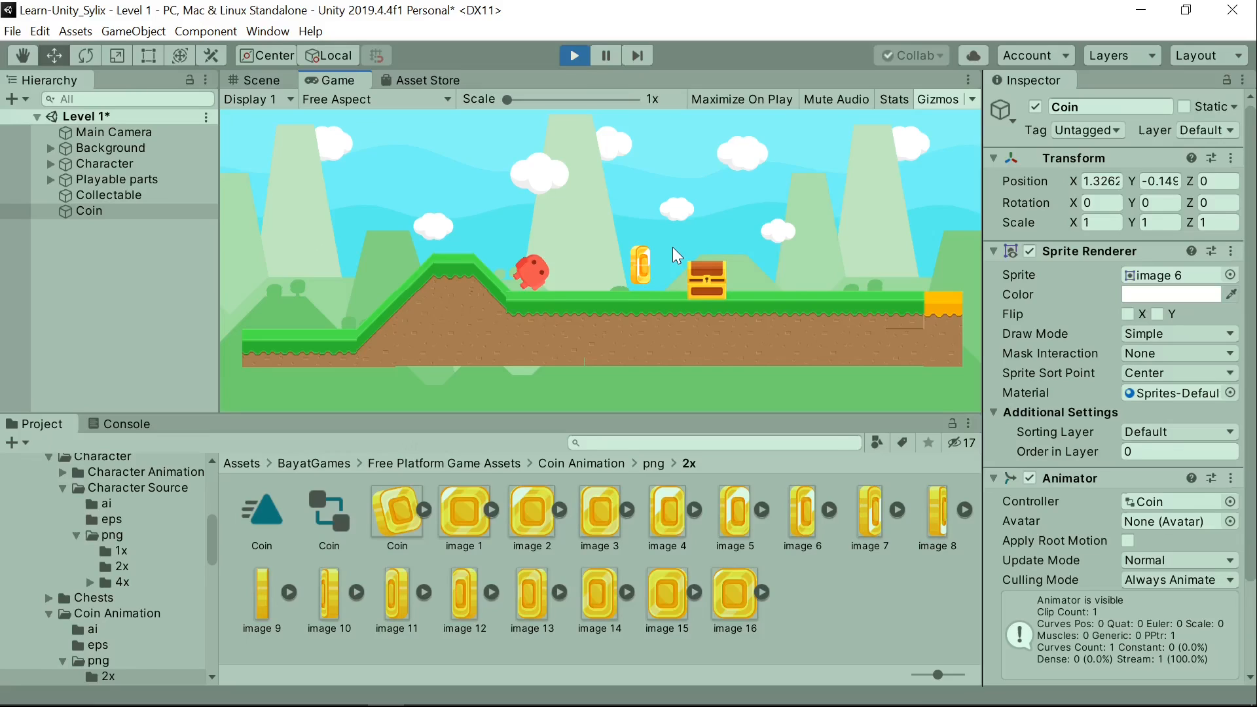
pyautogui.press('Right')
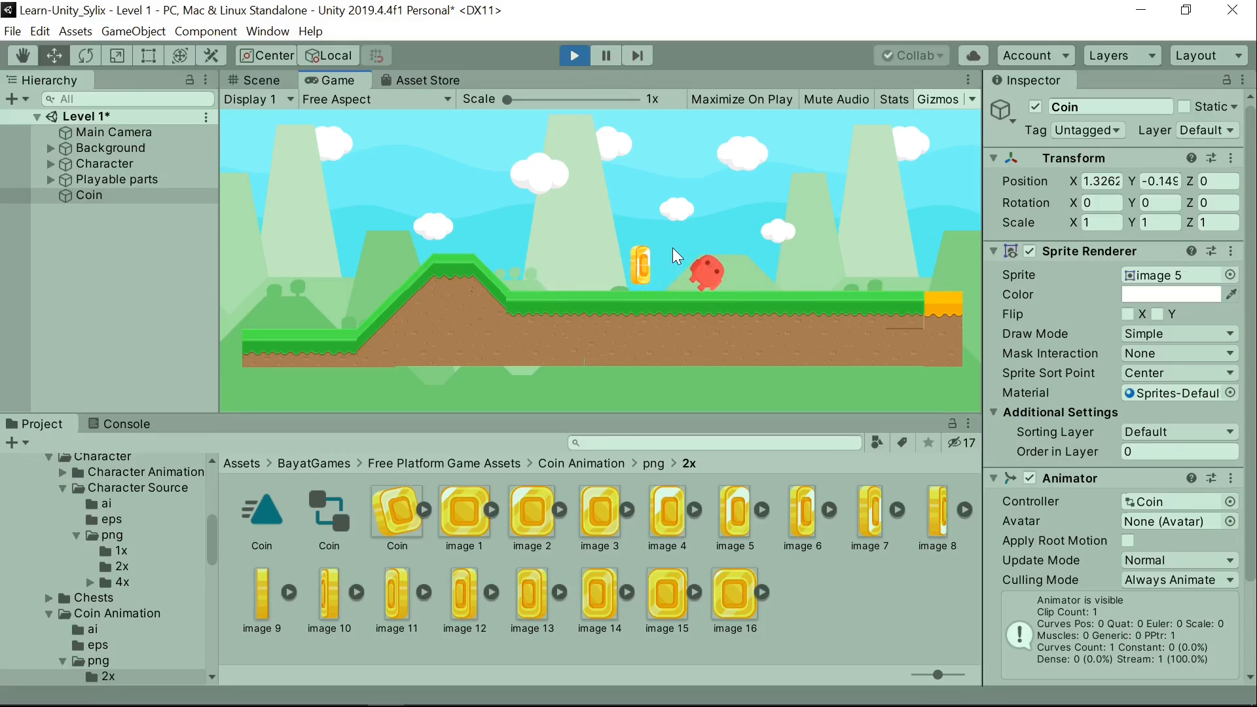
pyautogui.press('Left')
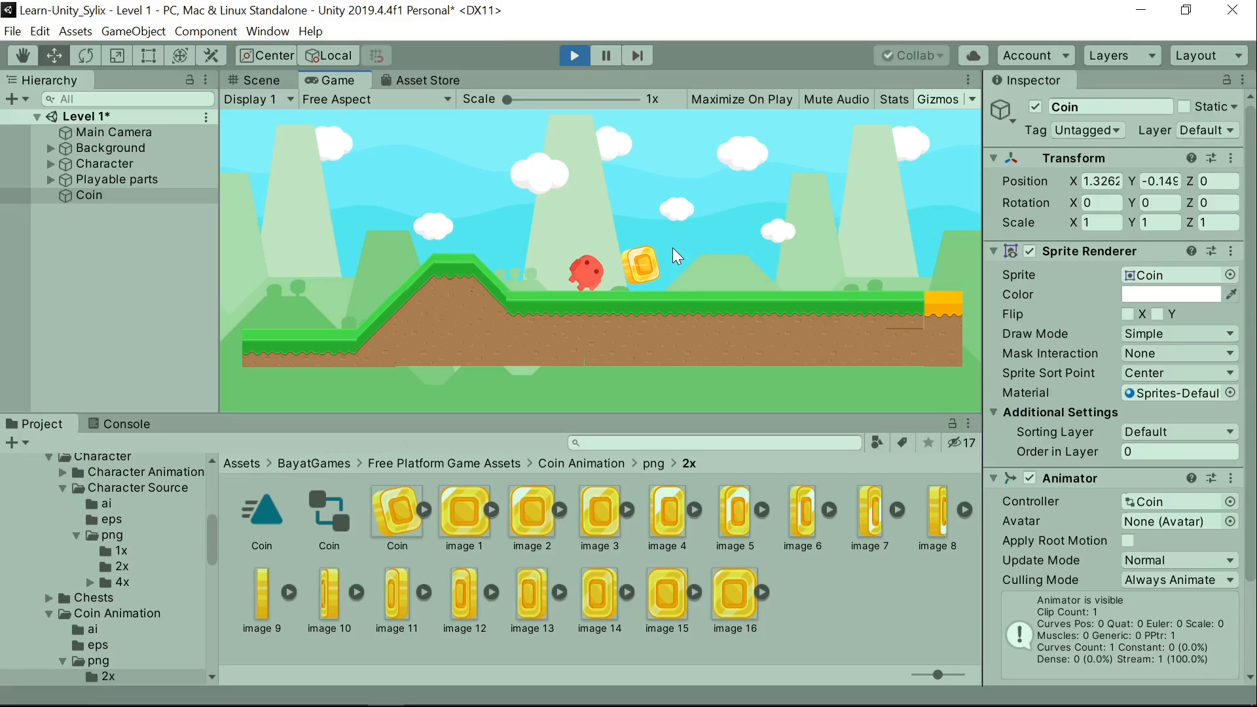
pyautogui.hotkey('ctrl', 'p')
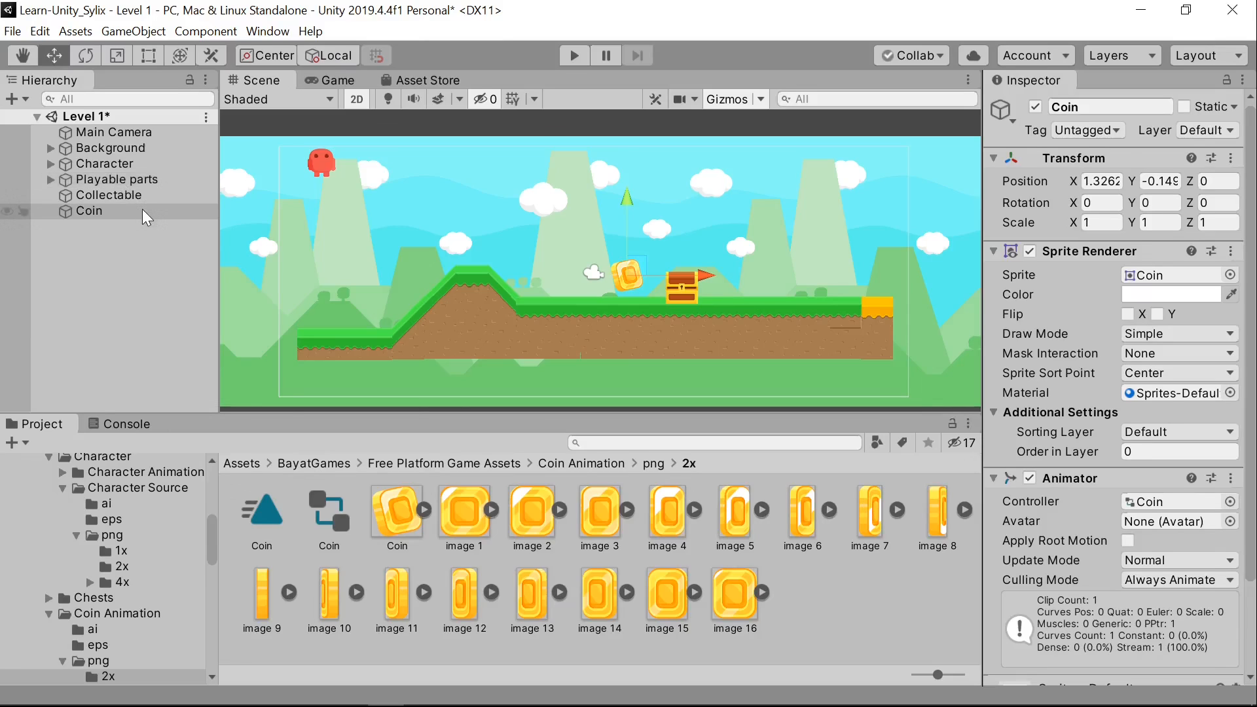
# Step: Delete the Collectable chest object from the Level 1 scene
pyautogui.click(109, 194)
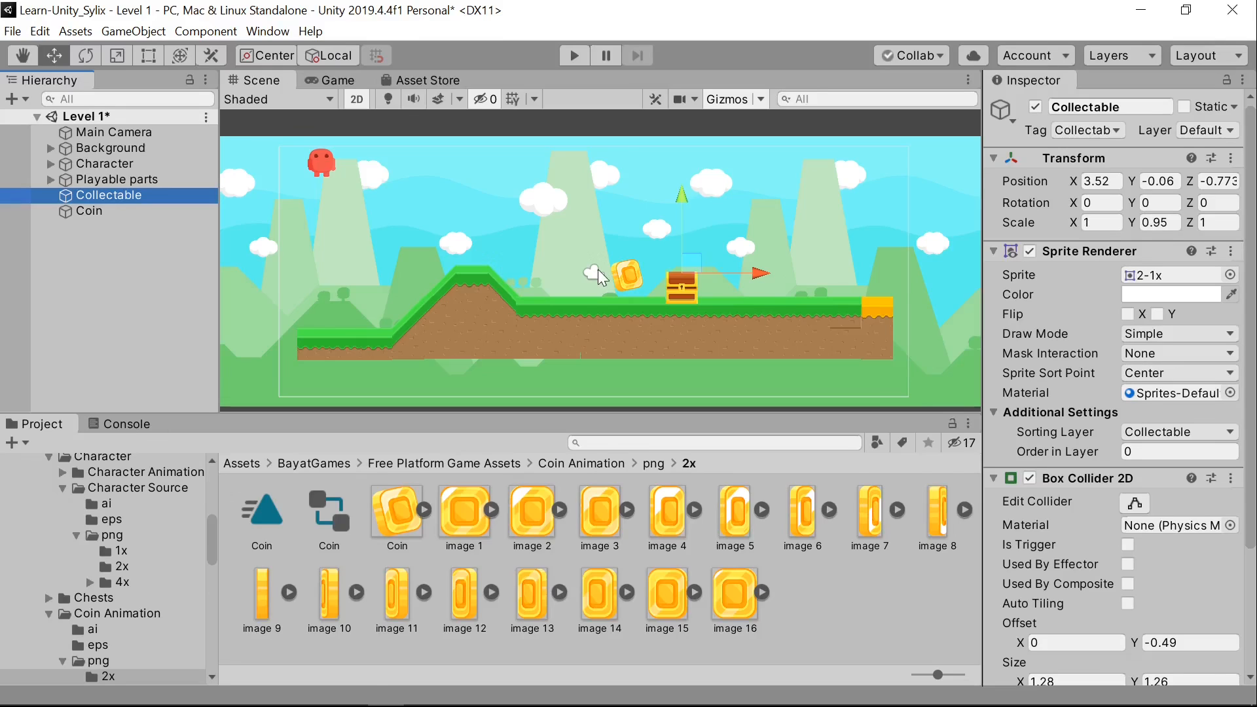
pyautogui.press('Delete')
# Step: Set both the sorting layer and the tag of the Coin object to Collectable
pyautogui.click(95, 192)
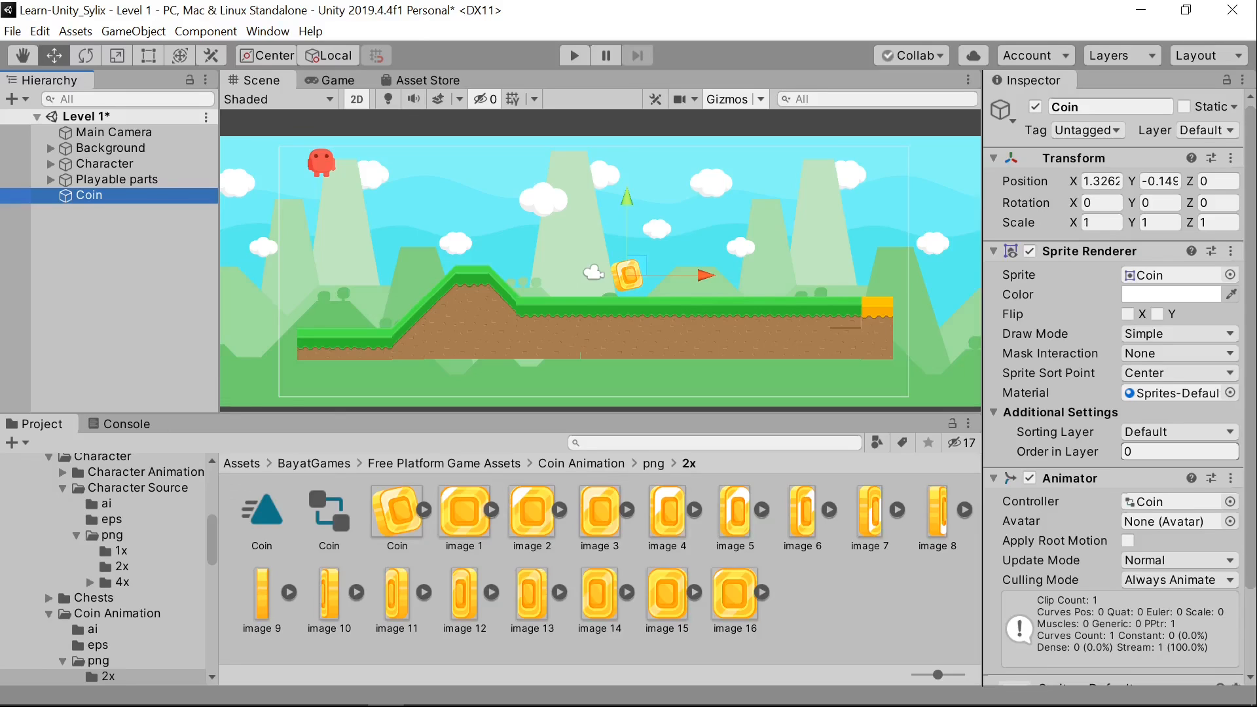
pyautogui.click(1192, 432)
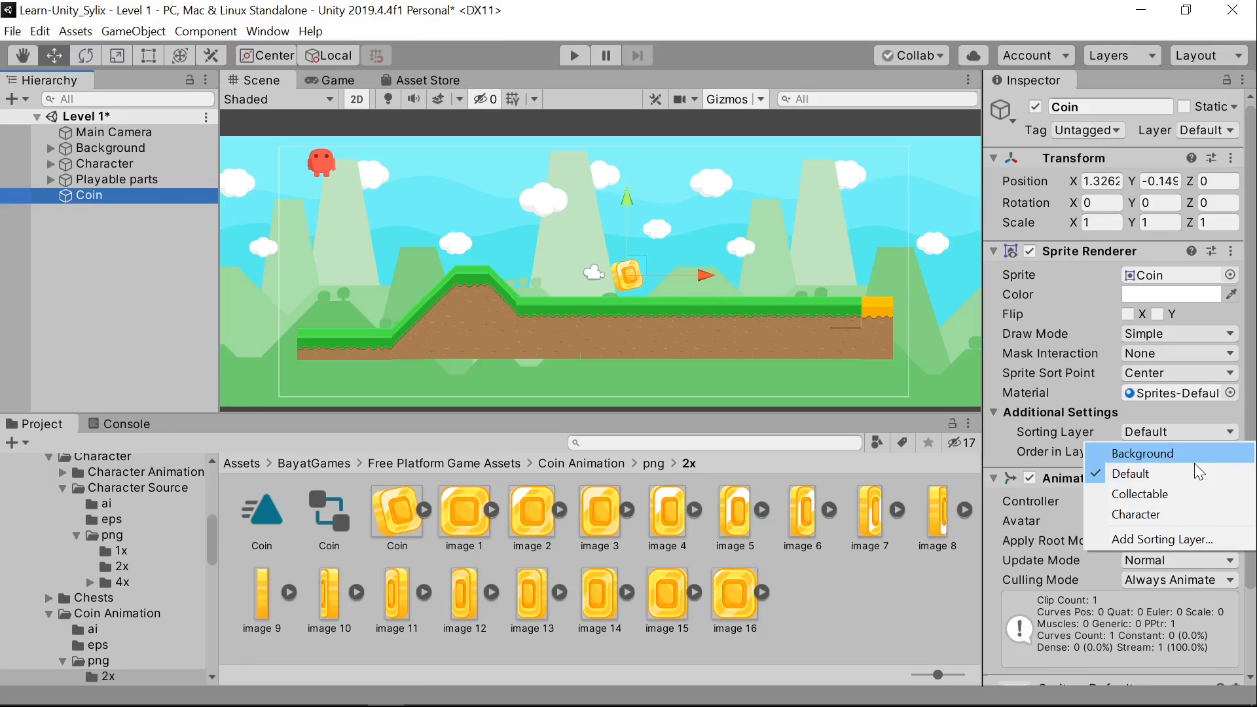
pyautogui.click(1190, 494)
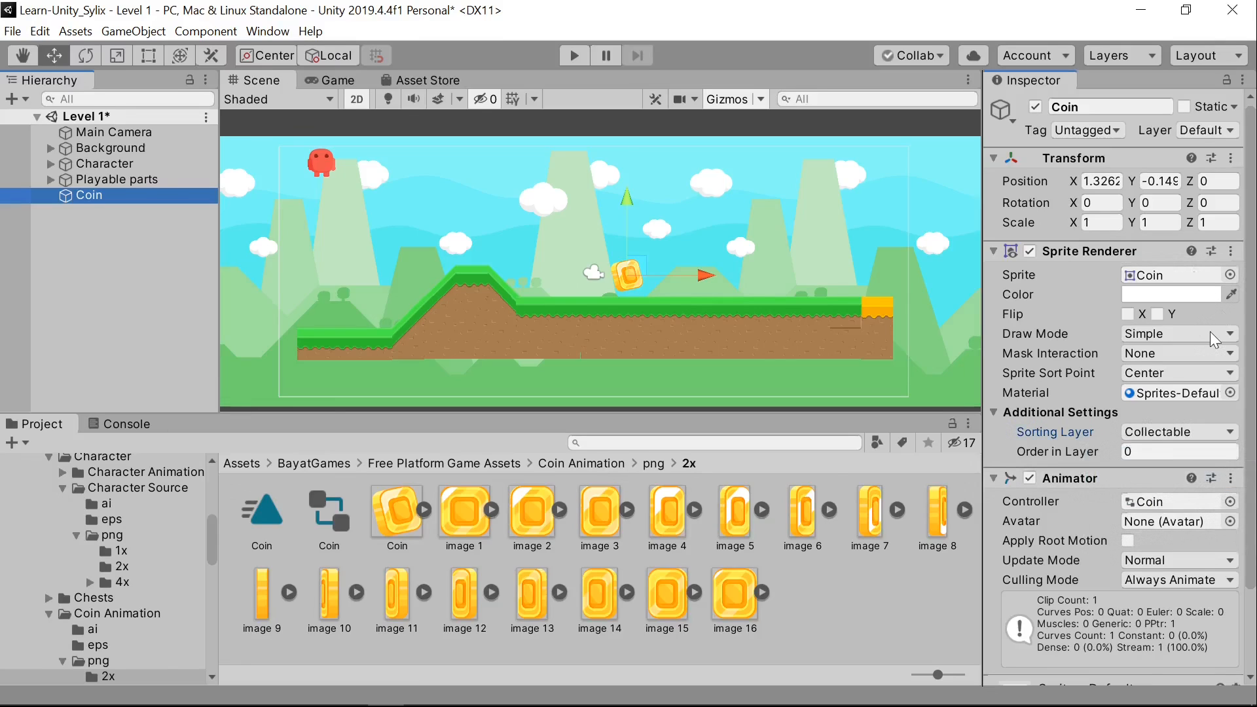
pyautogui.click(1088, 130)
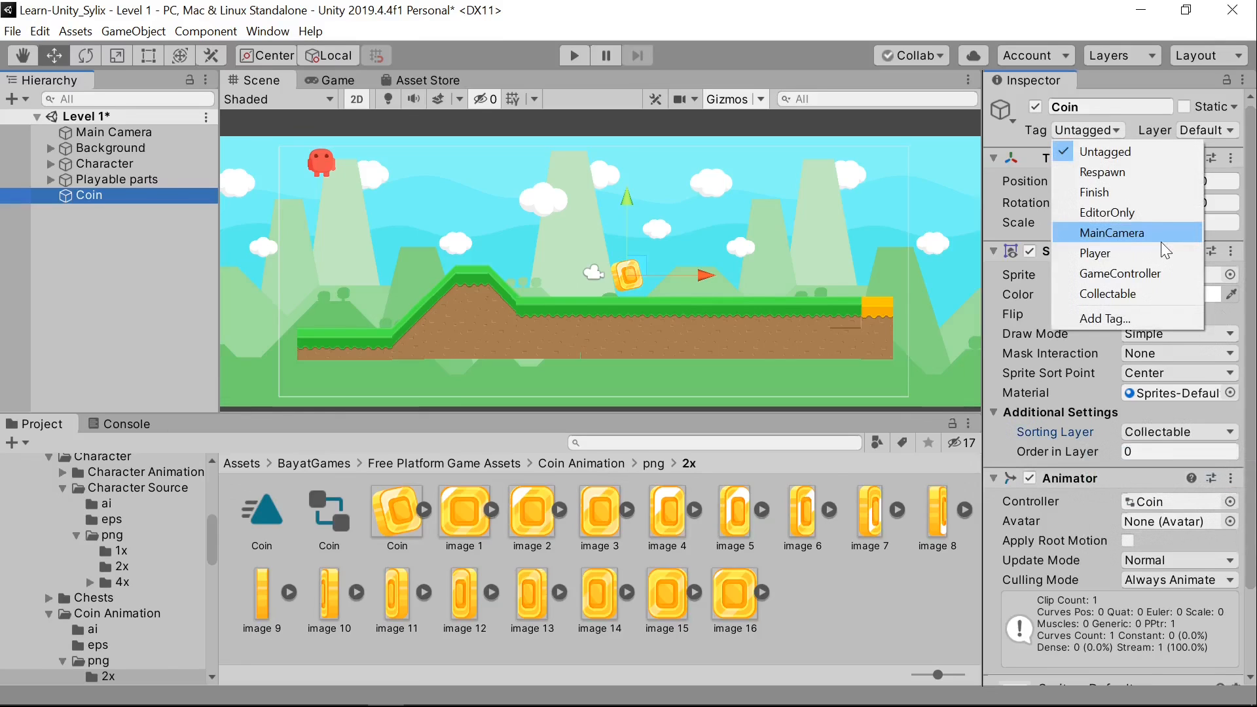
pyautogui.click(1158, 295)
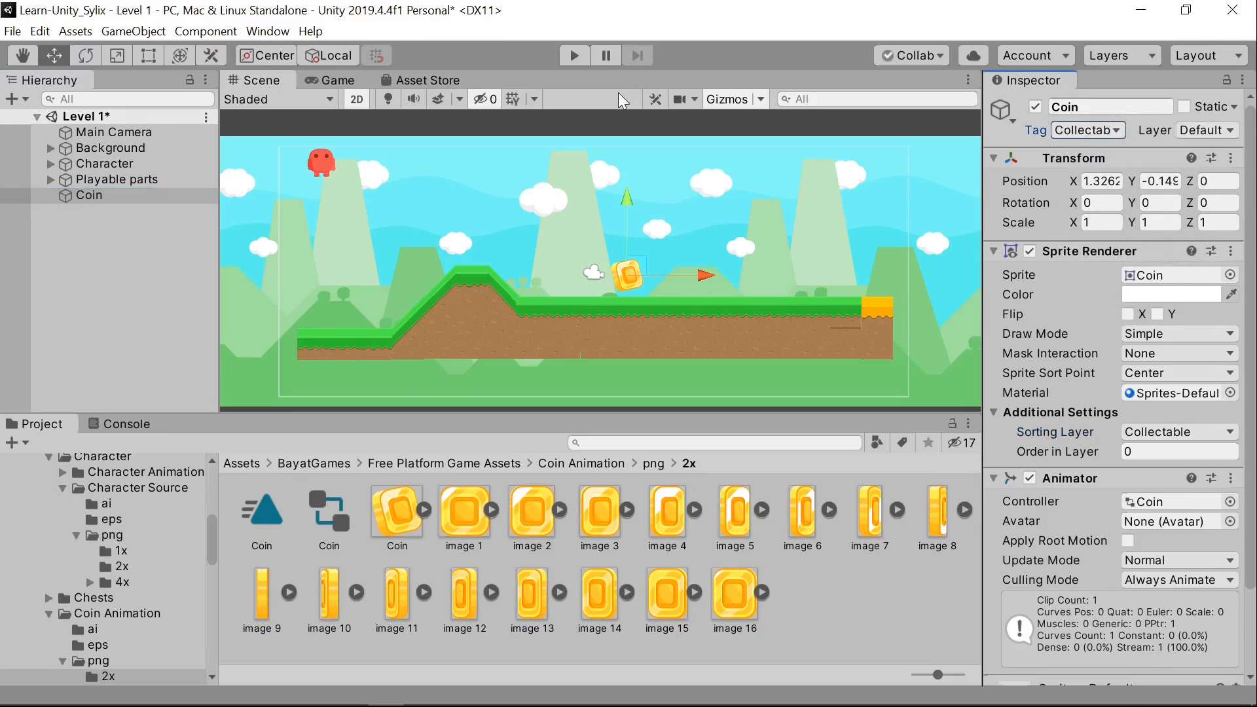
# Step: Play-test the level by running and jumping the character over the hill to the coin, and end the test
pyautogui.click(578, 57)
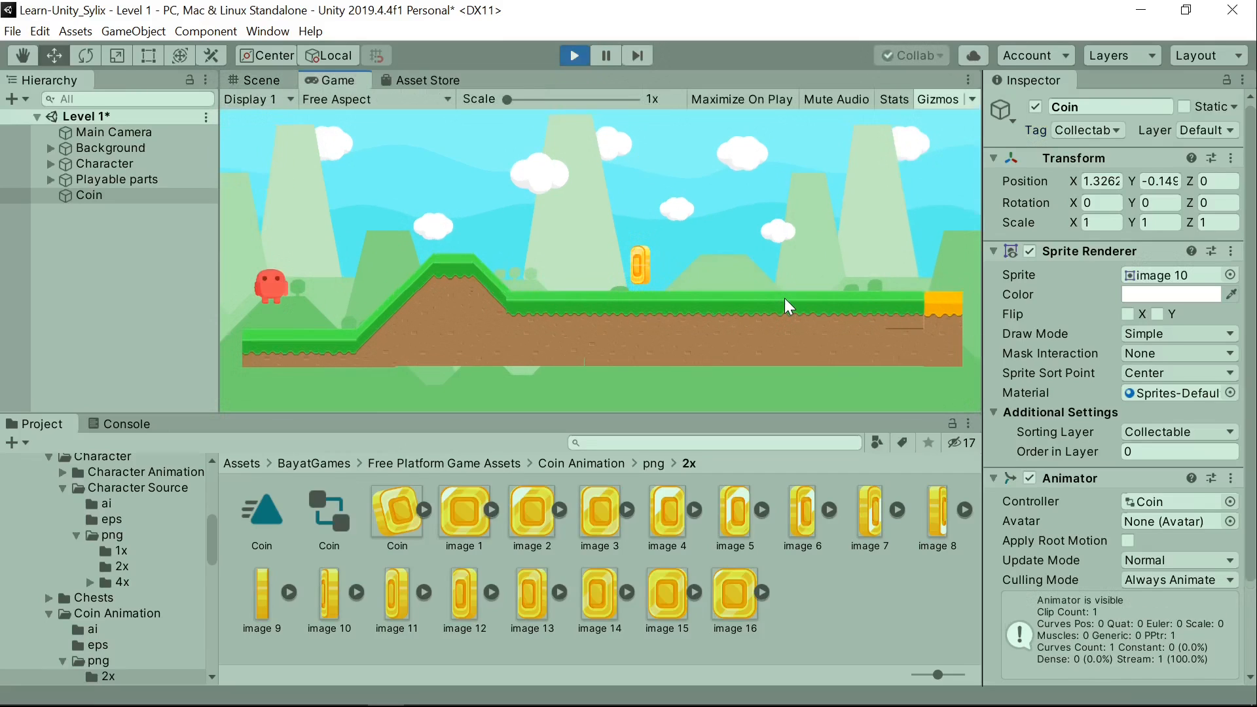
pyautogui.press('d')
pyautogui.press('space')
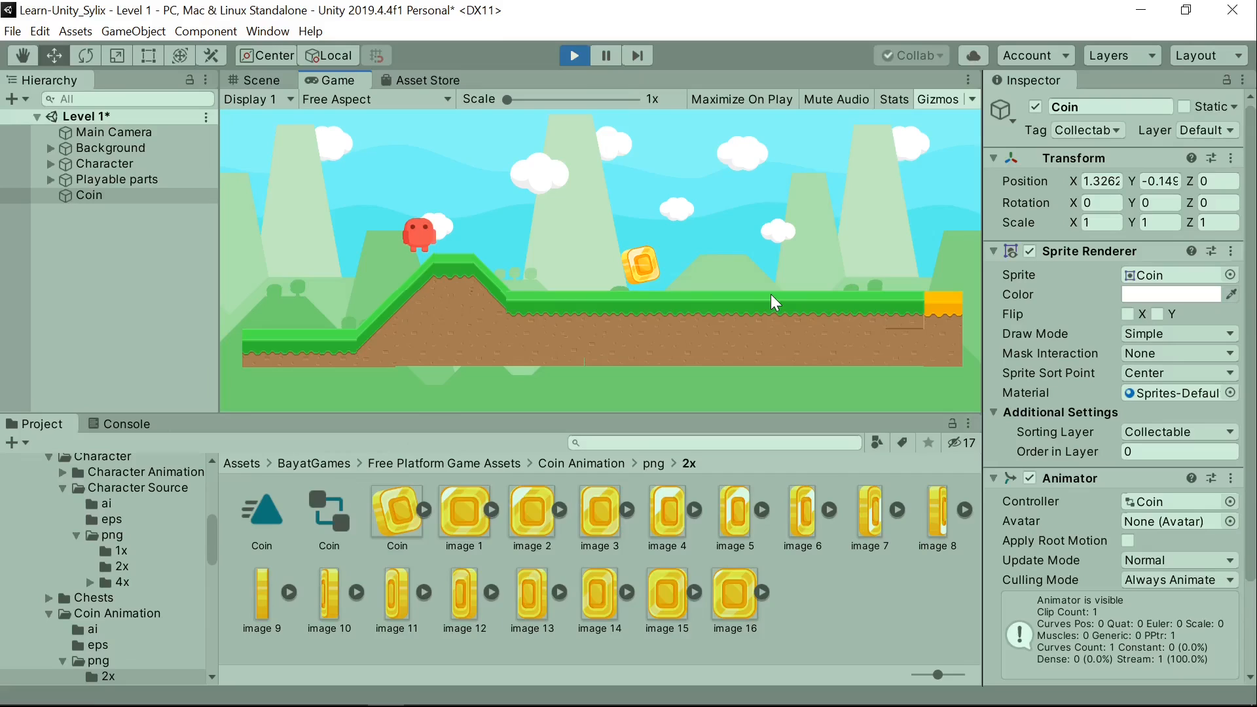
pyautogui.press('d')
pyautogui.press('a')
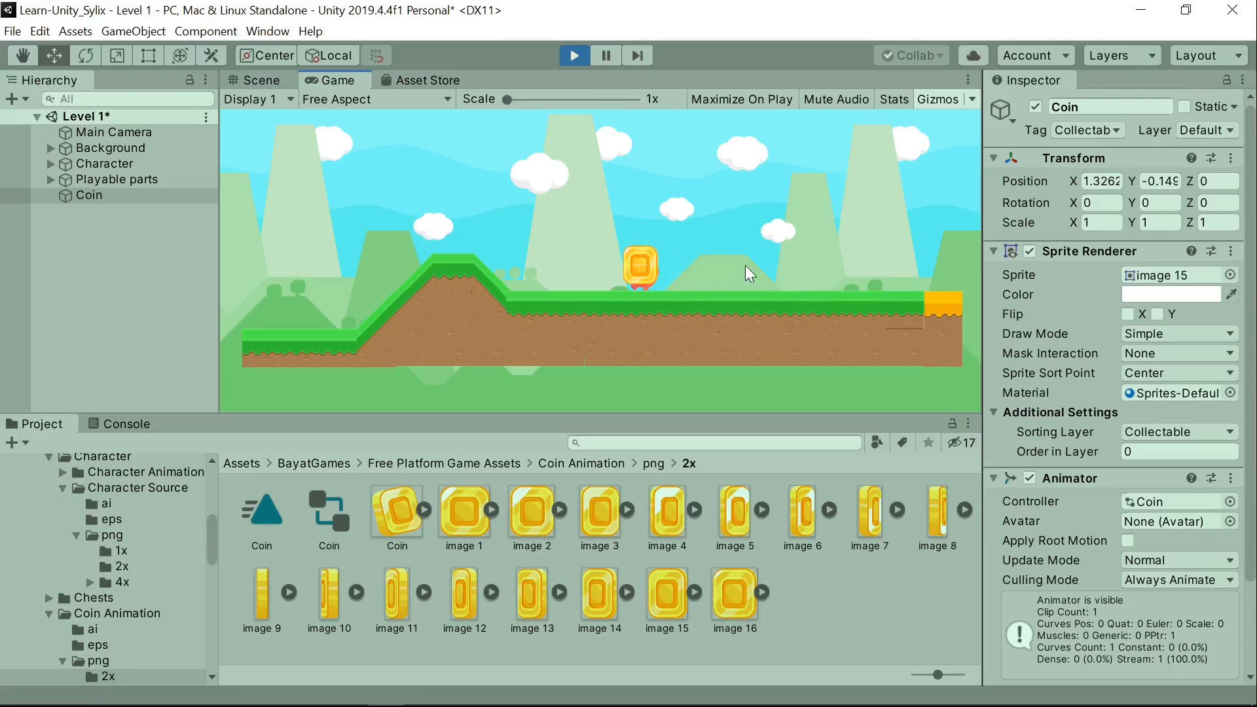
pyautogui.hotkey('ctrl', 'p')
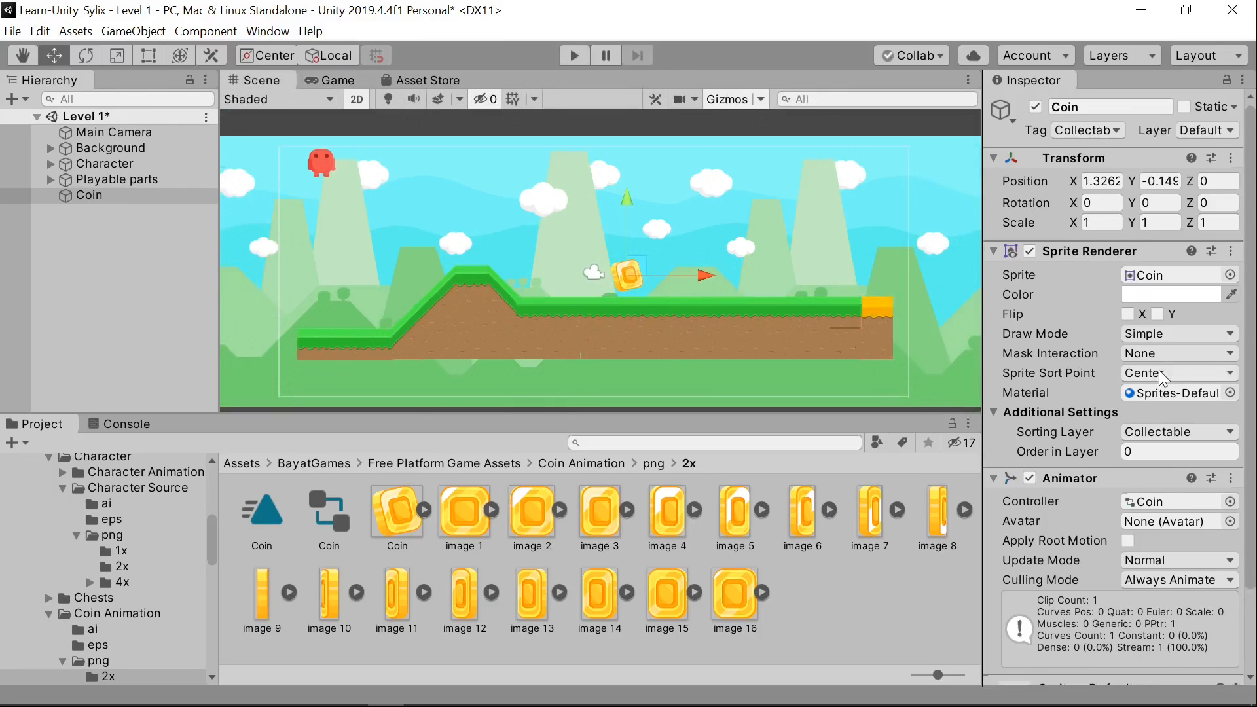
# Step: Add a Box Collider 2D component to the Coin object and frame the coin in the scene
pyautogui.scroll(-3, 1160, 378)
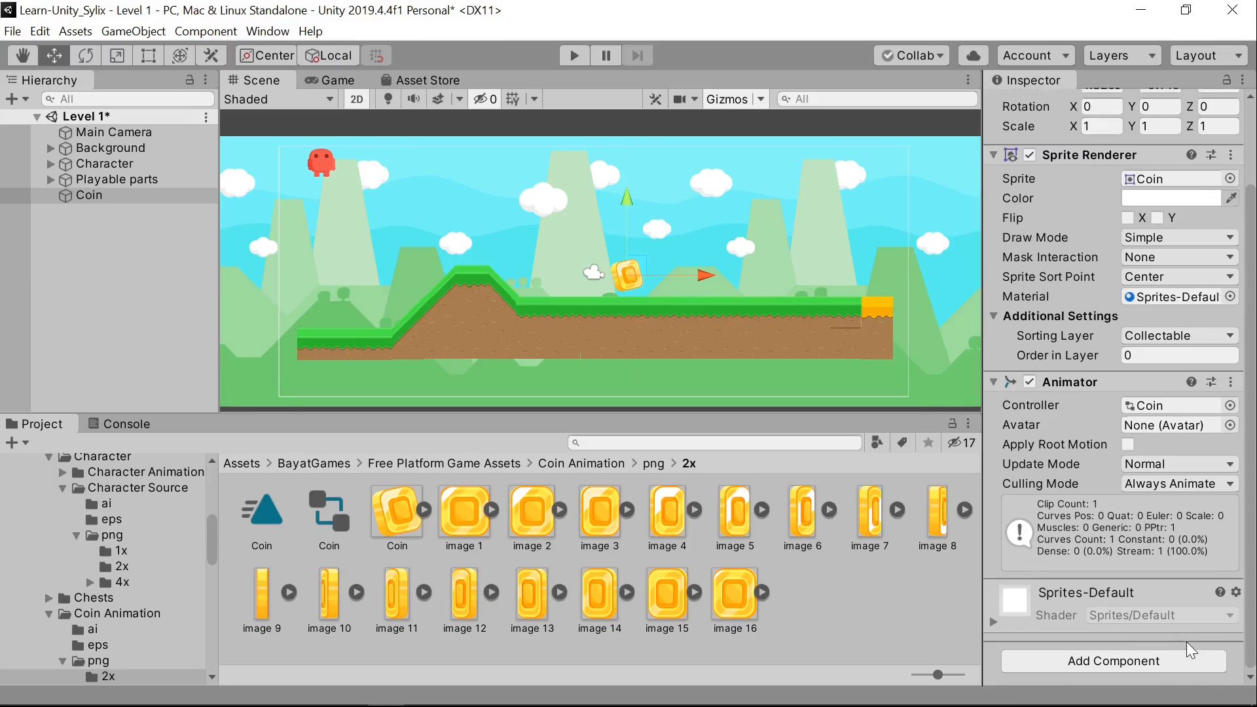
pyautogui.click(1181, 659)
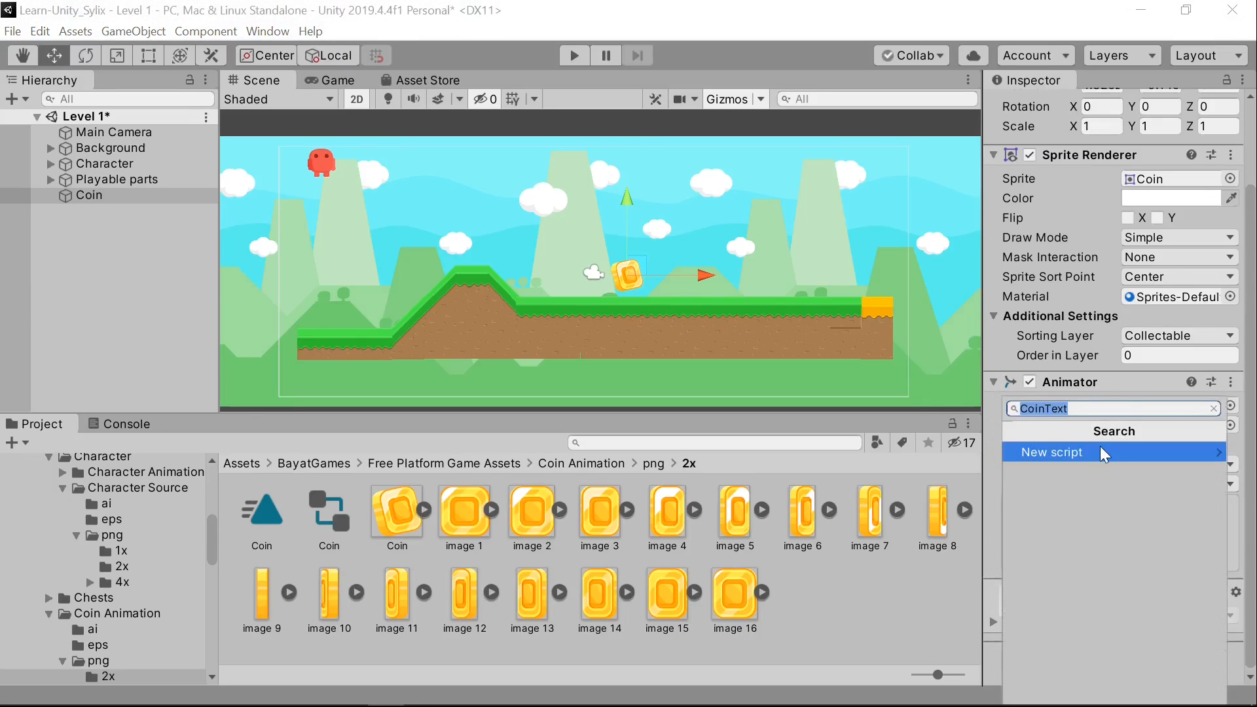
pyautogui.write('box')
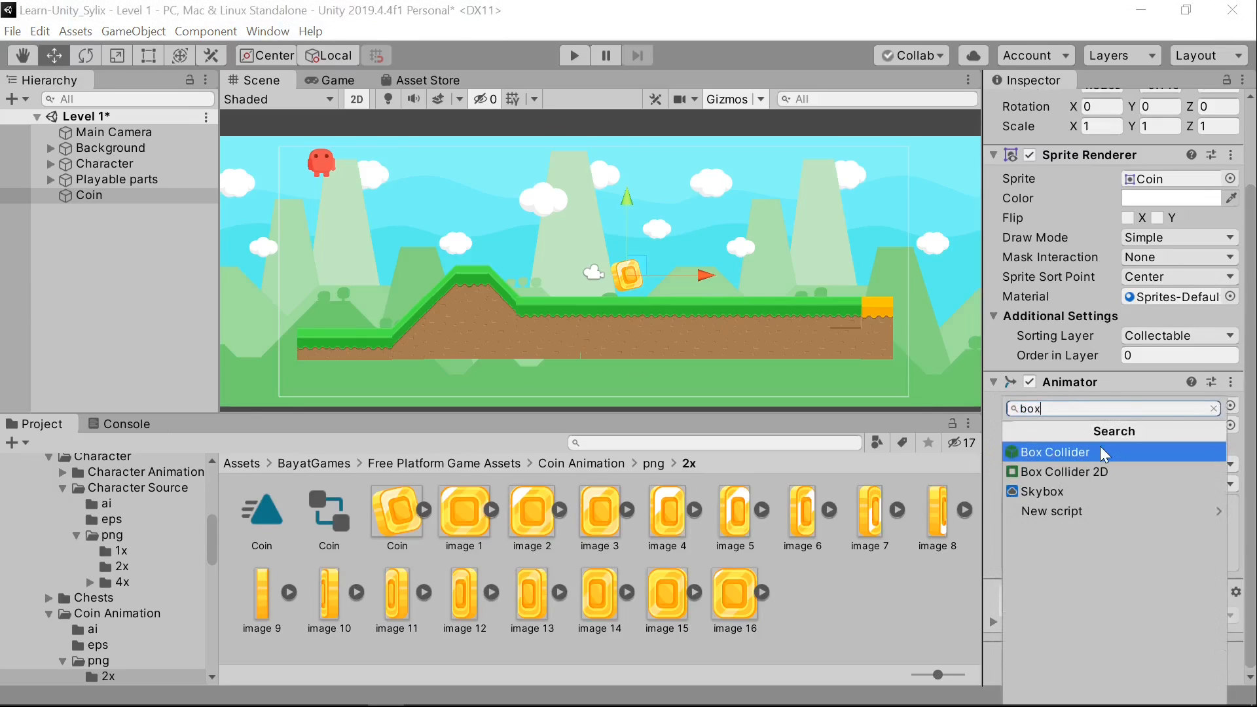
pyautogui.click(1151, 472)
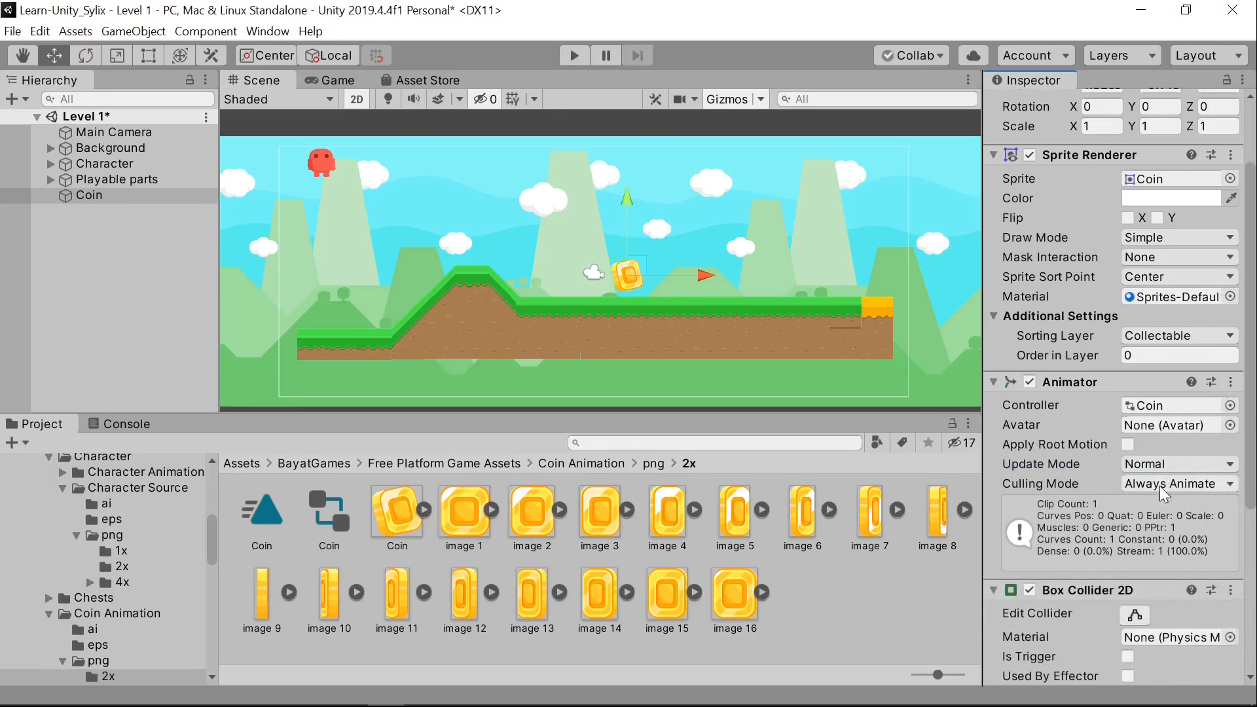
pyautogui.scroll(-5, 1164, 494)
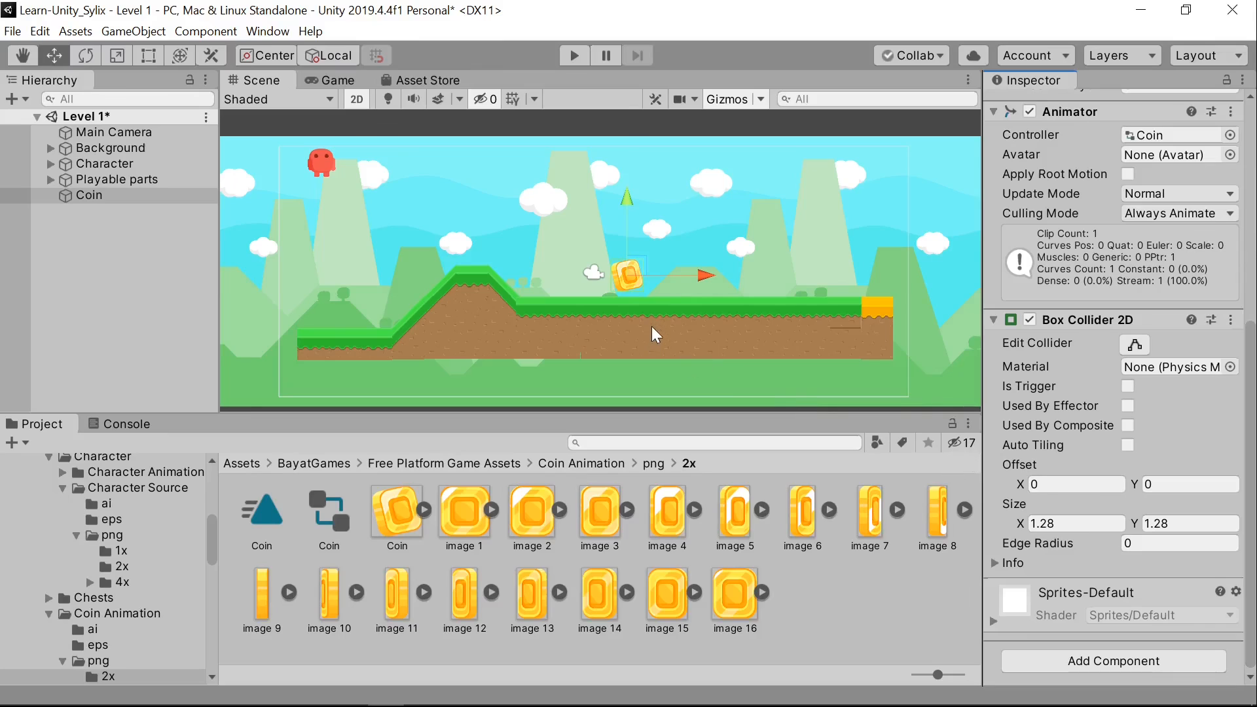
pyautogui.press('f')
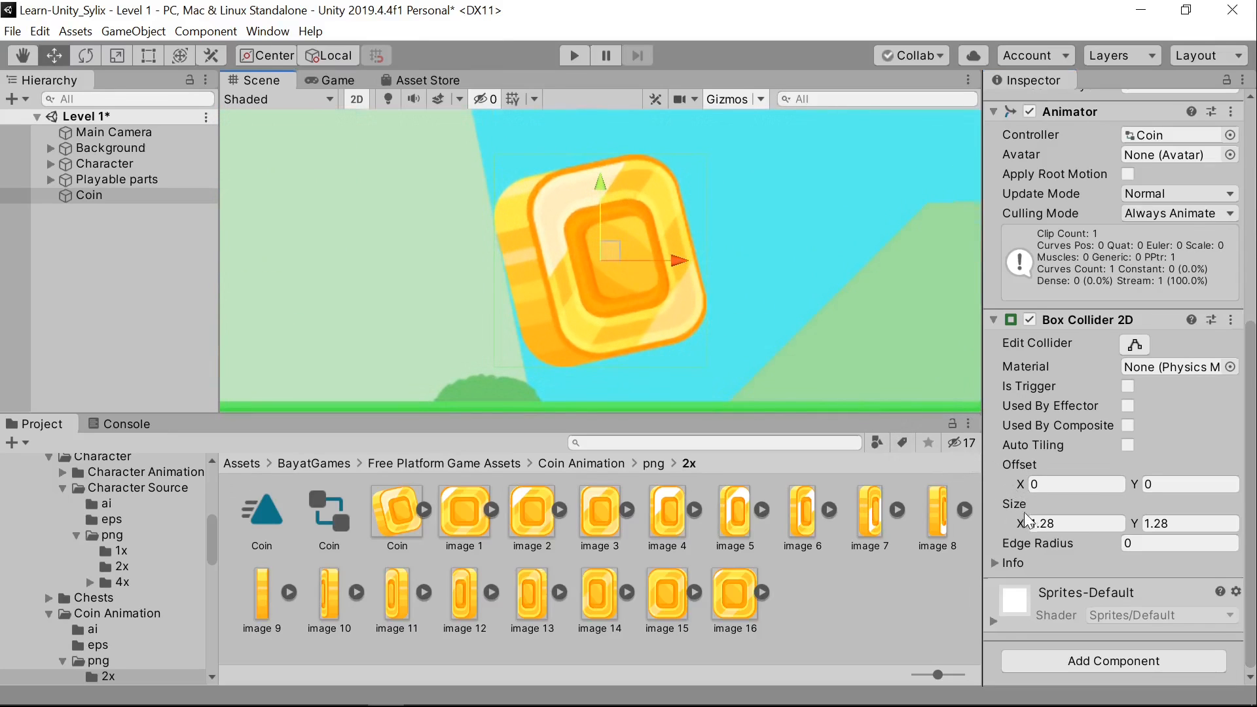
# Step: Play-test the level by jumping the character across the hill into the coin to check that it gets collected
pyautogui.click(534, 517)
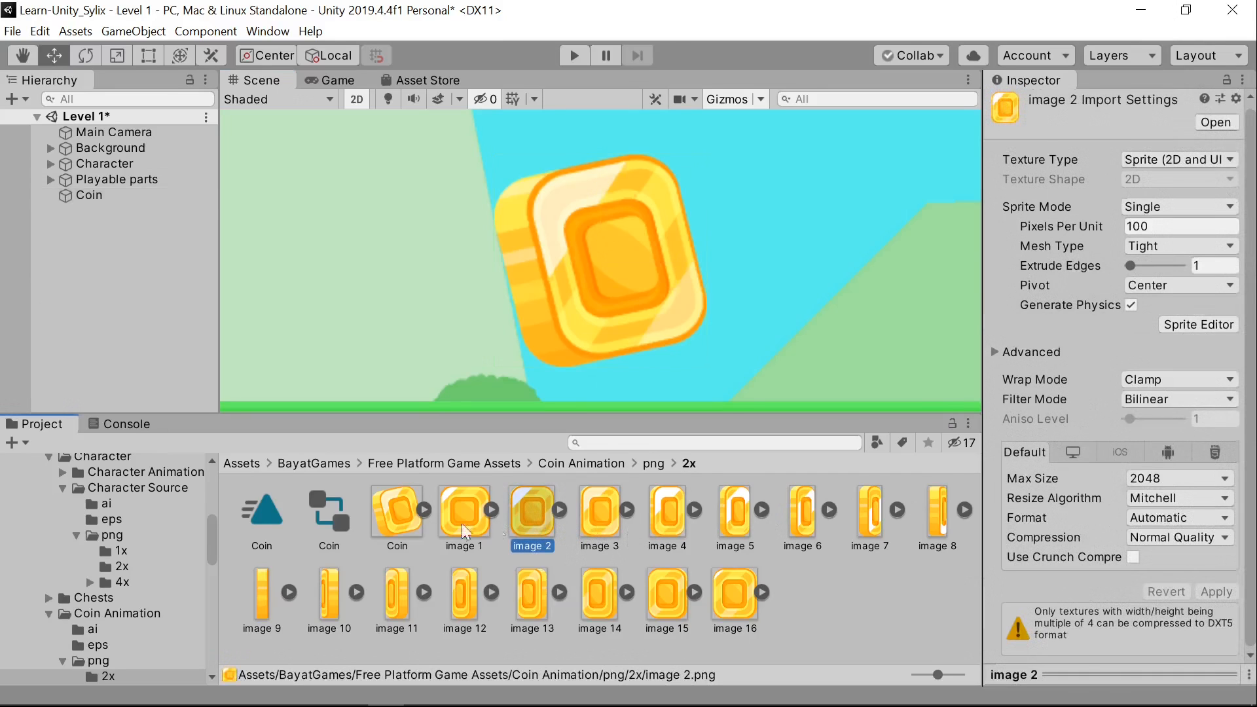
pyautogui.click(573, 53)
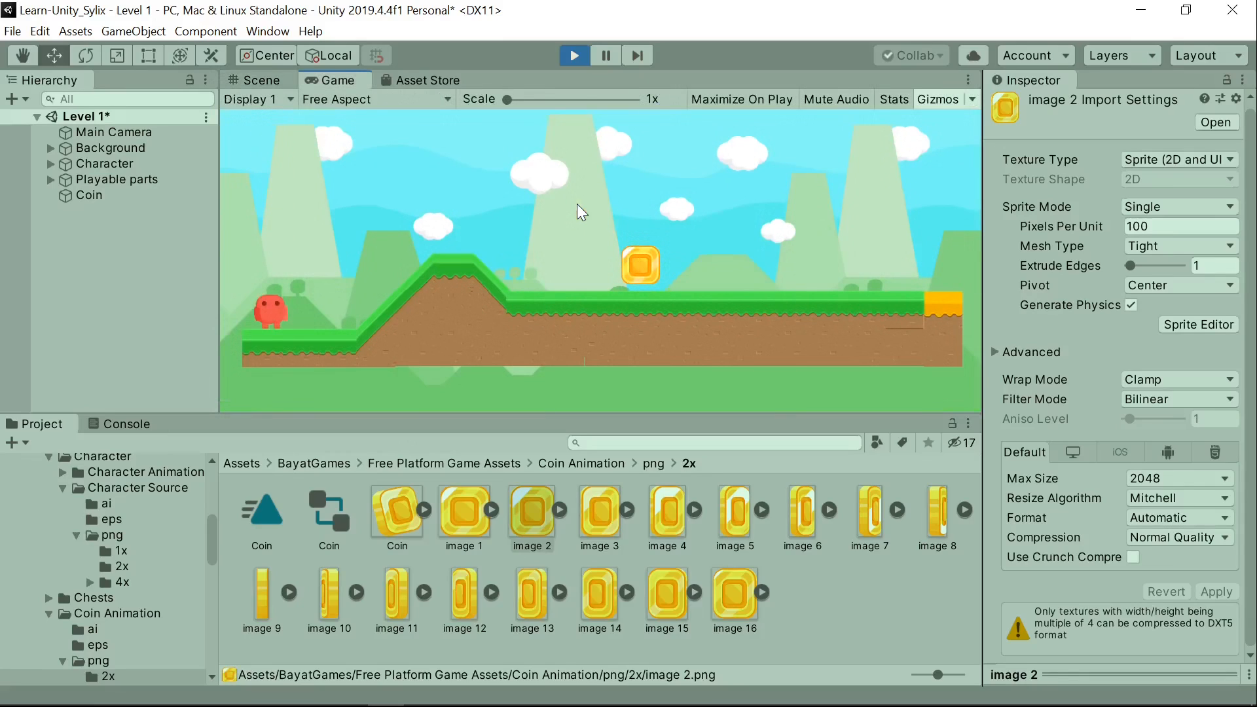
pyautogui.press('Right')
pyautogui.press('space')
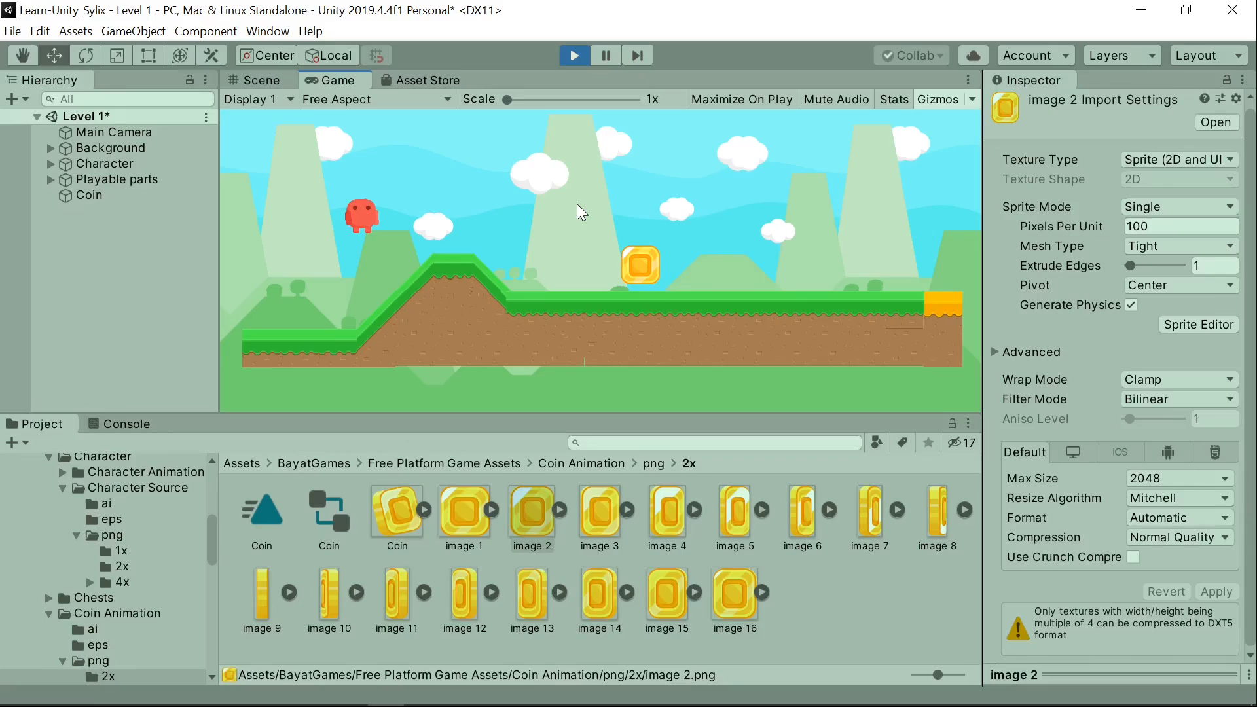
pyautogui.press('Right')
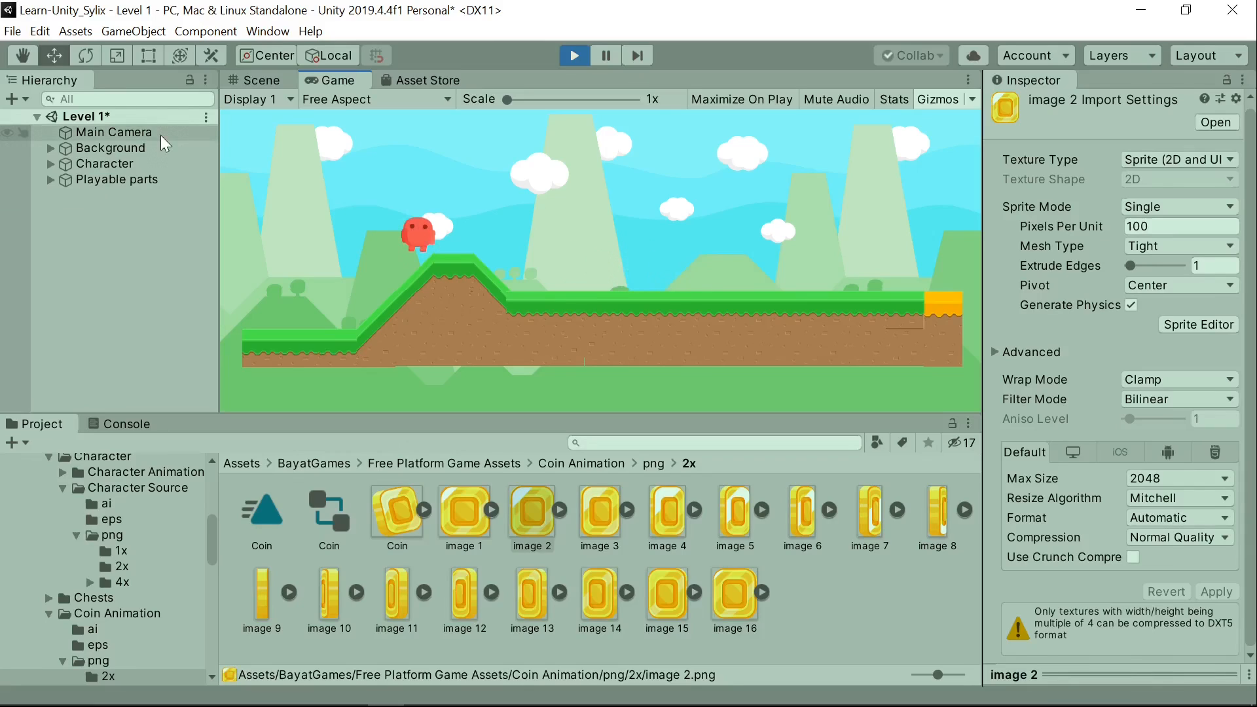
# Step: Inspect the components of the Character object and deselect it
pyautogui.click(143, 166)
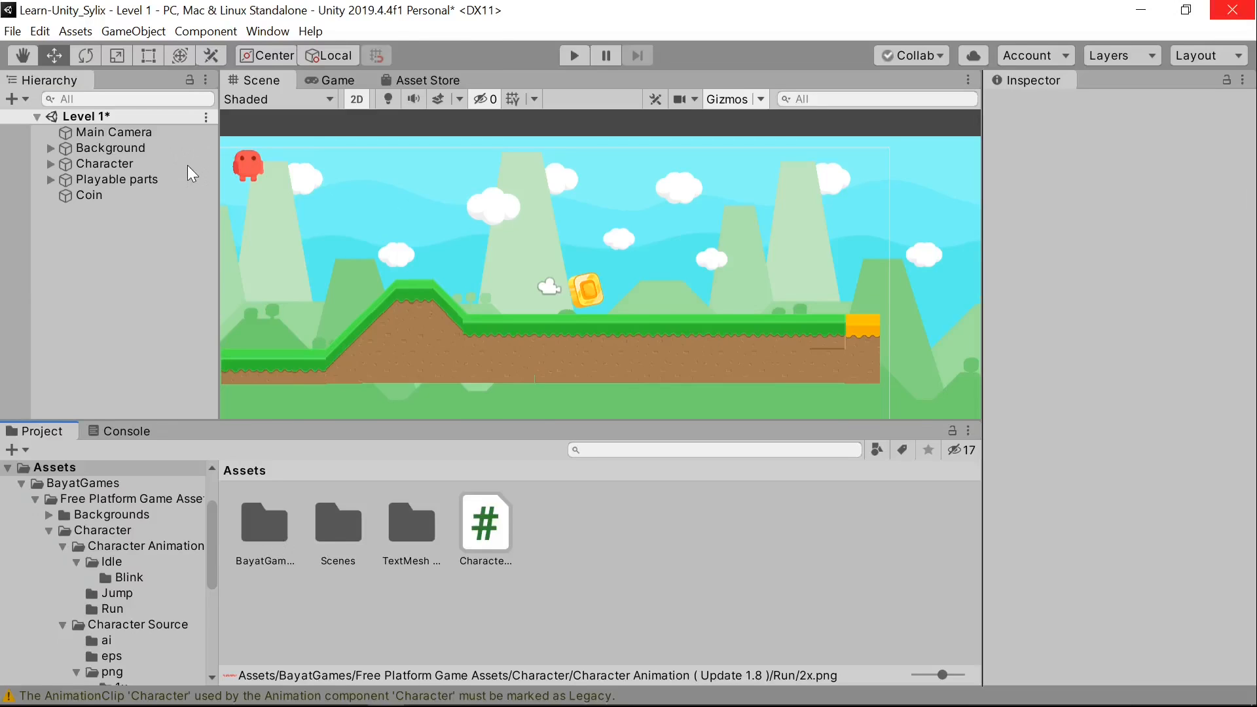
pyautogui.click(121, 159)
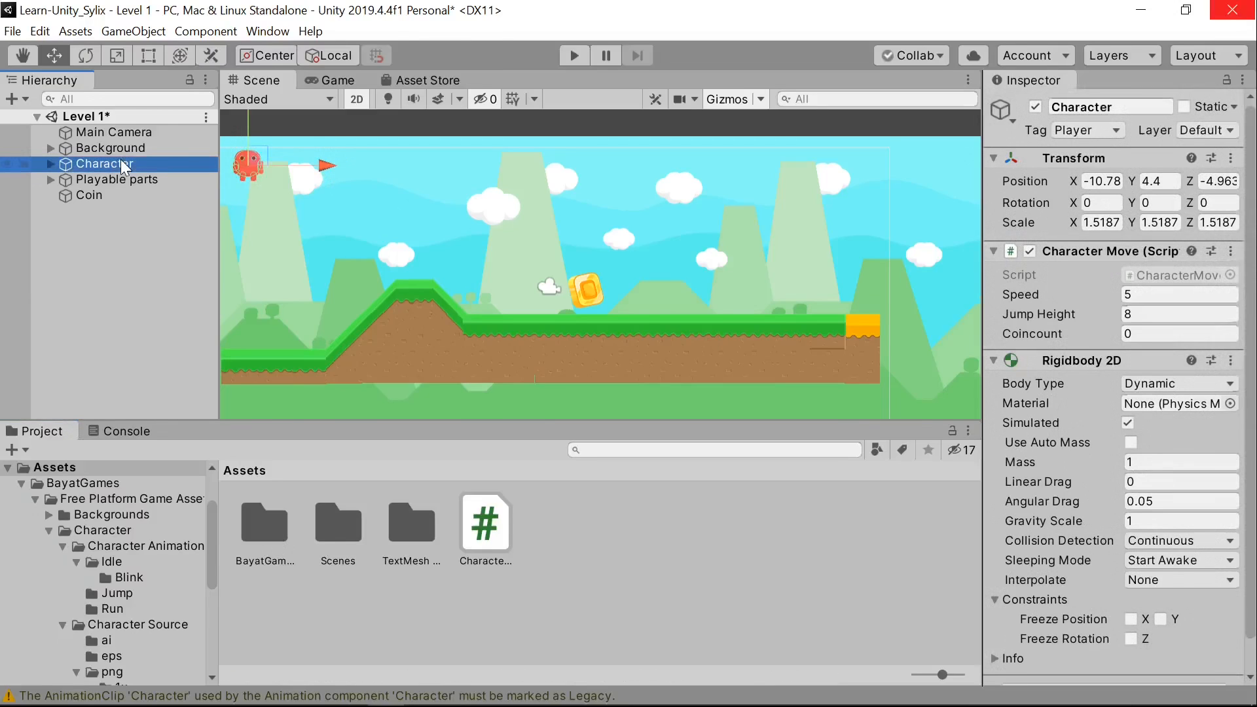
pyautogui.click(595, 540)
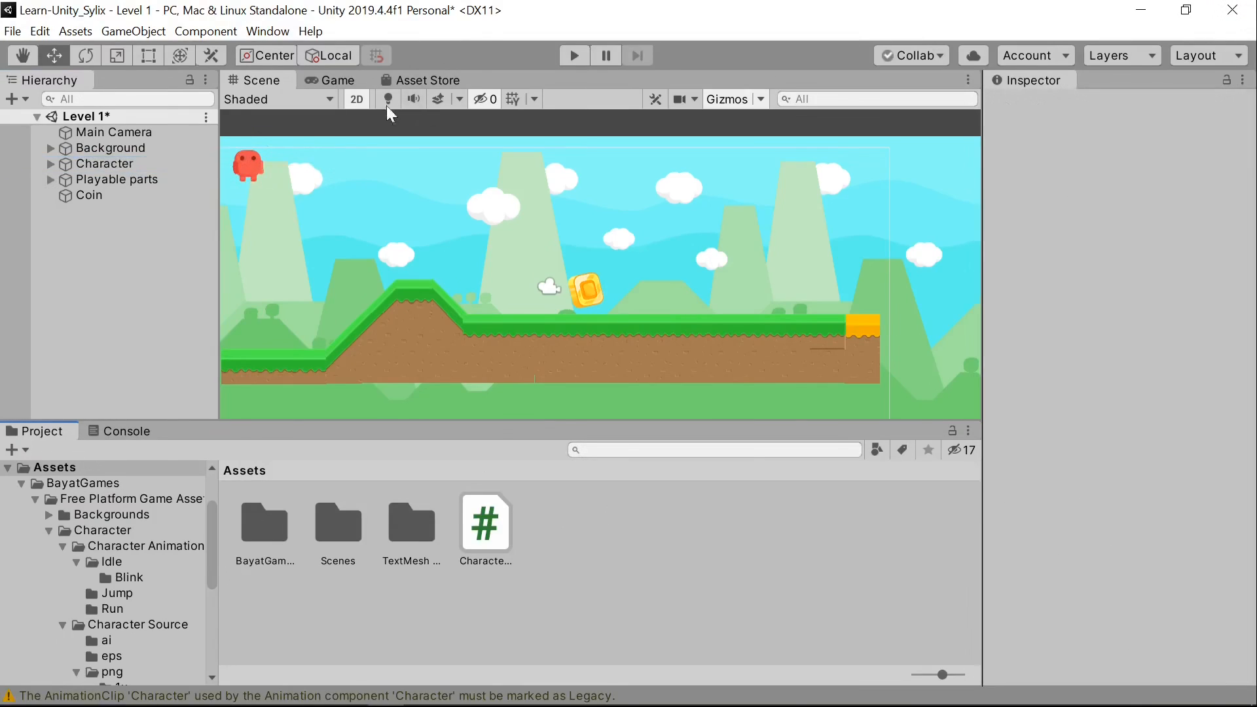
# Step: Open the Run folder of the Character Animation assets and look at the sprite inside the 2x sheet
pyautogui.doubleClick(276, 524)
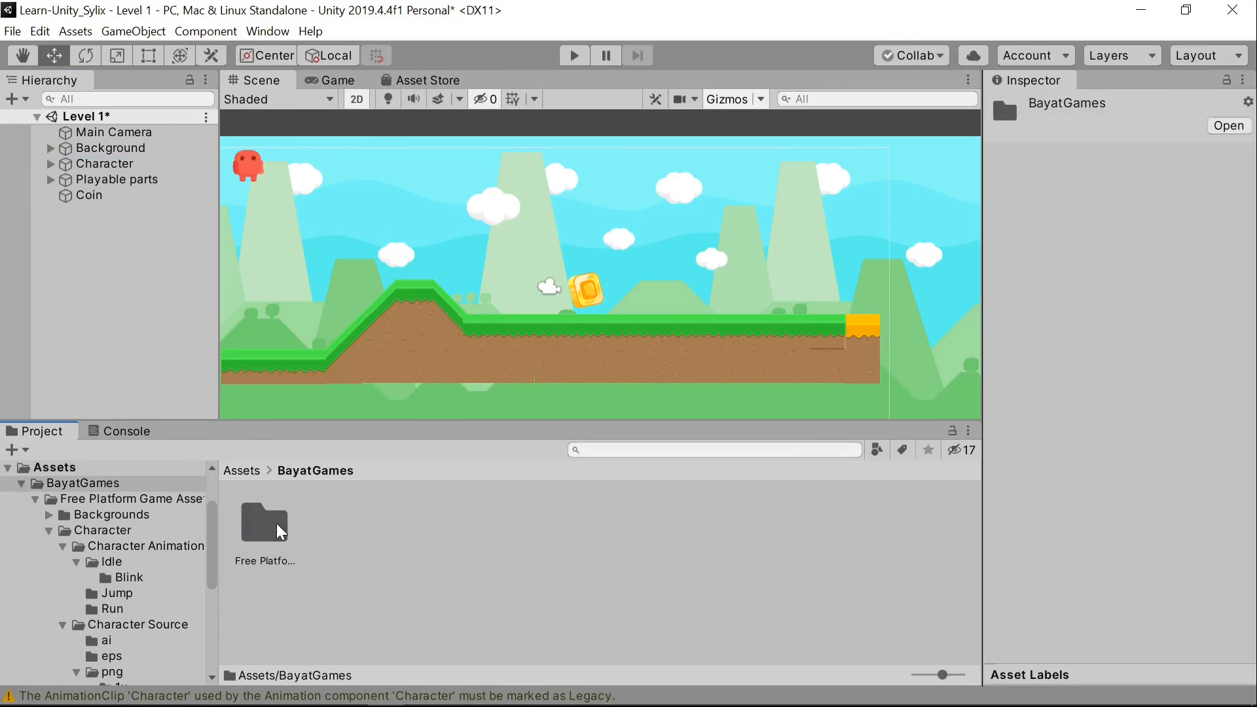
pyautogui.doubleClick(280, 531)
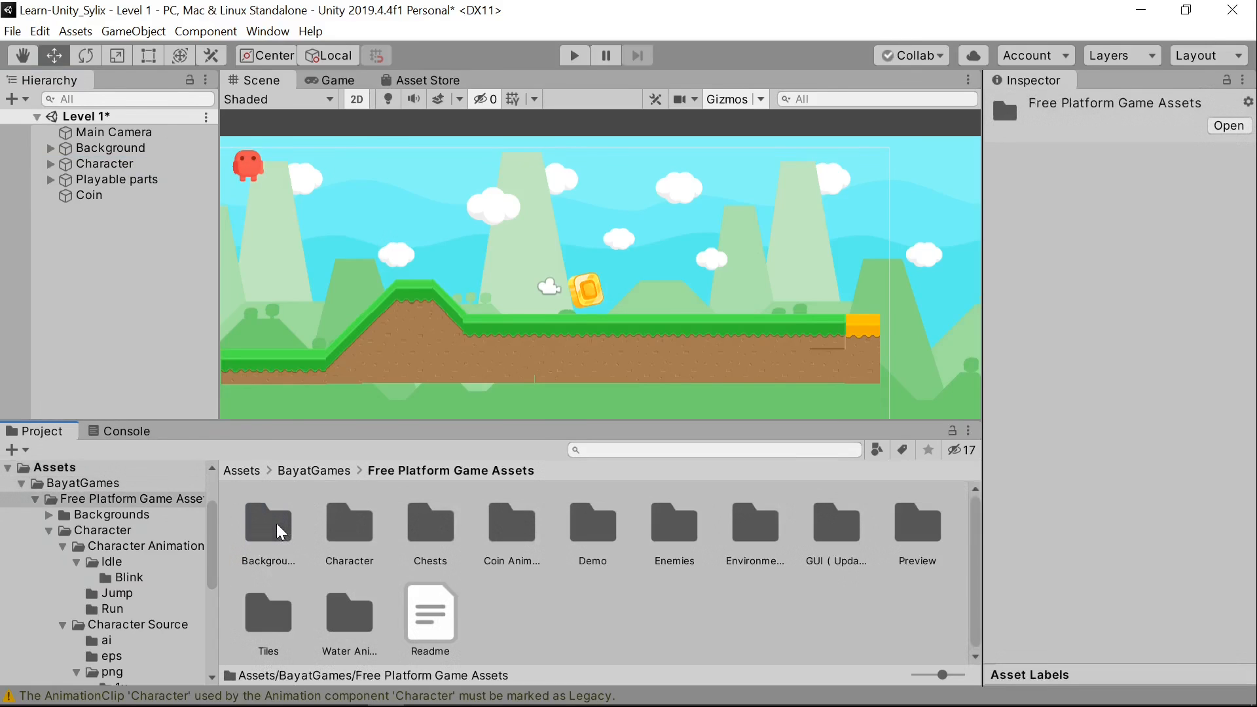
pyautogui.doubleClick(361, 527)
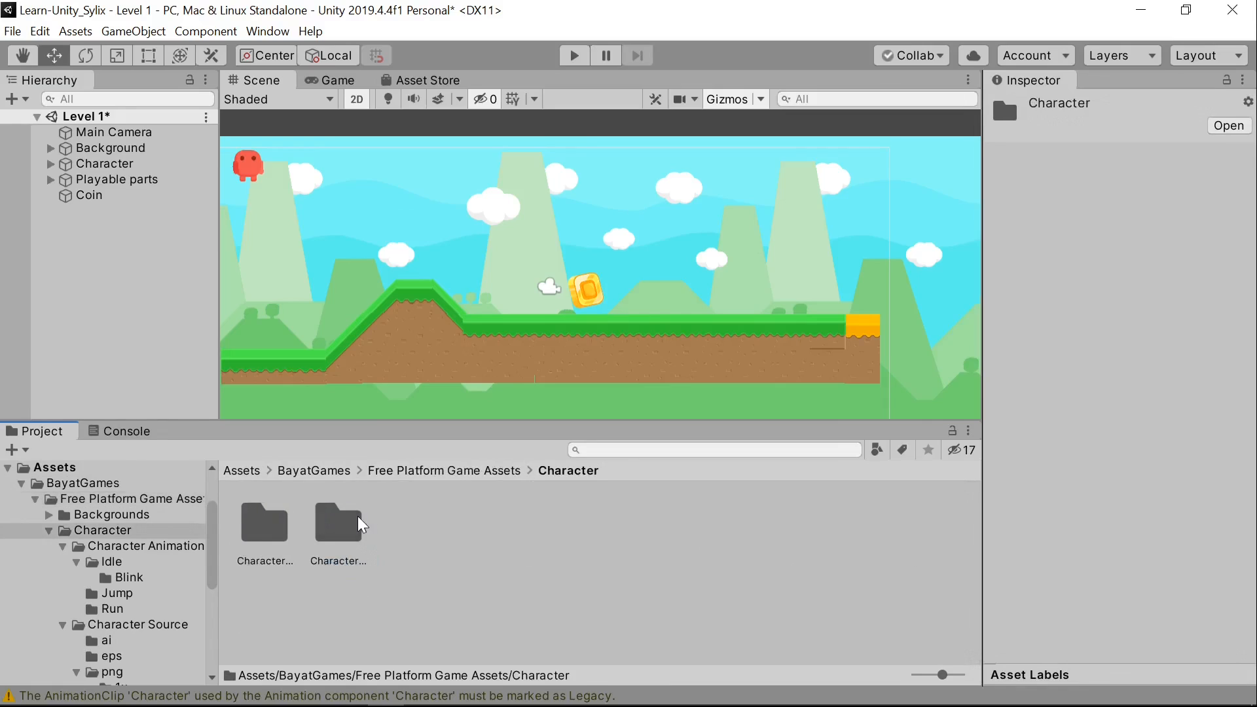
pyautogui.click(285, 542)
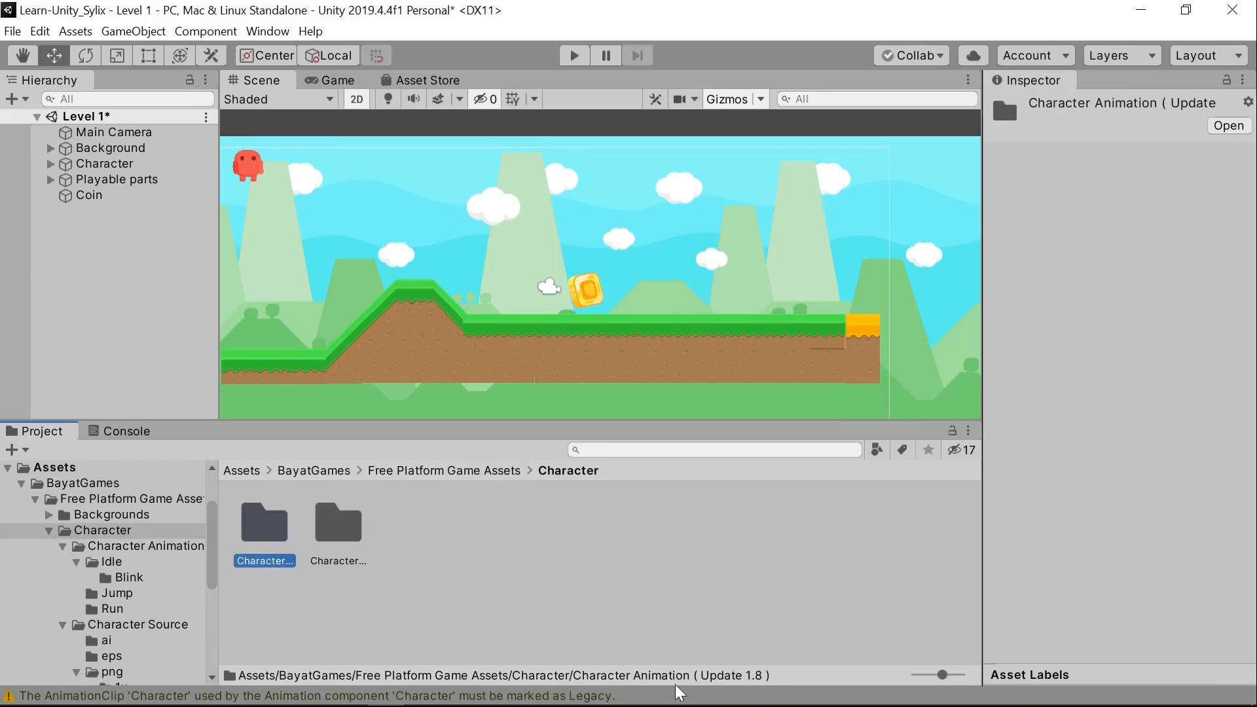
pyautogui.doubleClick(265, 527)
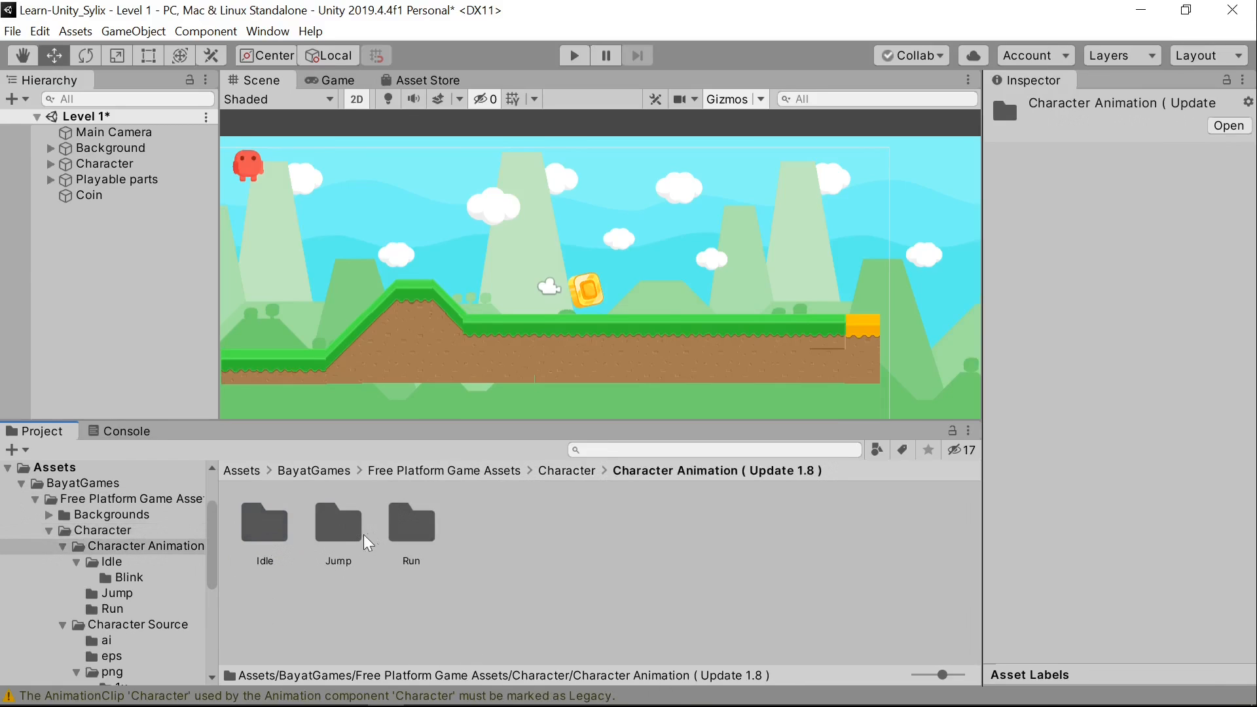
pyautogui.click(410, 532)
pyautogui.doubleClick(410, 536)
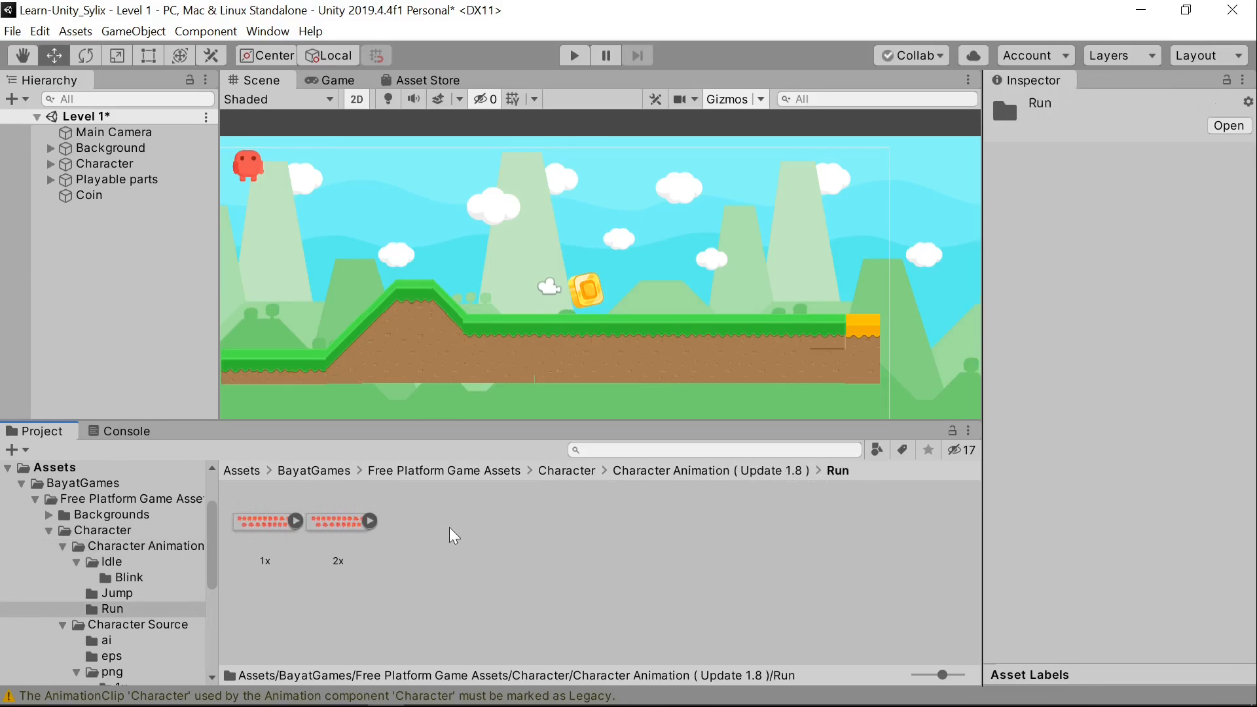
pyautogui.click(371, 522)
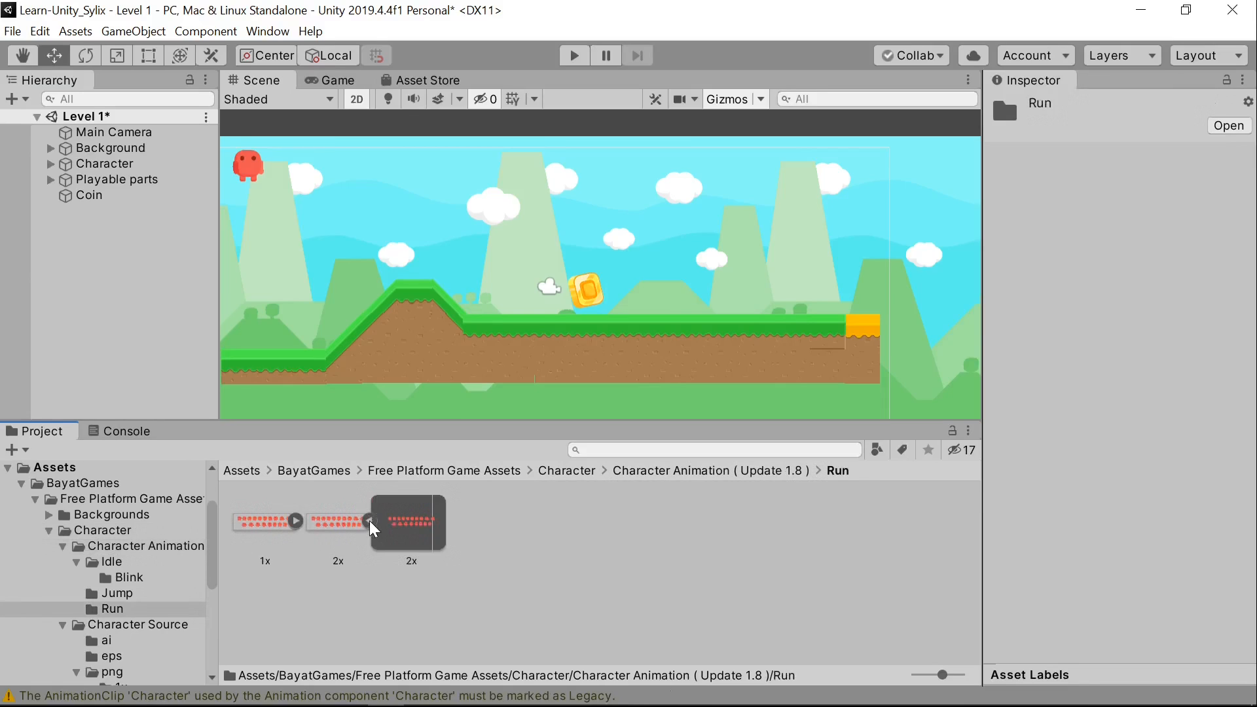
pyautogui.click(405, 529)
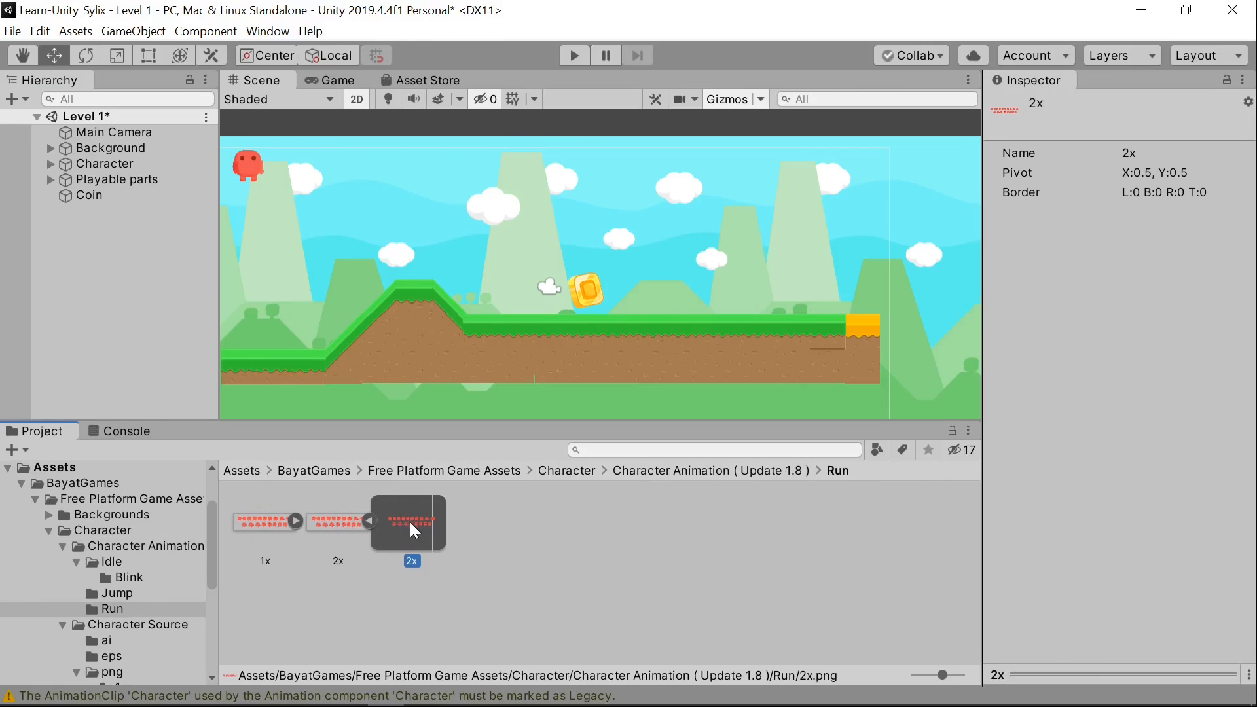
# Step: Set the sprite mode of the 2x run sprite sheet to Multiple, leaving Generate Physics enabled
pyautogui.click(331, 521)
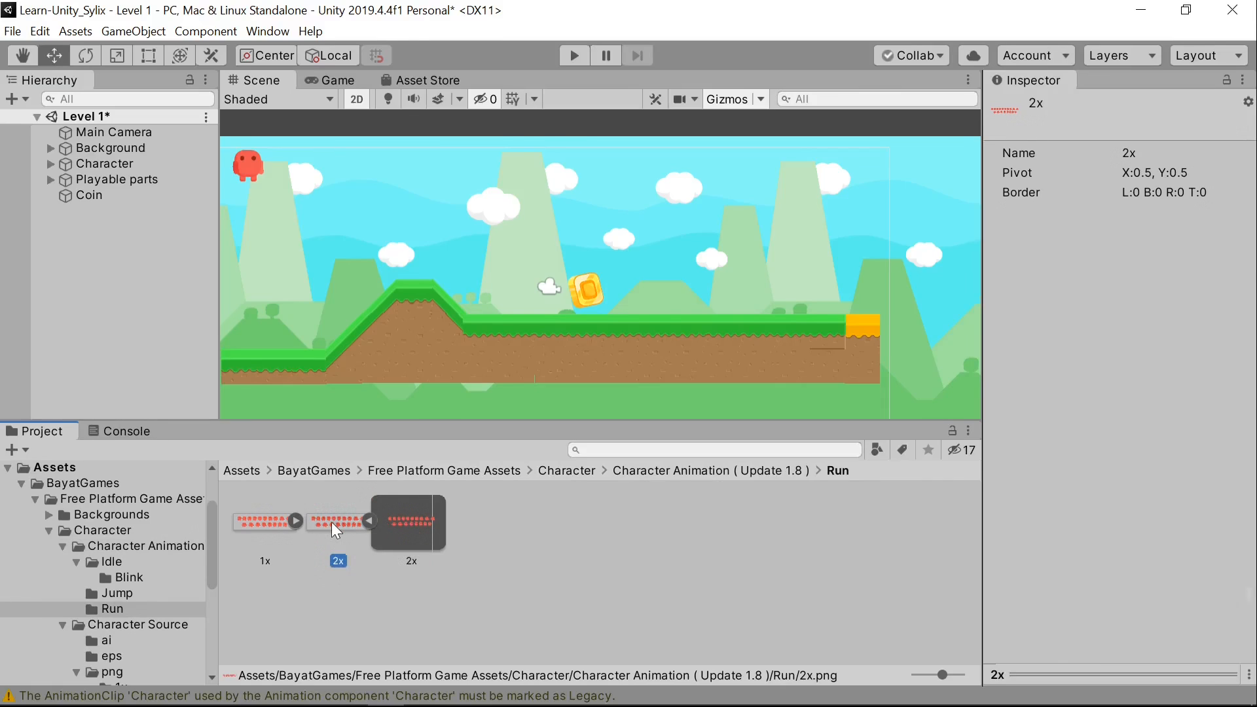
pyautogui.click(370, 521)
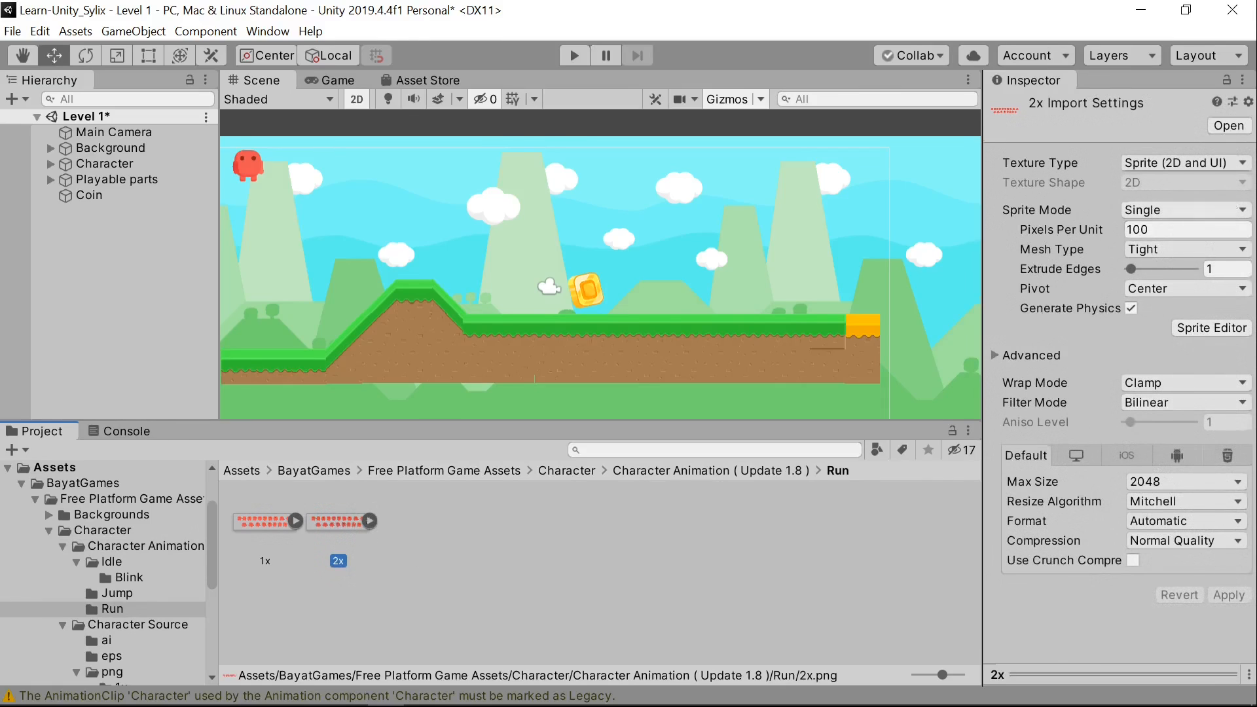
pyautogui.click(1208, 228)
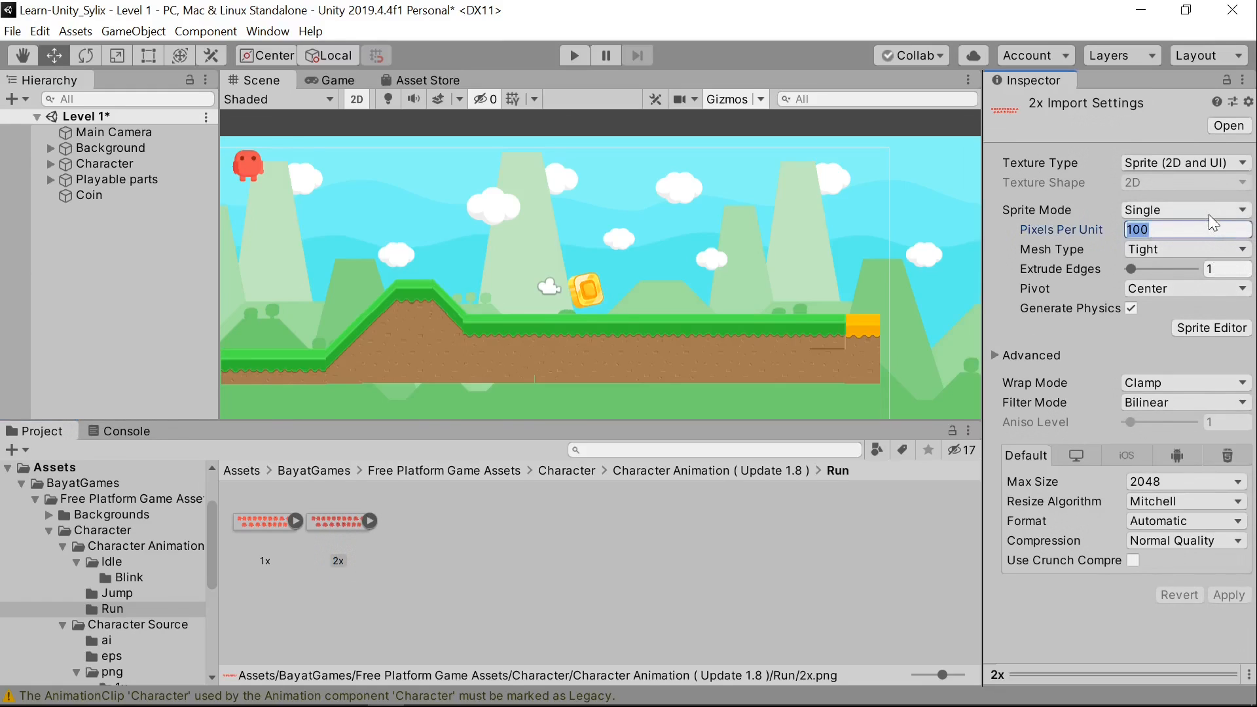
pyautogui.click(1129, 310)
pyautogui.click(1175, 211)
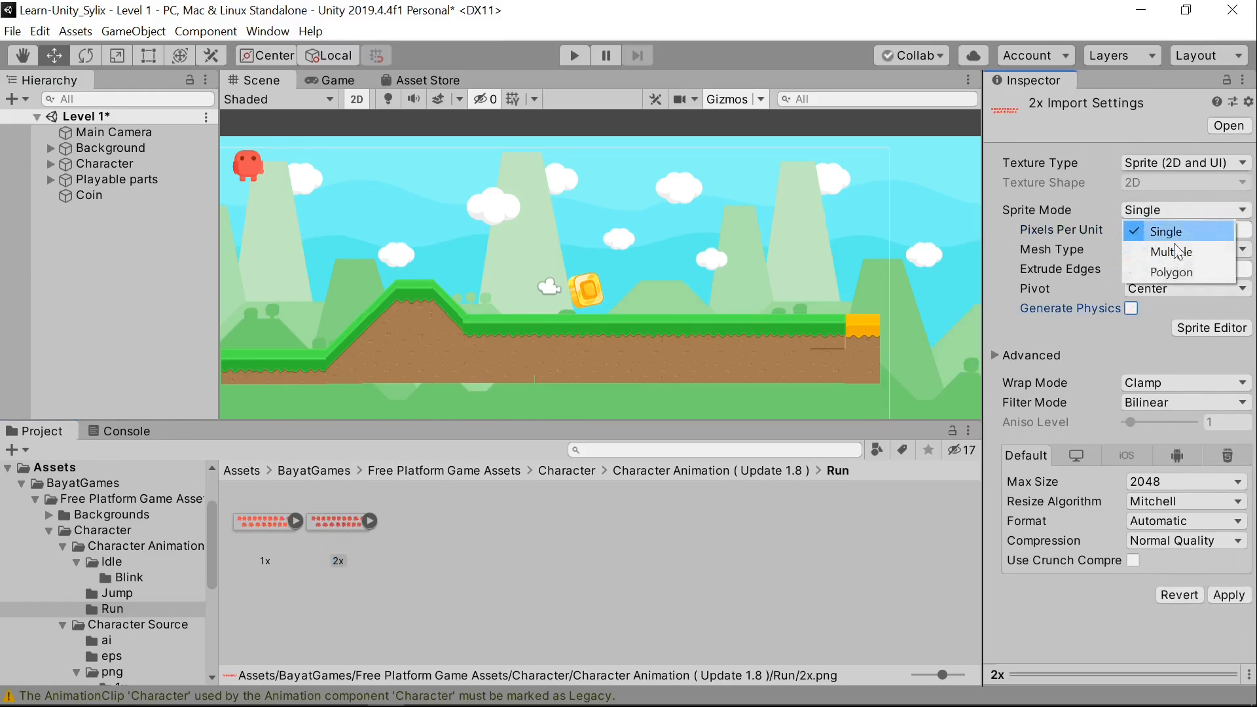
pyautogui.click(1127, 309)
pyautogui.click(1130, 309)
pyautogui.click(1158, 213)
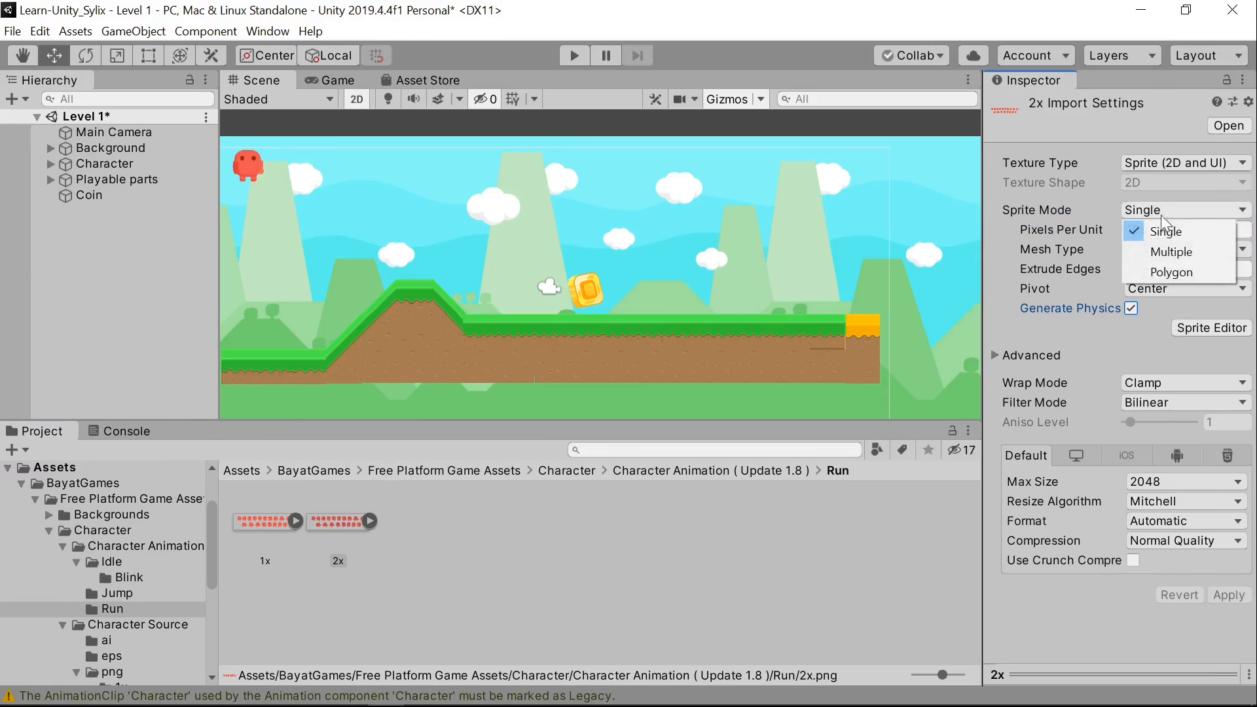
pyautogui.click(1211, 254)
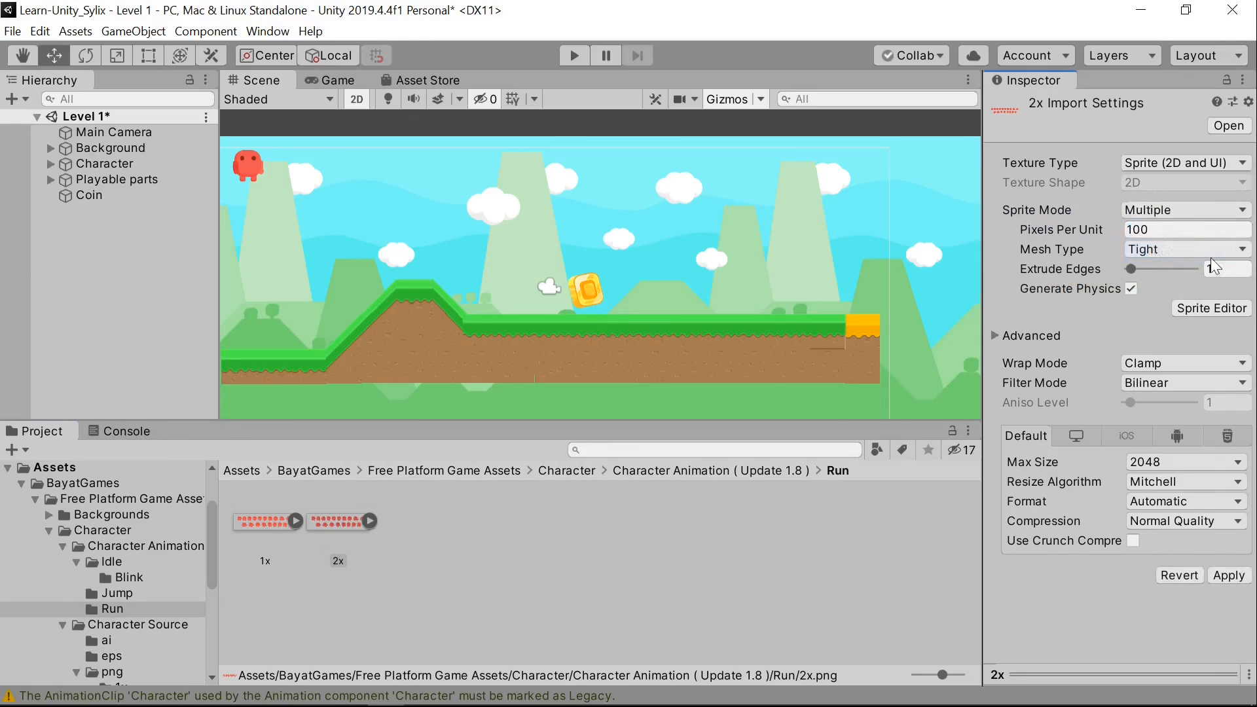
# Step: Apply the import settings, open the 2x run sheet in the Sprite Editor, and widen the editor window on both sides
pyautogui.click(1228, 312)
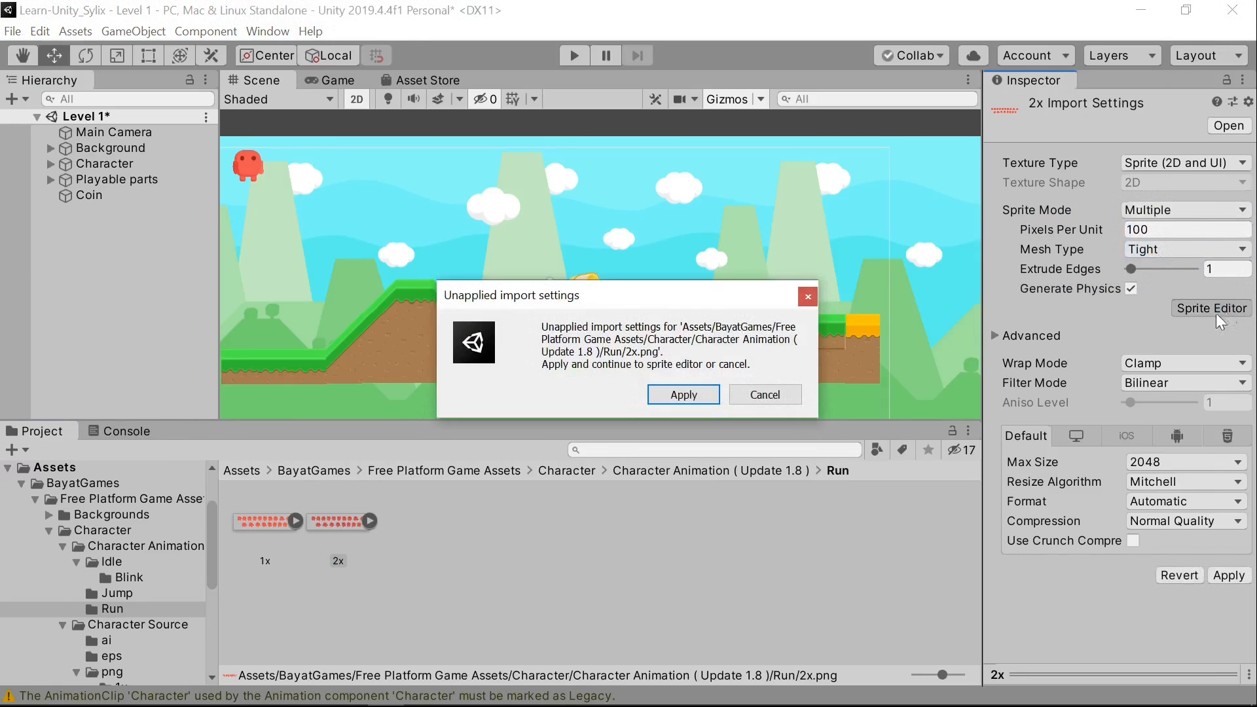
pyautogui.click(684, 394)
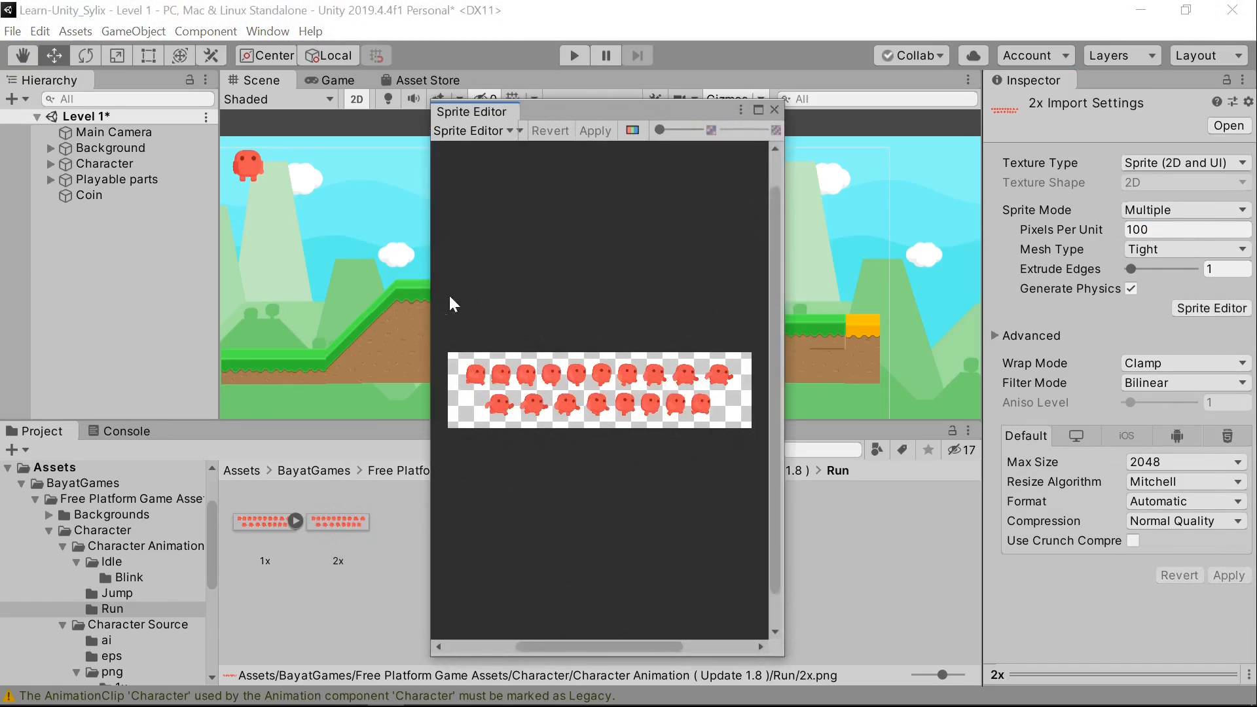
pyautogui.moveTo(427, 301); pyautogui.dragTo(233, 305)
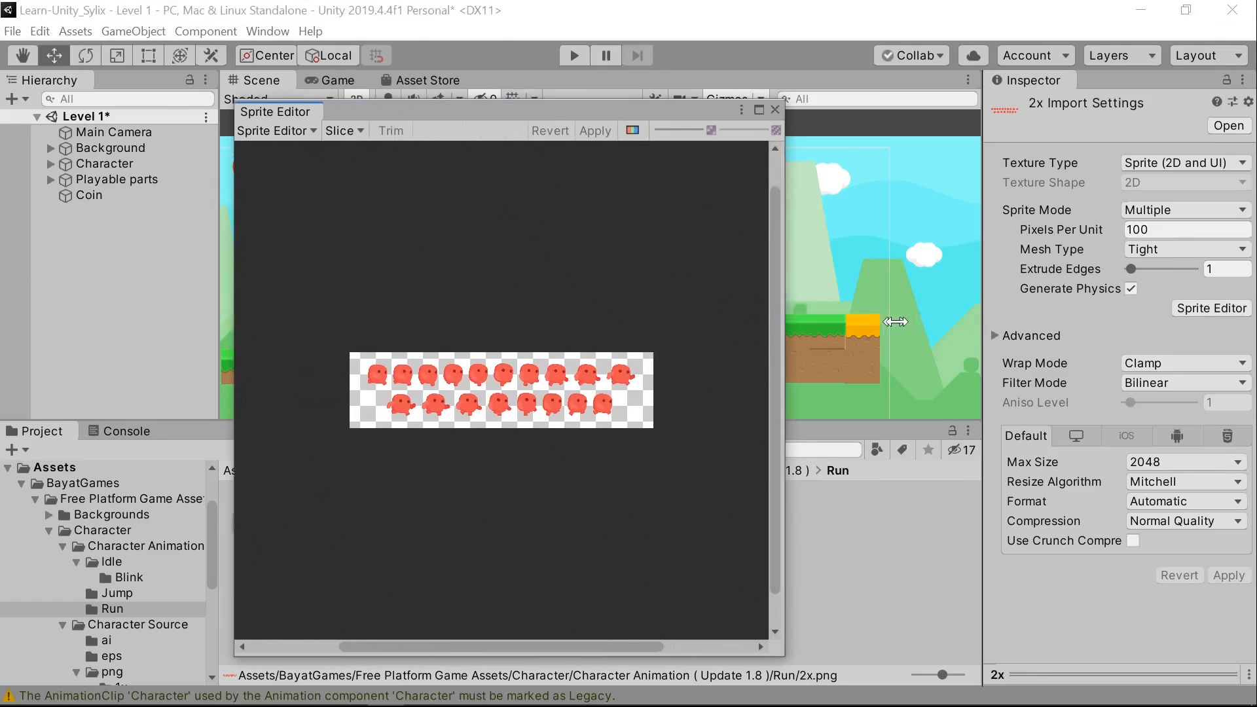
pyautogui.moveTo(785, 314); pyautogui.dragTo(972, 324)
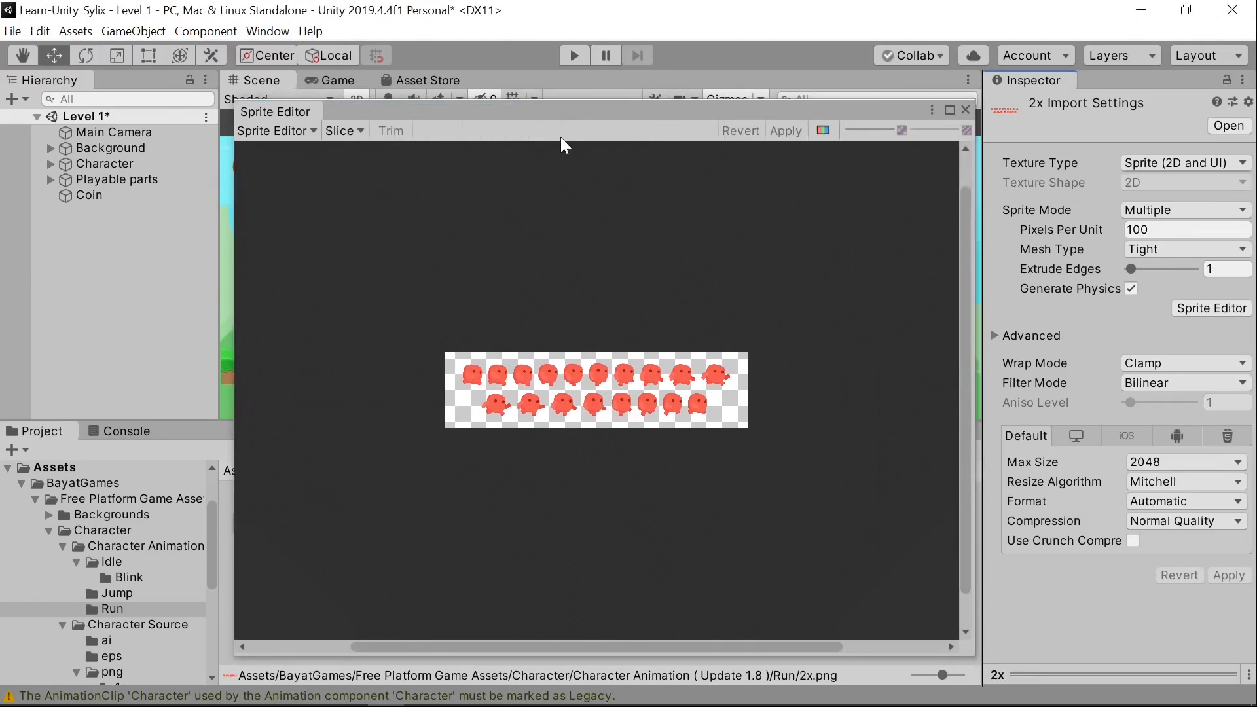
# Step: Slice the 2x run sprite sheet with the Automatic type, Center pivot and Delete Existing method
pyautogui.click(341, 130)
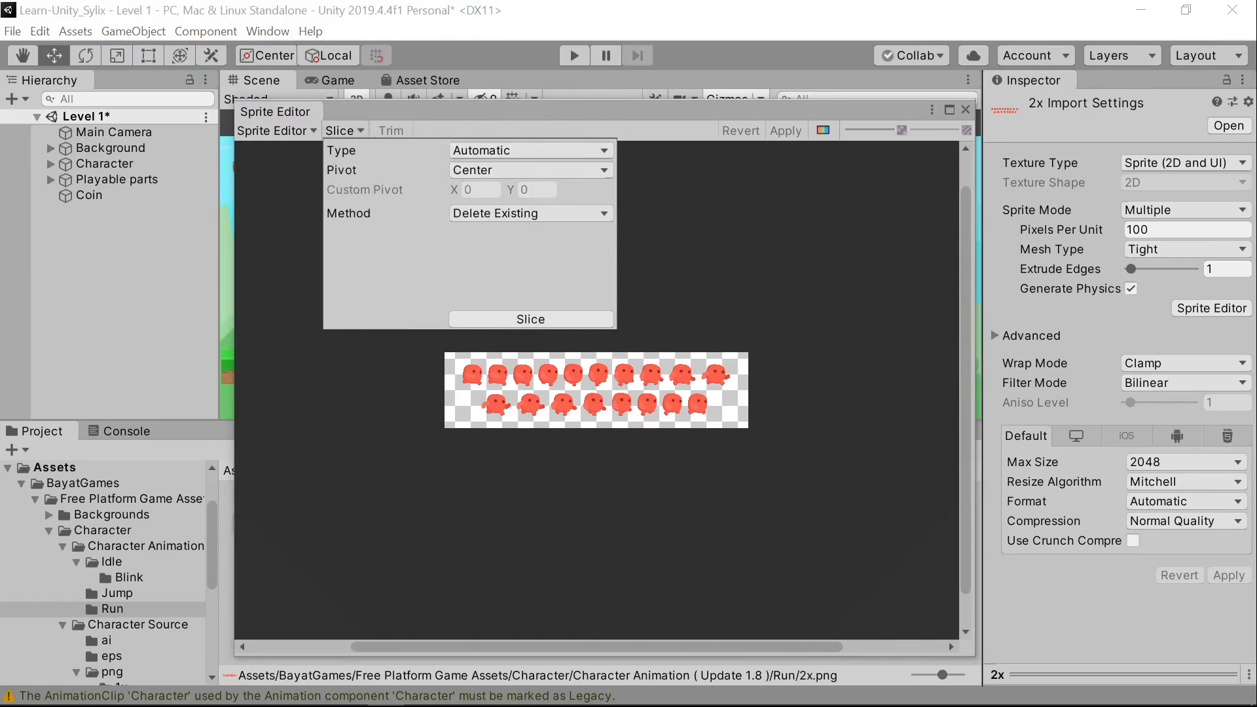
pyautogui.click(529, 151)
pyautogui.click(529, 159)
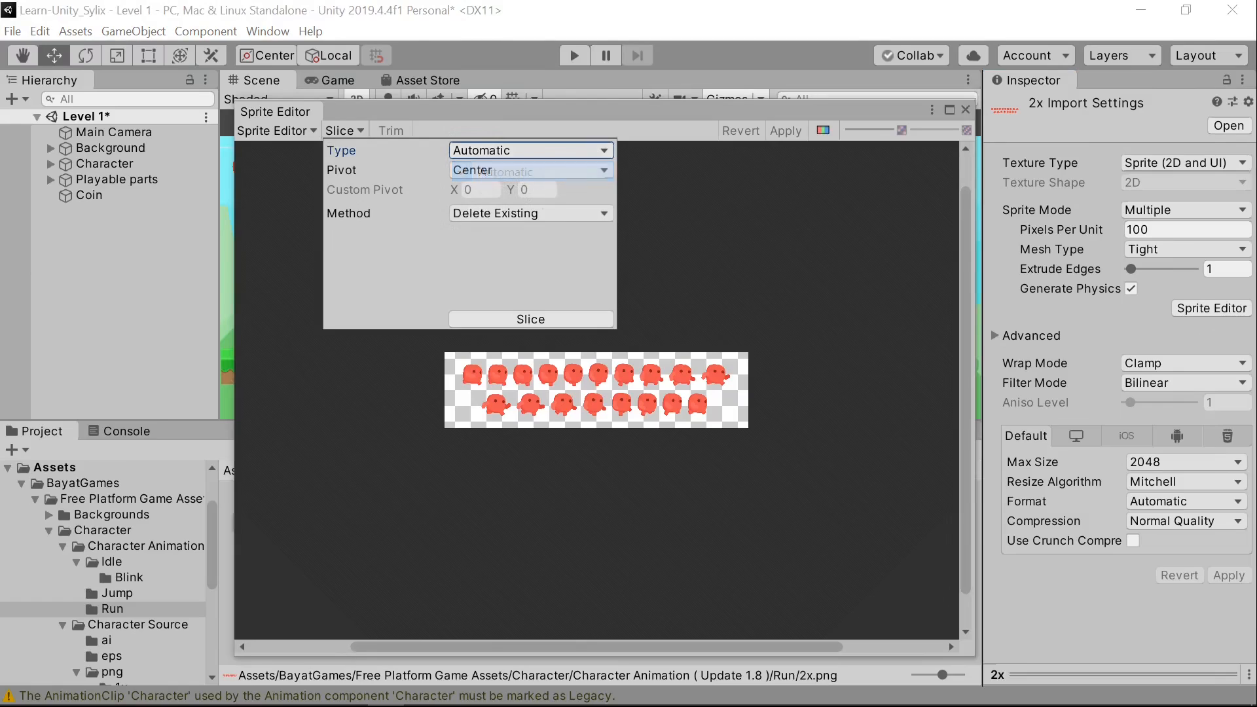
pyautogui.click(549, 214)
pyautogui.click(557, 212)
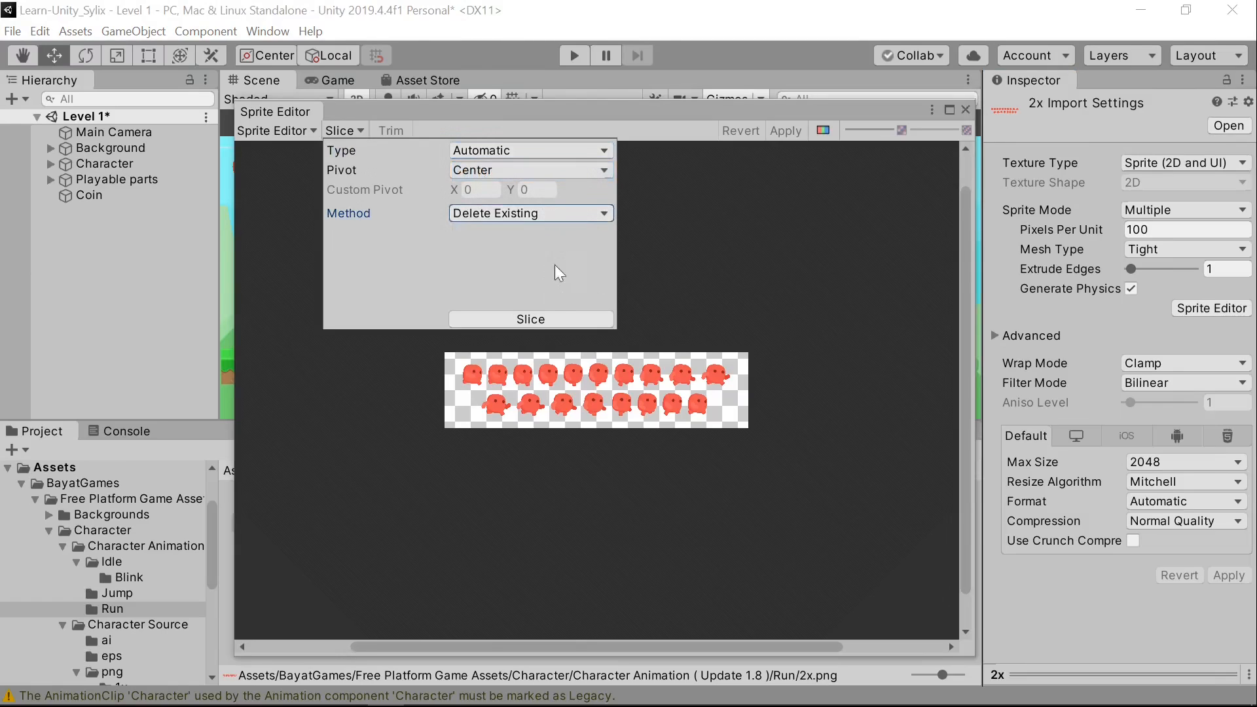
pyautogui.click(565, 316)
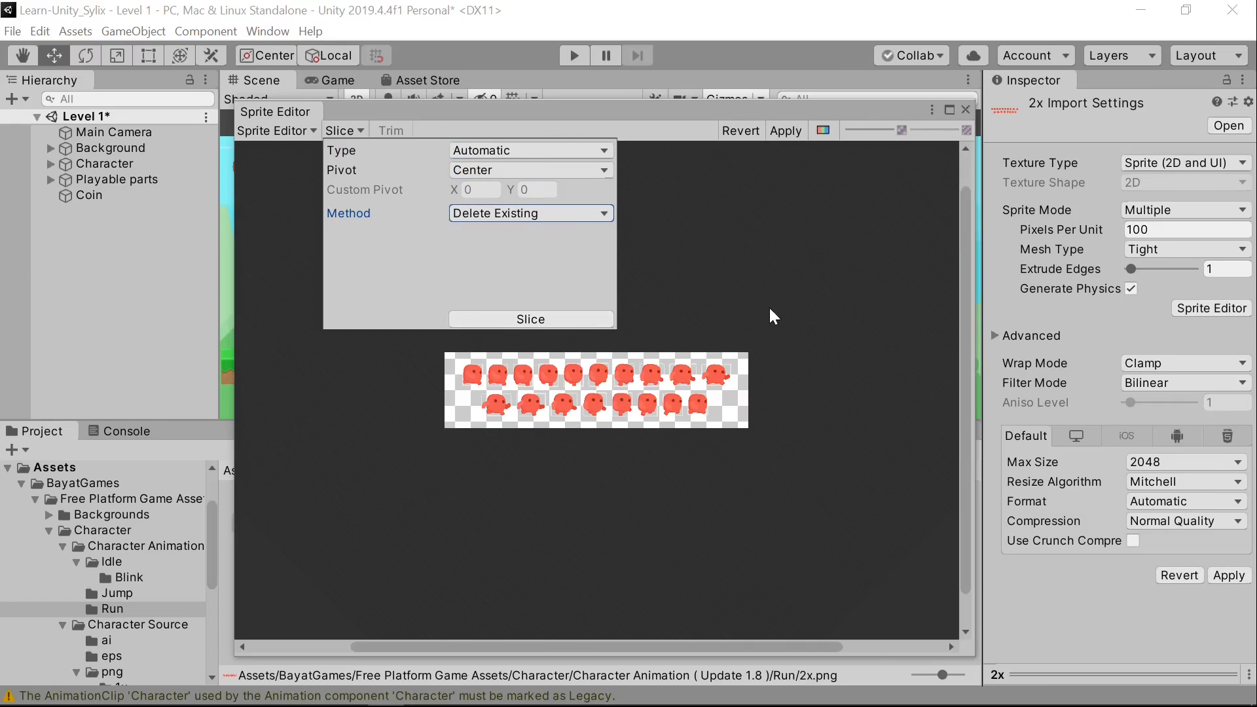
# Step: Examine the sliced frames of the run sheet up close, checking the outlines of individual sprites in both rows
pyautogui.click(343, 131)
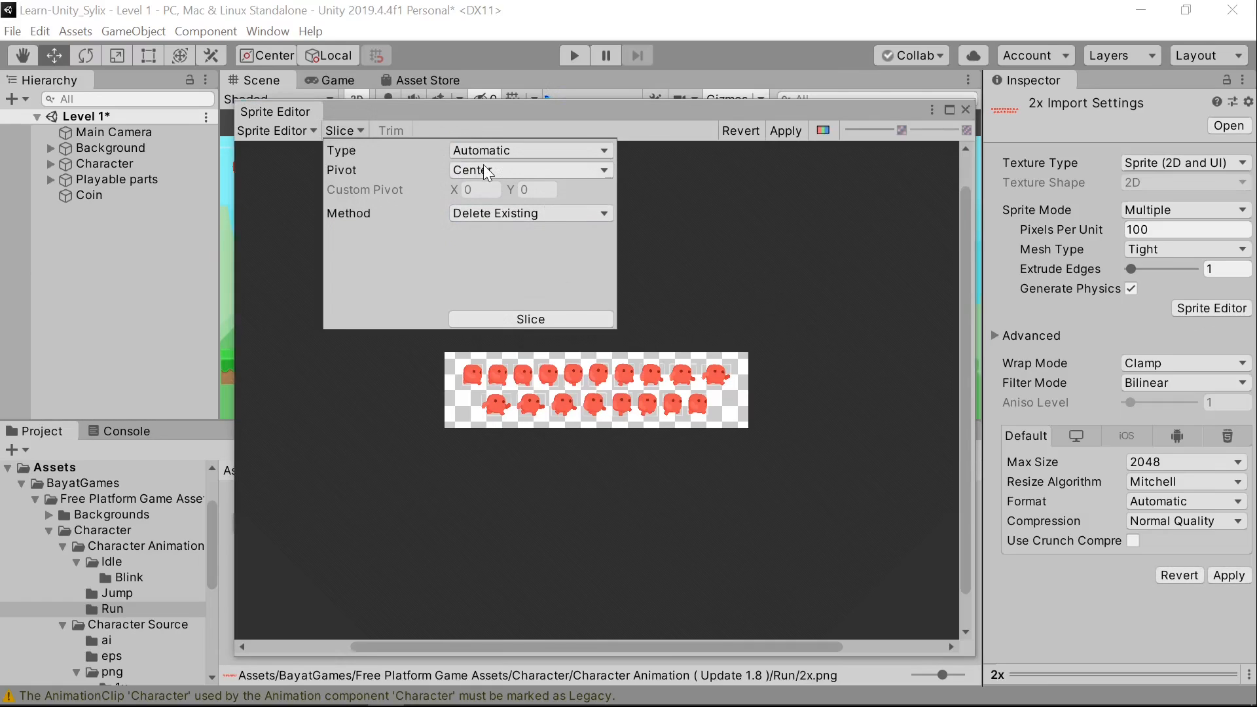
pyautogui.click(712, 373)
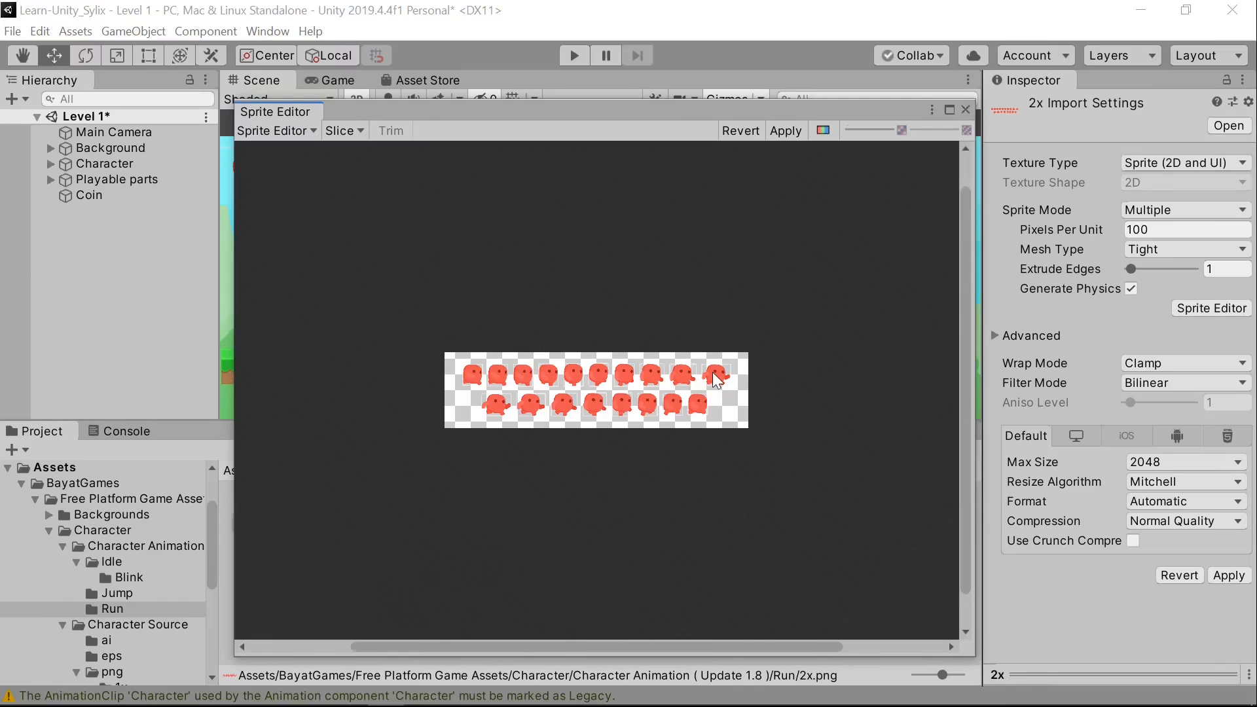
pyautogui.scroll(5, 715, 377)
pyautogui.scroll(-1, 657, 474)
pyautogui.scroll(3, 690, 371)
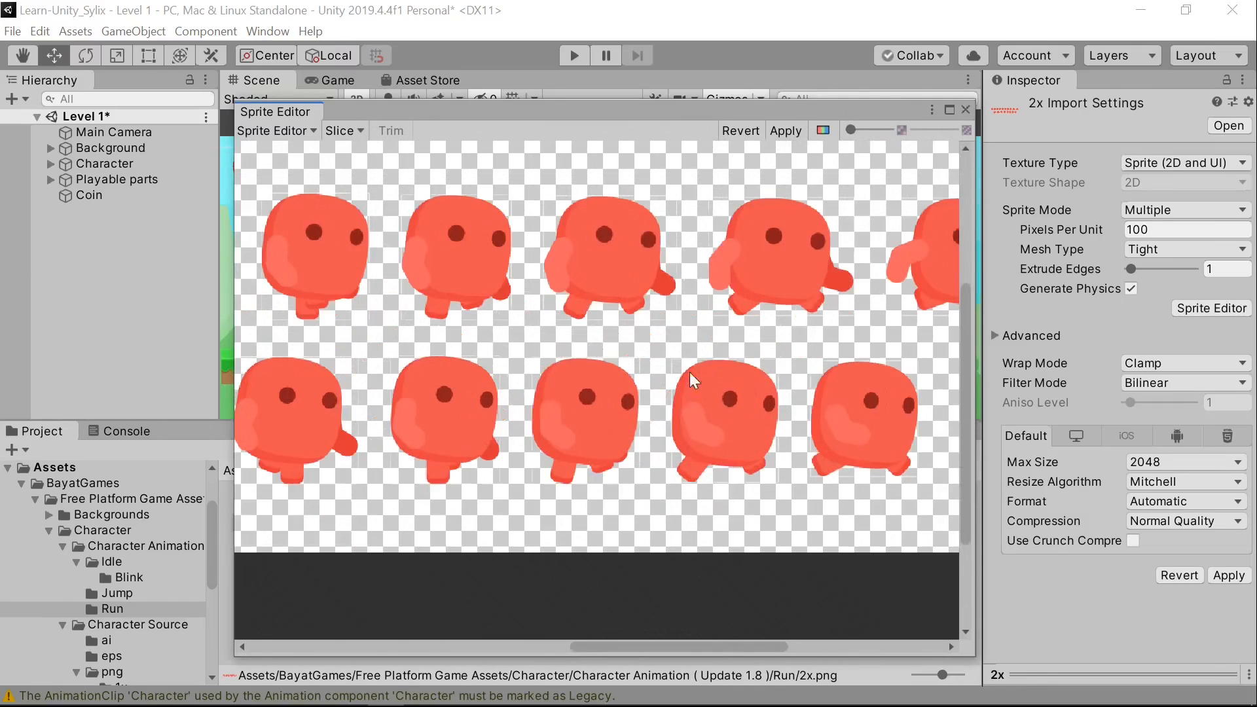
pyautogui.click(677, 378)
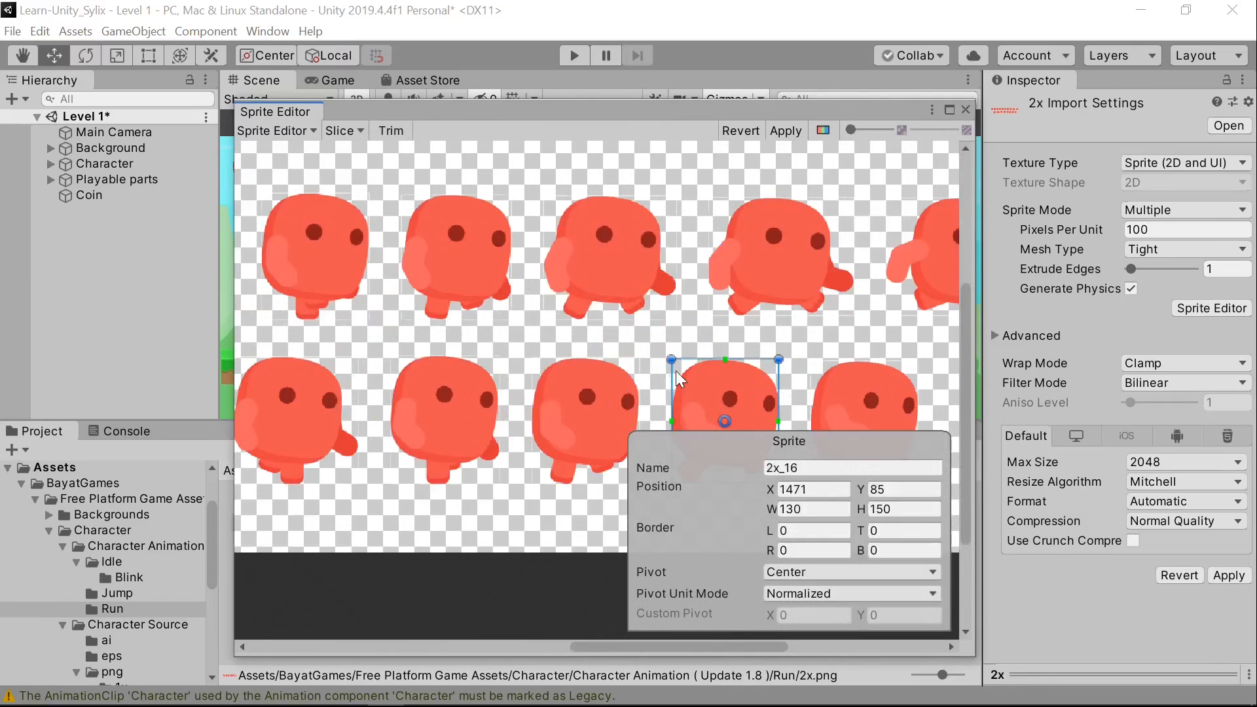
pyautogui.click(653, 356)
pyautogui.scroll(-3, 638, 407)
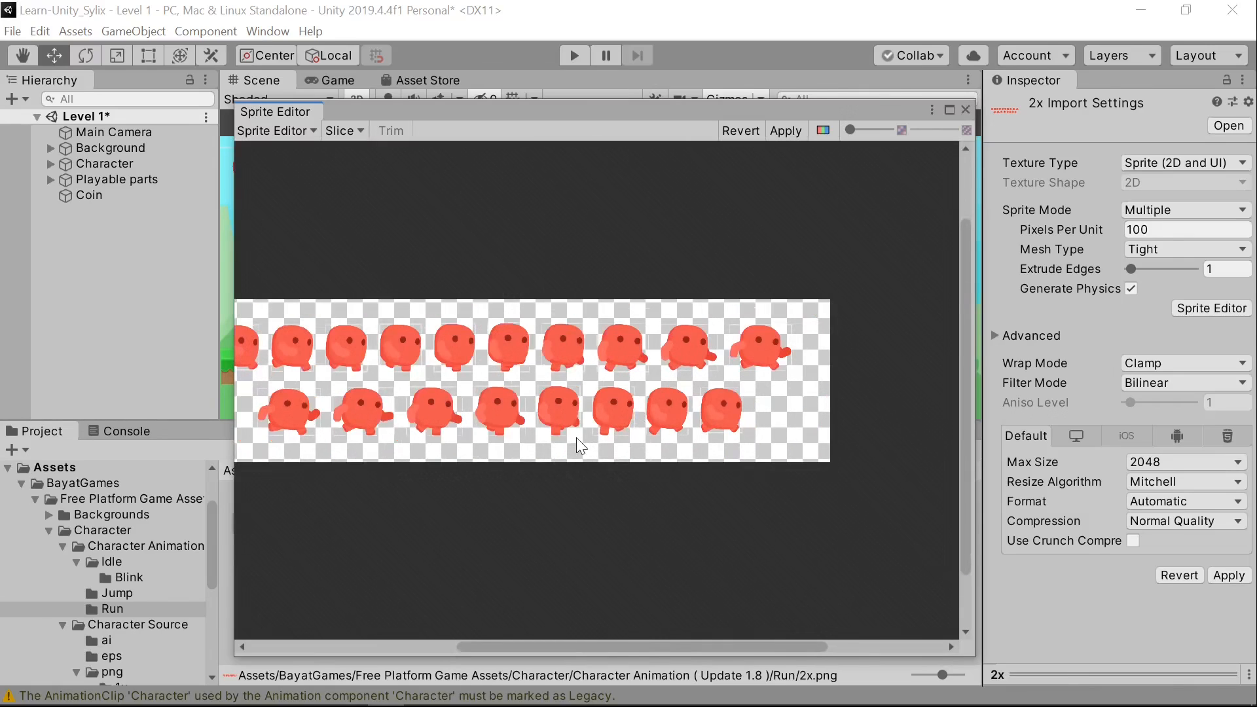
pyautogui.moveTo(247, 341); pyautogui.dragTo(382, 335, button='middle')
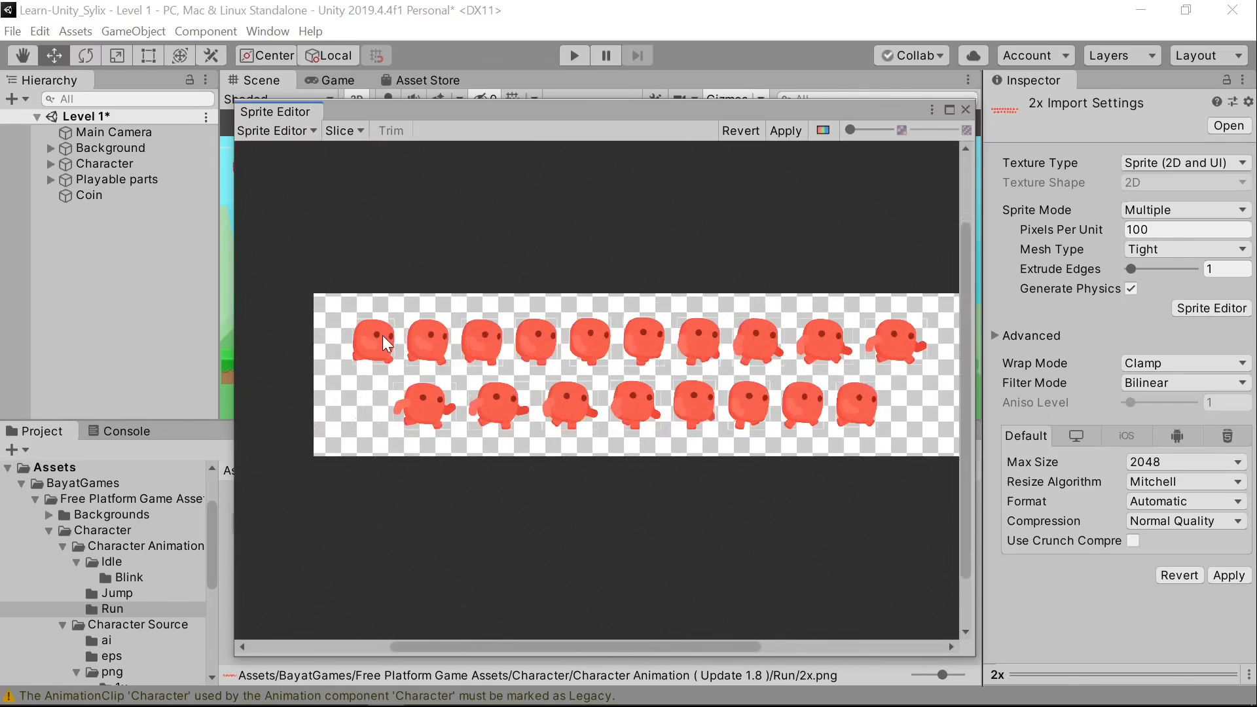
pyautogui.click(426, 398)
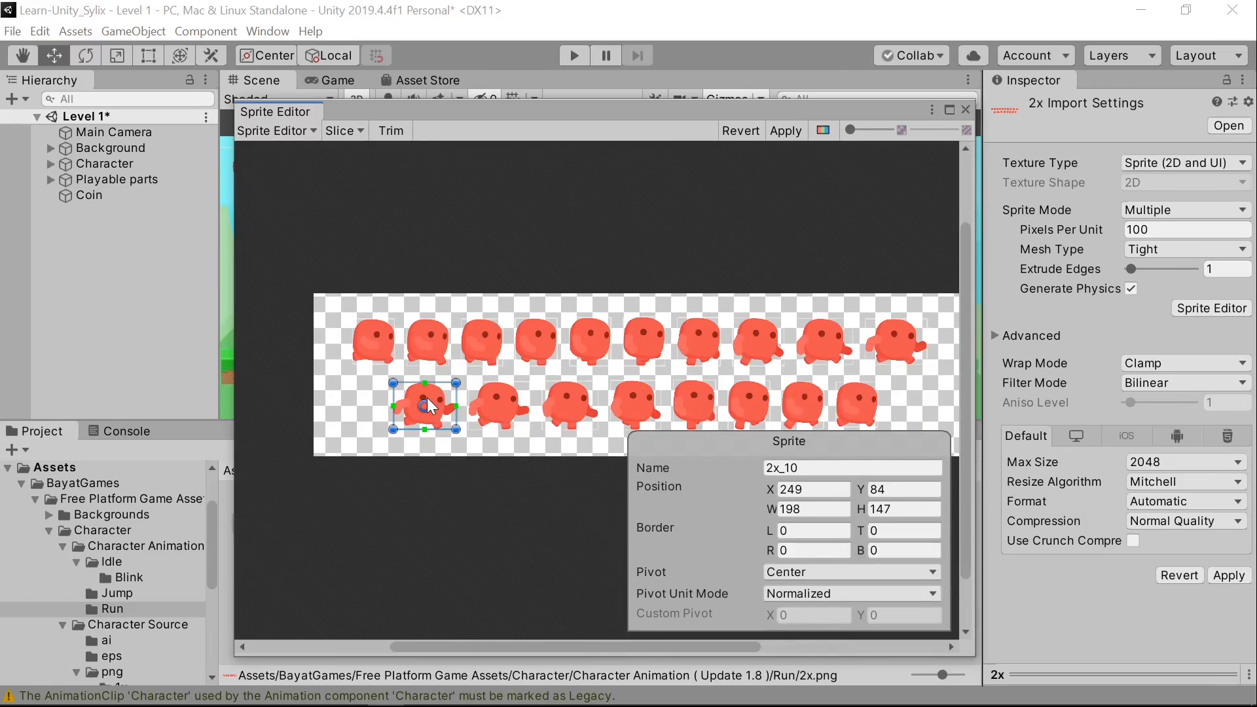
pyautogui.click(505, 470)
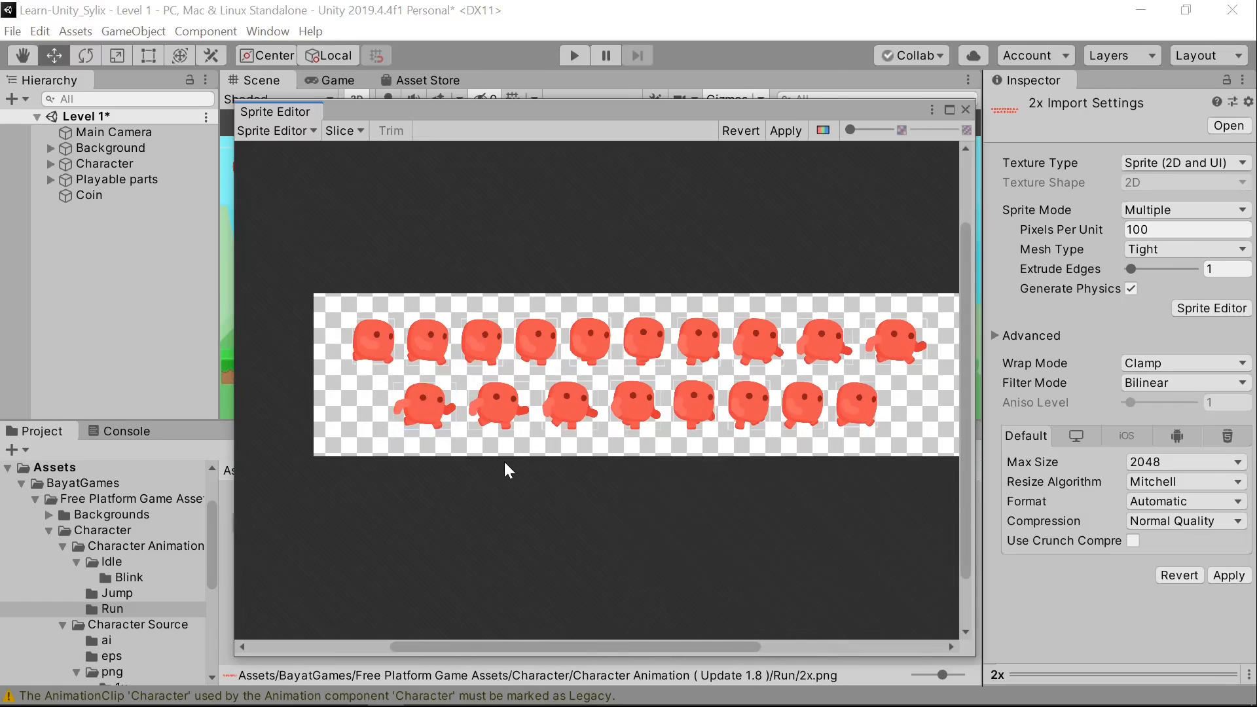
# Step: Close the Sprite Editor with the slicing applied and look through the separate sprites inside the 2x run sheet
pyautogui.click(966, 110)
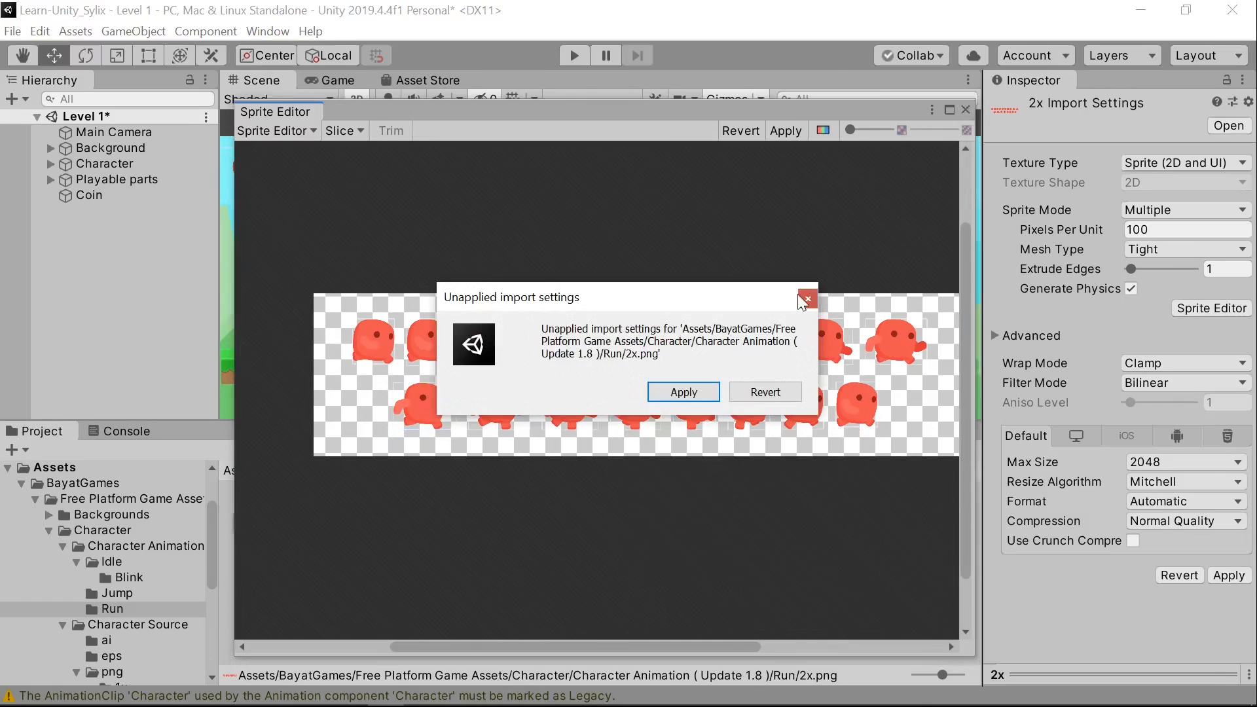
pyautogui.click(683, 390)
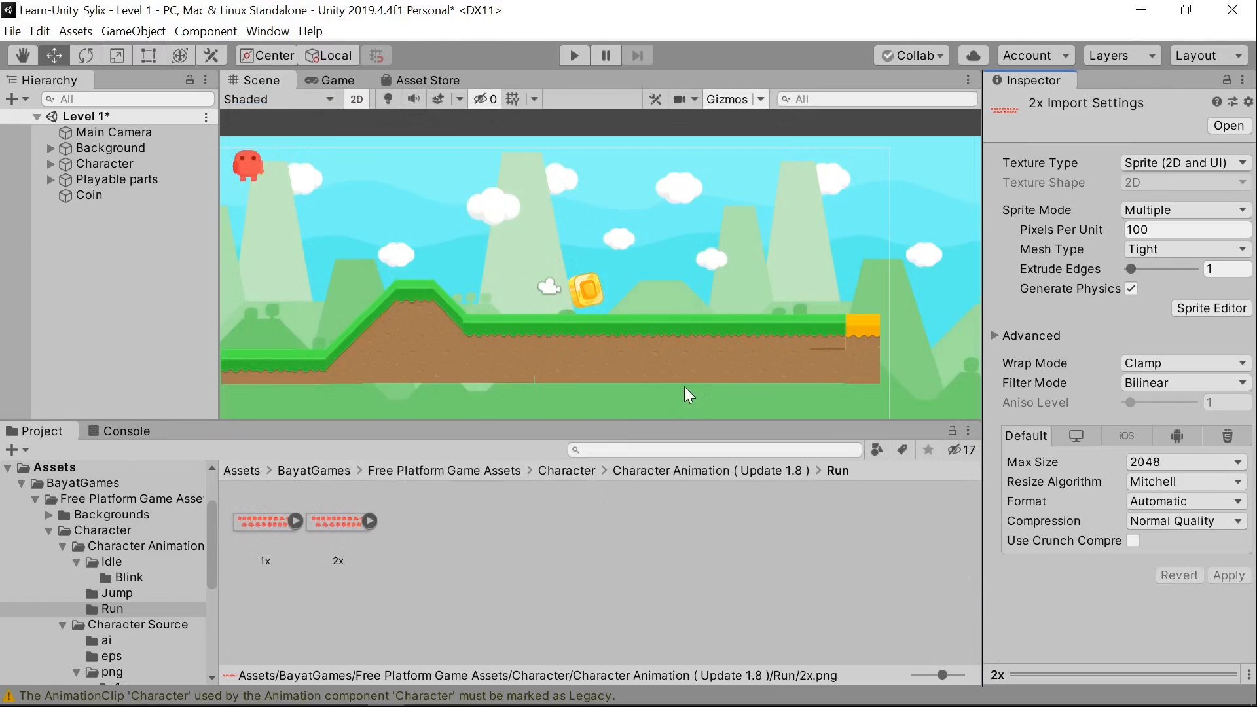
pyautogui.click(370, 521)
pyautogui.scroll(-3, 509, 573)
pyautogui.scroll(3, 510, 573)
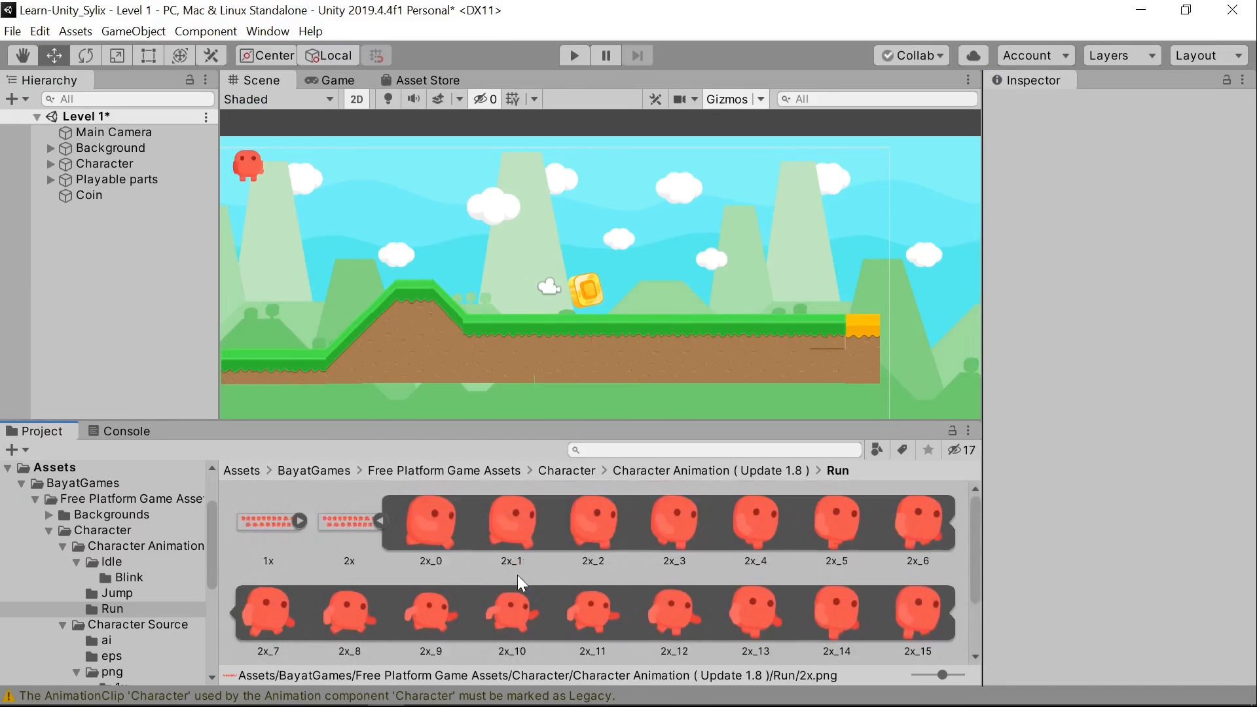
pyautogui.click(380, 521)
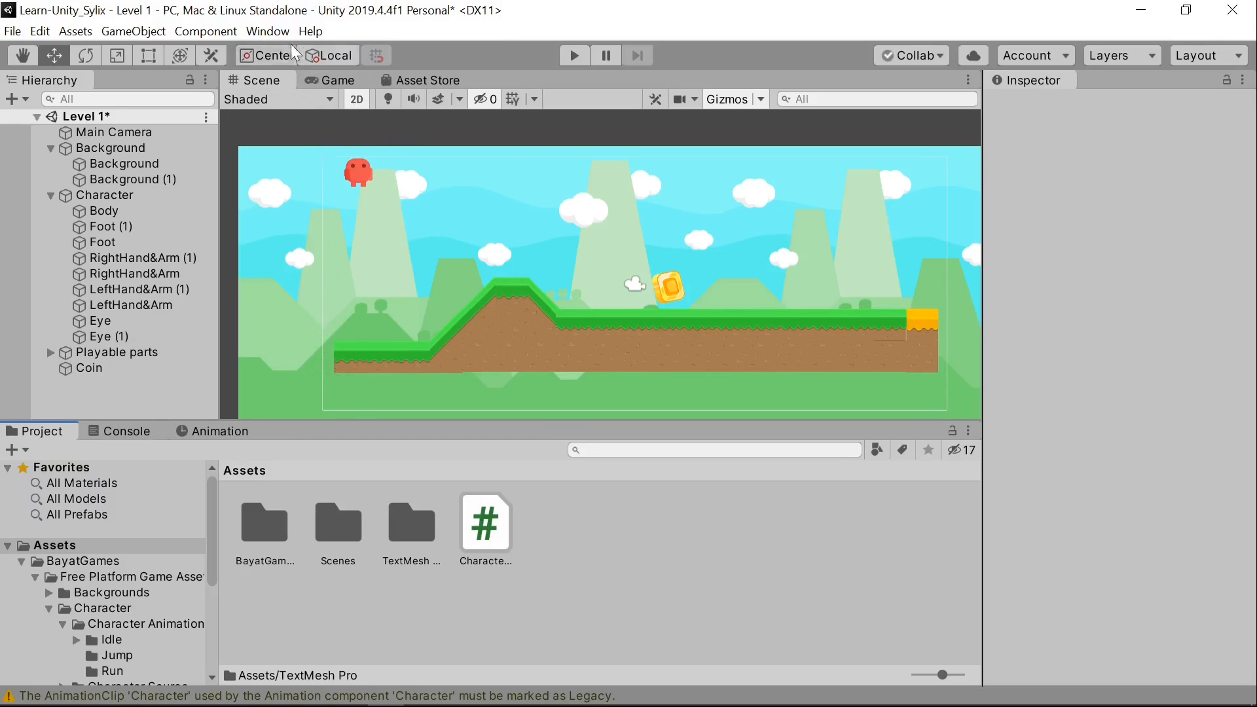
# Step: Open the Animation window, enlarge the Scene view slightly in height, and return to the project assets
pyautogui.click(274, 31)
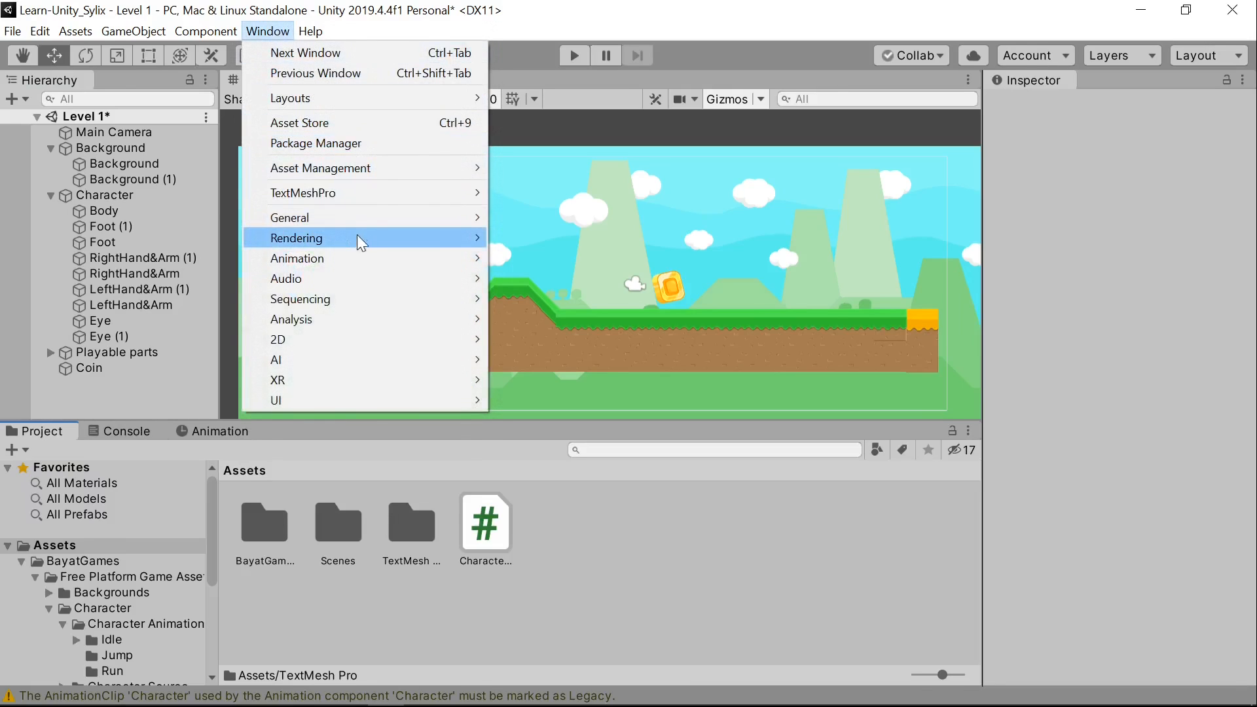
pyautogui.moveTo(356, 259)
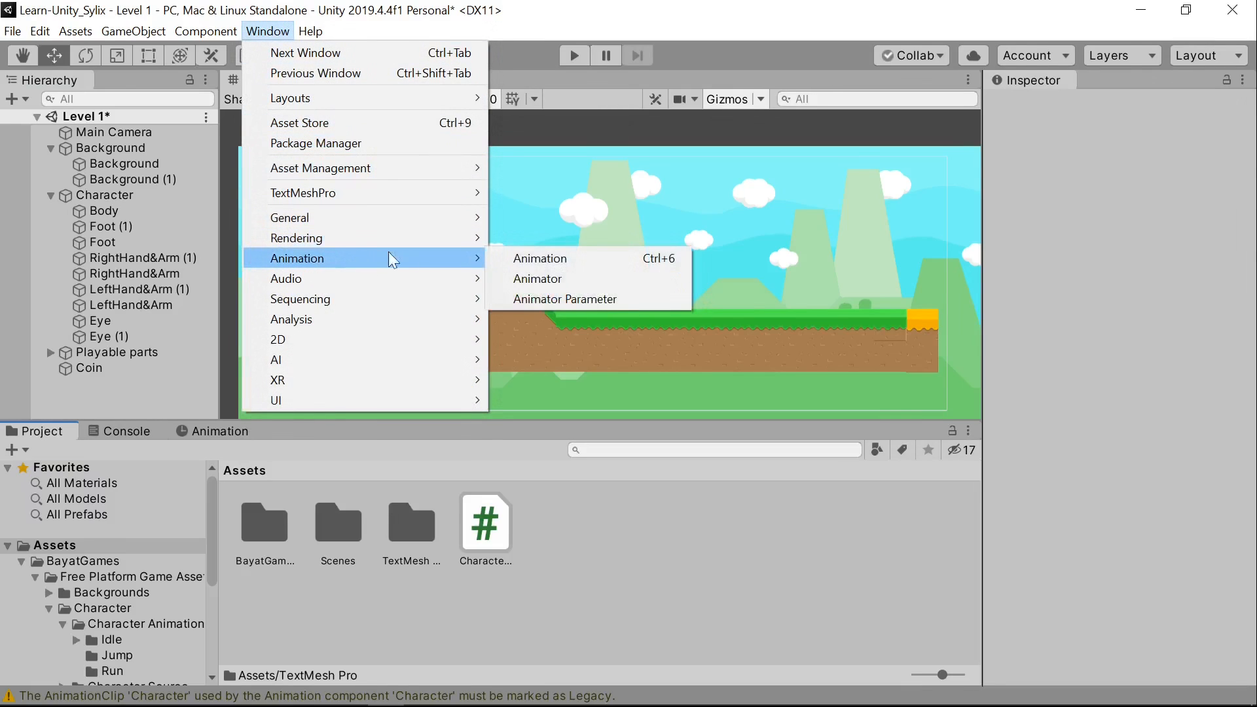
pyautogui.click(532, 259)
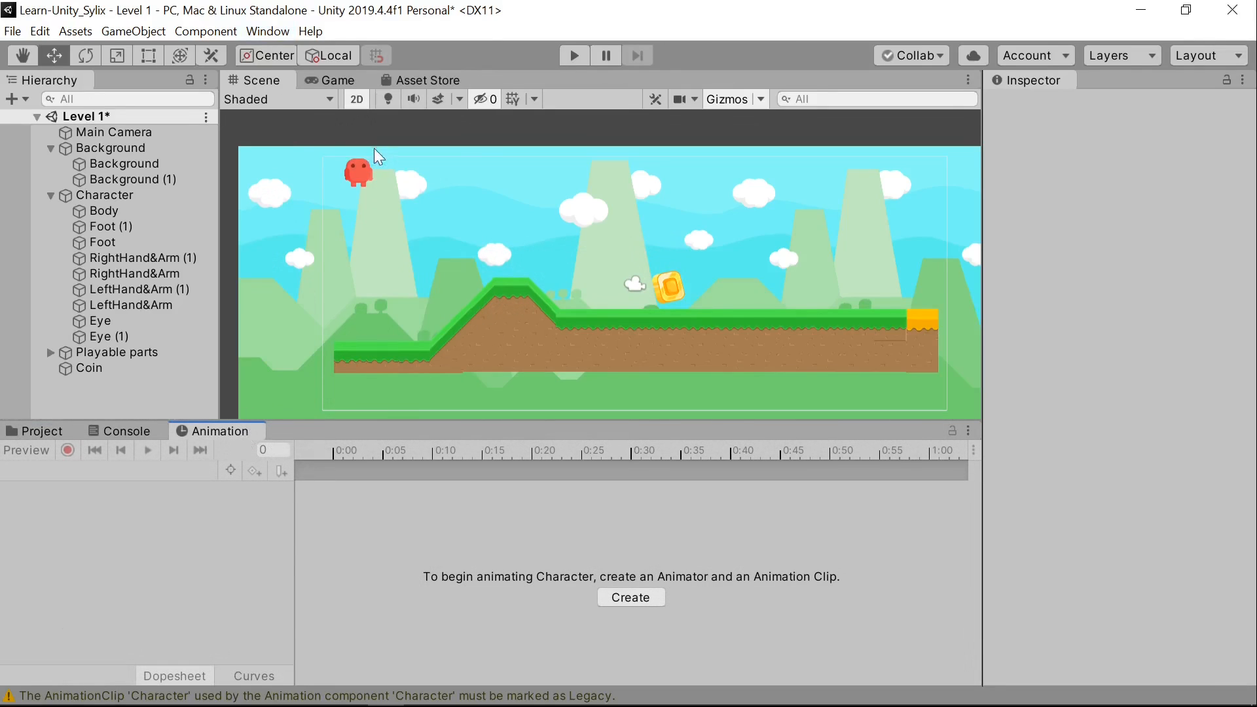
pyautogui.moveTo(236, 421)
pyautogui.mouseDown()
pyautogui.moveTo(241, 408)
pyautogui.moveTo(248, 453)
pyautogui.moveTo(247, 442)
pyautogui.mouseUp()
pyautogui.click(57, 453)
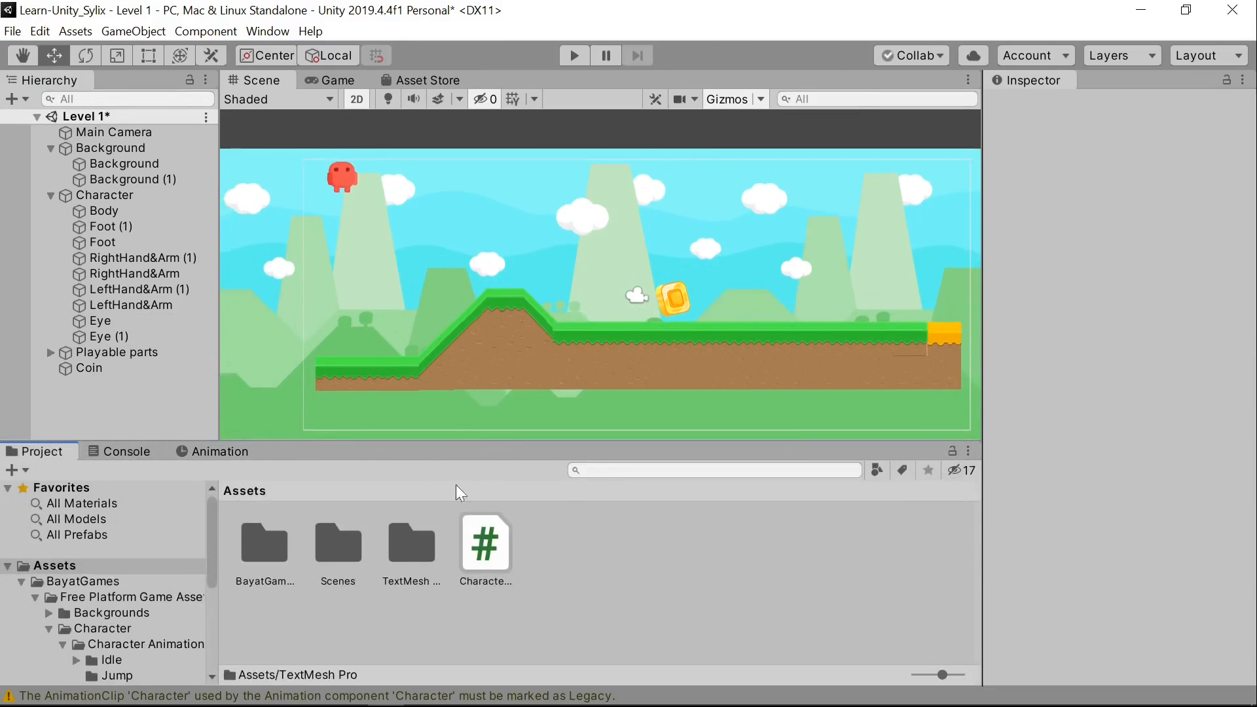
# Step: Open the Run folder of BayatGames' Character Animation assets and expand the 1x sheet to show its sprites
pyautogui.click(280, 551)
pyautogui.doubleClick(280, 551)
pyautogui.doubleClick(280, 551)
pyautogui.click(345, 557)
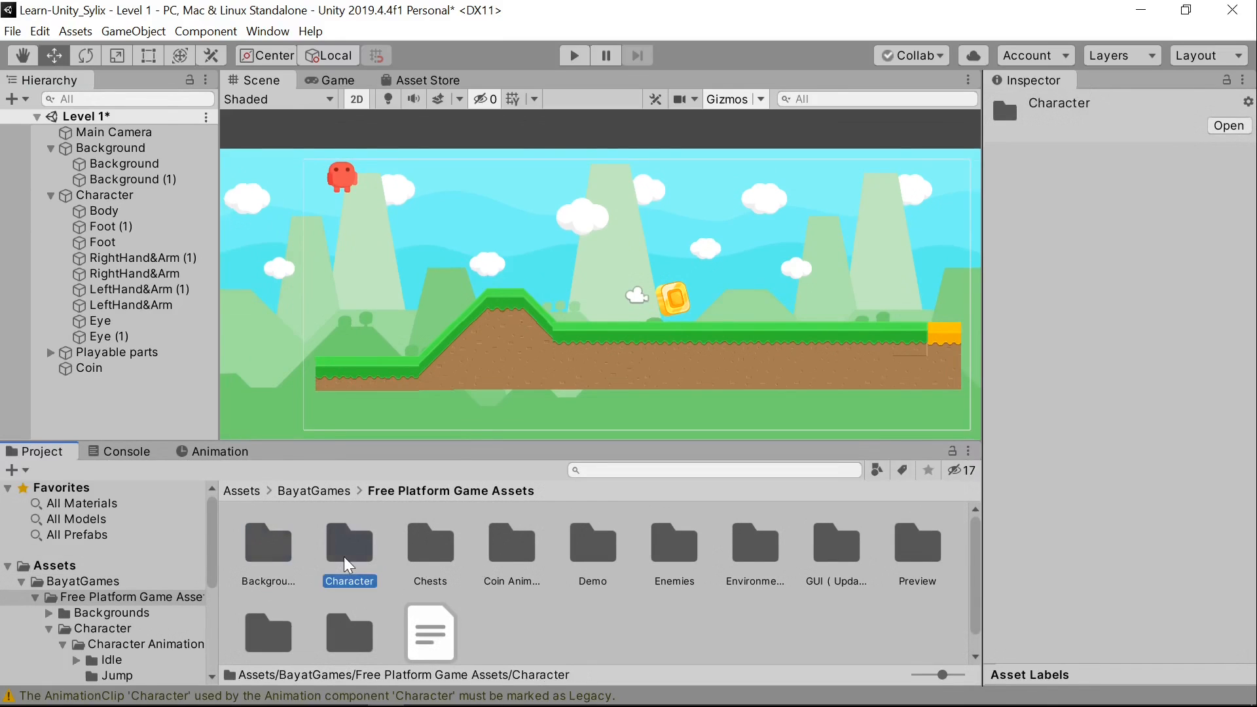
pyautogui.doubleClick(345, 556)
pyautogui.doubleClick(267, 558)
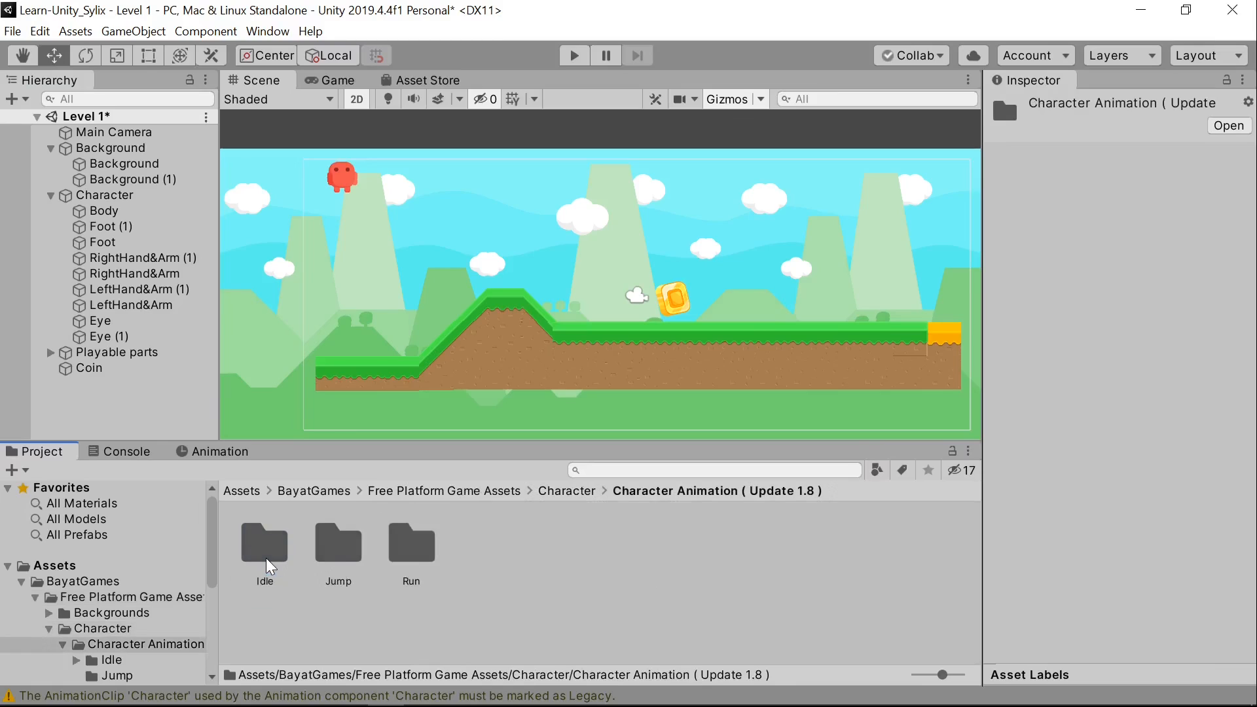
pyautogui.doubleClick(408, 552)
pyautogui.click(296, 541)
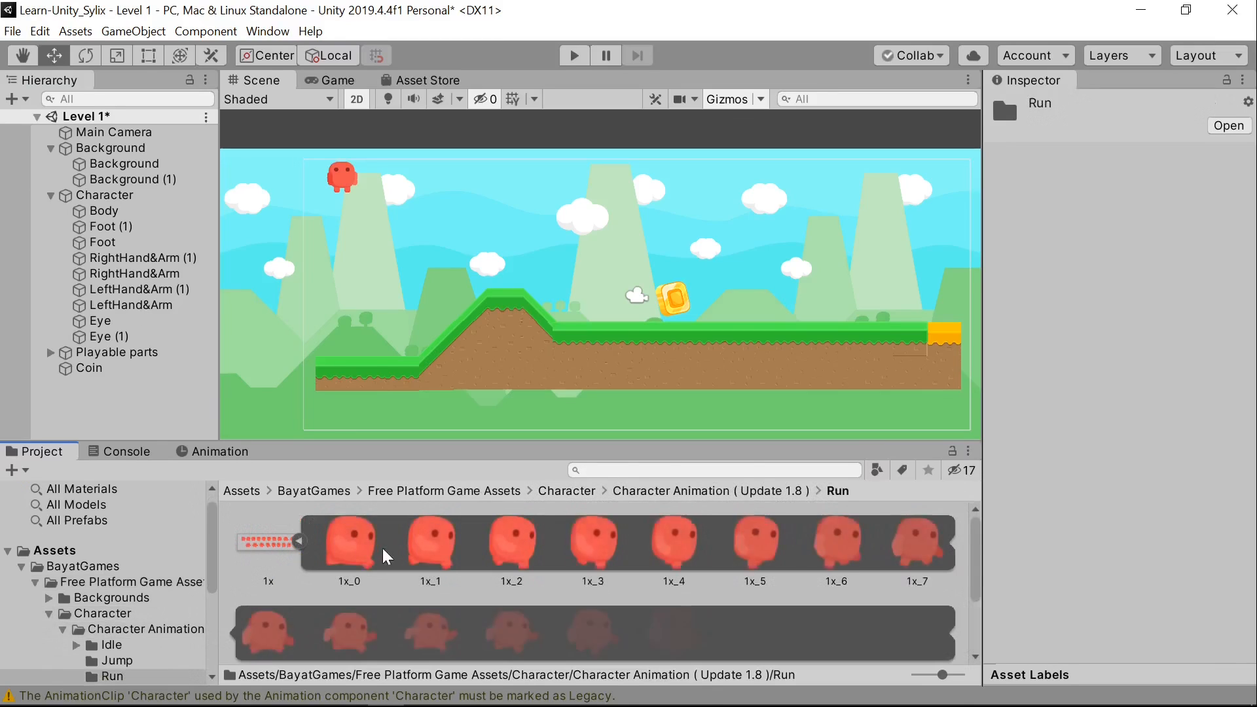
pyautogui.scroll(-2, 383, 548)
pyautogui.scroll(2, 306, 600)
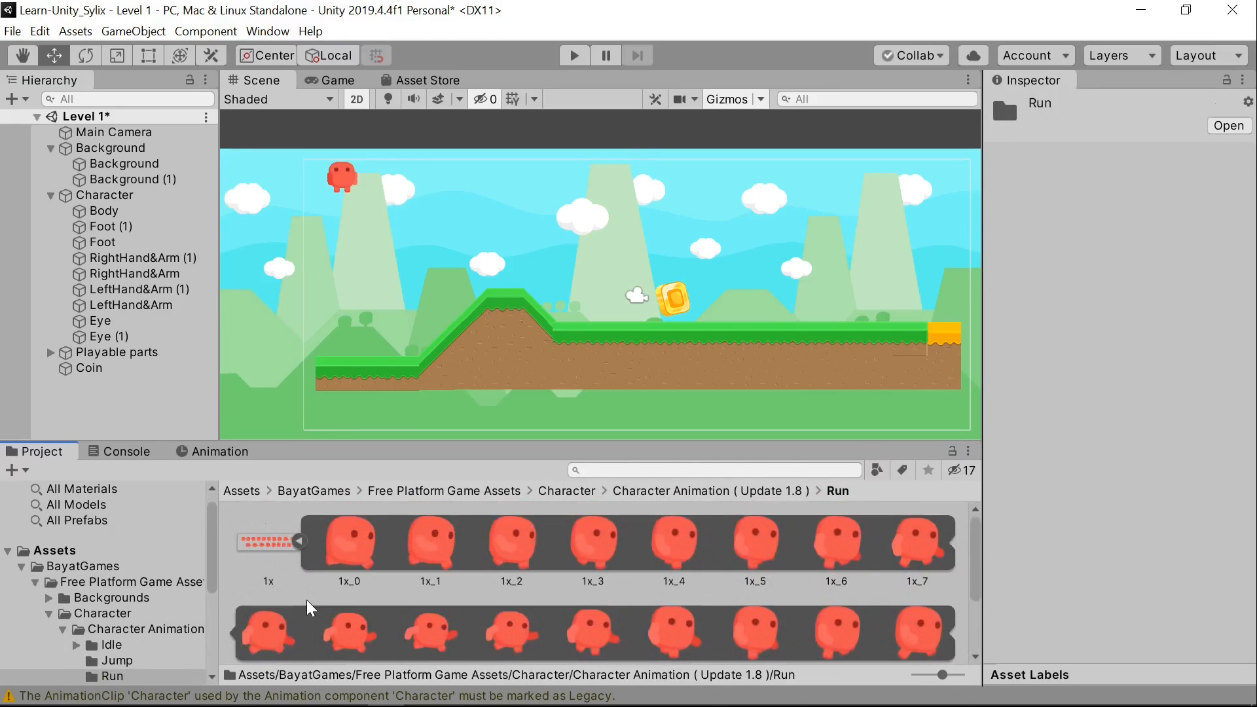
# Step: Select the run sprites 1x_0 to 1x_17 and dock the Animation window alongside the Scene, Game and Asset Store views
pyautogui.click(344, 552)
pyautogui.scroll(-2, 320, 570)
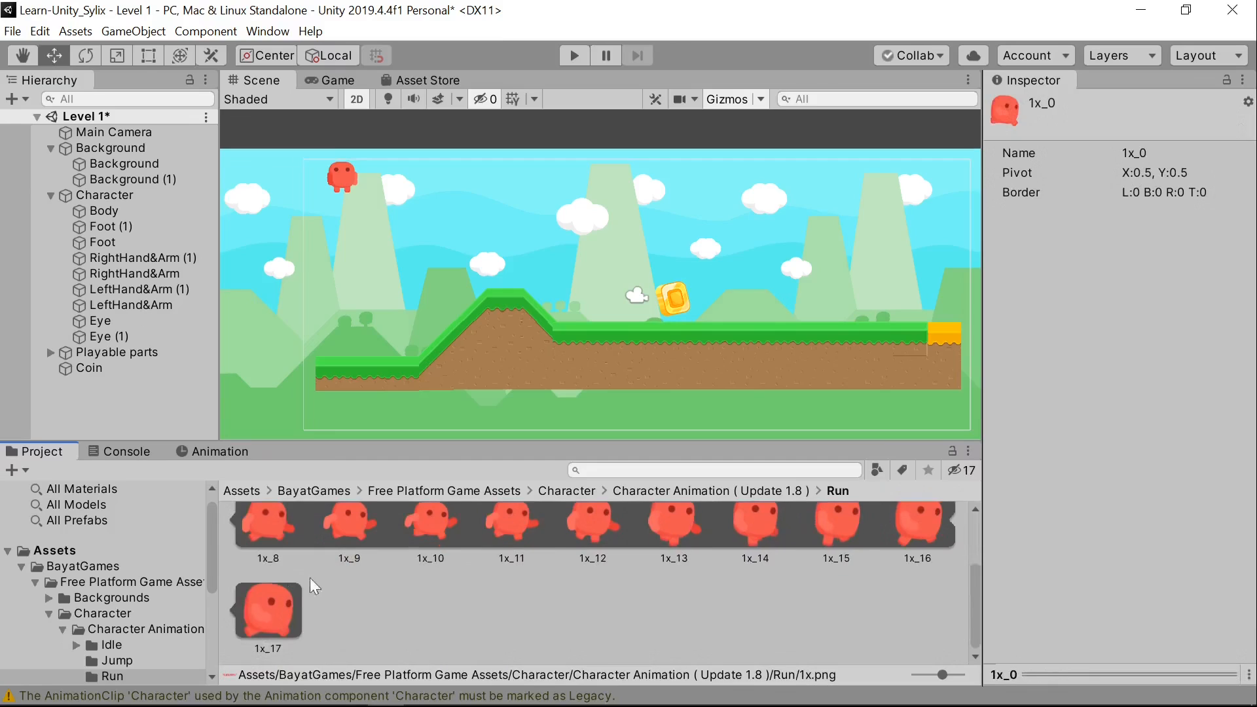
pyautogui.keyDown('shift'); pyautogui.click(273, 602); pyautogui.keyUp('shift')
pyautogui.scroll(2, 320, 592)
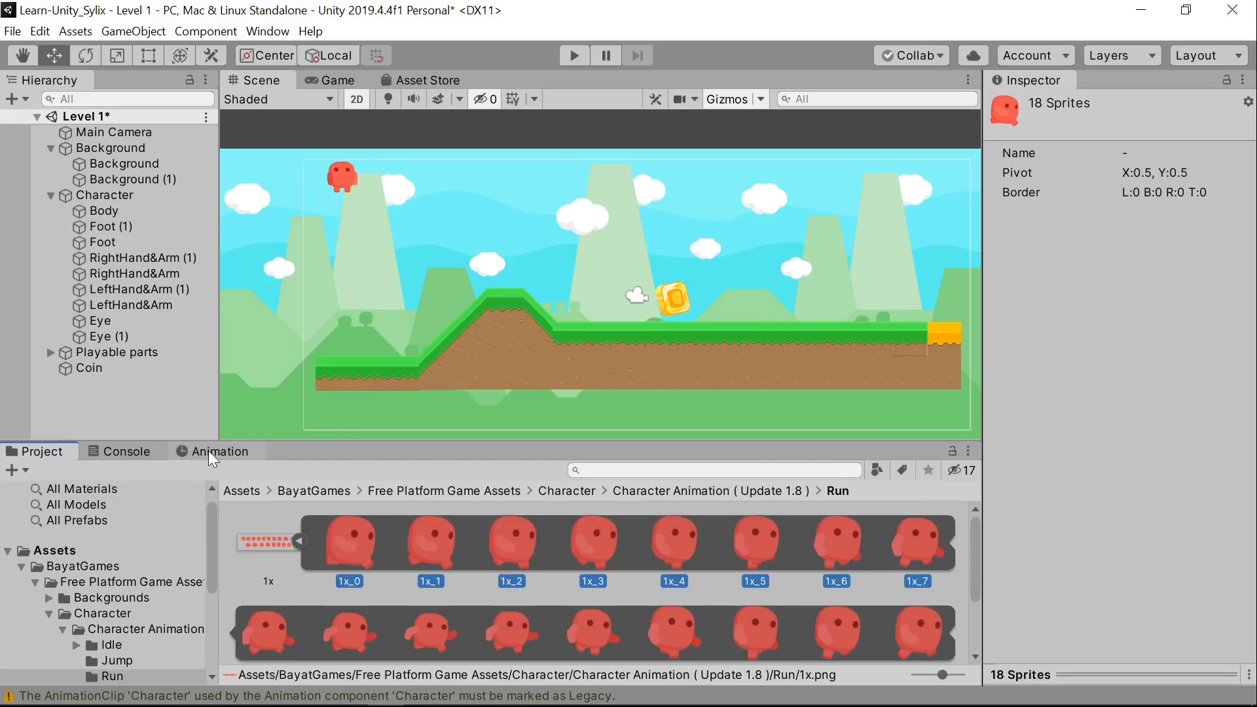
pyautogui.moveTo(219, 451); pyautogui.dragTo(520, 83)
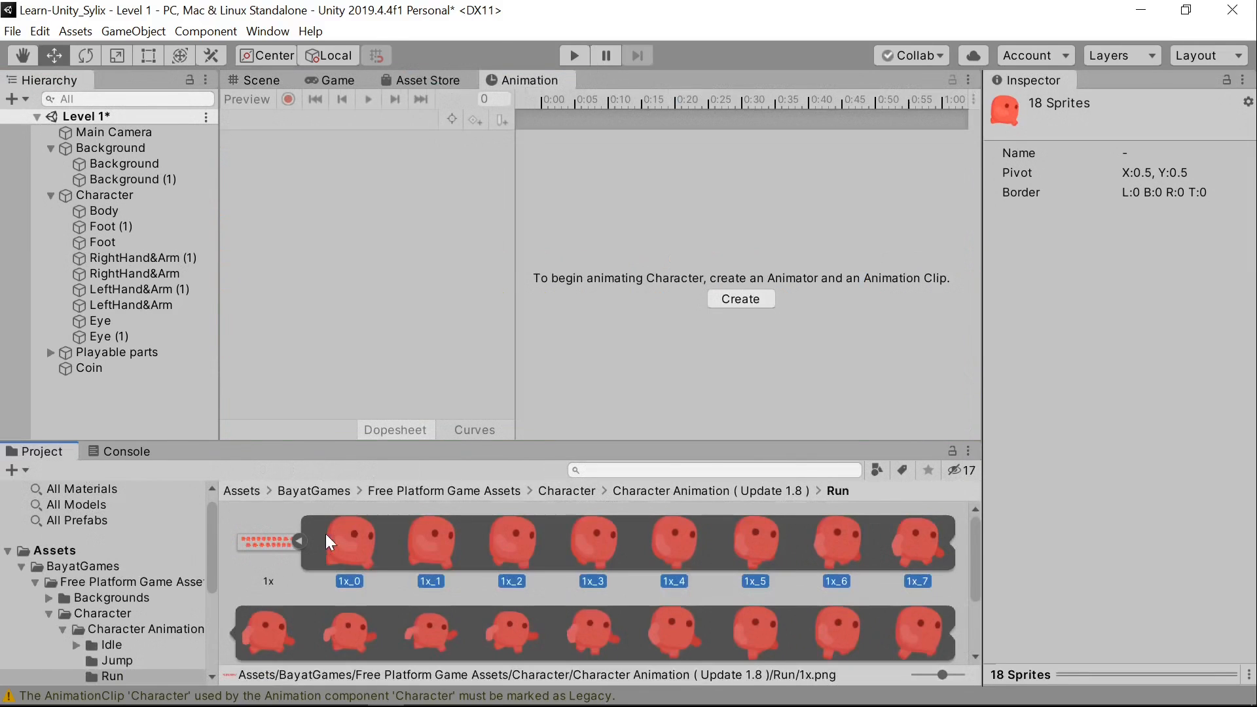
pyautogui.moveTo(350, 559)
pyautogui.mouseDown()
pyautogui.moveTo(365, 559)
pyautogui.moveTo(375, 331)
pyautogui.moveTo(345, 258)
pyautogui.moveTo(404, 242)
pyautogui.moveTo(366, 559)
pyautogui.mouseUp()
# Step: Create a new animation clip for the Character object and save it in Assets as Player-Run
pyautogui.click(97, 197)
pyautogui.click(740, 300)
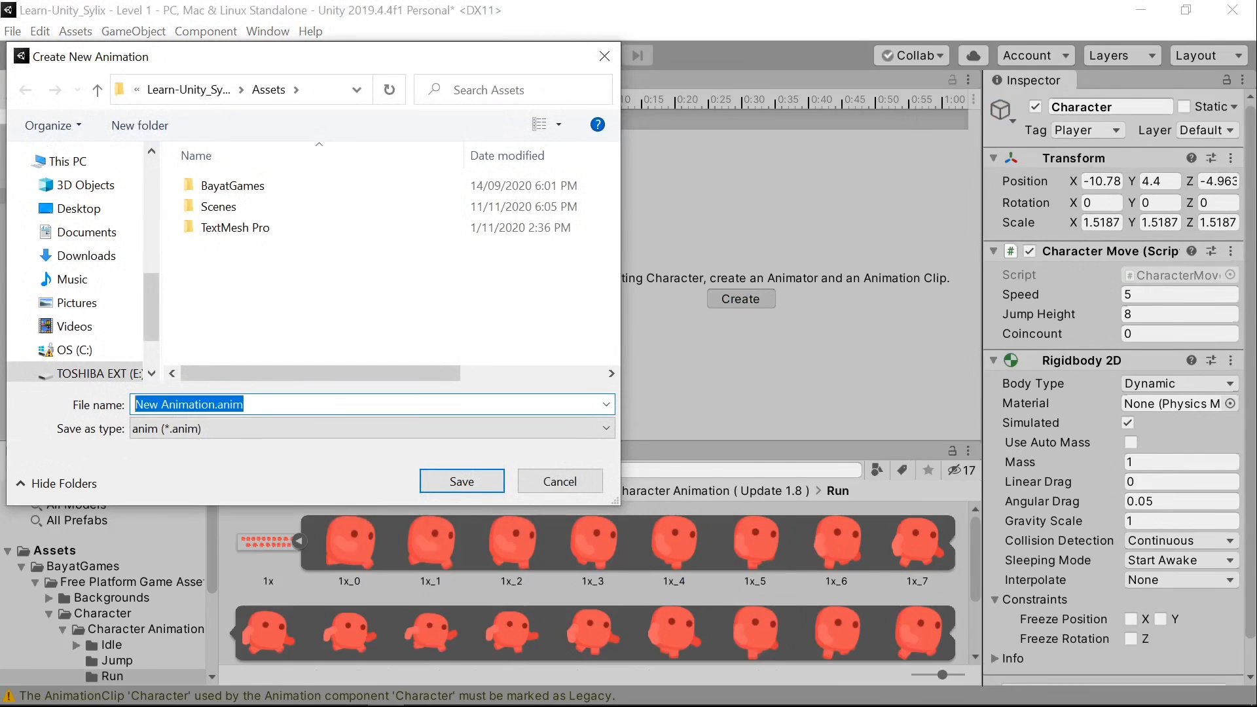
pyautogui.moveTo(215, 404); pyautogui.dragTo(132, 412)
pyautogui.write('Player')
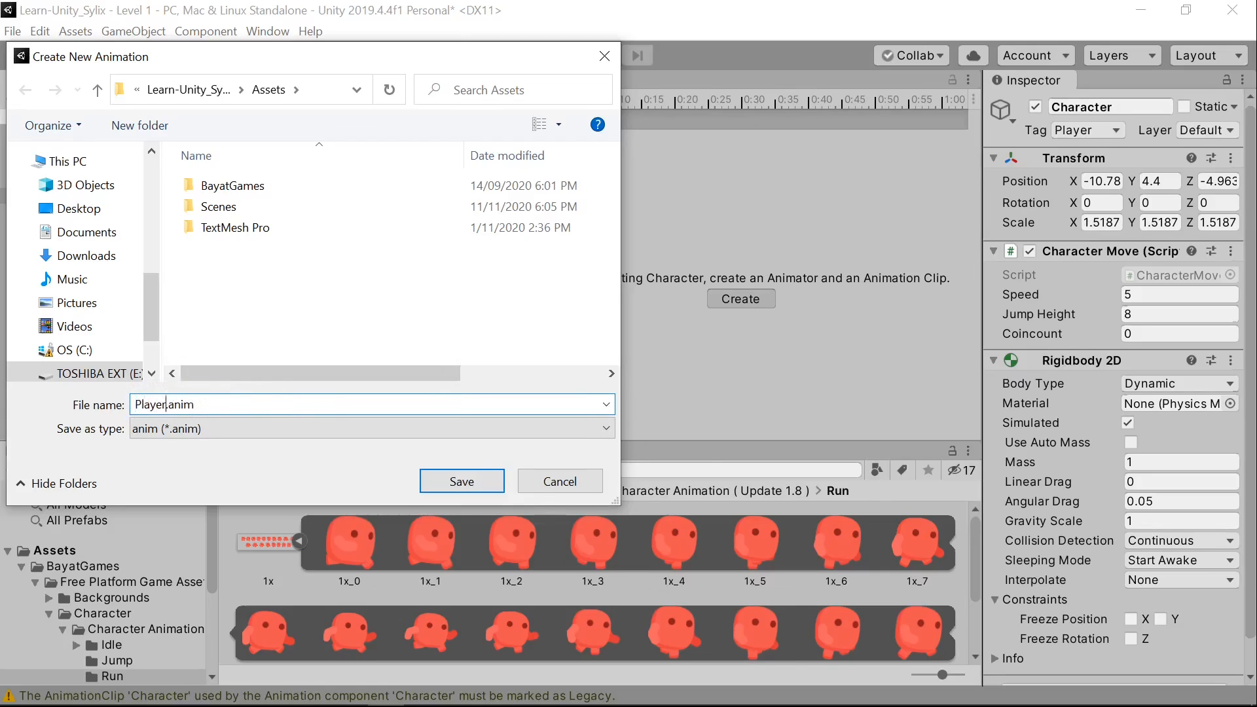
pyautogui.write('-Run')
pyautogui.press('Return')
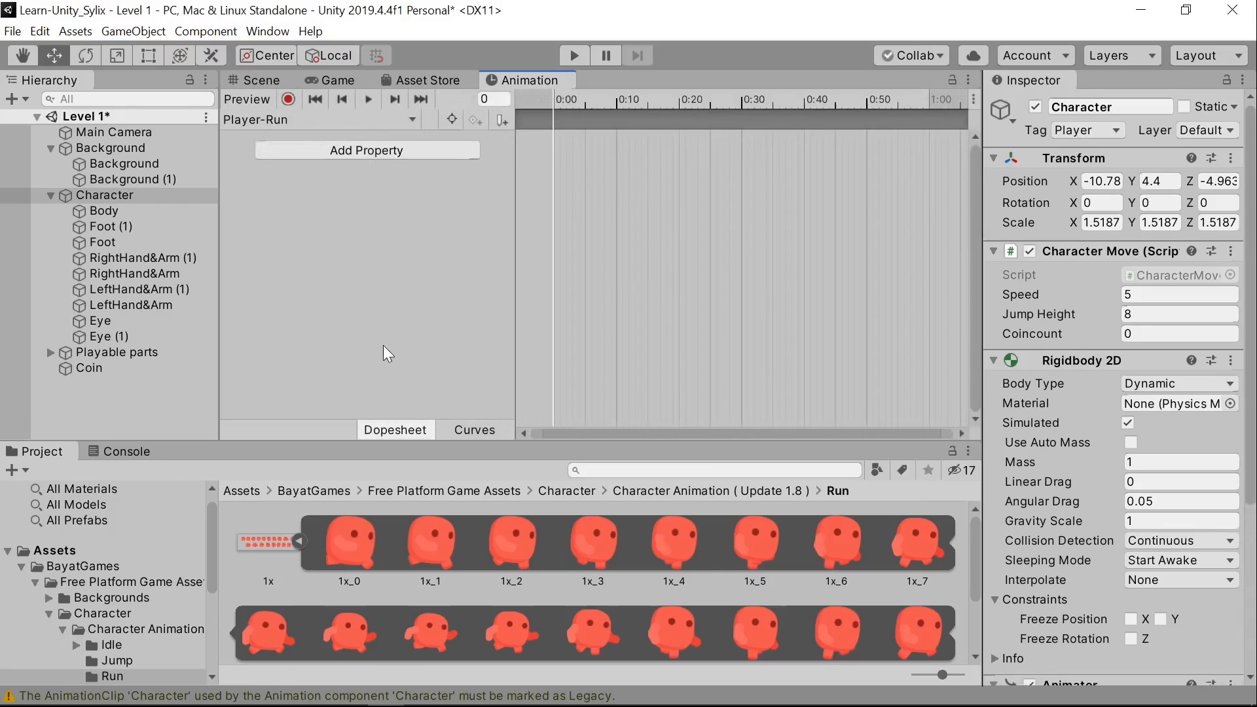
# Step: Add all the run sprites from 1x_0 to 1x_17 to the Player-Run clip as sprite keyframes
pyautogui.click(348, 545)
pyautogui.scroll(-2, 393, 543)
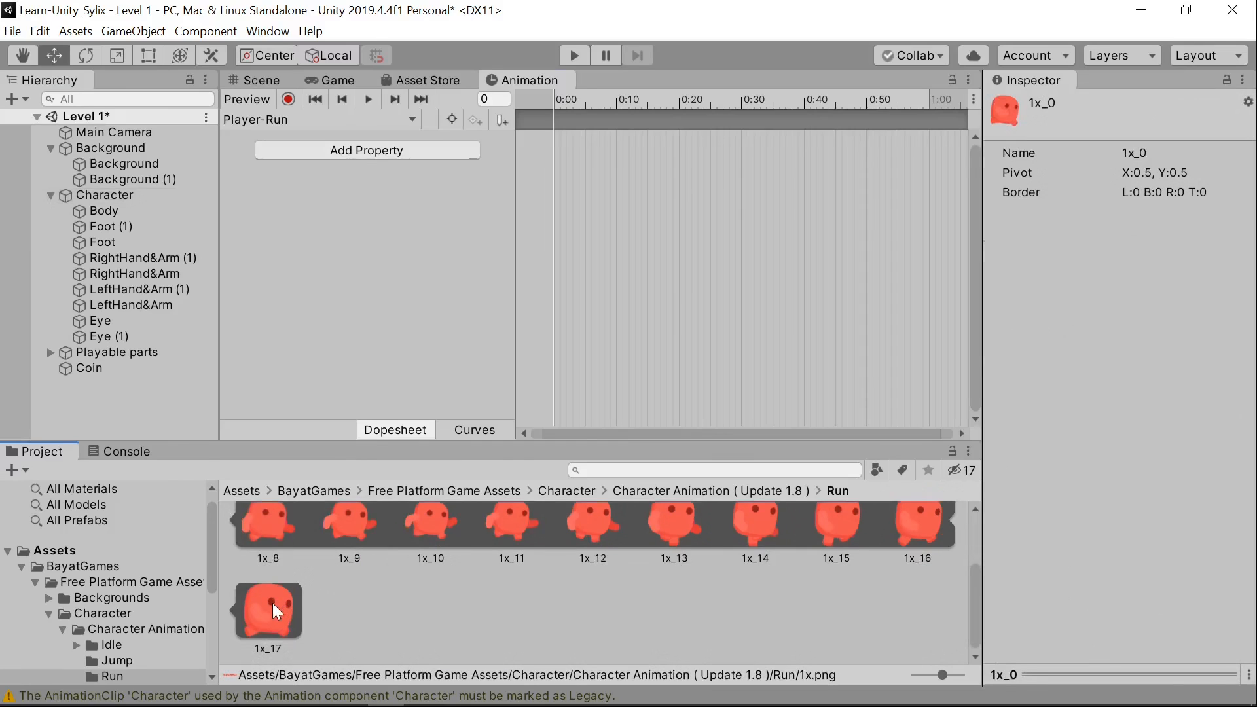
pyautogui.keyDown('shift'); pyautogui.click(256, 612); pyautogui.keyUp('shift')
pyautogui.scroll(2, 310, 614)
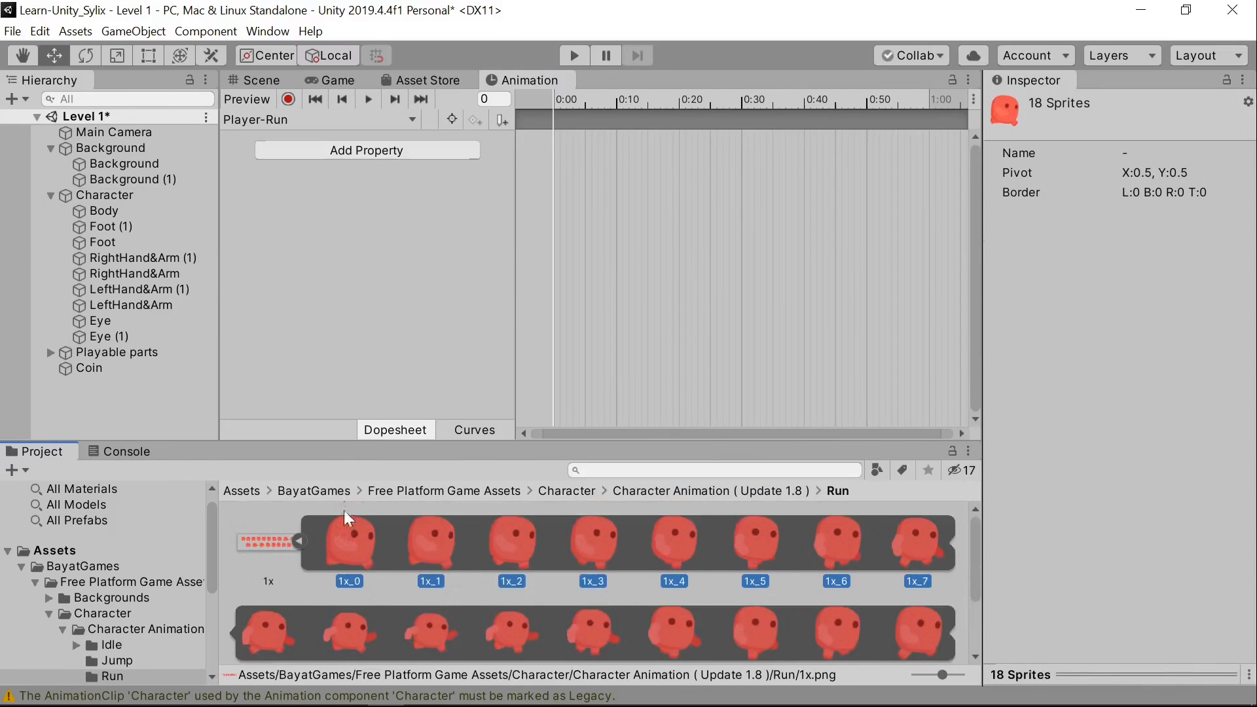
pyautogui.moveTo(345, 516); pyautogui.dragTo(338, 290)
pyautogui.moveTo(334, 240); pyautogui.dragTo(333, 240)
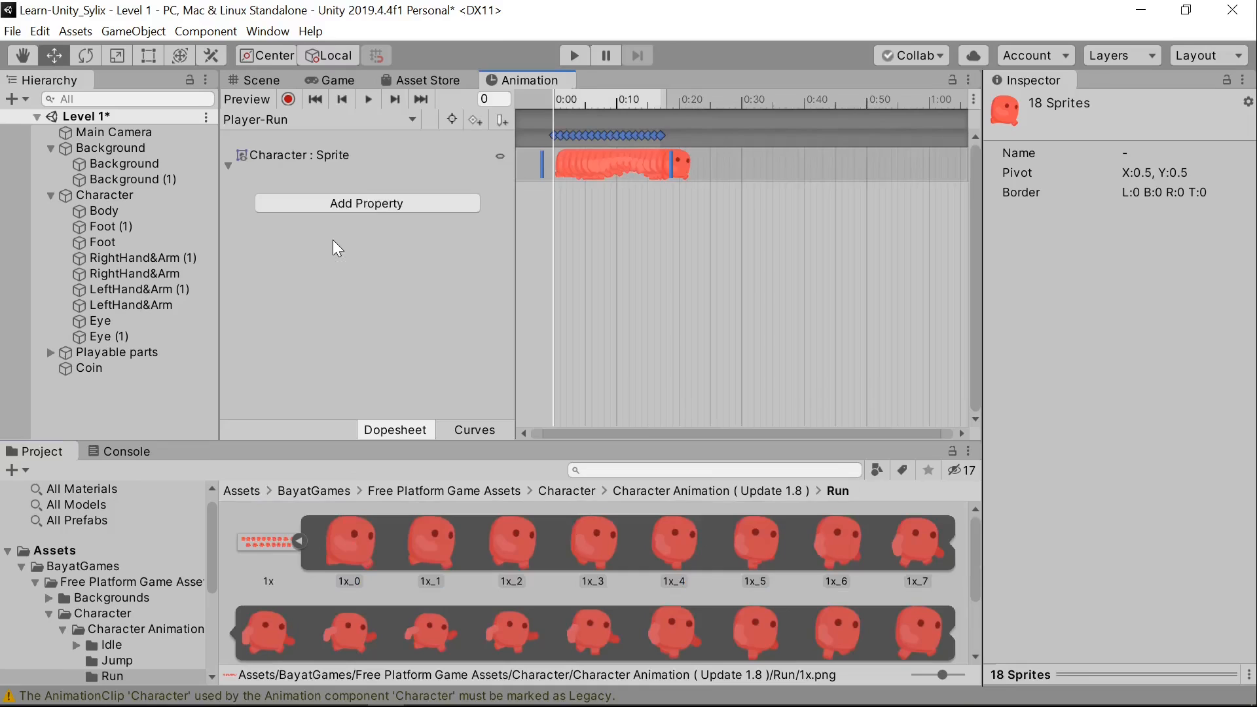
# Step: Set the current frame of the Player-Run clip to 12 and widen the property area beside the timeline
pyautogui.click(487, 99)
pyautogui.write('12')
pyautogui.press('Return')
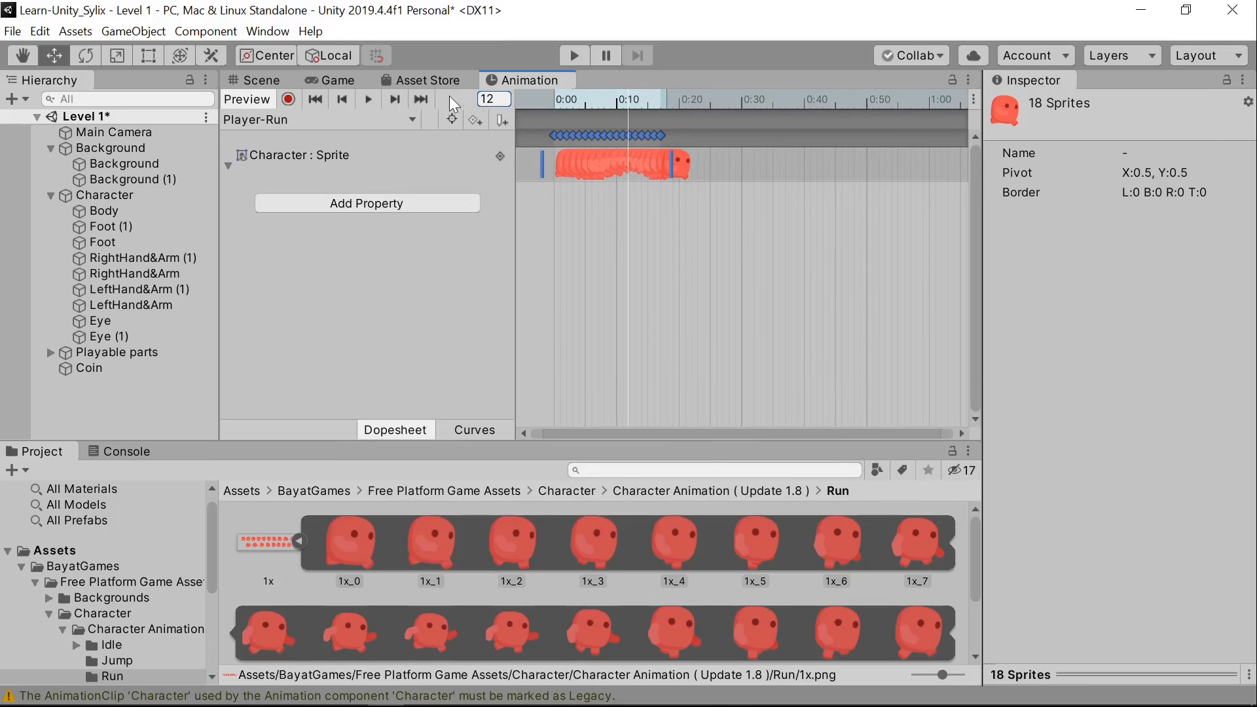
pyautogui.moveTo(516, 157); pyautogui.dragTo(645, 162)
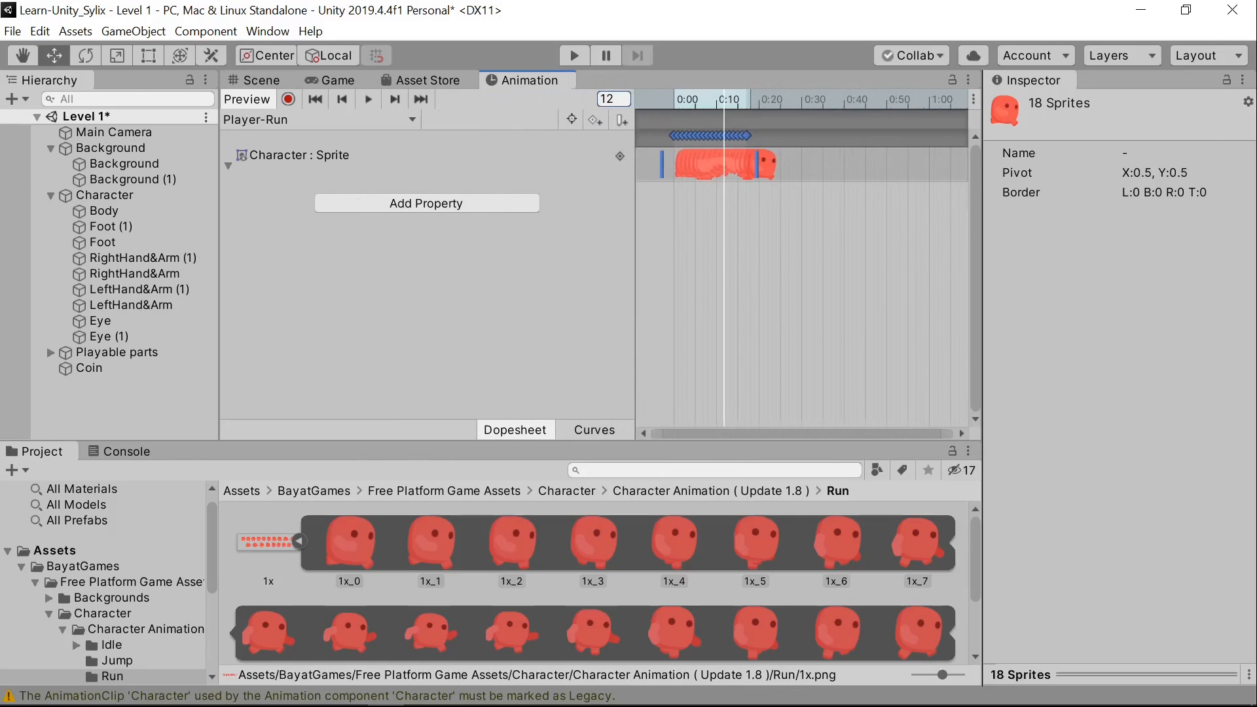
# Step: Collapse the Character sprite track and dock the Animation window beside the Project and Console views
pyautogui.click(609, 99)
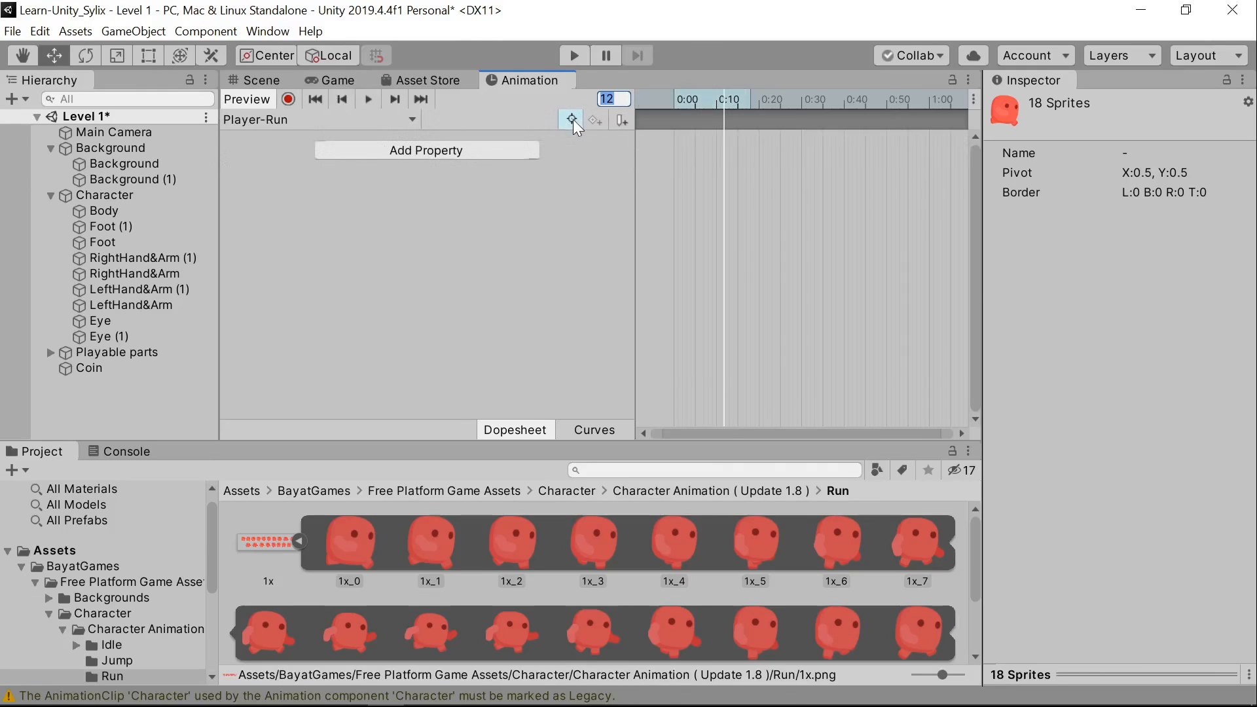
pyautogui.click(228, 165)
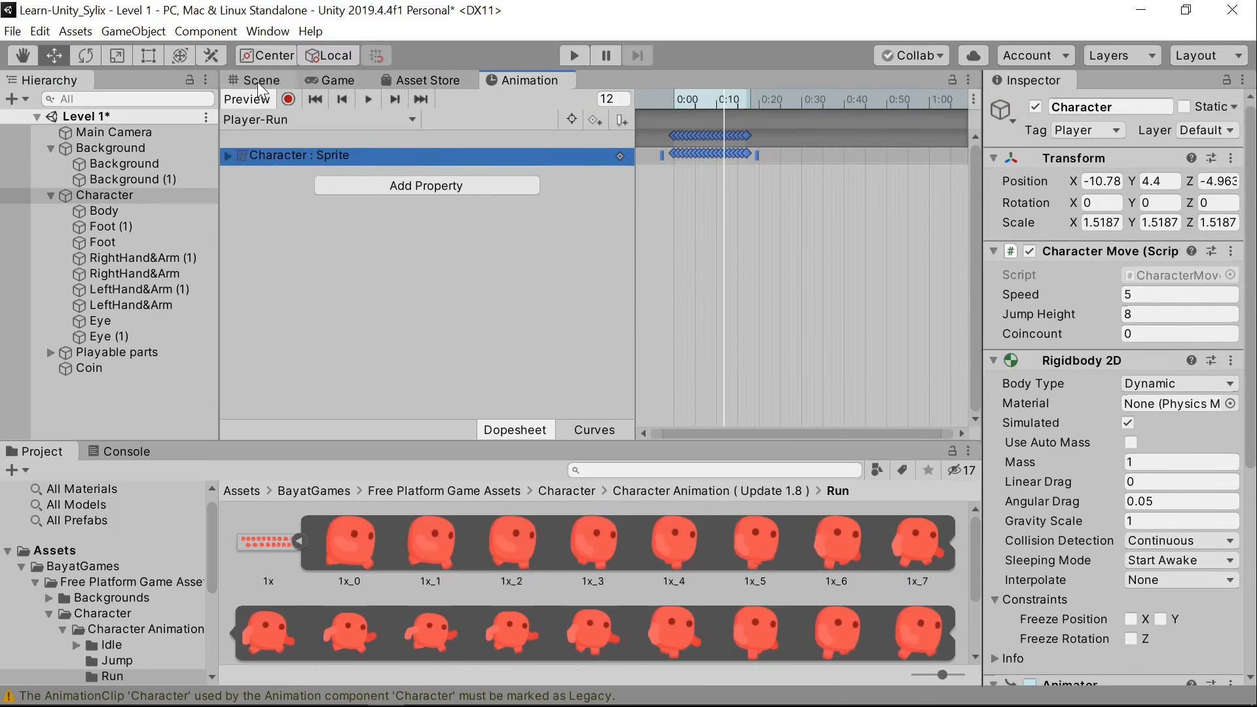
pyautogui.moveTo(523, 80); pyautogui.dragTo(180, 455)
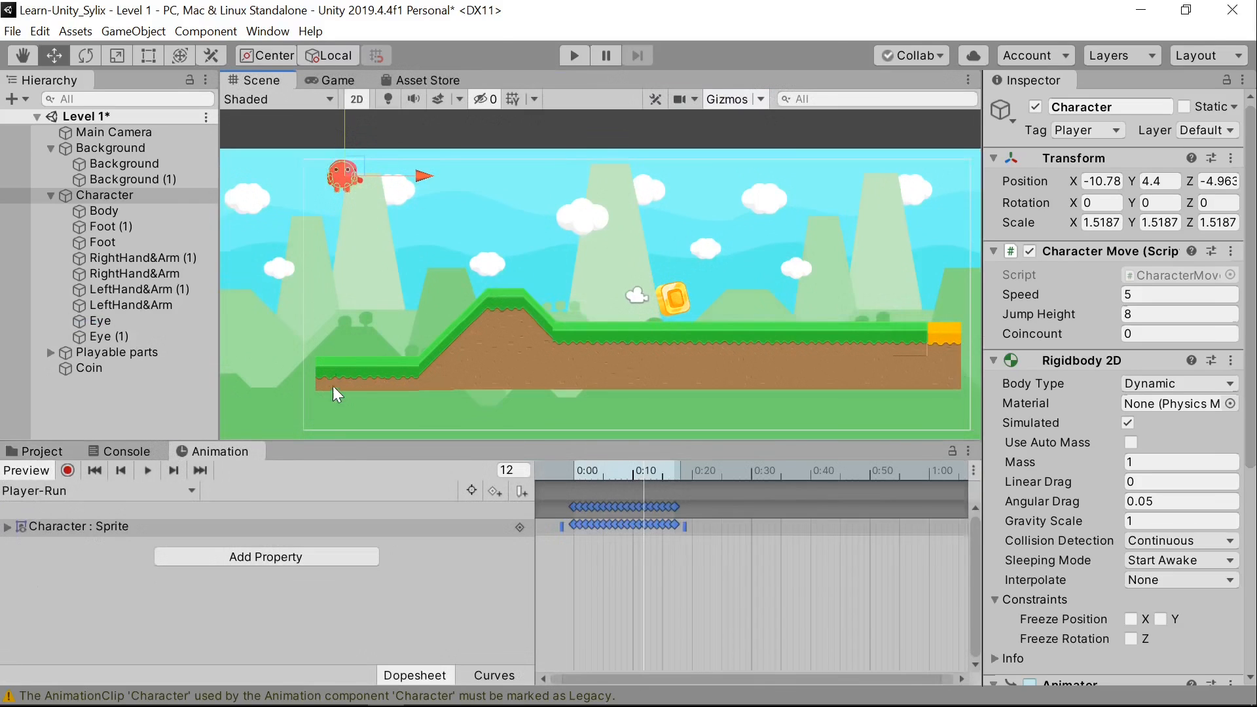
# Step: Preview the Player-Run clip and delete all of Character's child objects from Body to Eye (1)
pyautogui.click(147, 468)
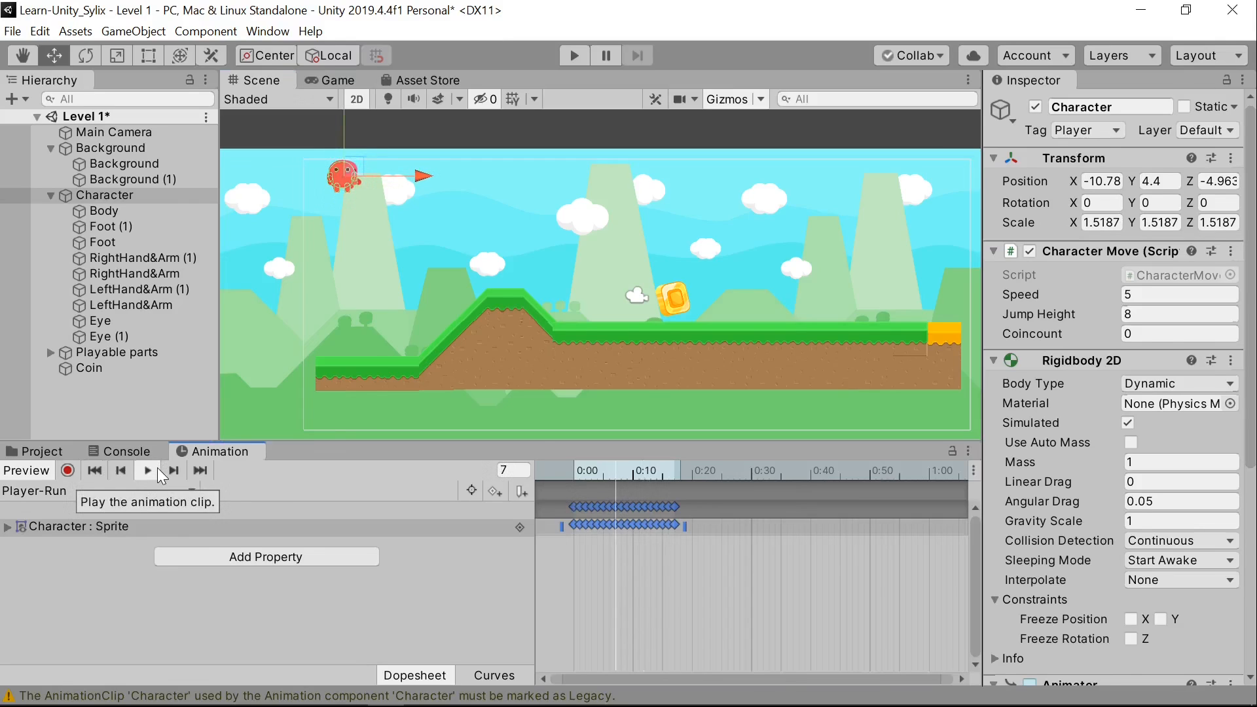
pyautogui.click(116, 212)
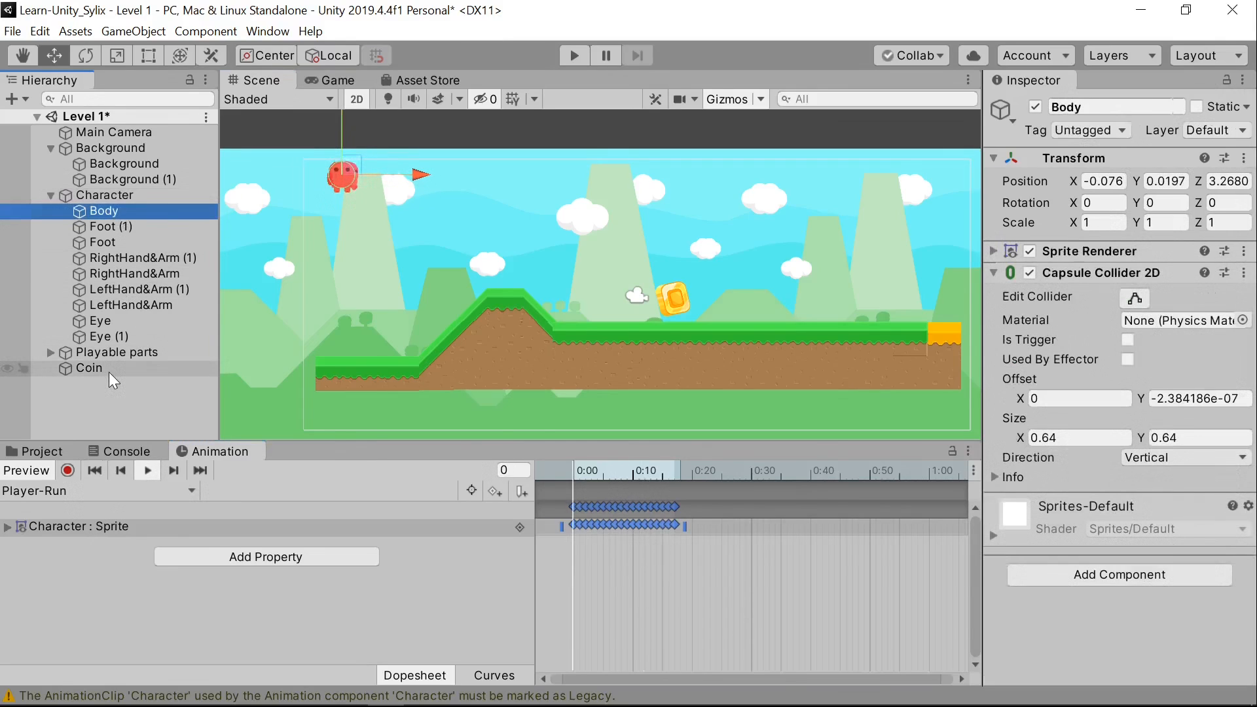
pyautogui.keyDown('shift'); pyautogui.click(109, 341); pyautogui.keyUp('shift')
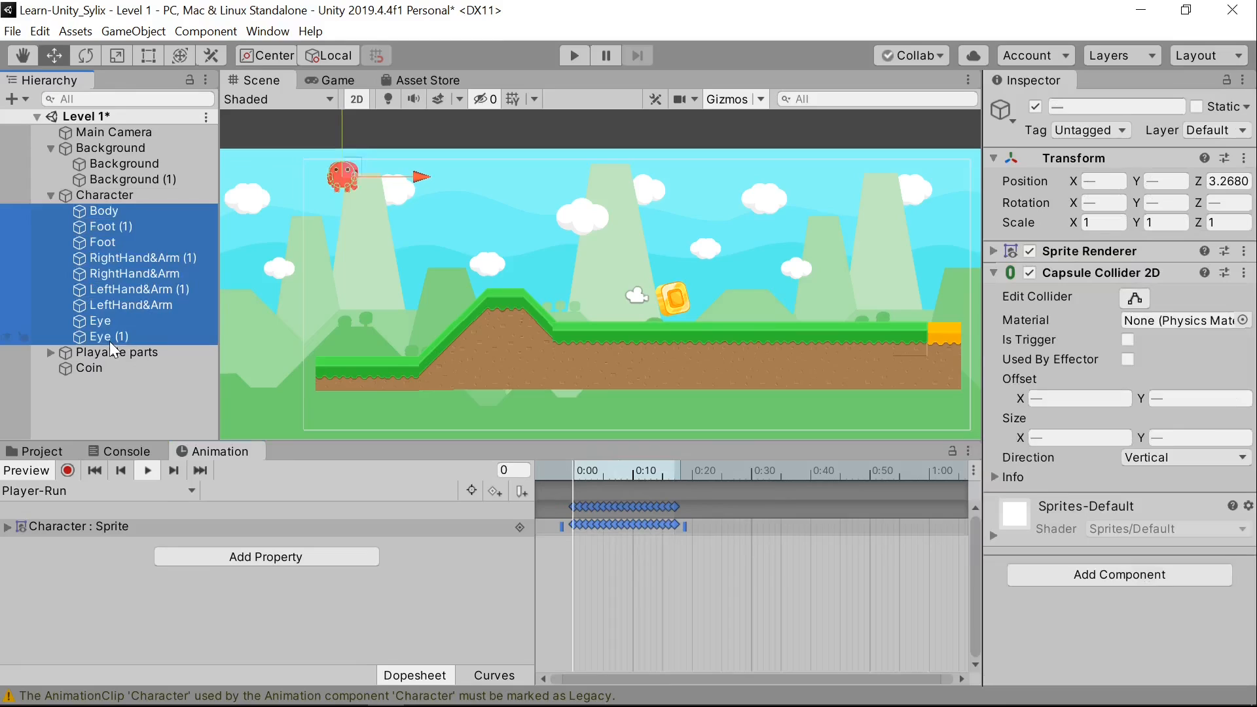
pyautogui.press('Delete')
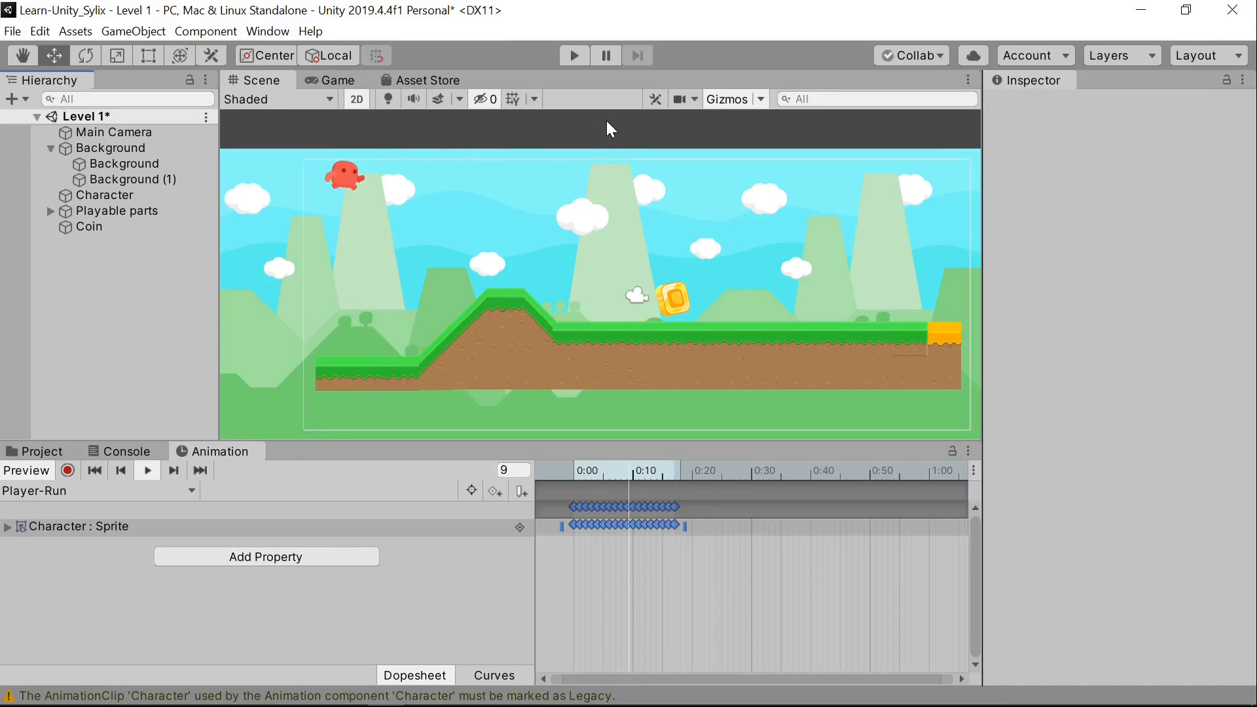
pyautogui.click(155, 473)
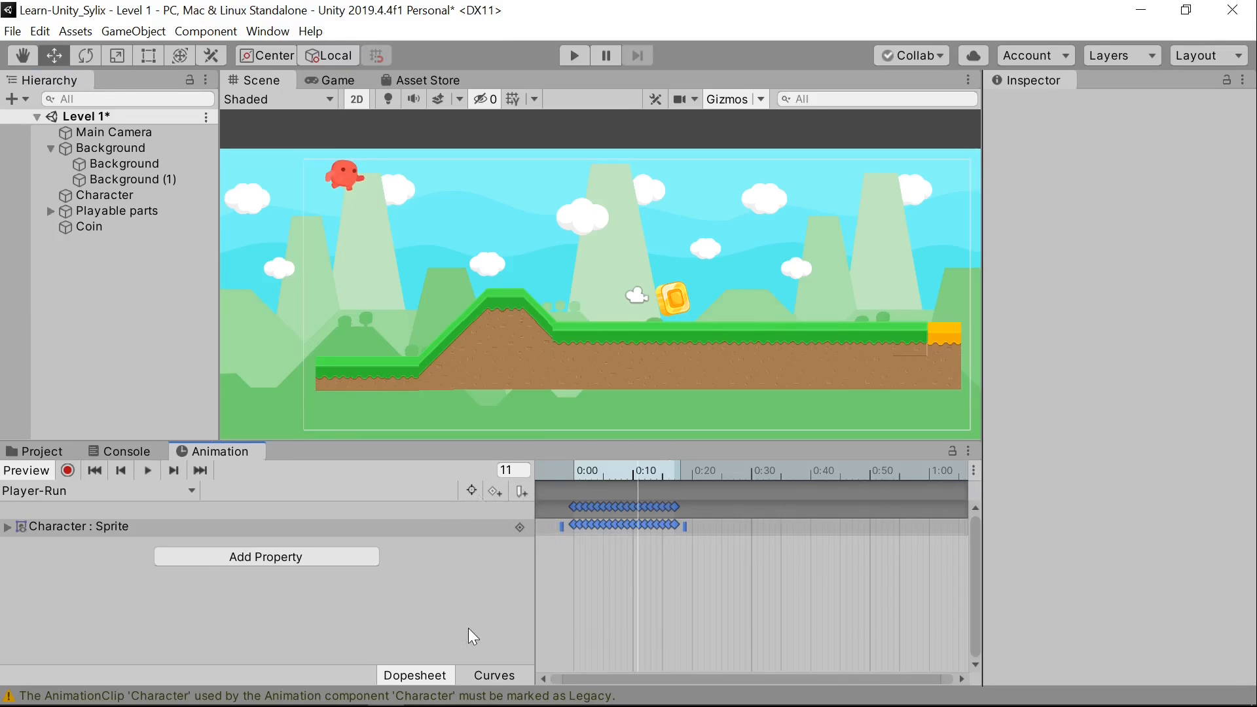
# Step: Stretch all the Player-Run sprite keyframes so the last falls at about 0:26, and preview the clip
pyautogui.click(485, 677)
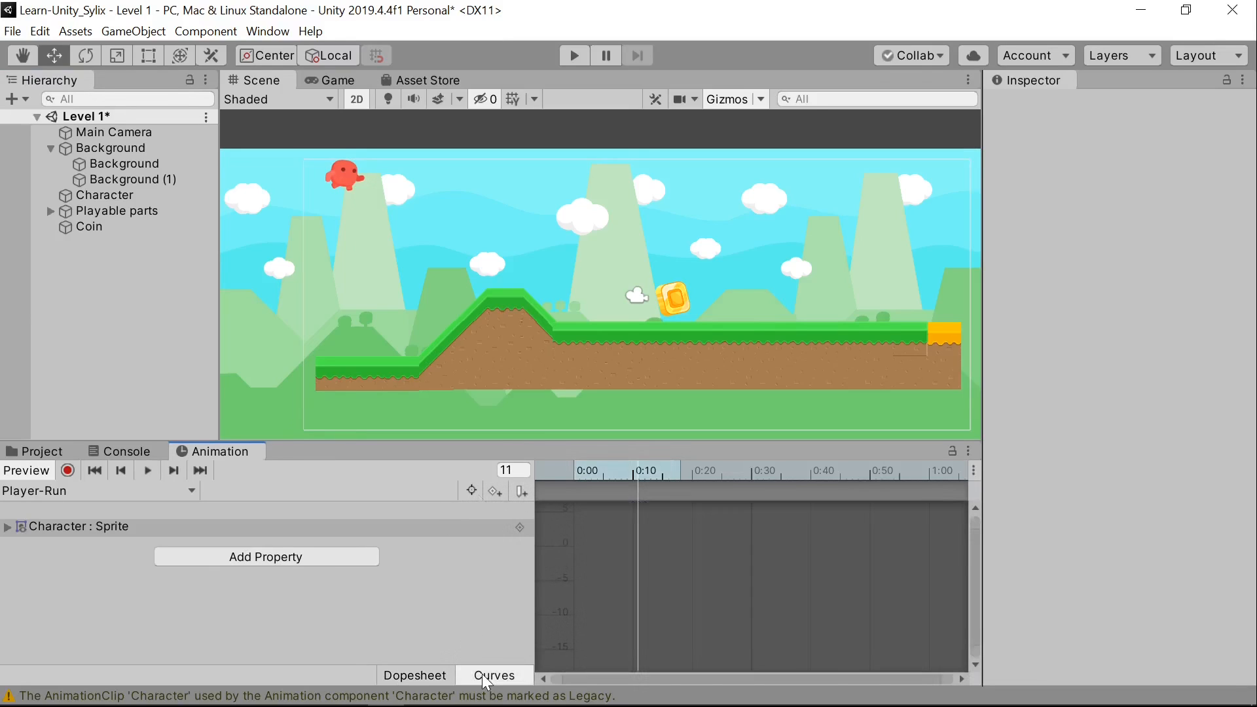
pyautogui.click(416, 675)
pyautogui.click(632, 507)
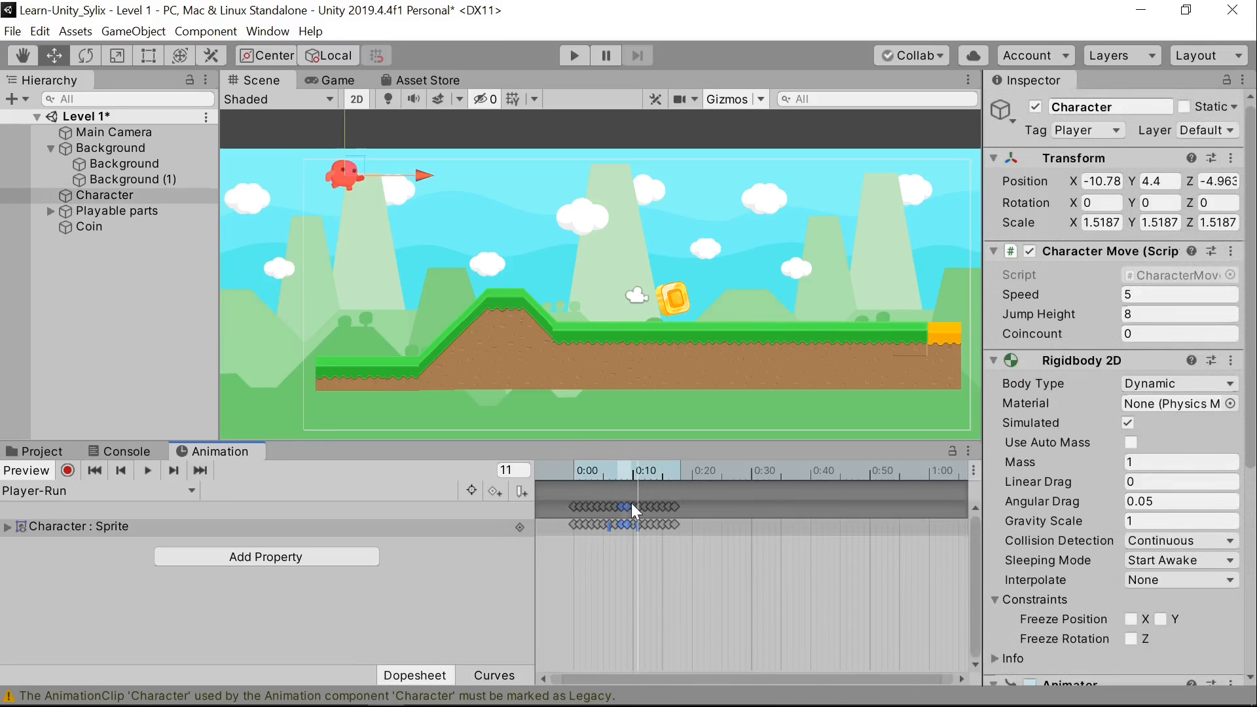
pyautogui.click(673, 524)
pyautogui.keyDown('shift'); pyautogui.click(569, 522); pyautogui.keyUp('shift')
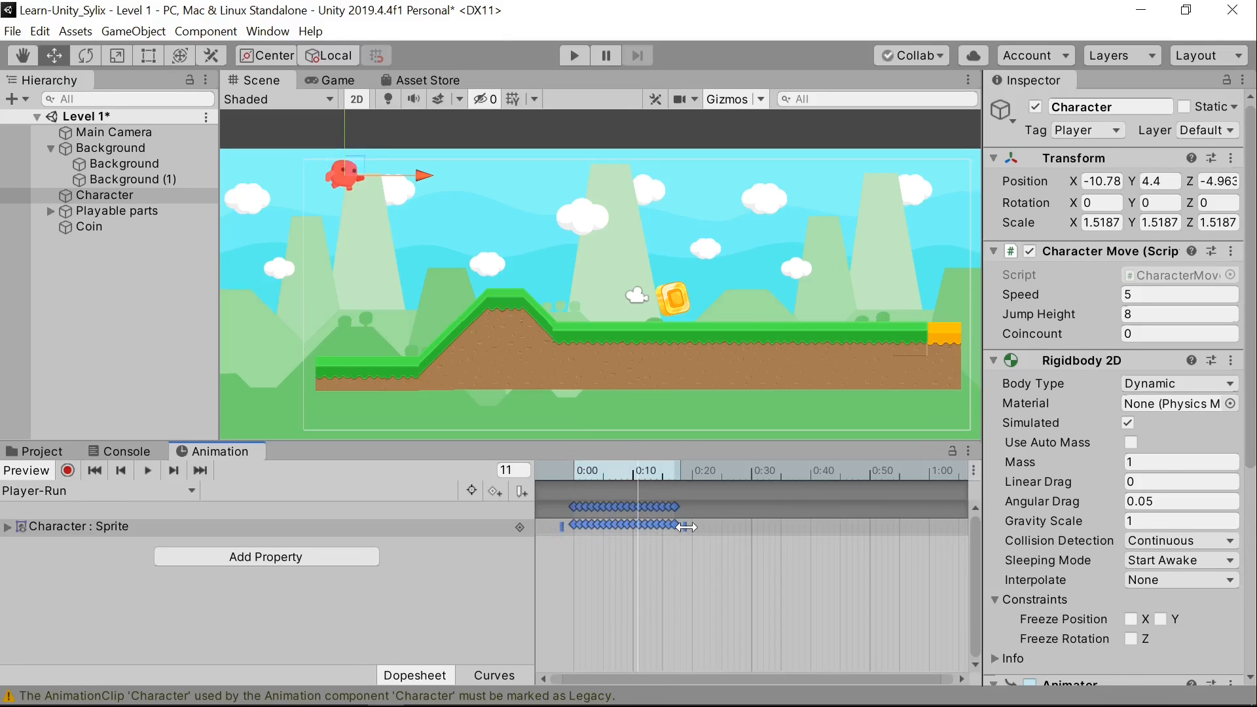
pyautogui.moveTo(673, 527); pyautogui.dragTo(739, 531)
pyautogui.press('space')
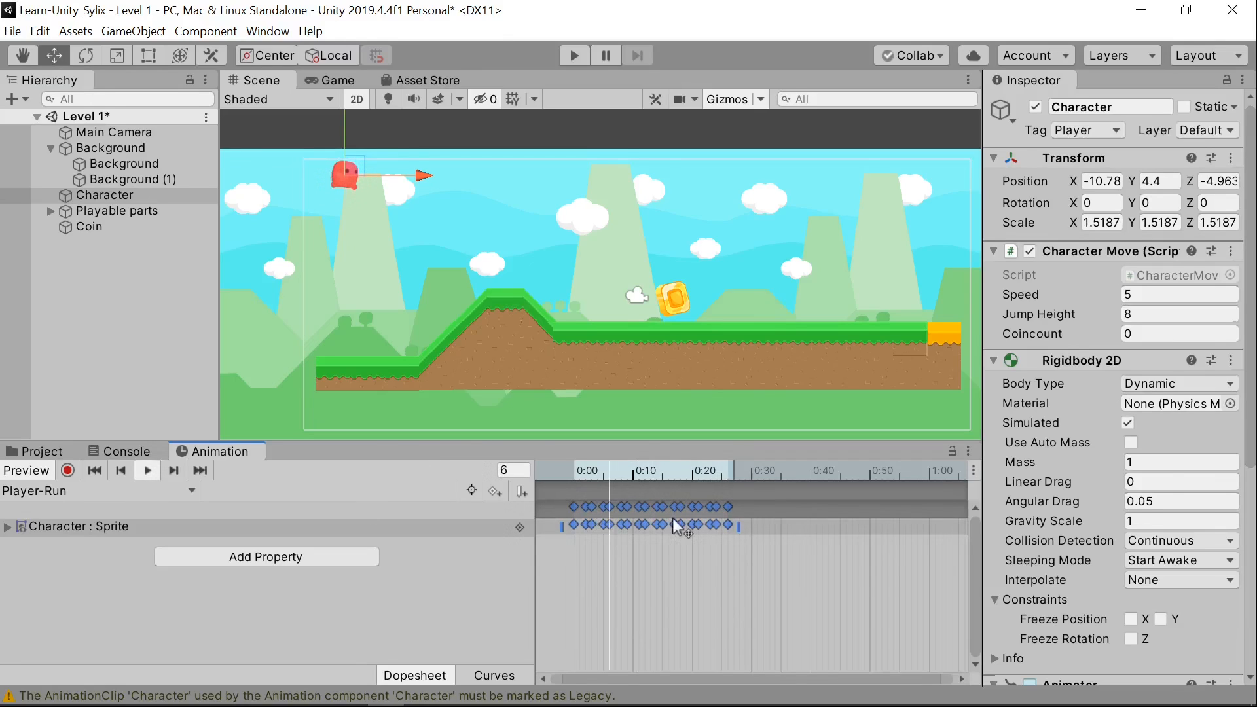
pyautogui.press('space')
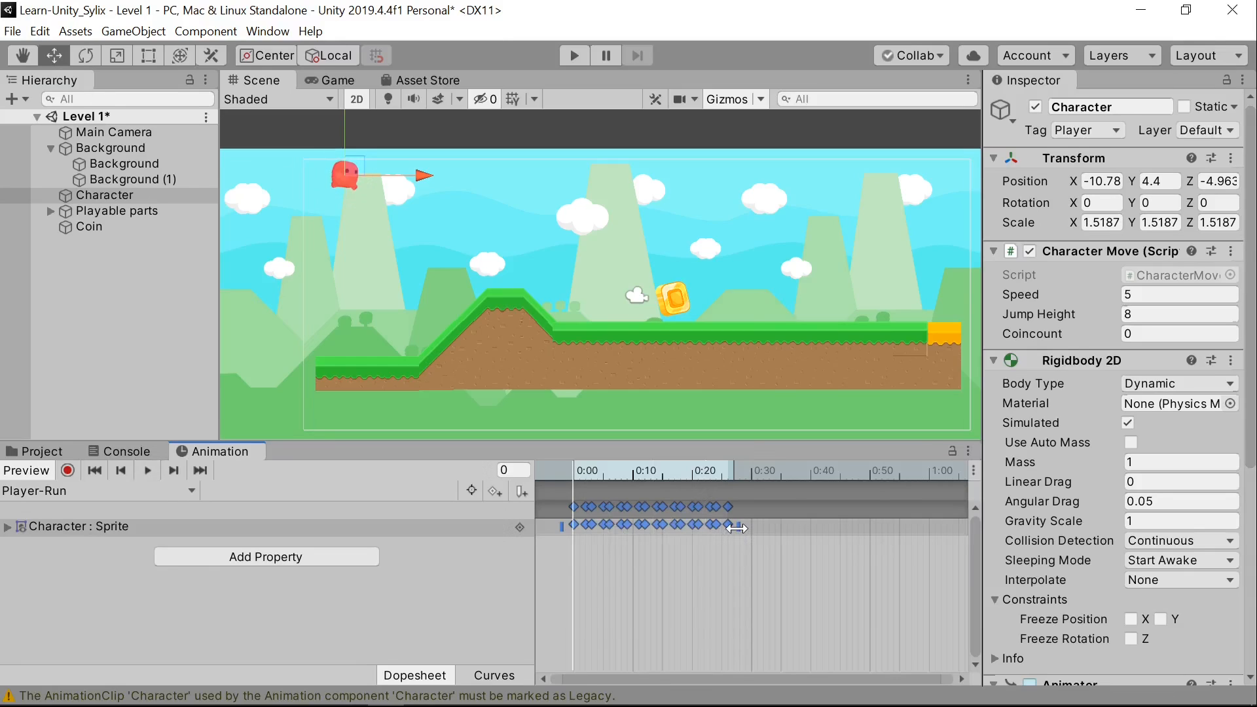
# Step: Extend the Player-Run keyframes further to about 0:30 and preview the slower run
pyautogui.moveTo(736, 528); pyautogui.dragTo(765, 527)
pyautogui.press('space')
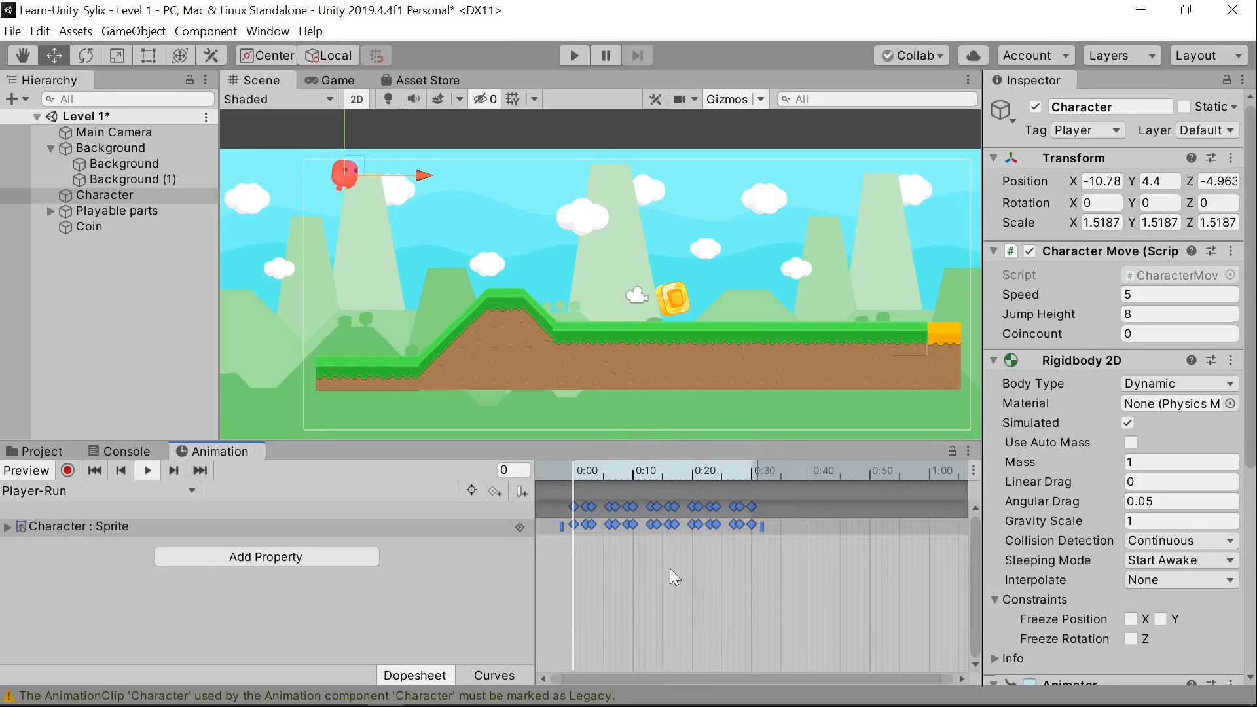
pyautogui.press('space')
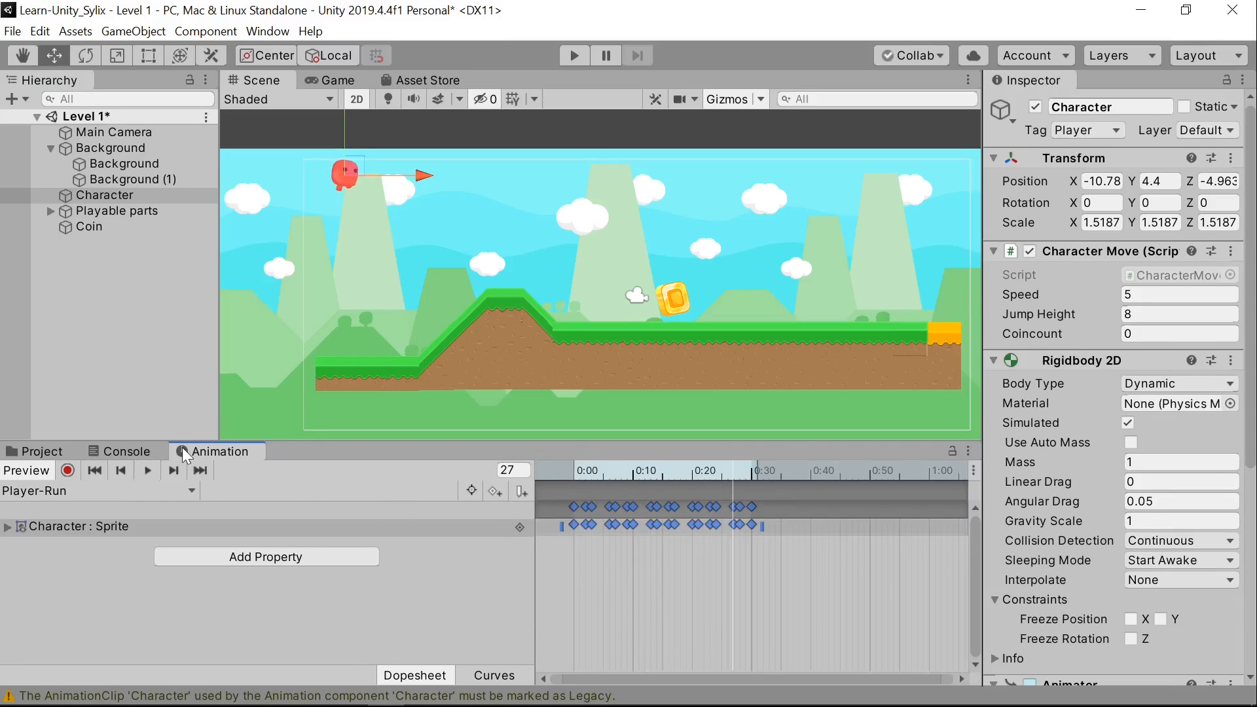
# Step: Create a new folder named Animations in the project's Assets folder
pyautogui.click(59, 450)
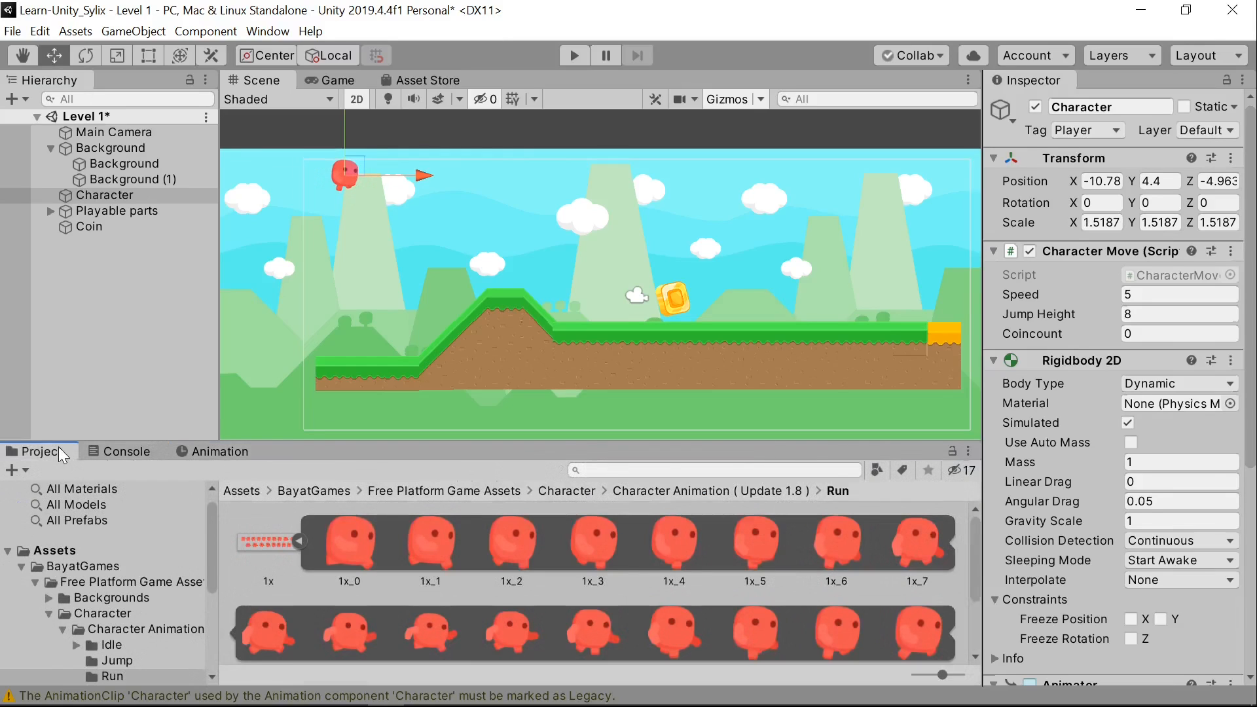
pyautogui.click(296, 541)
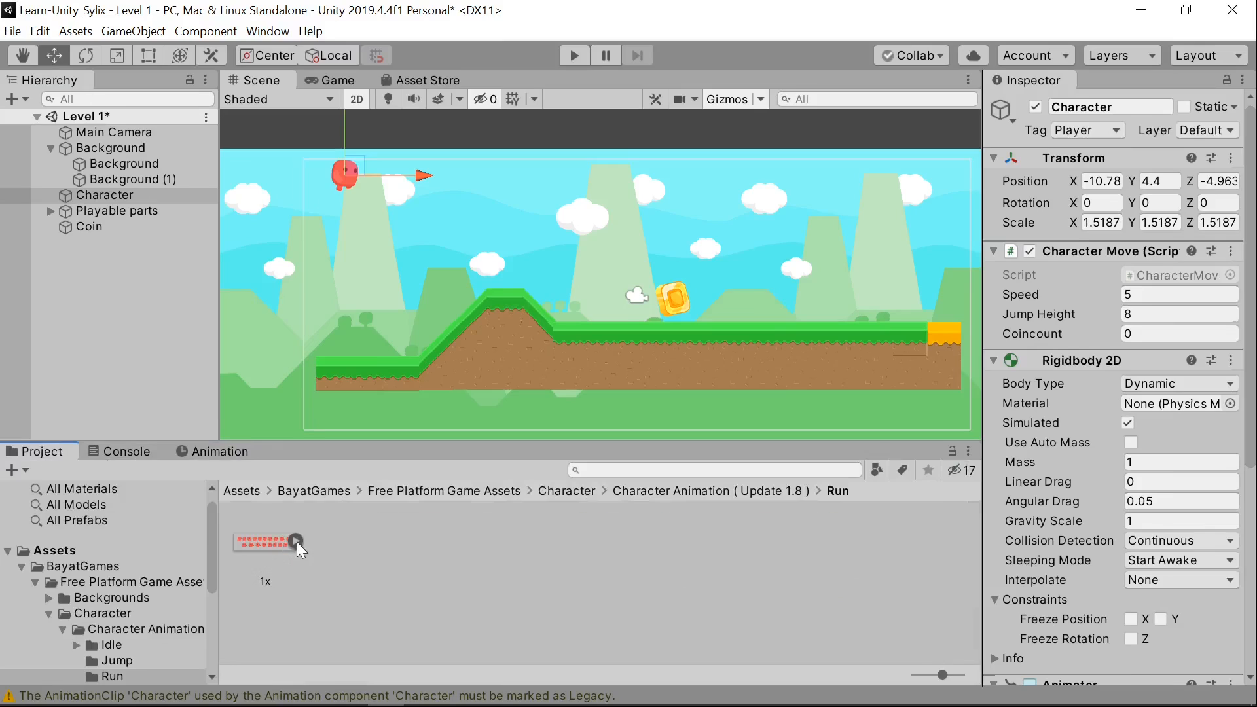
pyautogui.click(240, 492)
pyautogui.click(693, 564)
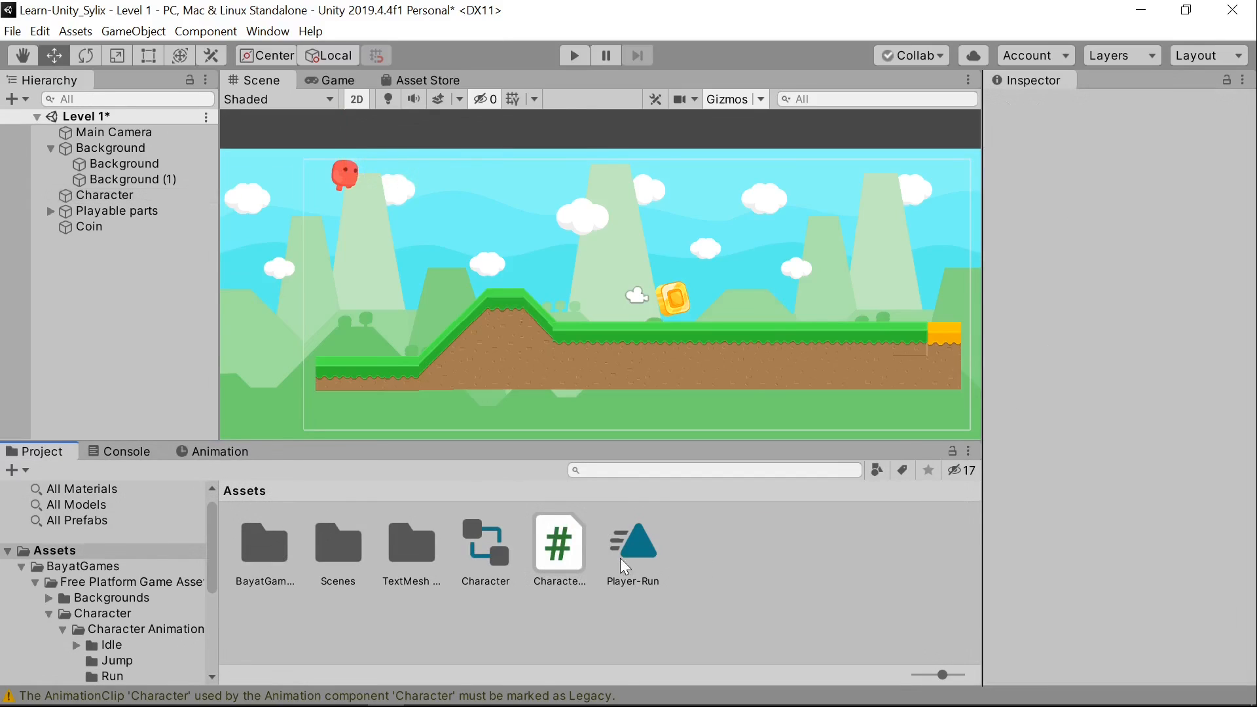
pyautogui.rightClick(679, 556)
pyautogui.moveTo(793, 130)
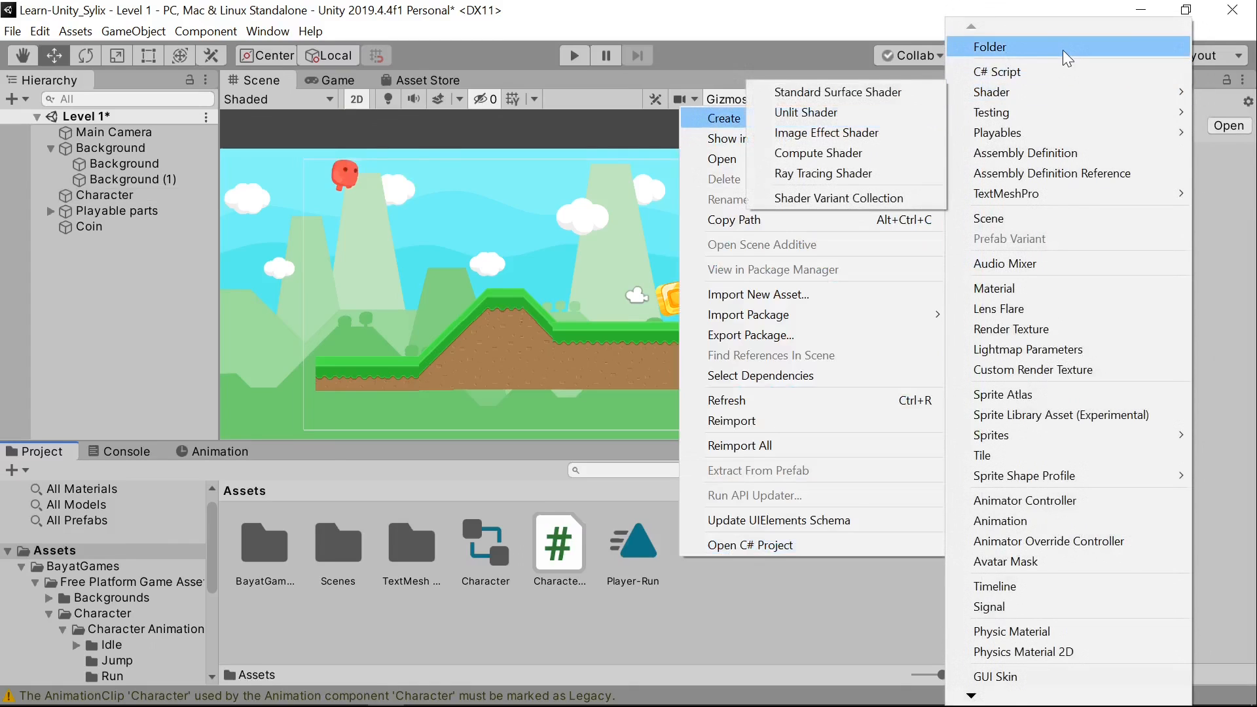
pyautogui.click(1063, 51)
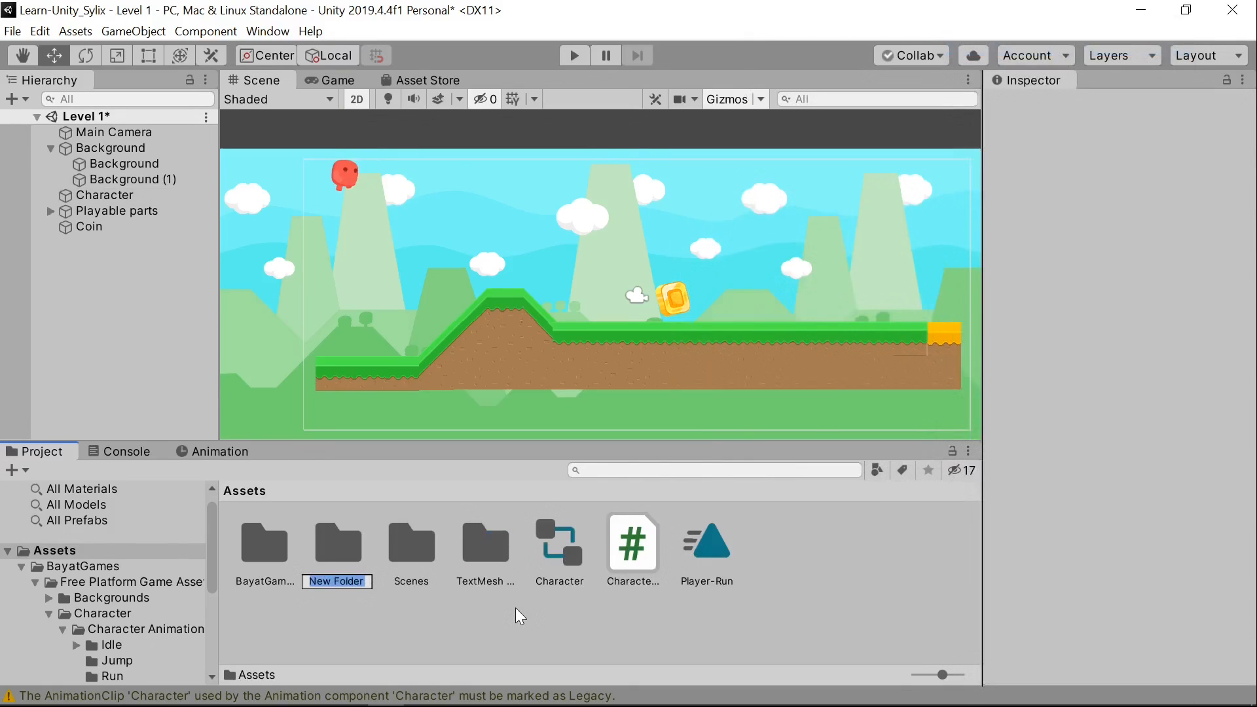
pyautogui.write('Animations')
pyautogui.press('Return')
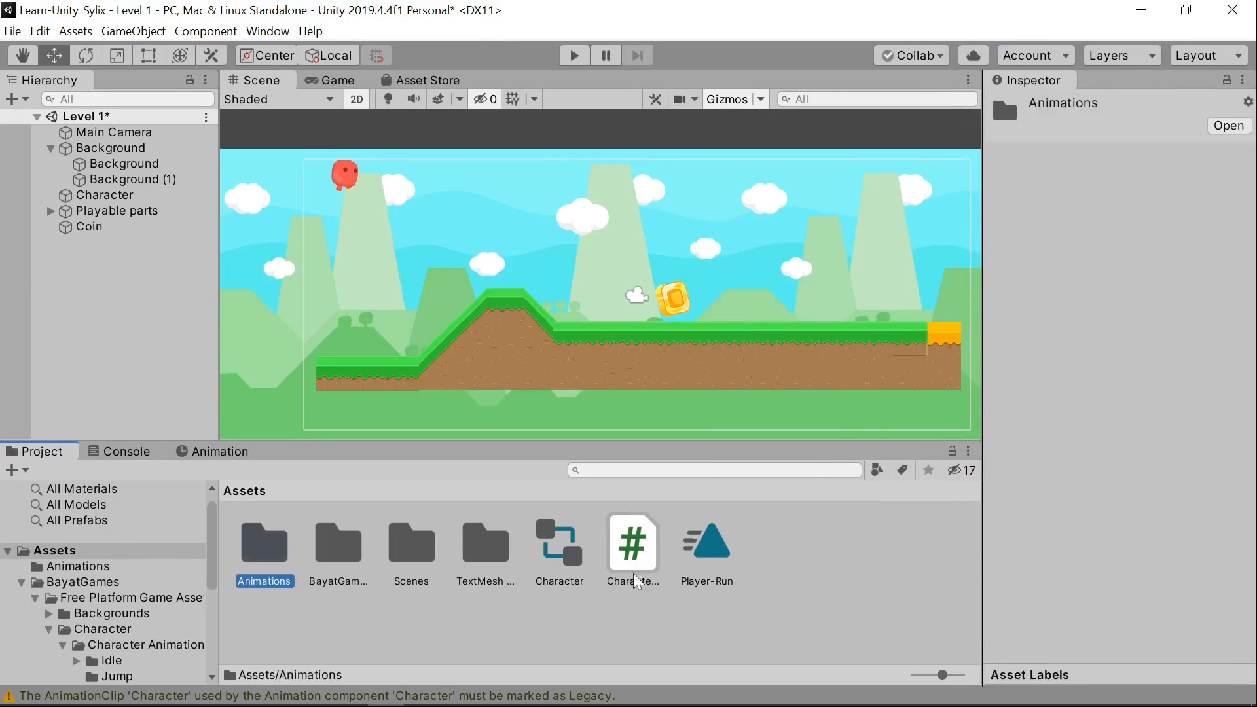
# Step: Select the Player-Run animation clip in the Assets folder
pyautogui.click(705, 547)
pyautogui.keyDown('shift'); pyautogui.click(560, 548); pyautogui.keyUp('shift')
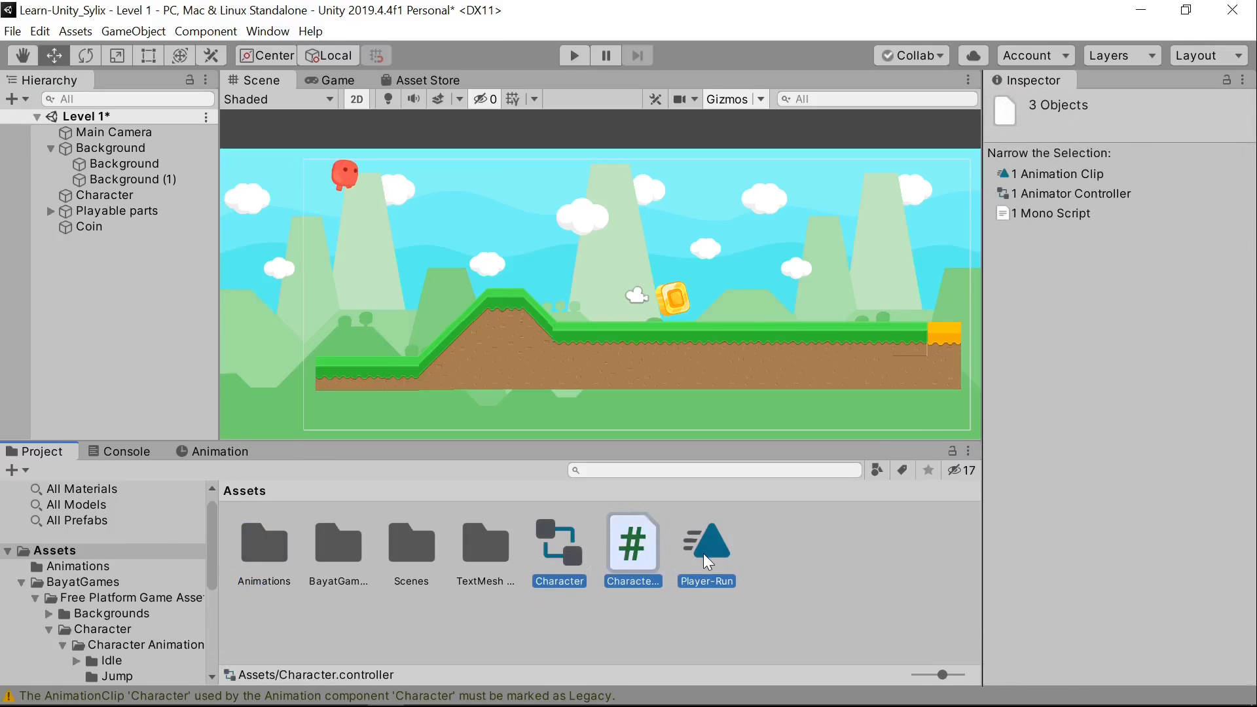
pyautogui.click(704, 551)
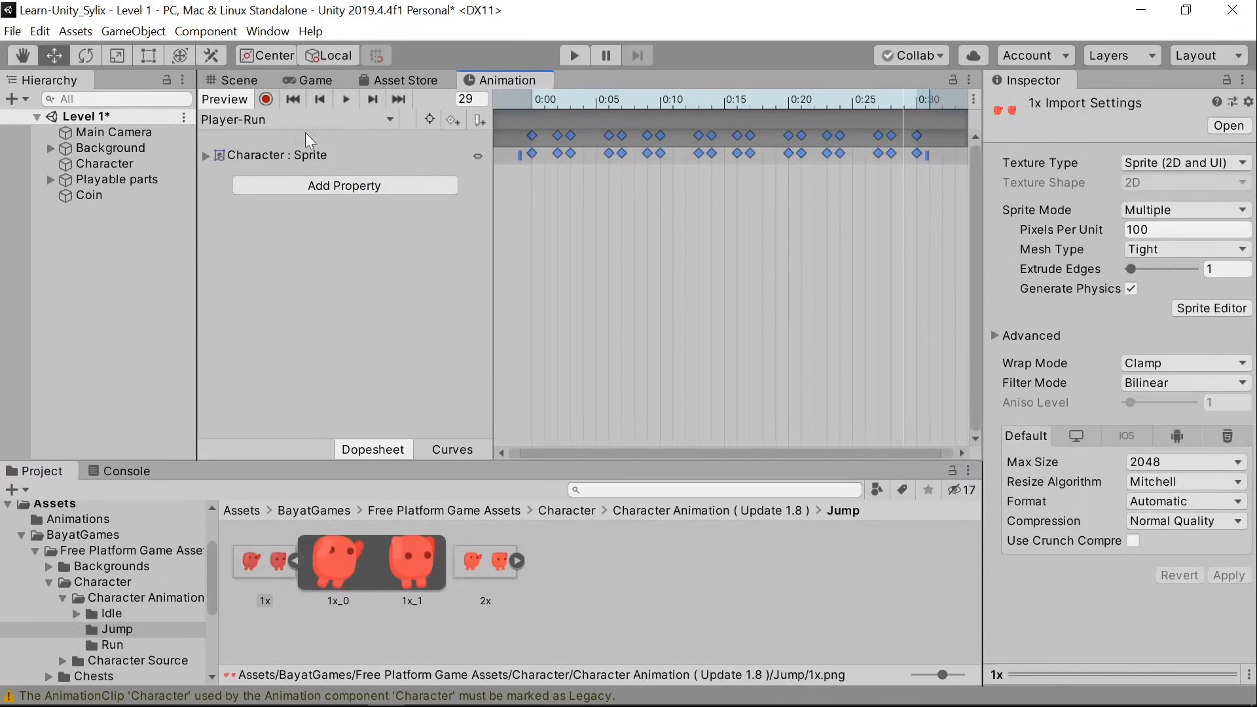
# Step: Create a new animation clip for the Character and save it as Jump in the Animations folder
pyautogui.click(301, 119)
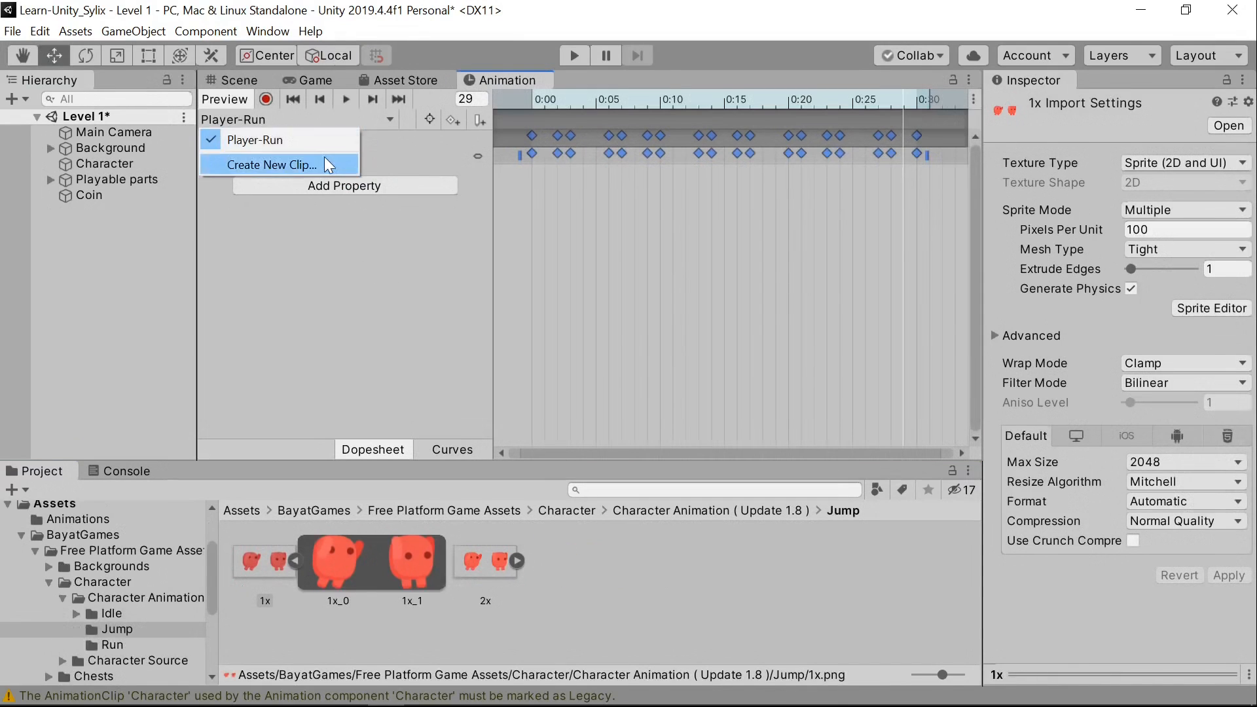
pyautogui.click(324, 164)
pyautogui.doubleClick(217, 183)
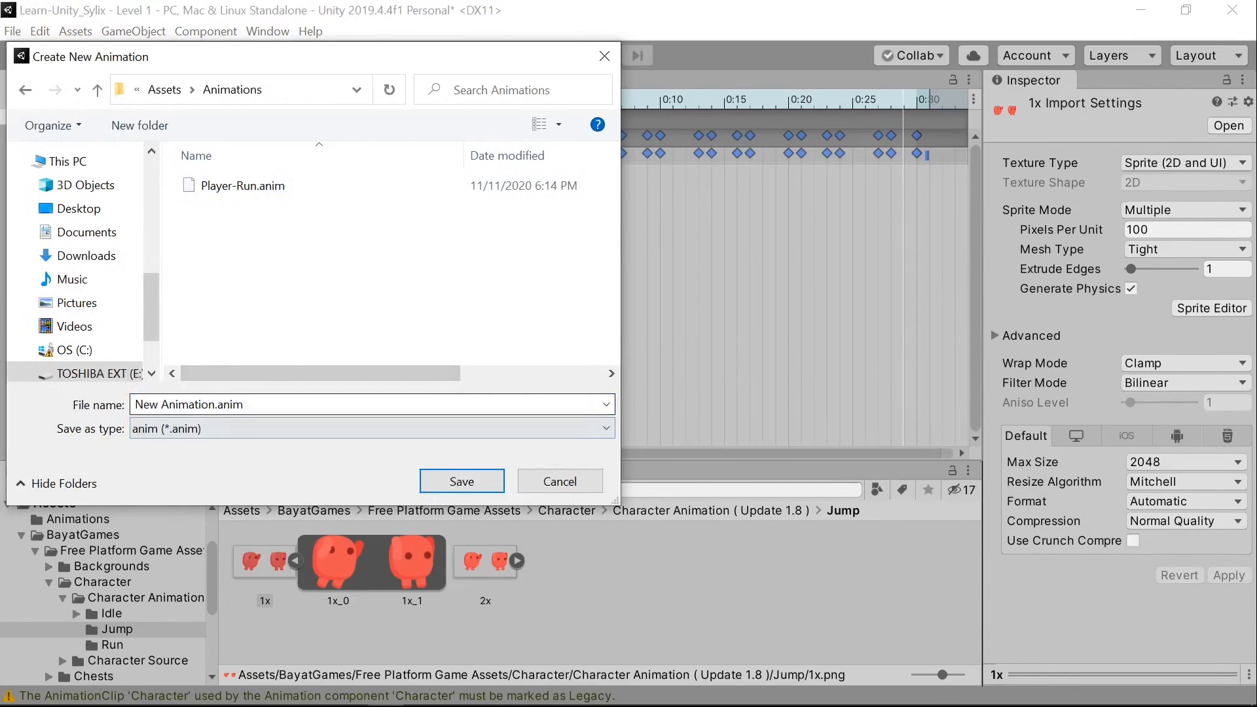
pyautogui.moveTo(135, 404); pyautogui.dragTo(209, 404)
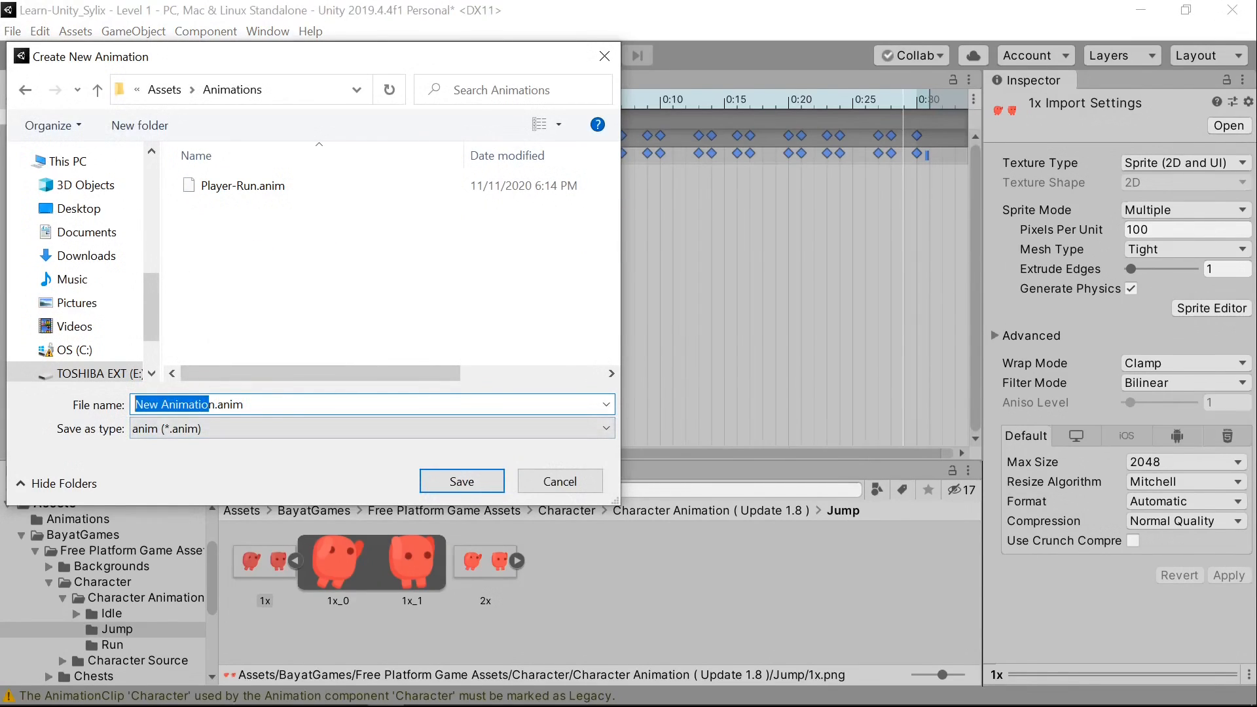
pyautogui.press('Delete')
pyautogui.press('Delete')
pyautogui.write('Jump')
pyautogui.press('Return')
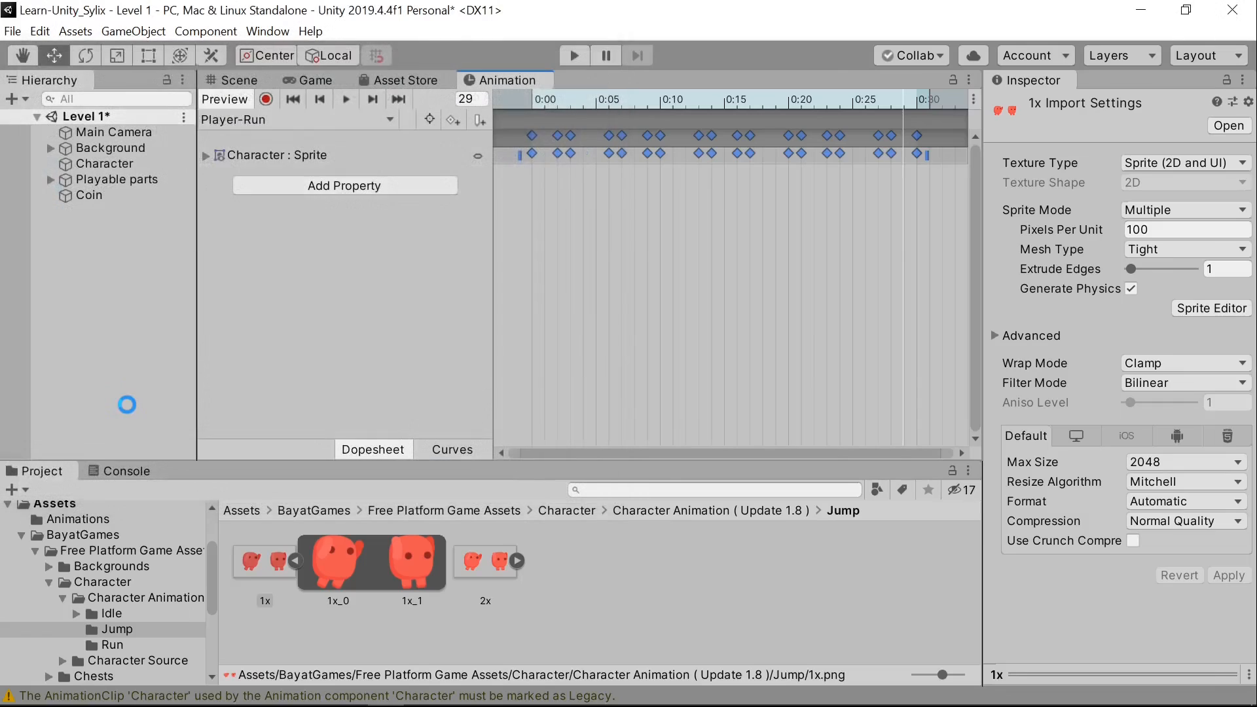
# Step: Add the jump sprites 1x_0 and 1x_1 to the Jump clip and spread their keyframes to about 0:14
pyautogui.click(385, 563)
pyautogui.keyDown('shift'); pyautogui.click(367, 570); pyautogui.keyUp('shift')
pyautogui.click(376, 572)
pyautogui.click(357, 568)
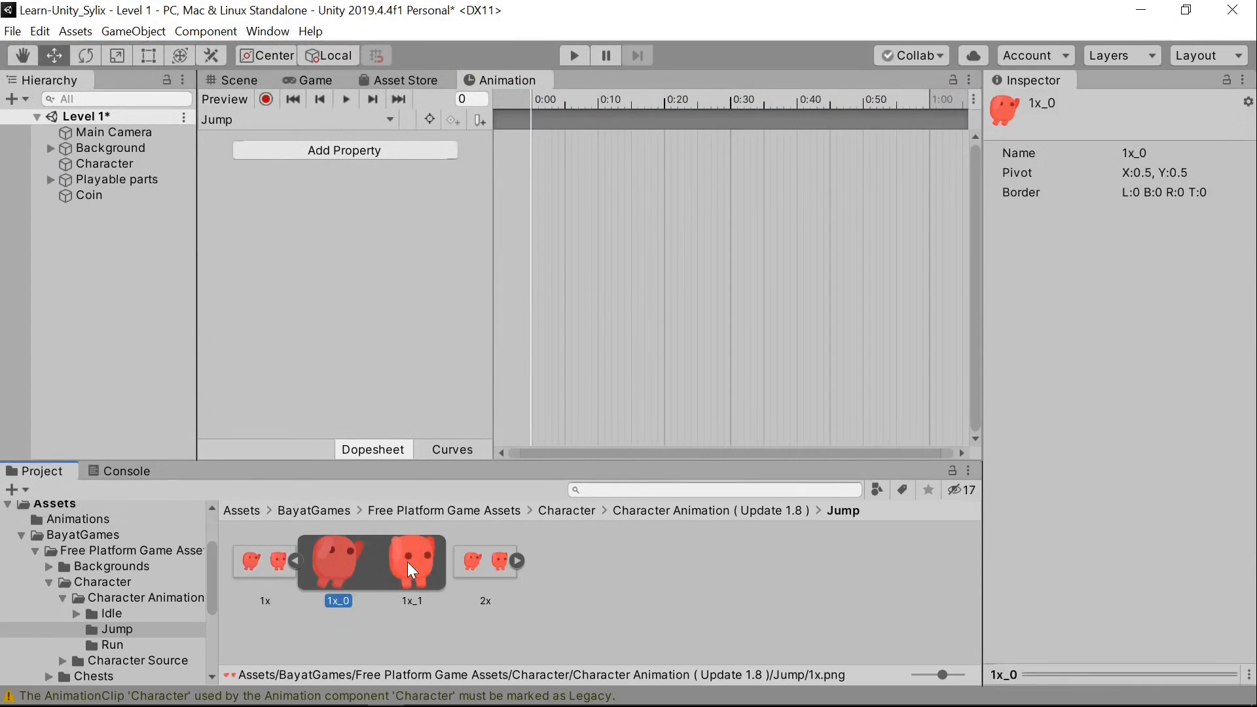
pyautogui.keyDown('shift'); pyautogui.click(407, 562); pyautogui.keyUp('shift')
pyautogui.moveTo(408, 562); pyautogui.dragTo(289, 249)
pyautogui.moveTo(549, 154); pyautogui.dragTo(635, 155)
# Step: Undock the Animation window, position it below the character in the Scene view, and play the Jump clip
pyautogui.moveTo(506, 80); pyautogui.dragTo(222, 154)
pyautogui.moveTo(125, 147); pyautogui.dragTo(311, 182)
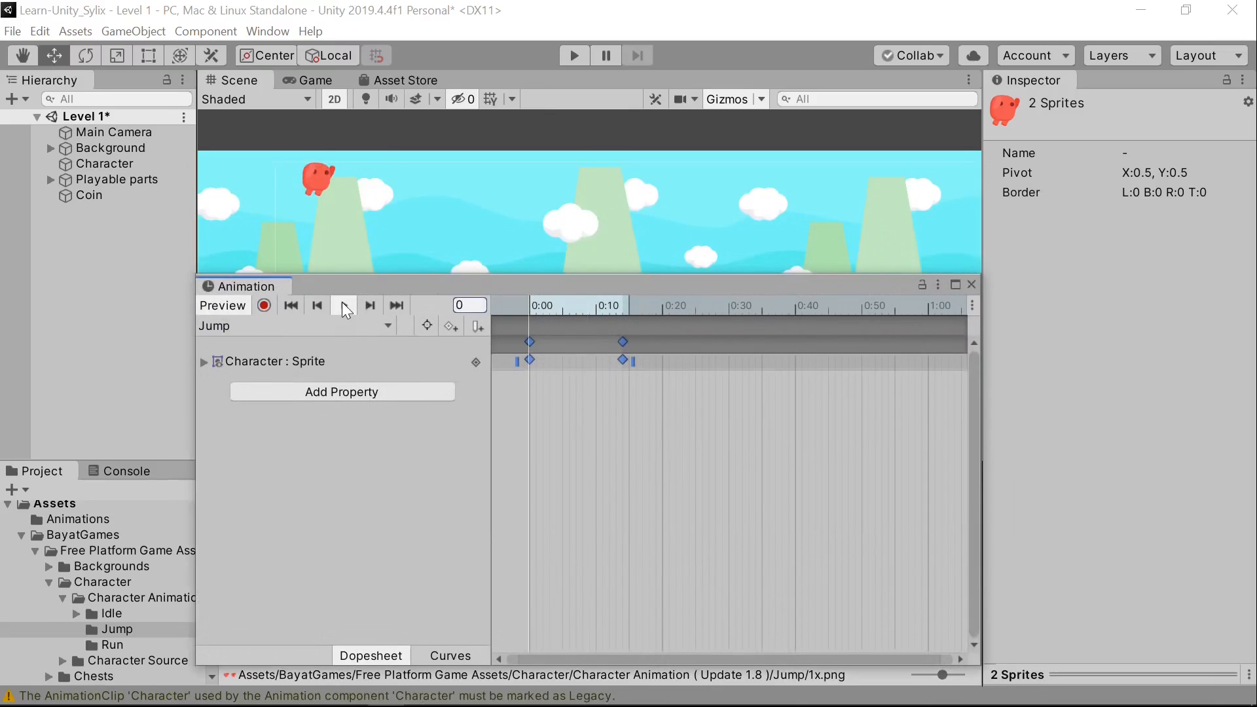
pyautogui.click(344, 305)
# Step: Stretch the Jump clip's keyframes so the last falls at about 0:37, and preview it
pyautogui.moveTo(626, 361); pyautogui.dragTo(791, 366)
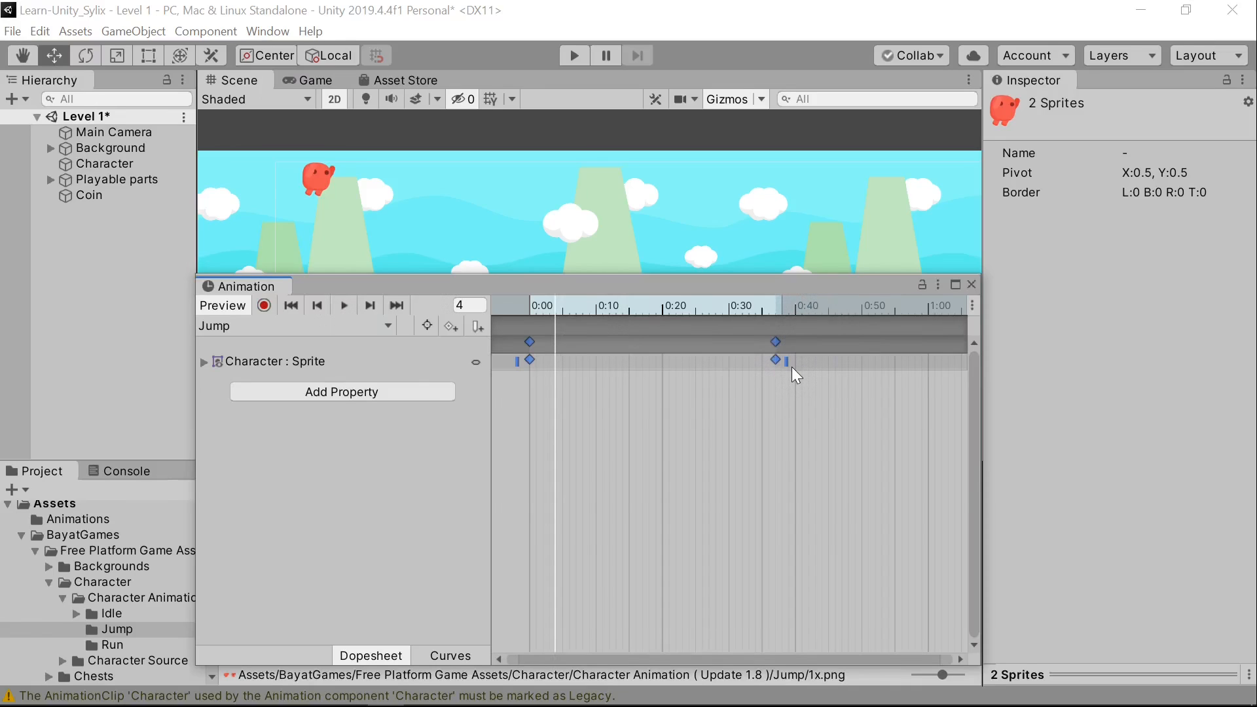
pyautogui.press('space')
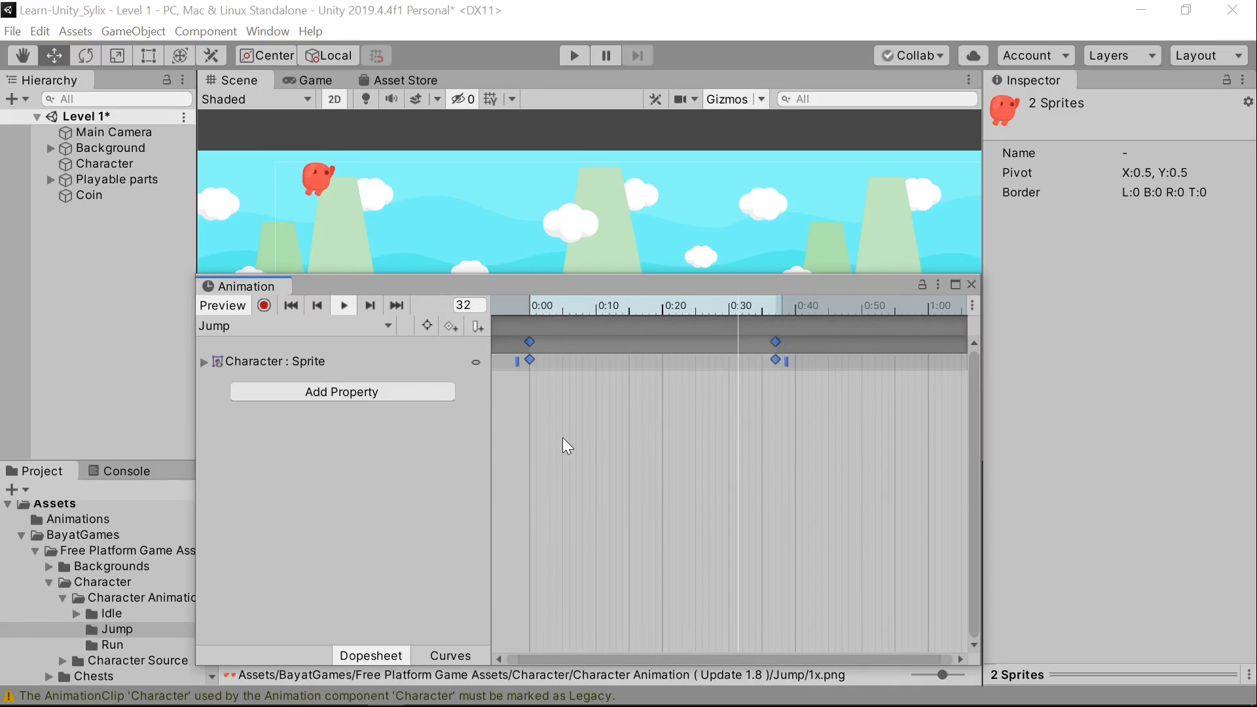
pyautogui.press('space')
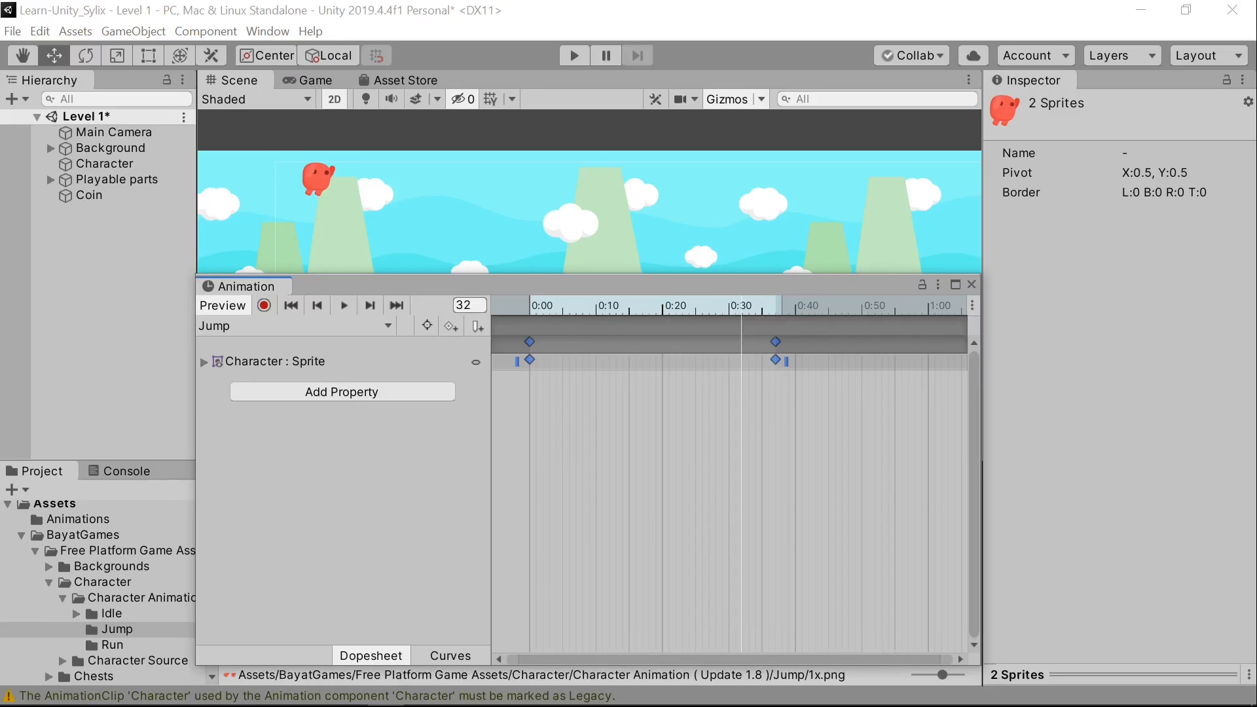
# Step: Set the current frame of the Jump clip to 12 and play the clip
pyautogui.click(478, 307)
pyautogui.write('12')
pyautogui.press('Return')
pyautogui.press('space')
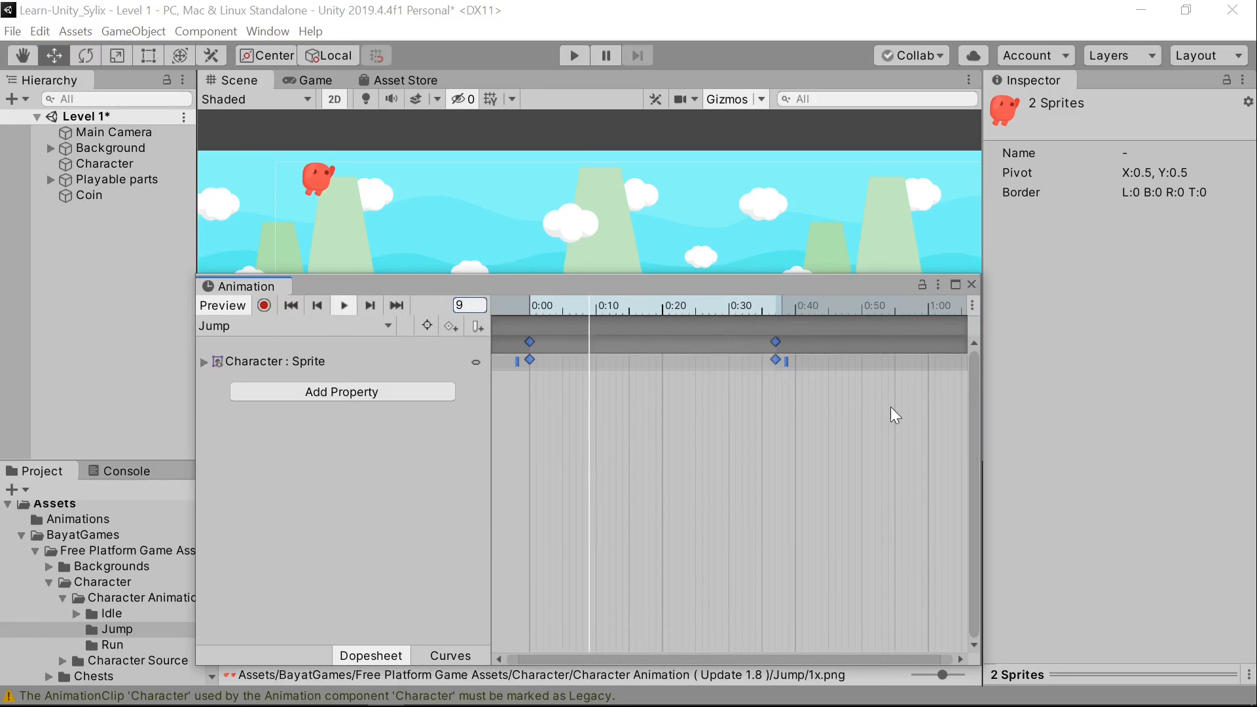
# Step: Add a key at about 0:18, between the two sprite keyframes of the Jump clip
pyautogui.rightClick(652, 328)
pyautogui.rightClick(649, 350)
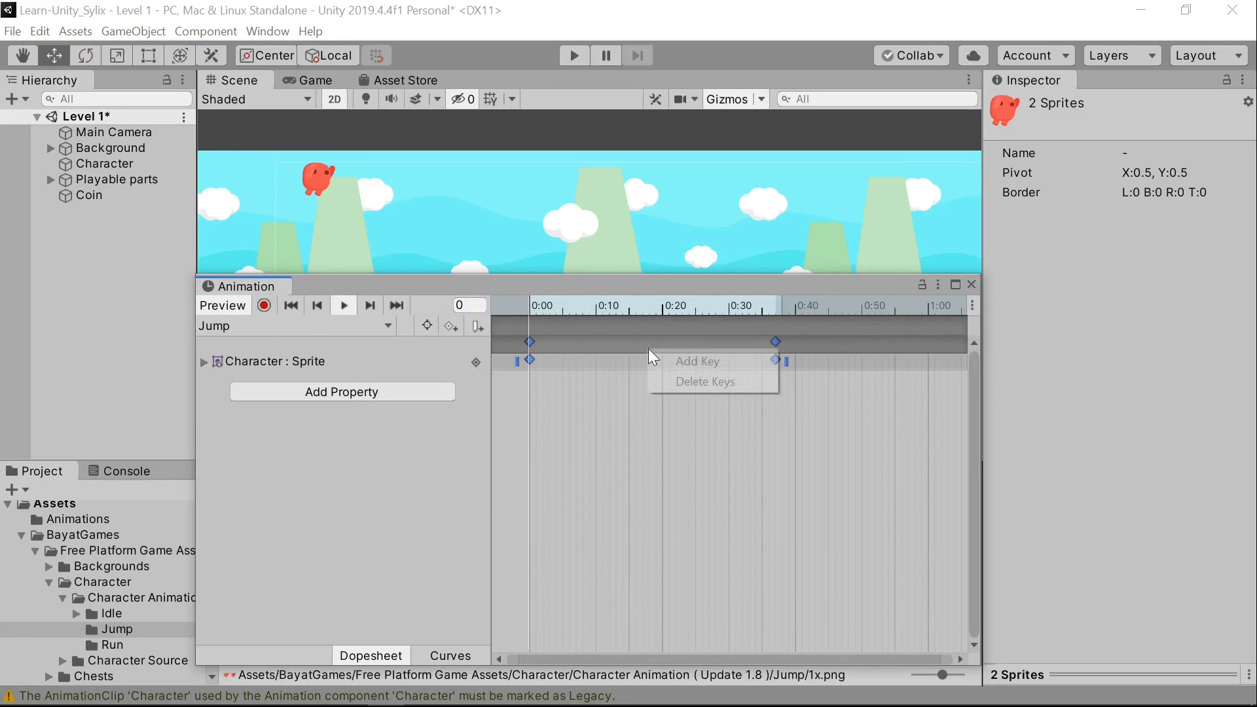
pyautogui.click(758, 362)
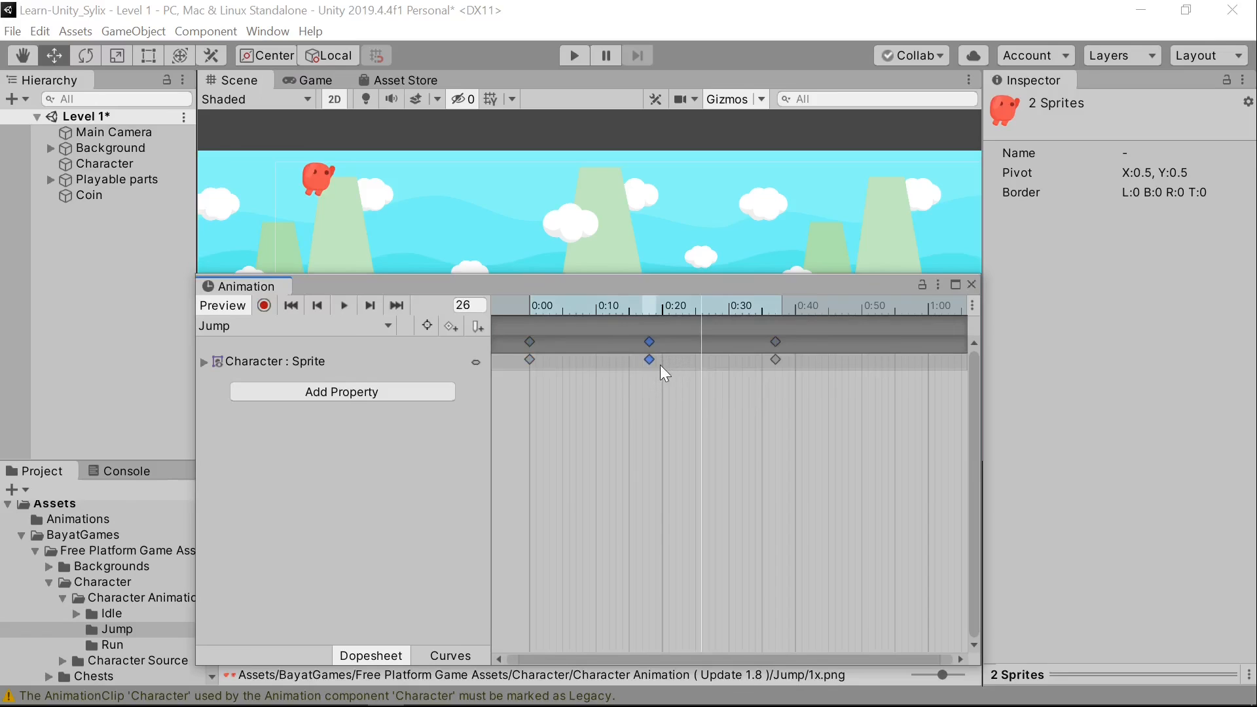
# Step: Close the floating Animation window and open the Idle folder of the Character Animation assets
pyautogui.click(971, 284)
pyautogui.click(593, 530)
pyautogui.click(722, 512)
pyautogui.doubleClick(264, 563)
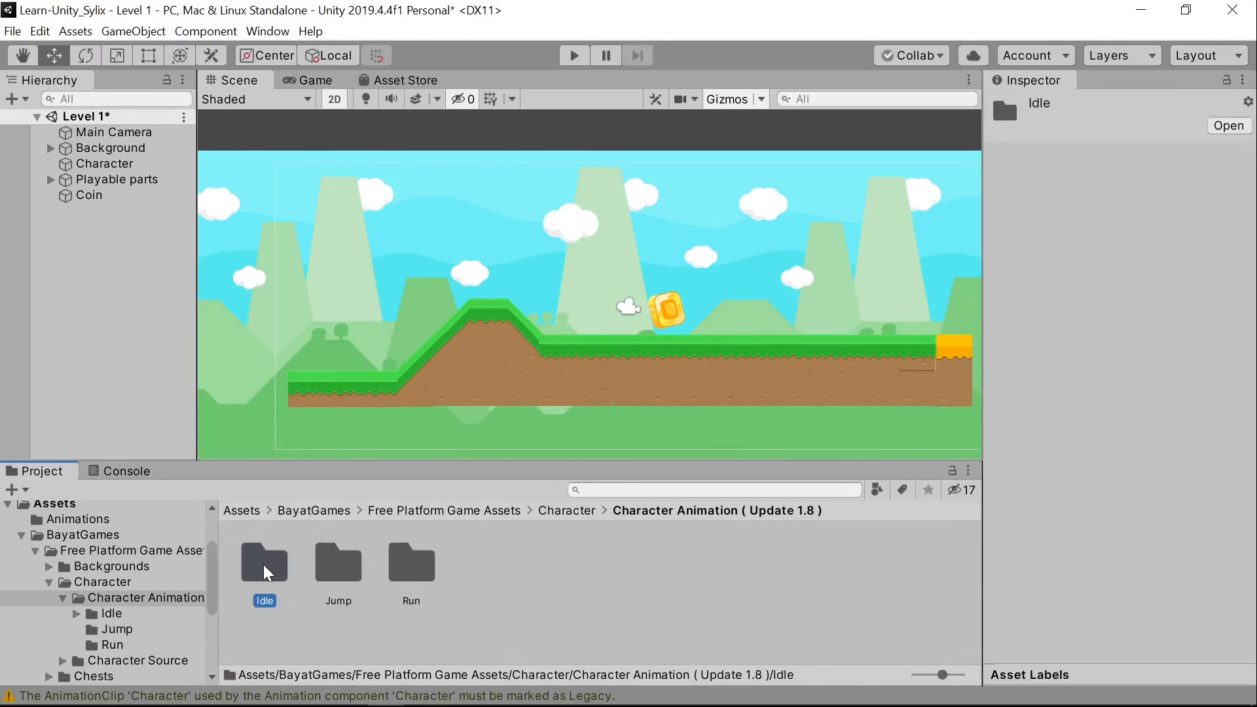
# Step: Set the Idle 1x texture's Sprite Mode to Multiple, apply it, and open the texture in the Sprite Editor
pyautogui.click(339, 561)
pyautogui.click(1185, 210)
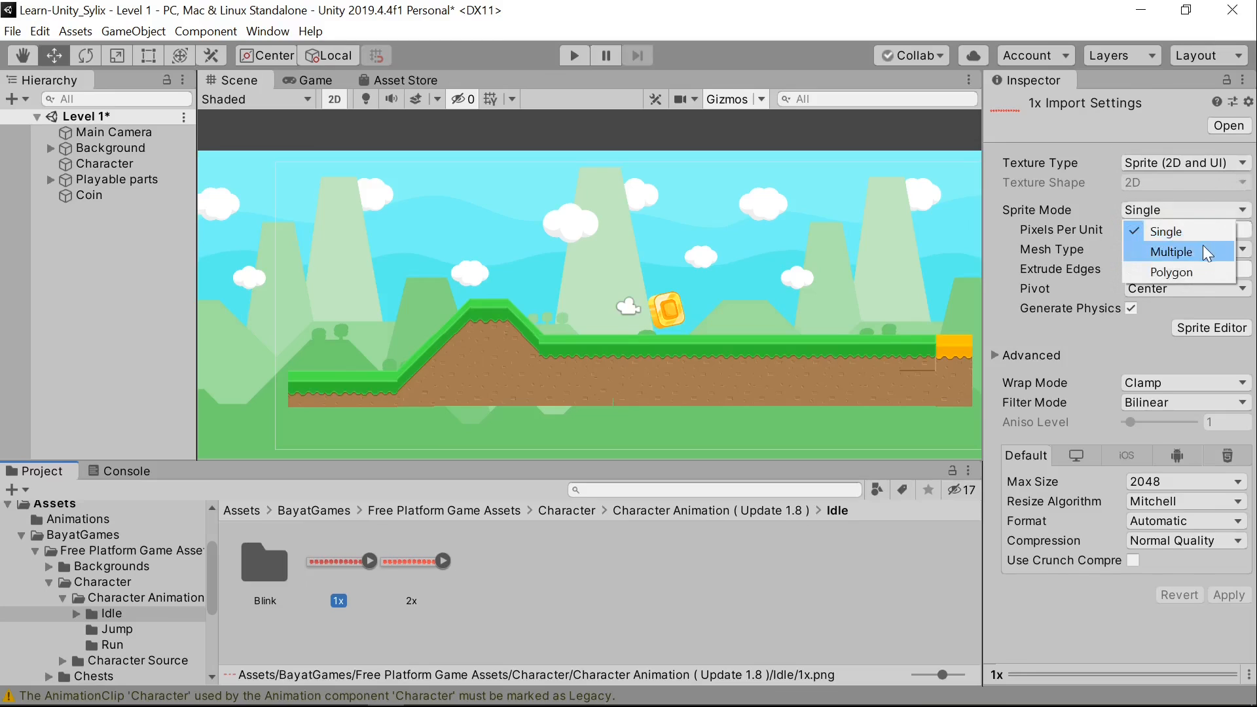
pyautogui.click(1159, 249)
pyautogui.click(1211, 307)
pyautogui.click(712, 390)
# Step: Slice the Idle 1x sheet with Automatic type, Center pivot and Delete Existing, and apply the slices
pyautogui.click(344, 130)
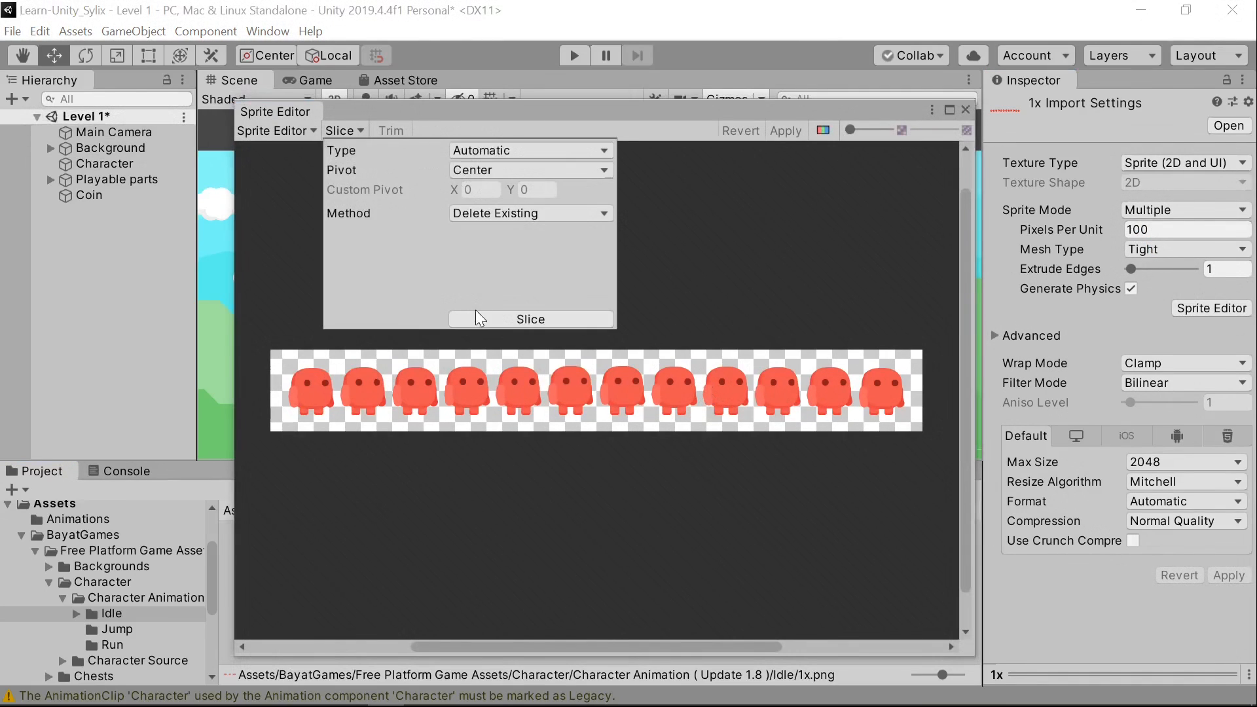
pyautogui.click(543, 320)
pyautogui.click(965, 109)
pyautogui.click(683, 391)
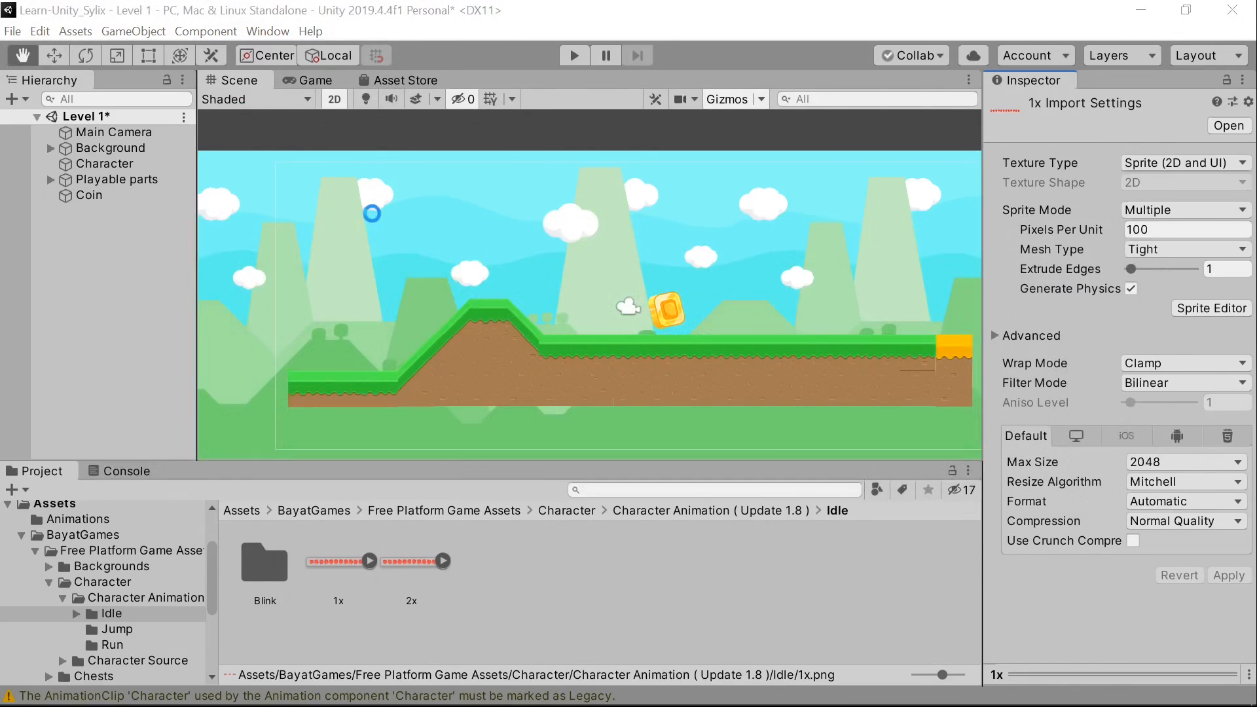
# Step: Reopen the Animation window docked beside the Asset Store view, and expand the sliced Idle 1x sheet
pyautogui.click(206, 31)
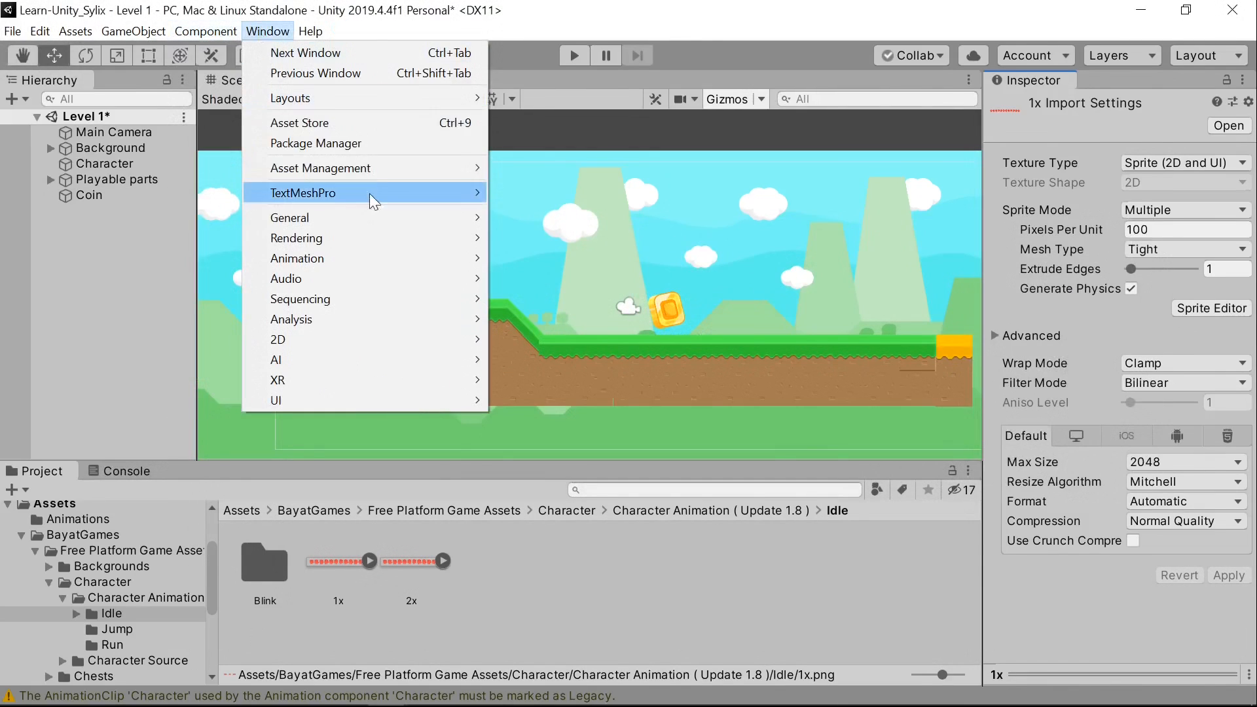
pyautogui.moveTo(406, 259)
pyautogui.click(562, 265)
pyautogui.moveTo(275, 283); pyautogui.dragTo(504, 84)
pyautogui.click(369, 561)
# Step: Create a new animation clip for the Character and save it as Player-Idle in the Animations folder
pyautogui.click(144, 163)
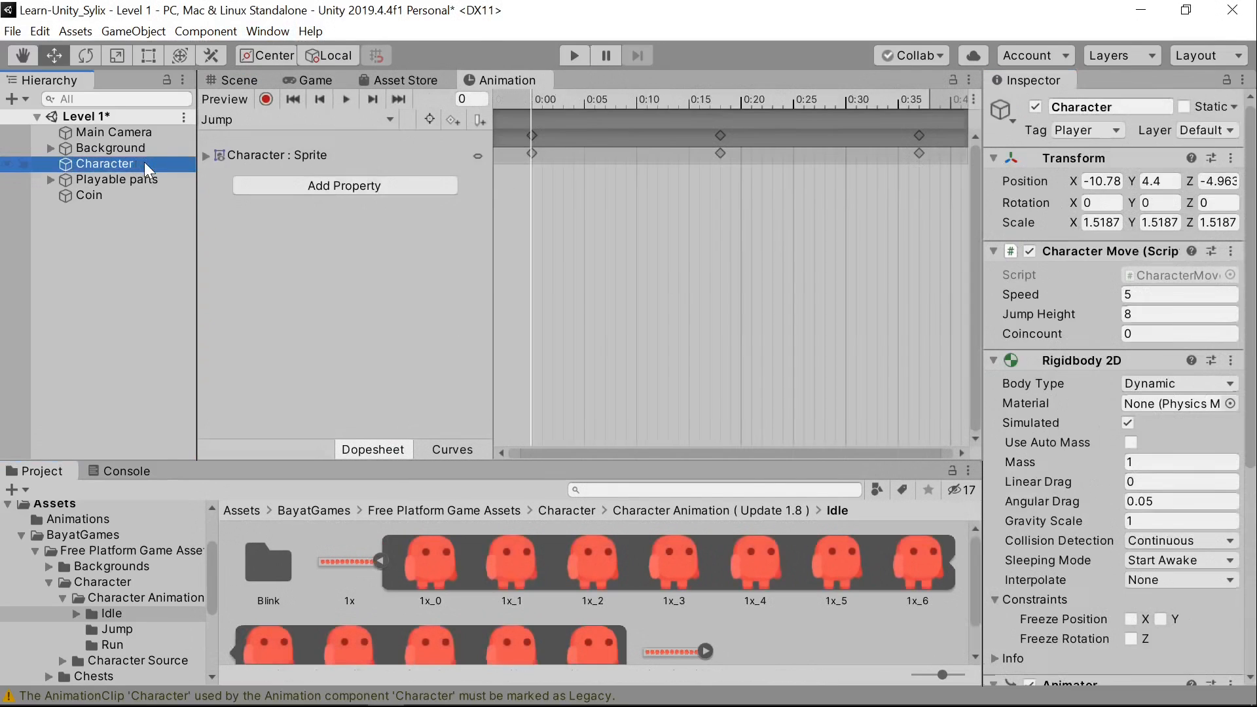
pyautogui.click(250, 121)
pyautogui.click(335, 193)
pyautogui.moveTo(245, 405); pyautogui.dragTo(125, 386)
pyautogui.press('BackSpace')
pyautogui.hotkey('ctrl', 'z')
pyautogui.write('Idle')
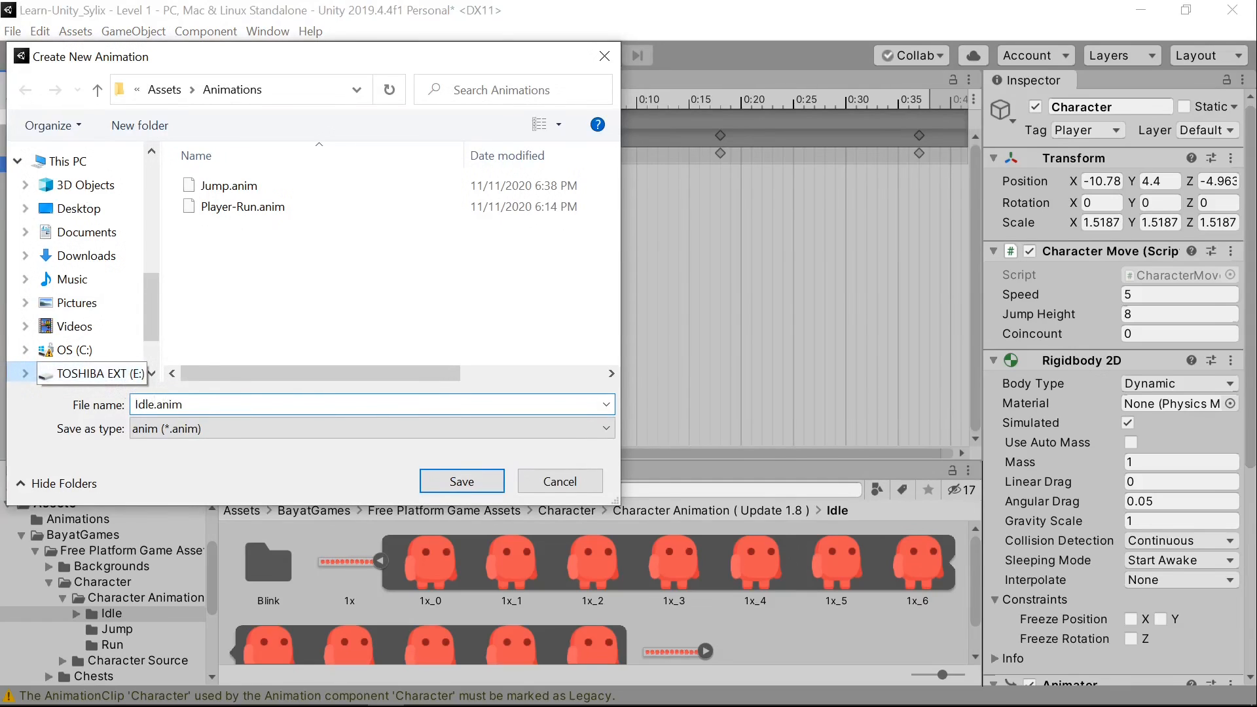
pyautogui.write('Player-')
pyautogui.press('Return')
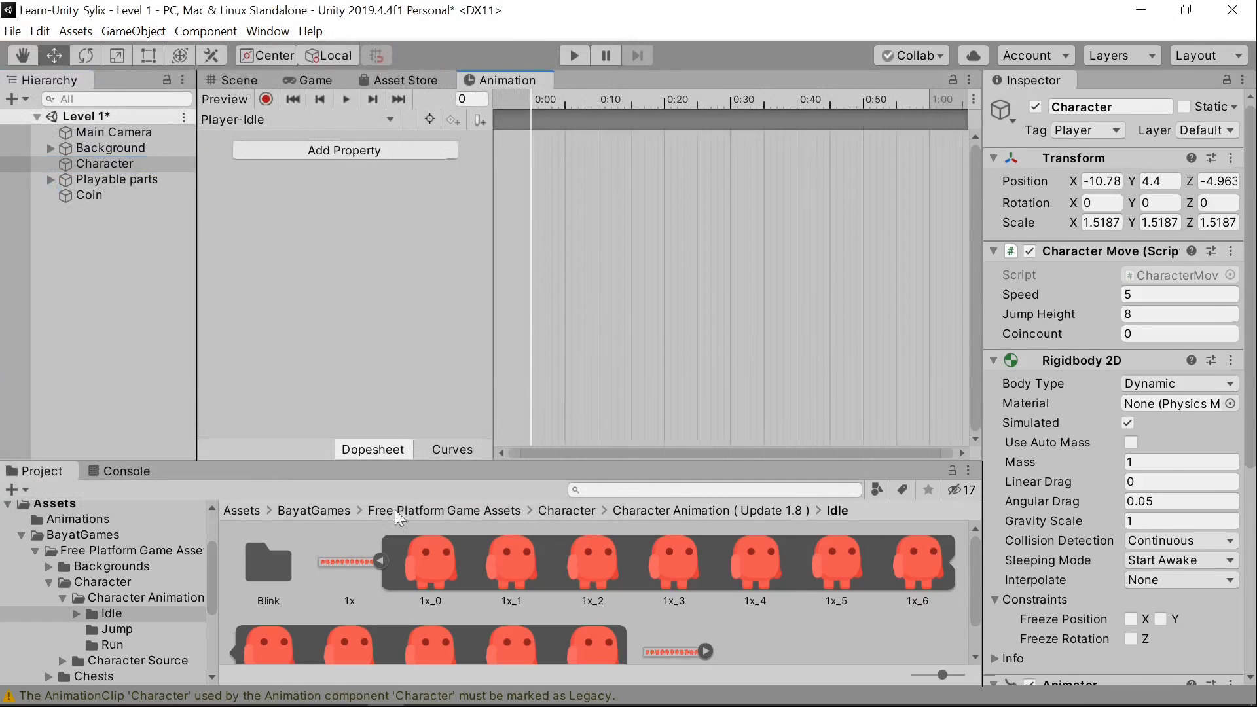
# Step: Add sprites 1x_0 to 1x_11 to the Player-Idle clip and stretch the keyframes so the last falls at about 0:28
pyautogui.click(430, 562)
pyautogui.scroll(-1, 618, 603)
pyautogui.keyDown('shift'); pyautogui.click(618, 602); pyautogui.keyUp('shift')
pyautogui.moveTo(618, 602); pyautogui.dragTo(358, 245)
pyautogui.moveTo(616, 155); pyautogui.dragTo(729, 155)
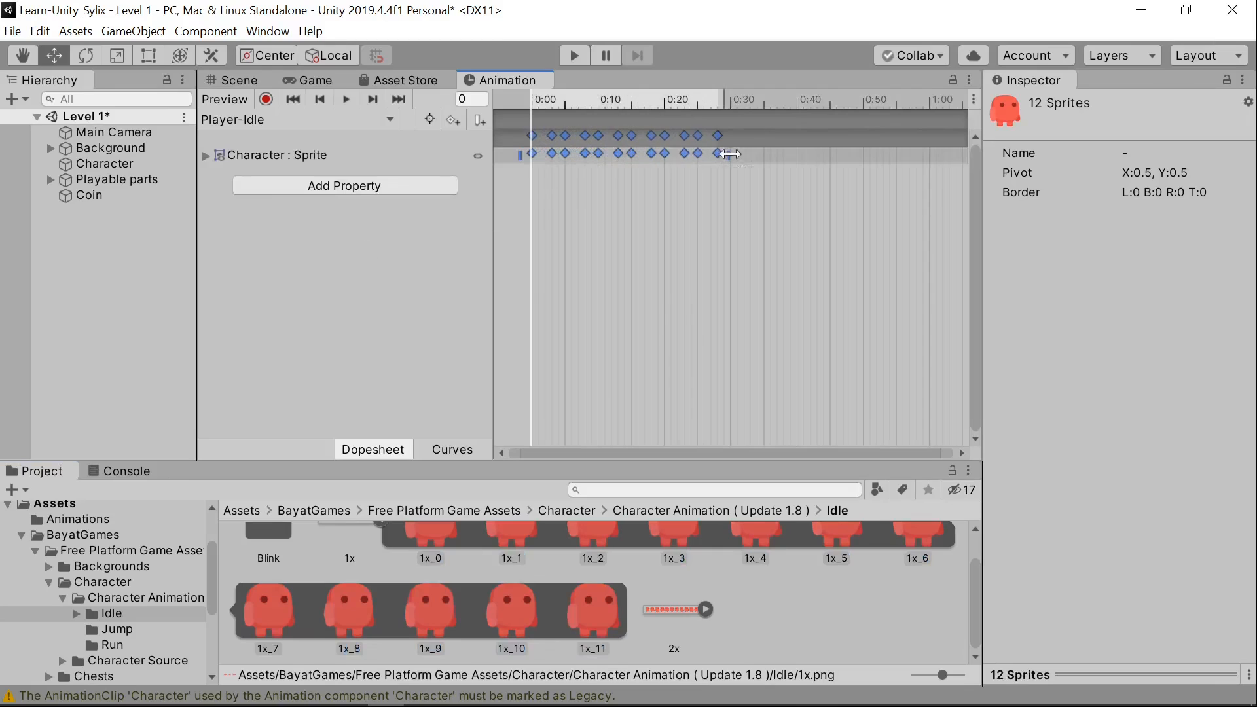
# Step: Dock the Animation window beside the Console, play Player-Idle, and stretch its keyframes so the last falls at about 0:44
pyautogui.moveTo(516, 79); pyautogui.dragTo(267, 447)
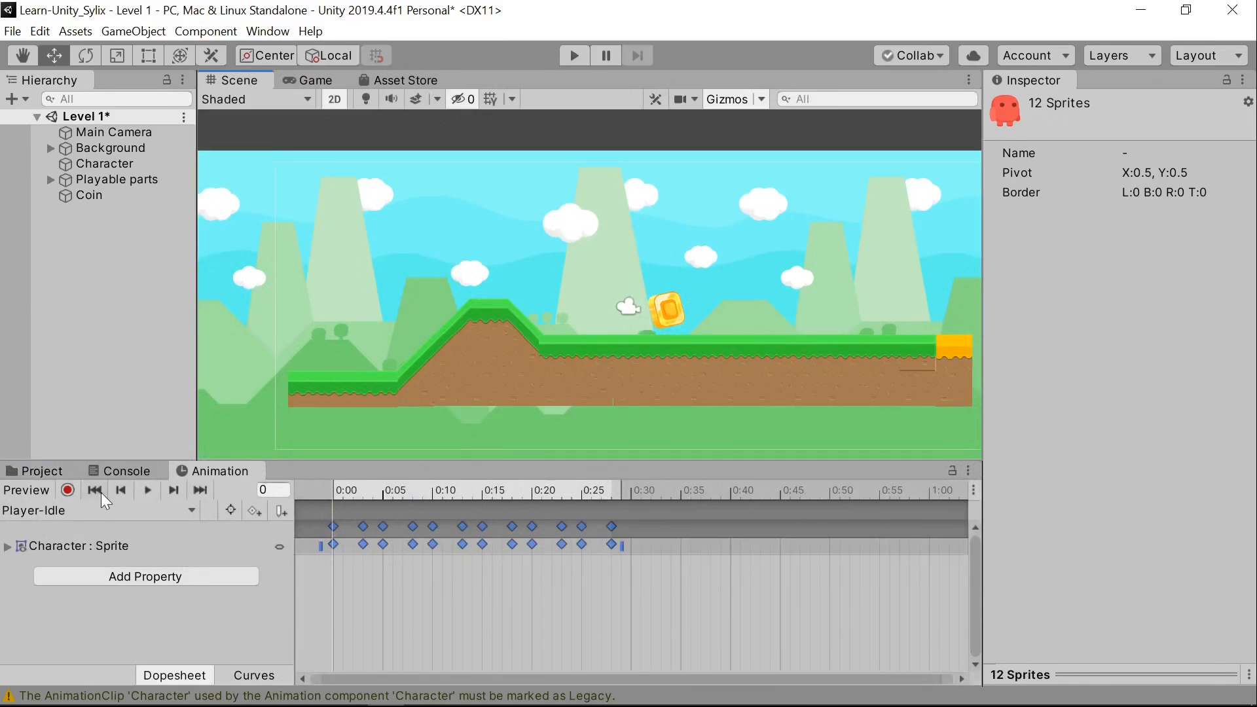
pyautogui.click(148, 489)
pyautogui.moveTo(621, 545); pyautogui.dragTo(768, 531)
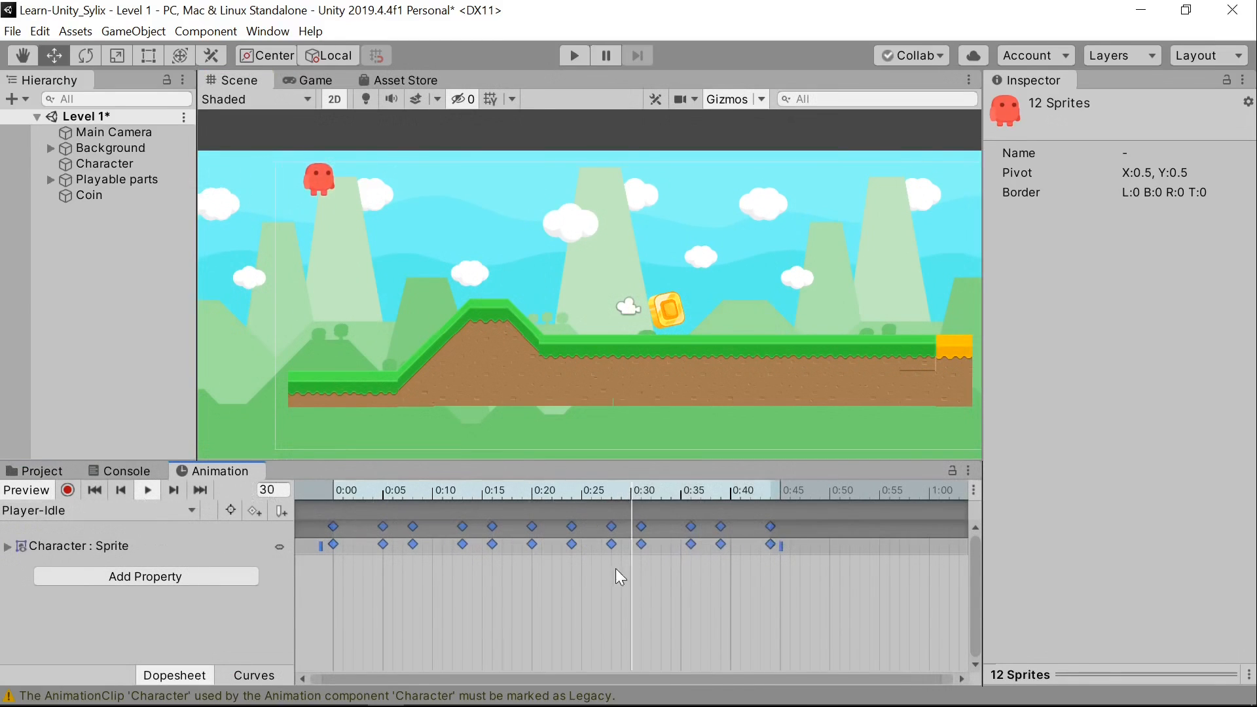
pyautogui.click(564, 65)
# Step: Review the Character controller and the animation clips stored in the project's Animations folder
pyautogui.click(65, 472)
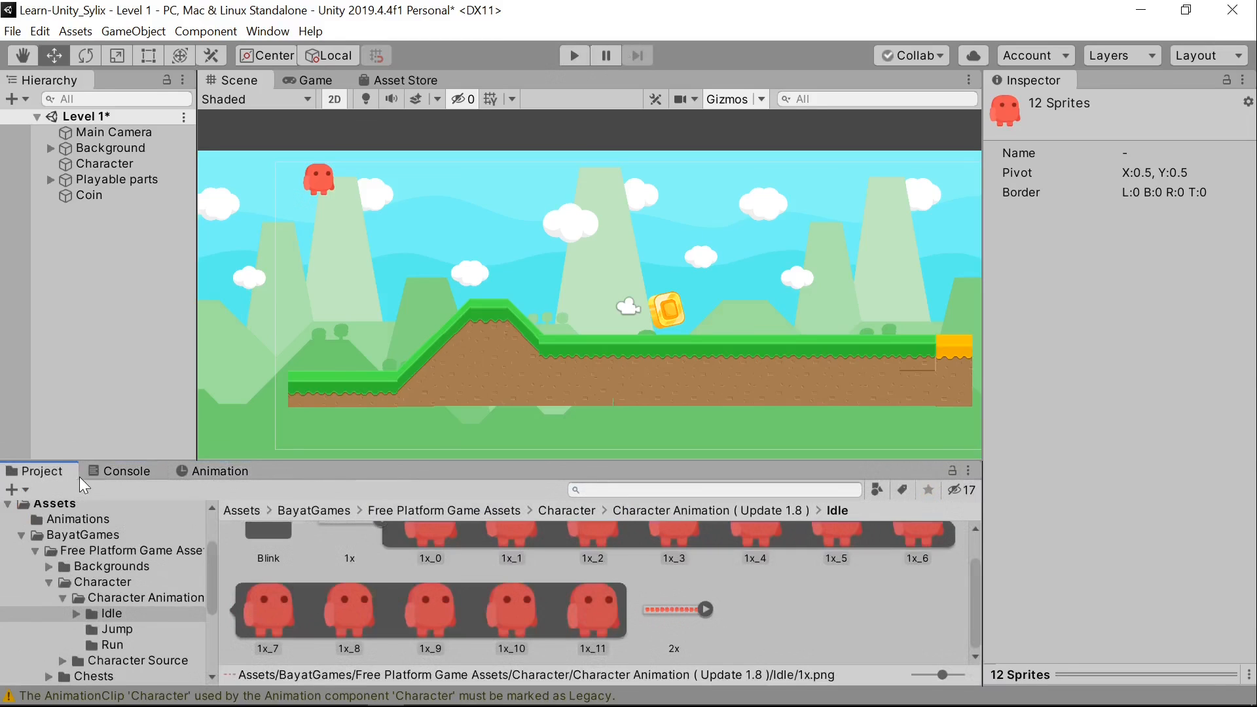
pyautogui.press('t')
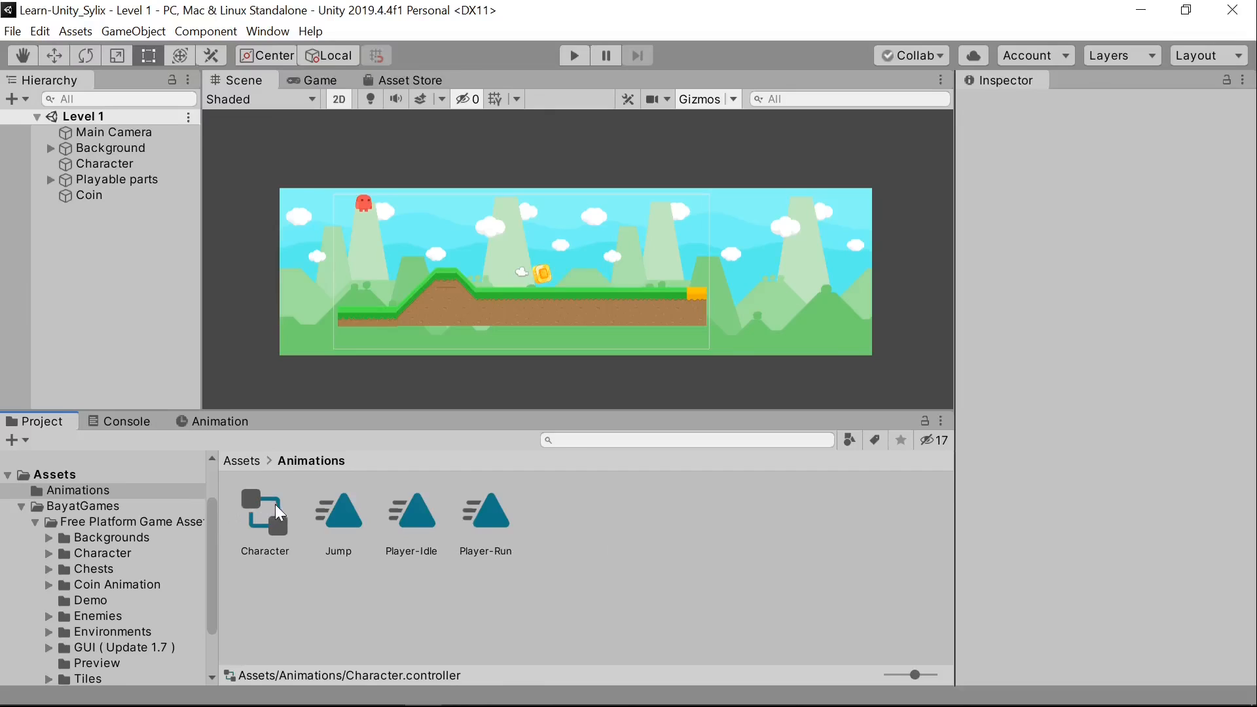
pyautogui.click(278, 526)
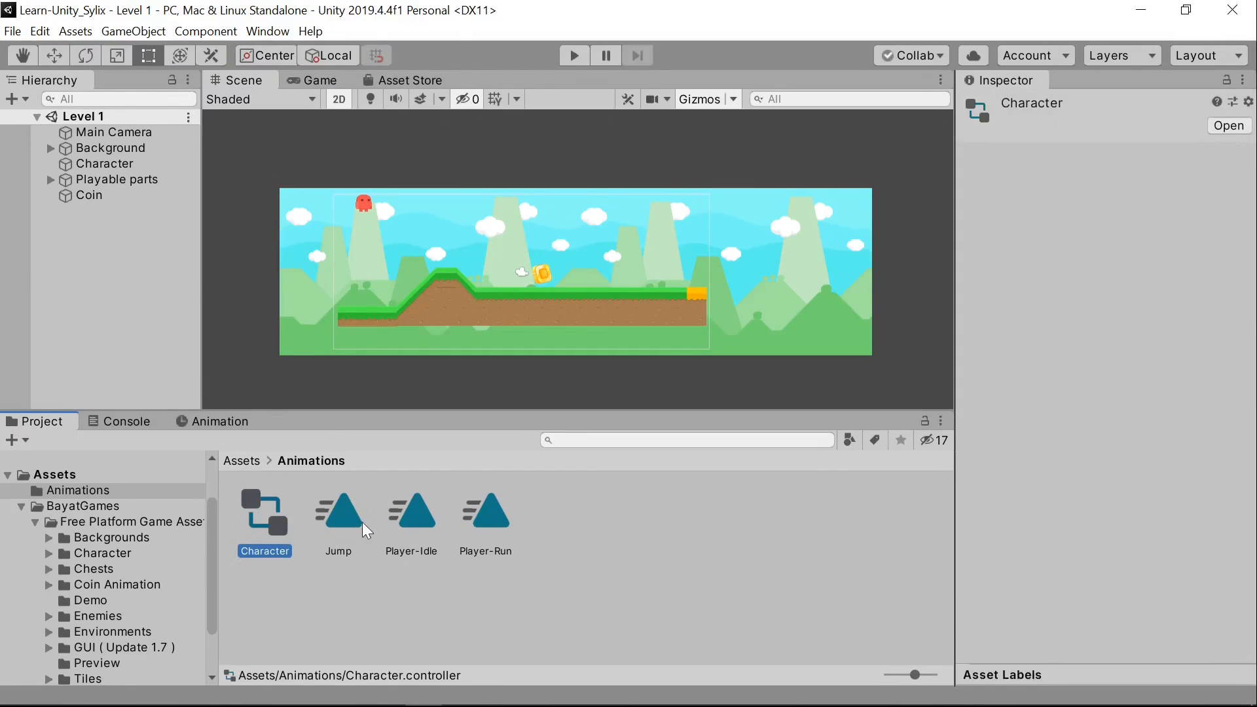
pyautogui.click(240, 463)
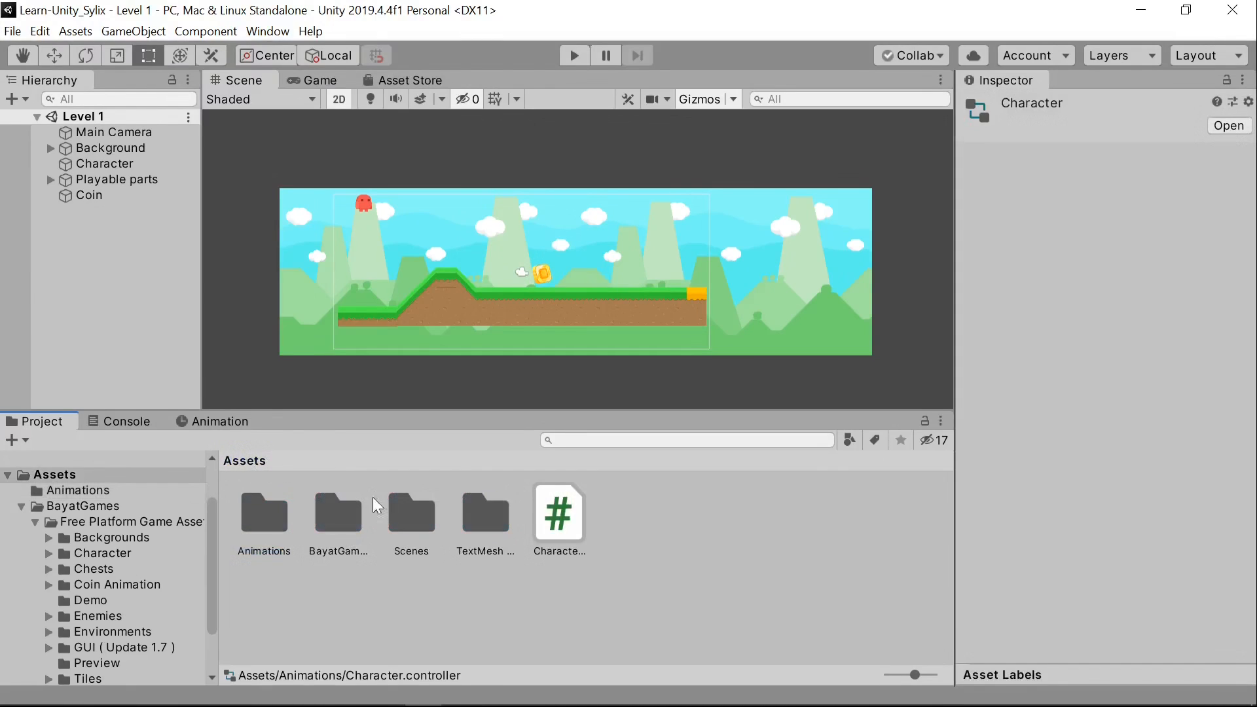
pyautogui.click(281, 518)
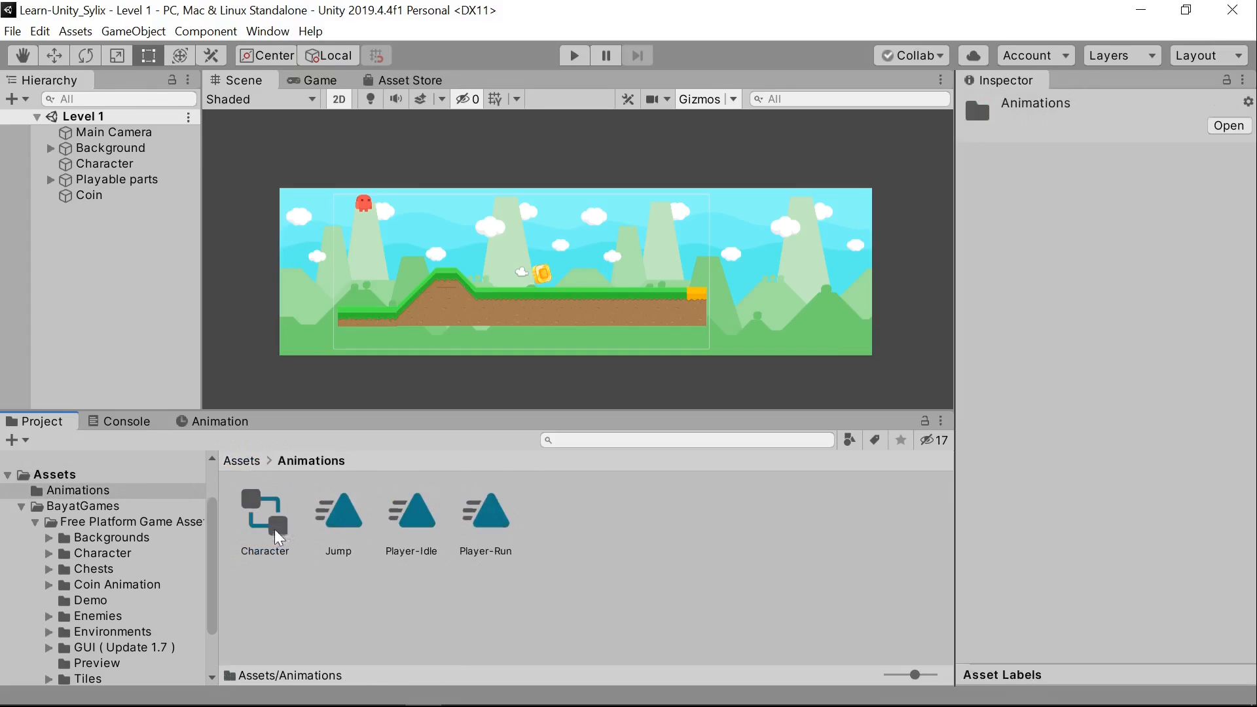
pyautogui.click(364, 542)
pyautogui.click(412, 519)
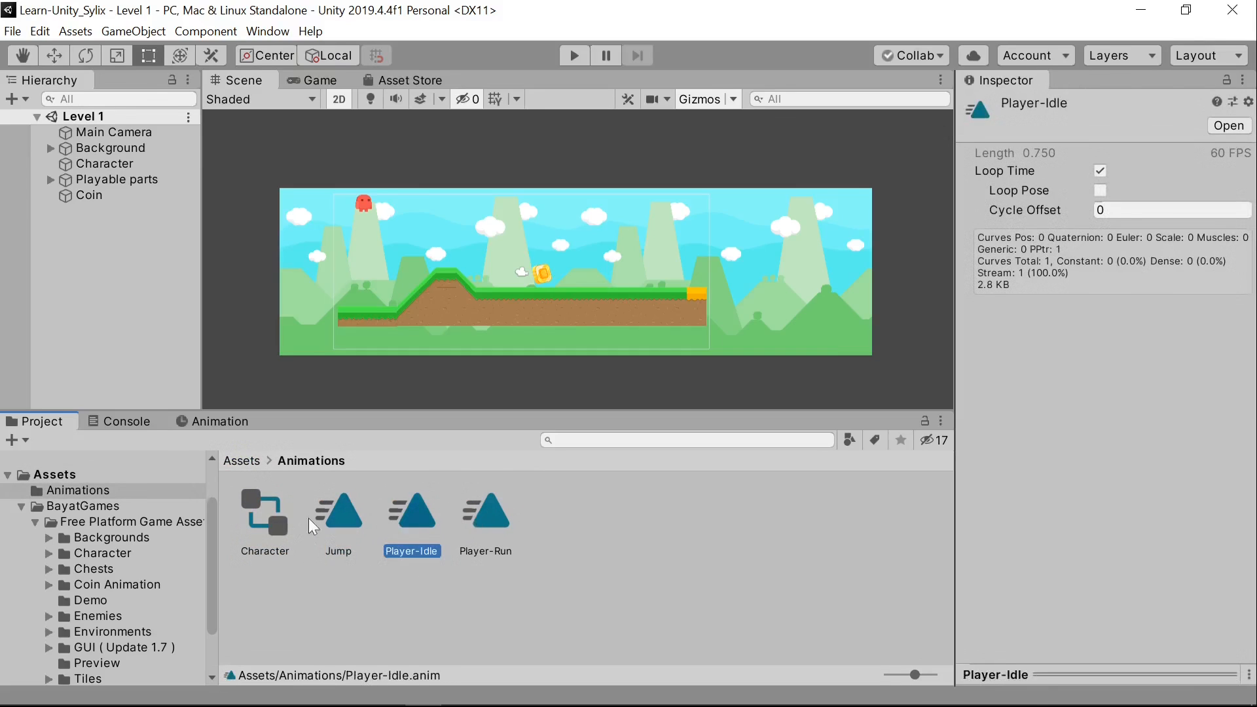
# Step: Open the Character controller in the Animator with the Entry, Any State, Player-Idle, Player-Run and Jump states in view
pyautogui.click(268, 522)
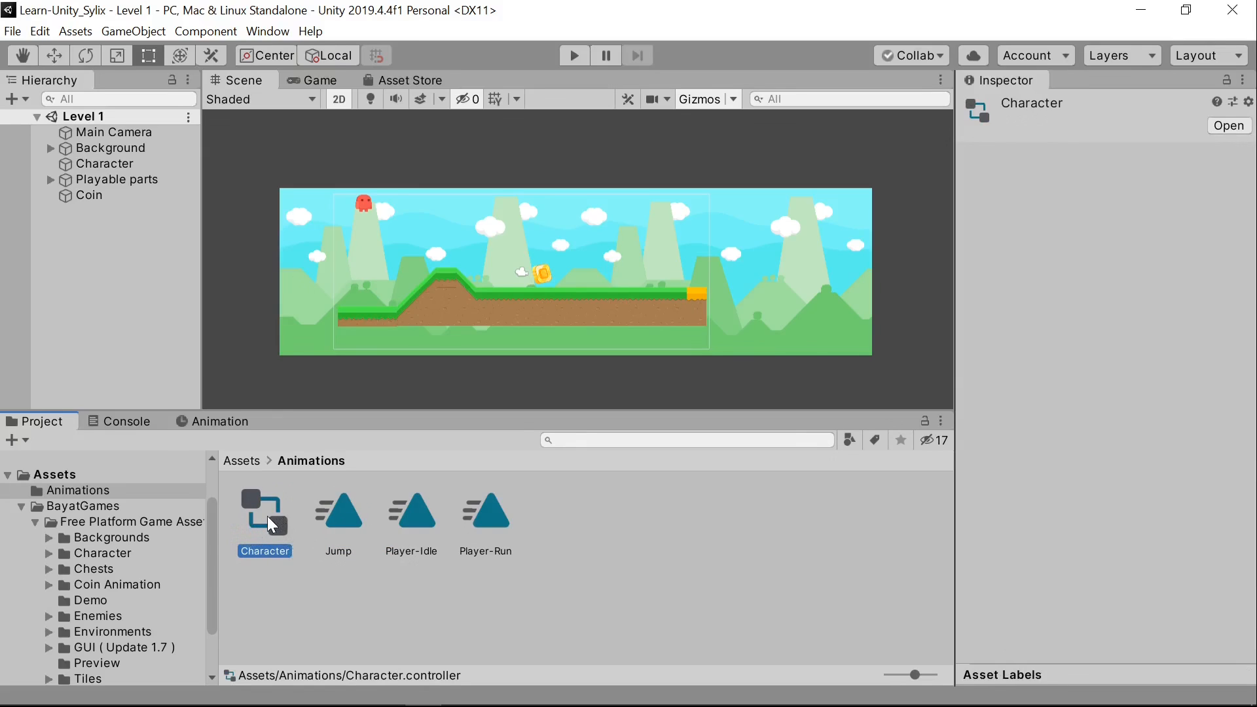
pyautogui.doubleClick(271, 523)
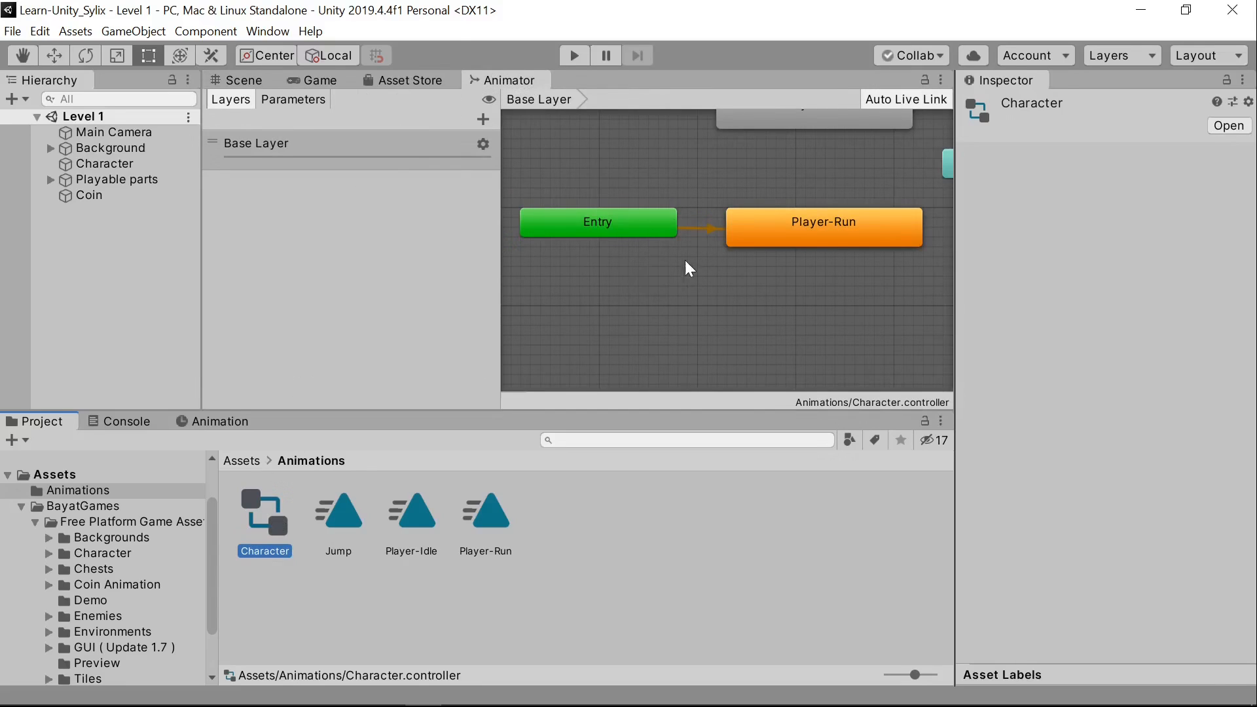
pyautogui.scroll(-1, 807, 280)
pyautogui.moveTo(807, 280); pyautogui.dragTo(732, 267, button='middle')
pyautogui.scroll(-3, 768, 261)
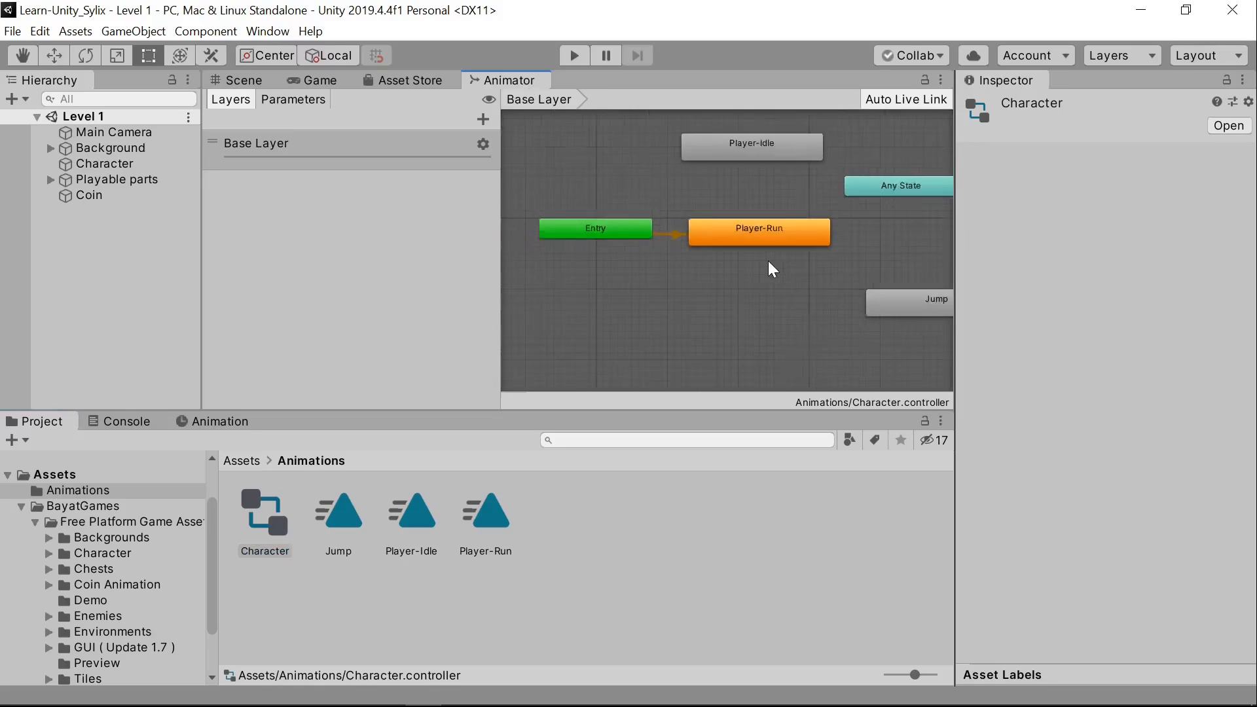
pyautogui.scroll(2, 769, 260)
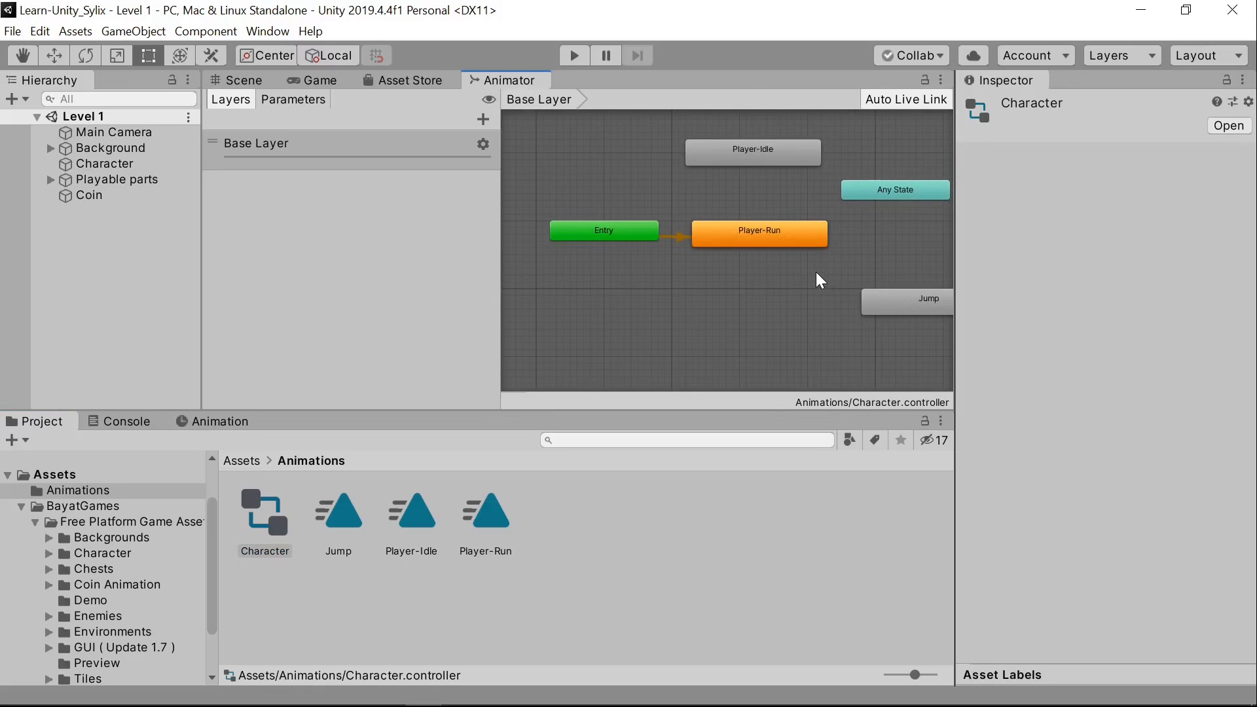
pyautogui.moveTo(810, 347); pyautogui.dragTo(736, 338, button='middle')
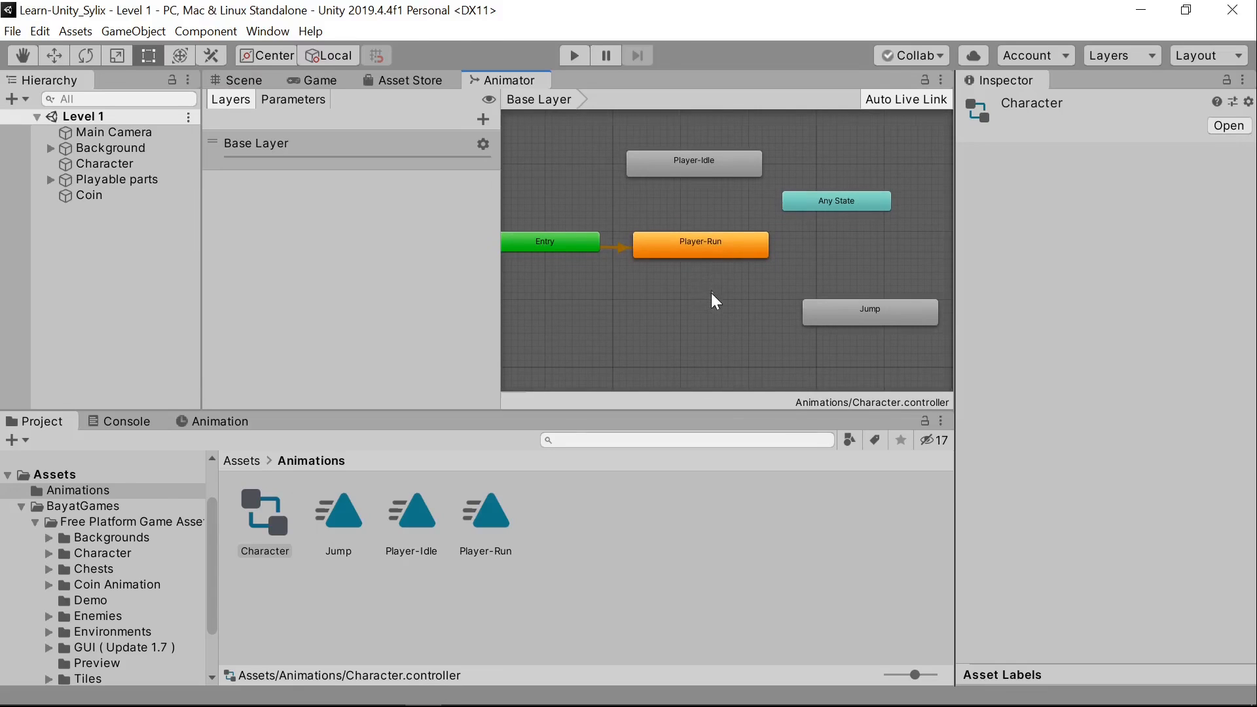
pyautogui.scroll(-2, 714, 291)
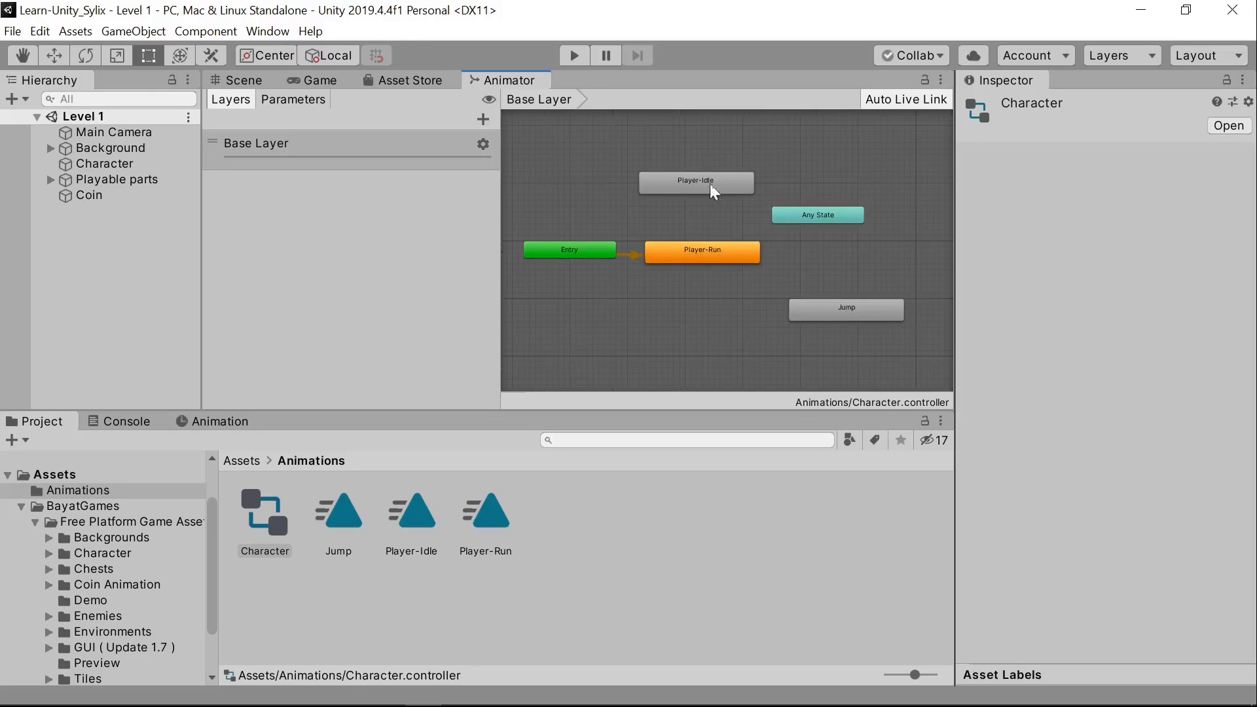
# Step: Check the Entry node's default state and set Player-Idle as the layer default state
pyautogui.click(671, 280)
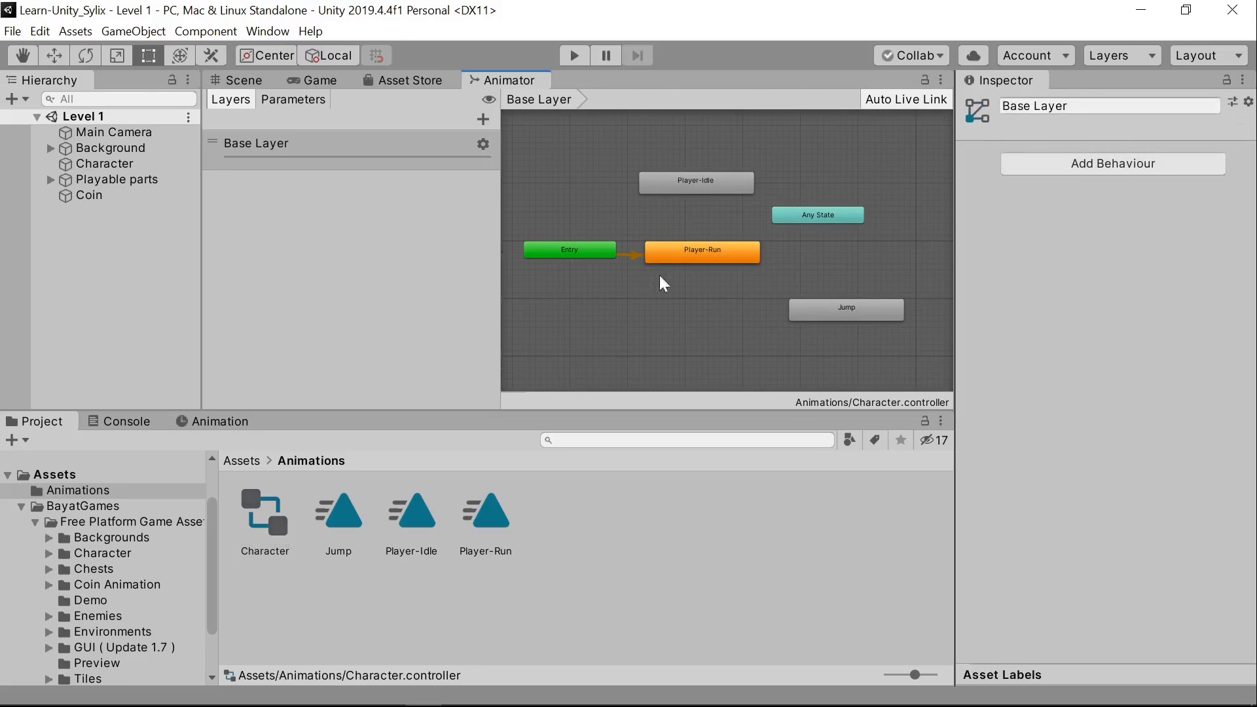
pyautogui.click(576, 250)
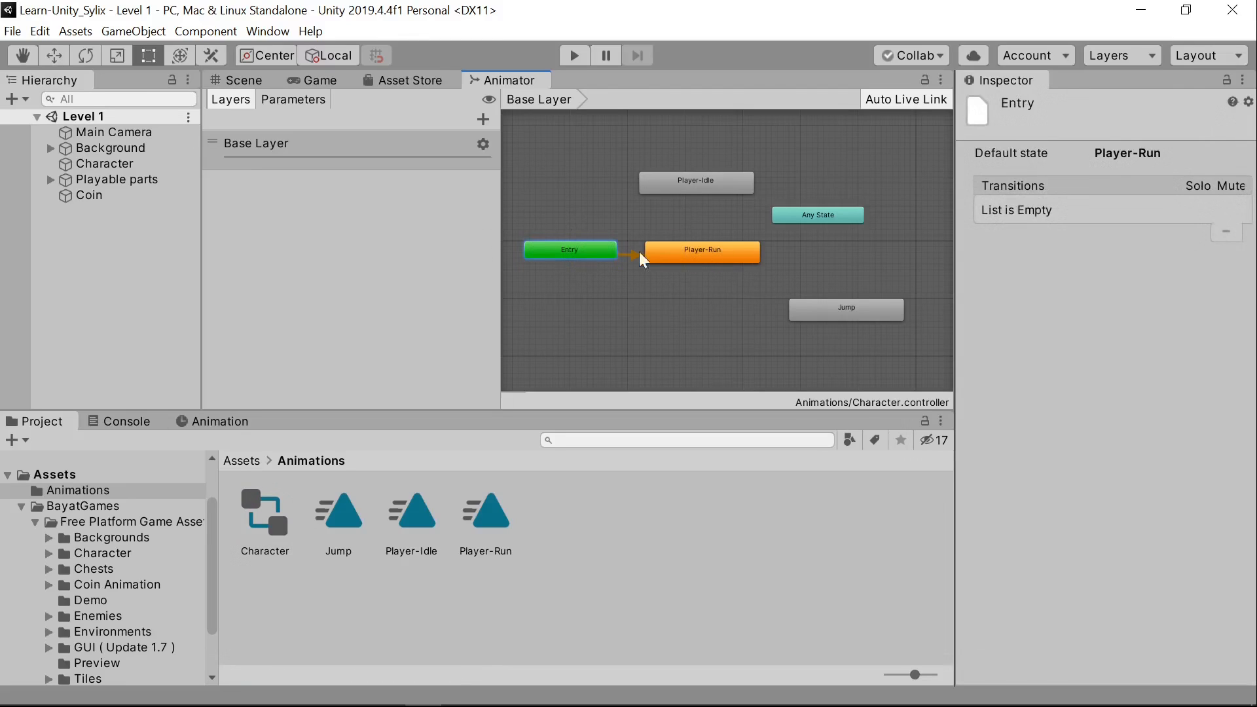
pyautogui.rightClick(704, 183)
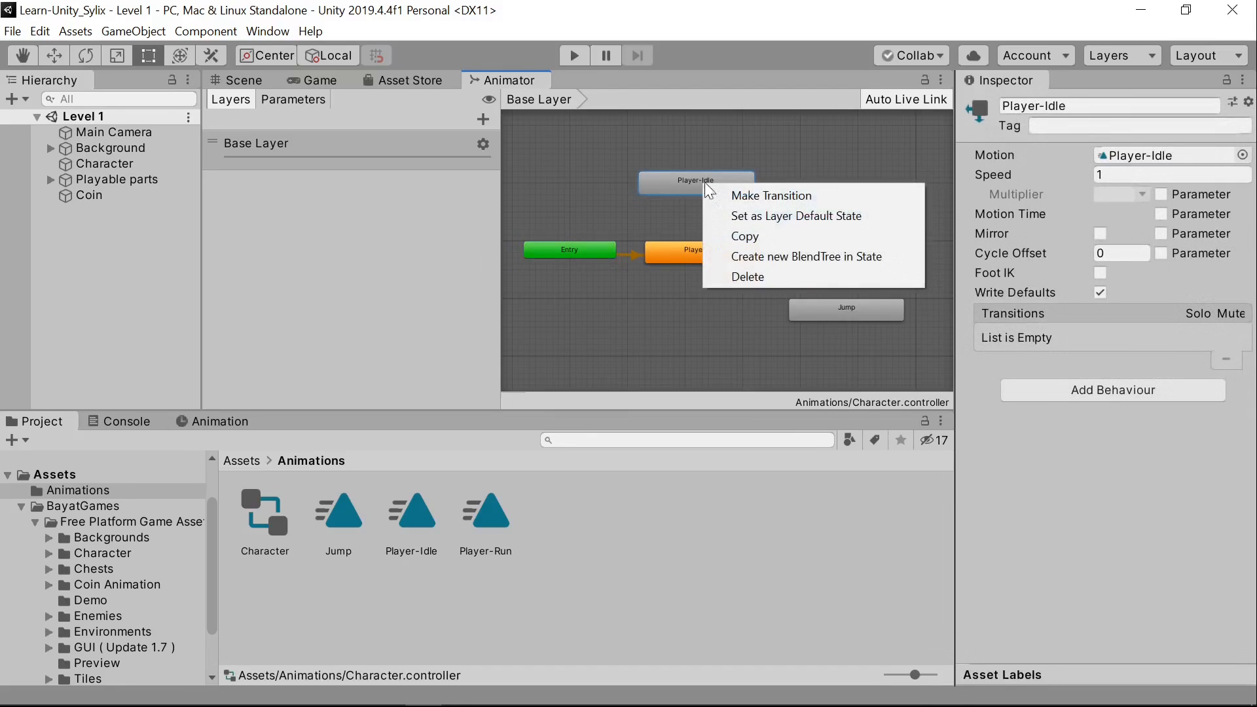
pyautogui.click(858, 216)
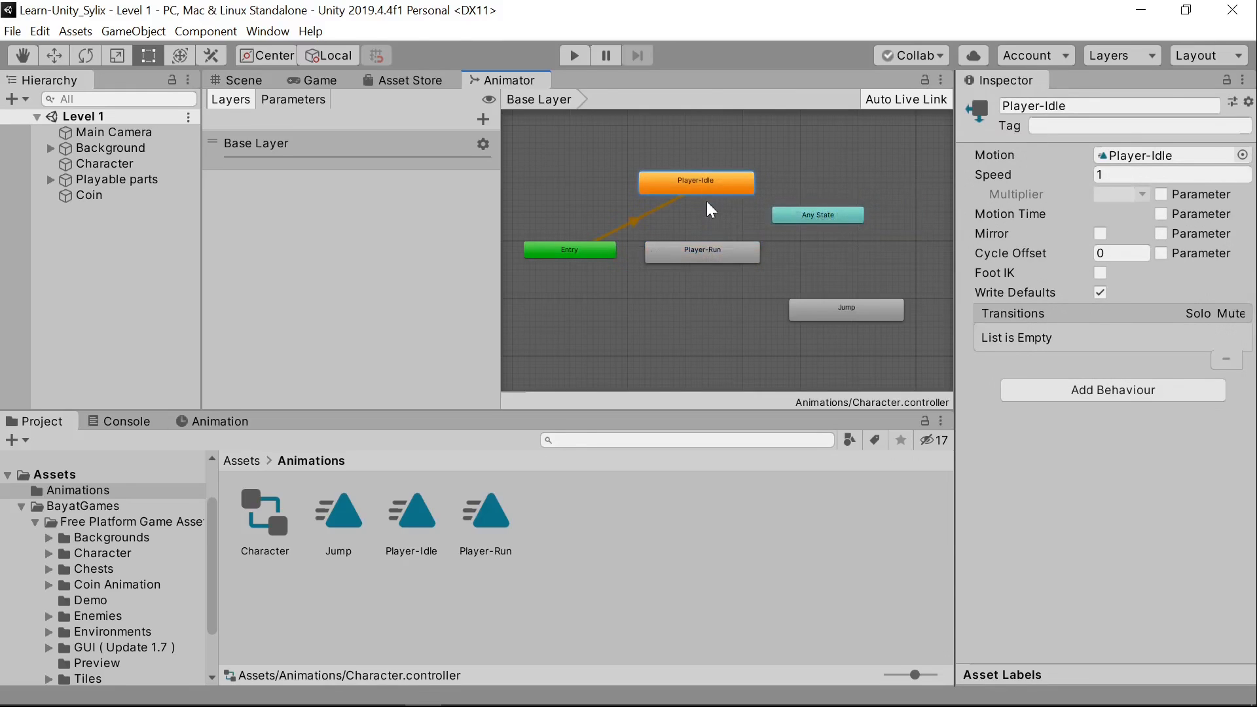
# Step: Shift the Player-Run state slightly and make a transition from Player-Idle to Player-Run
pyautogui.moveTo(716, 254); pyautogui.dragTo(741, 254)
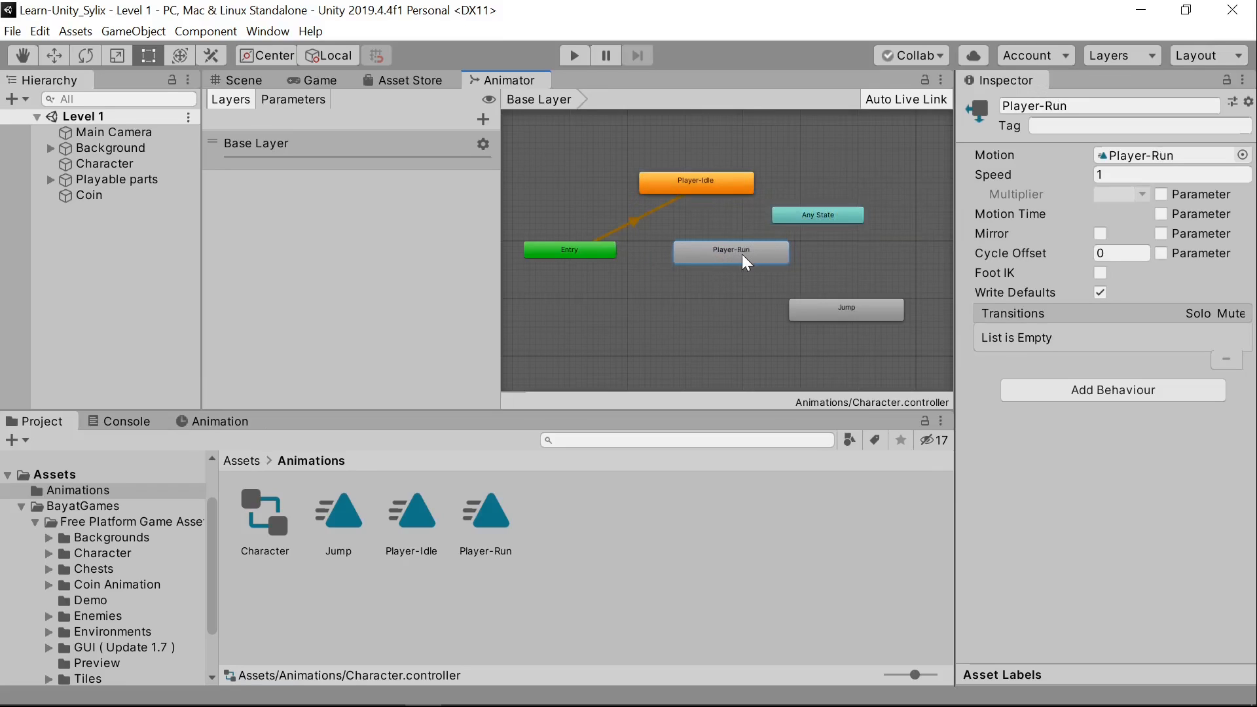
pyautogui.click(719, 187)
pyautogui.rightClick(713, 180)
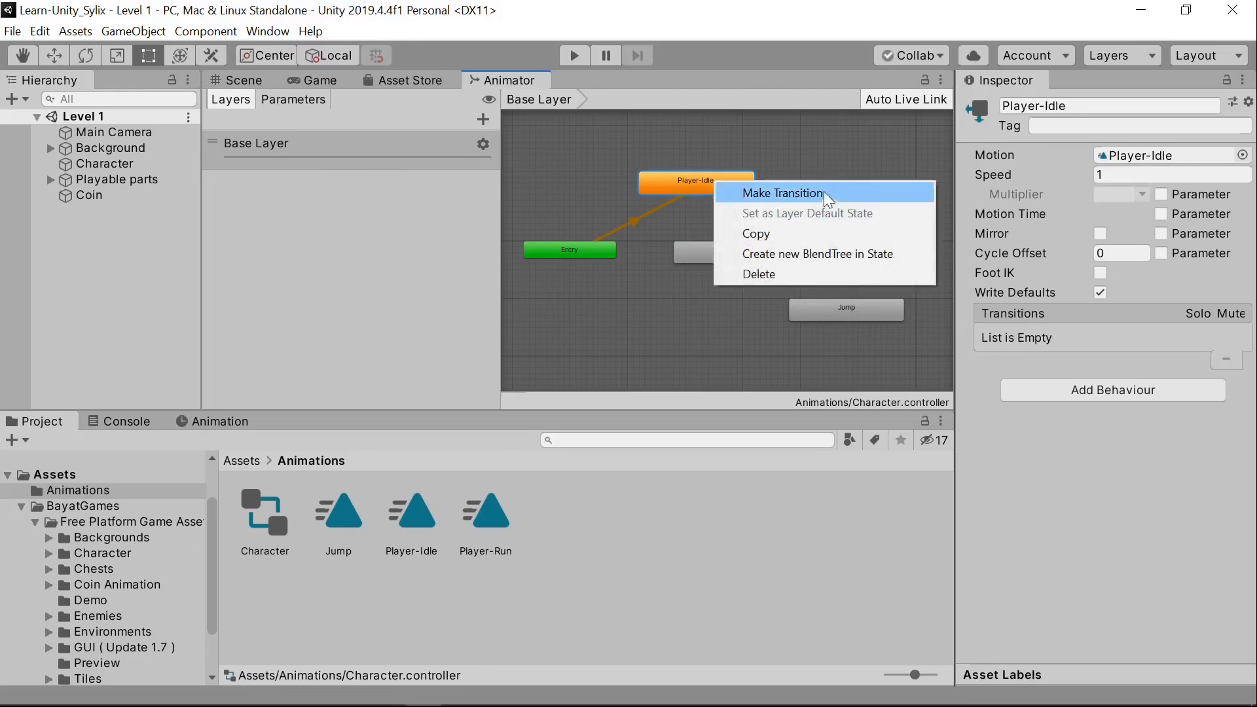
pyautogui.click(824, 195)
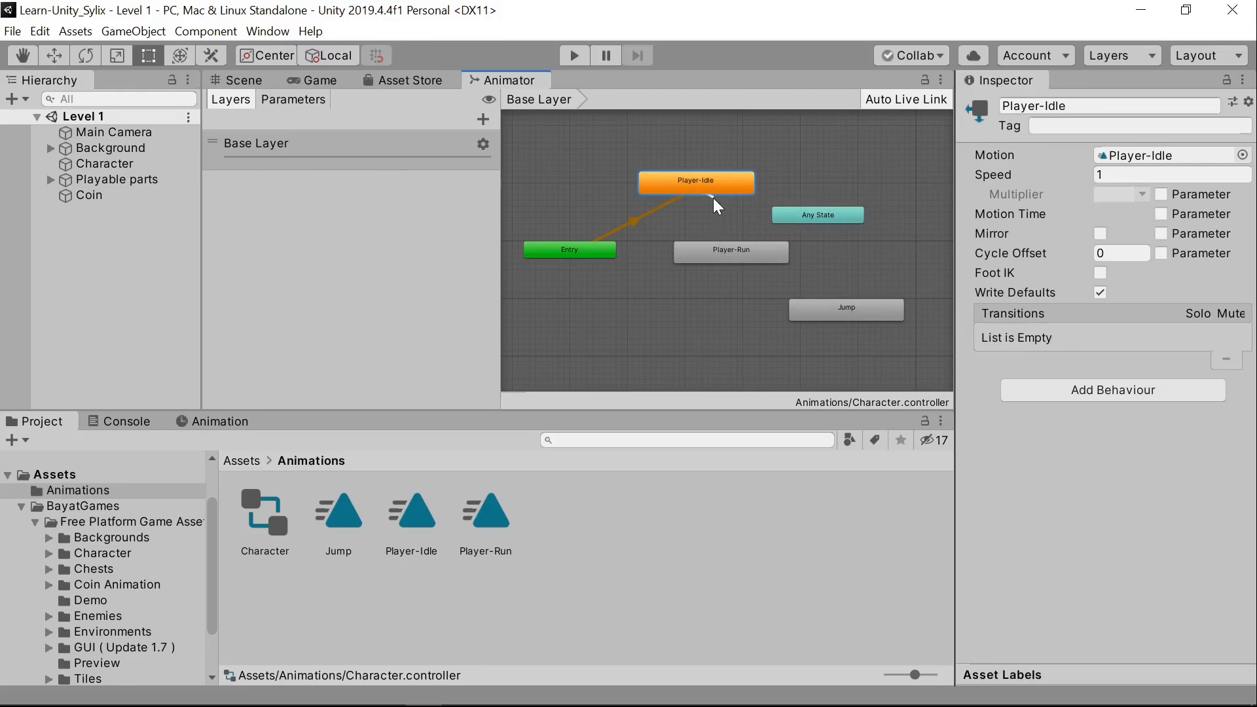
pyautogui.click(743, 254)
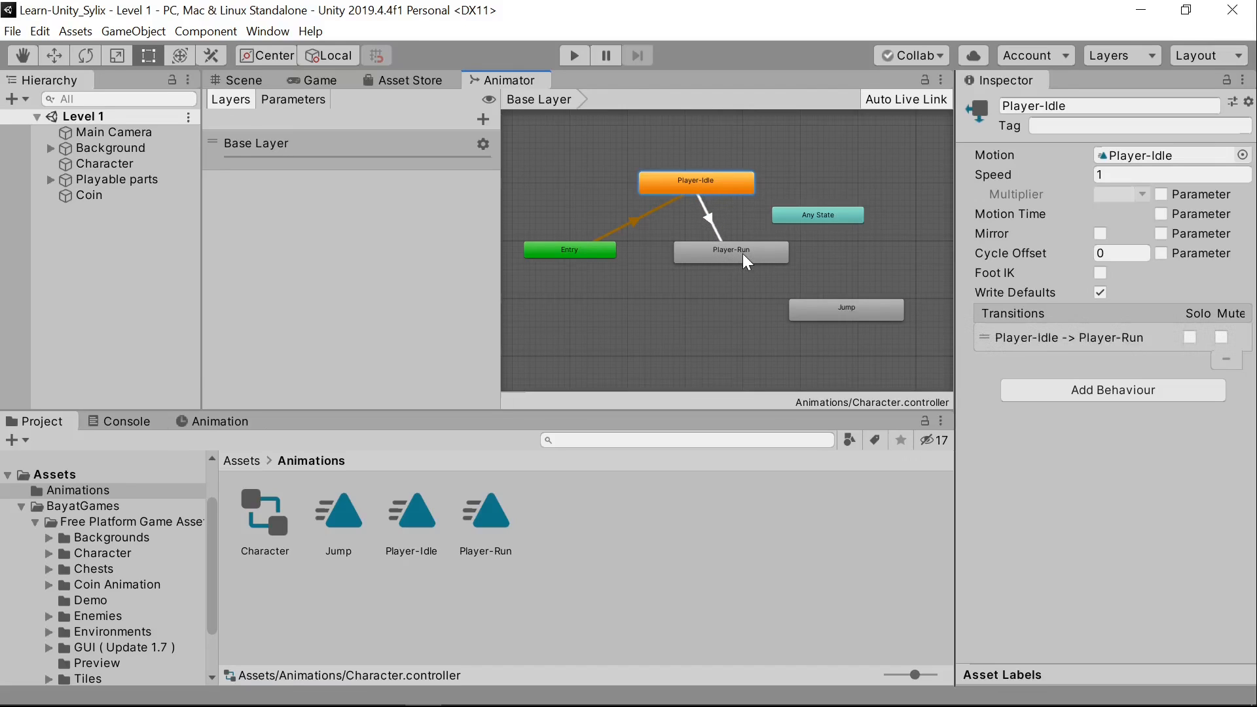
# Step: Make a return transition from Player-Run to Player-Idle
pyautogui.click(743, 288)
pyautogui.click(746, 248)
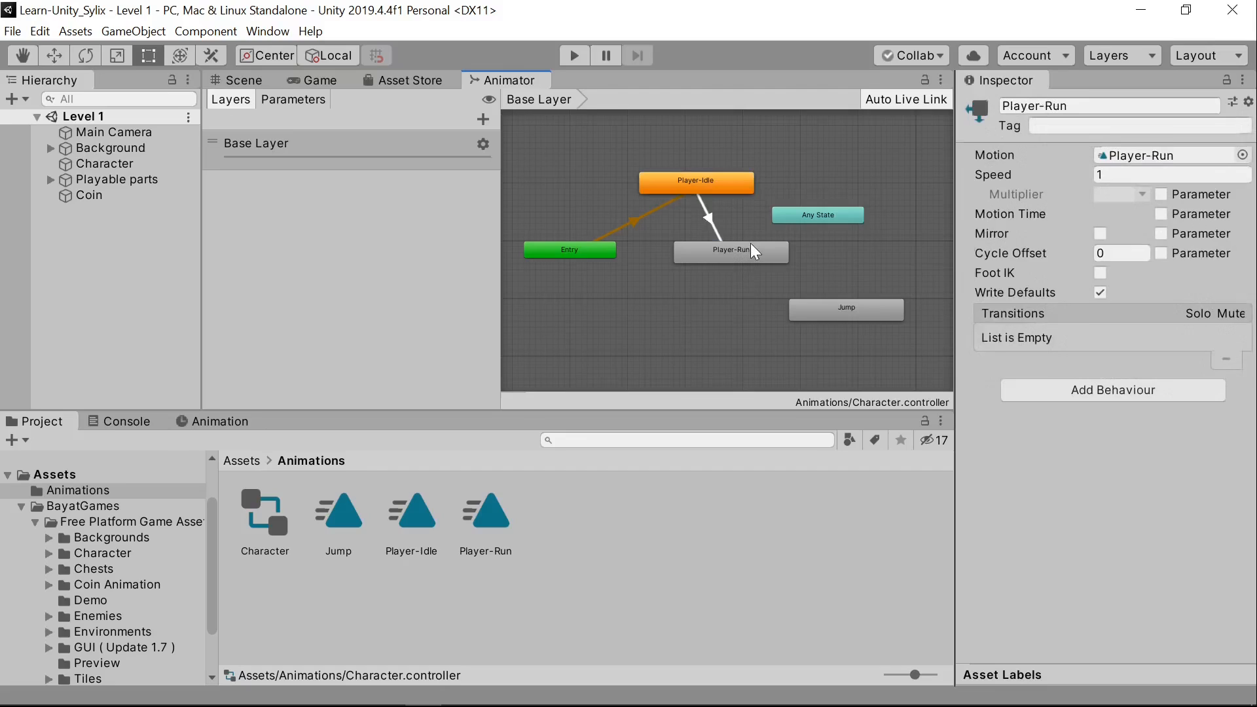
pyautogui.rightClick(750, 243)
pyautogui.click(825, 255)
pyautogui.click(728, 190)
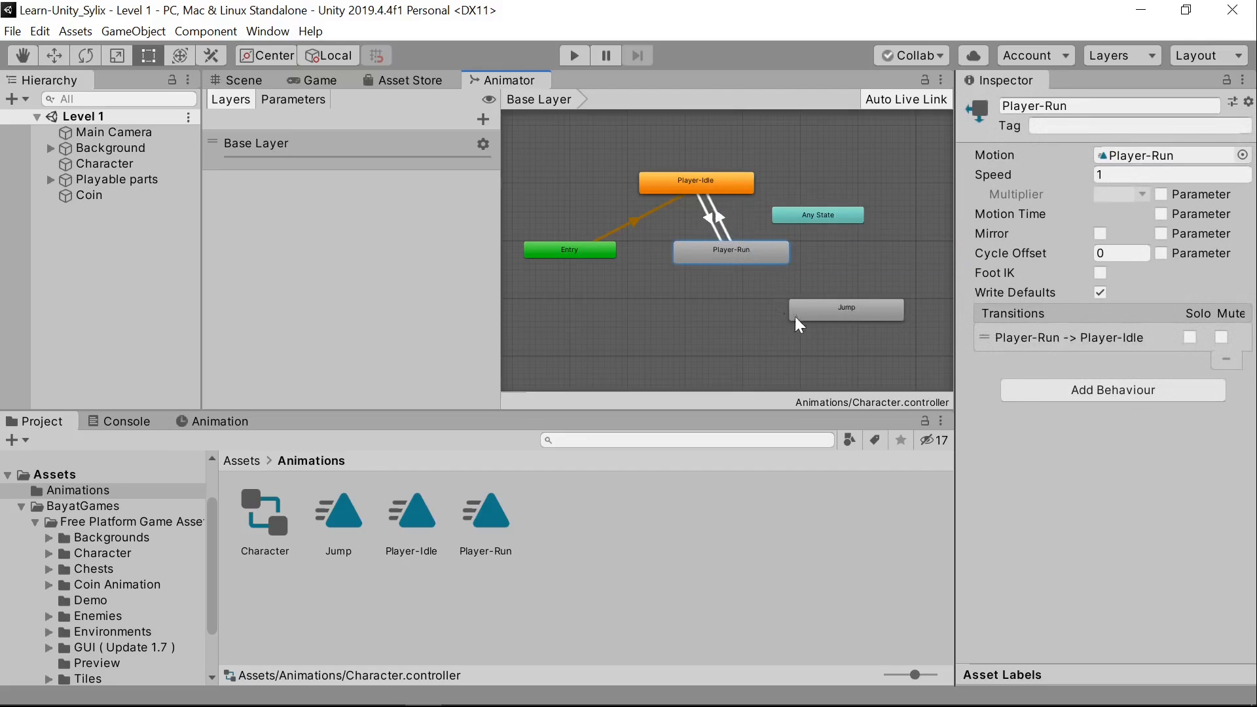
# Step: Rearrange the state graph with Any State below Entry and Jump below Player-Run
pyautogui.moveTo(852, 318); pyautogui.dragTo(734, 317)
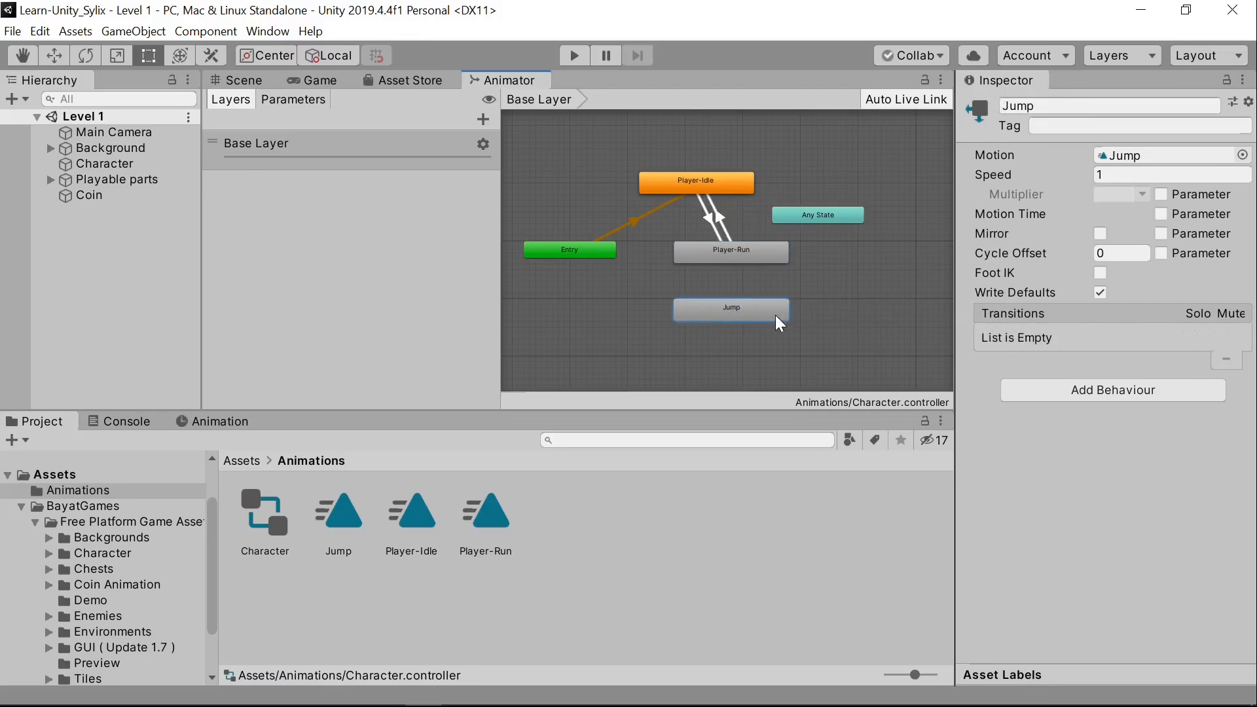
pyautogui.moveTo(844, 213); pyautogui.dragTo(608, 303)
pyautogui.moveTo(718, 309); pyautogui.dragTo(701, 349)
pyautogui.click(592, 303)
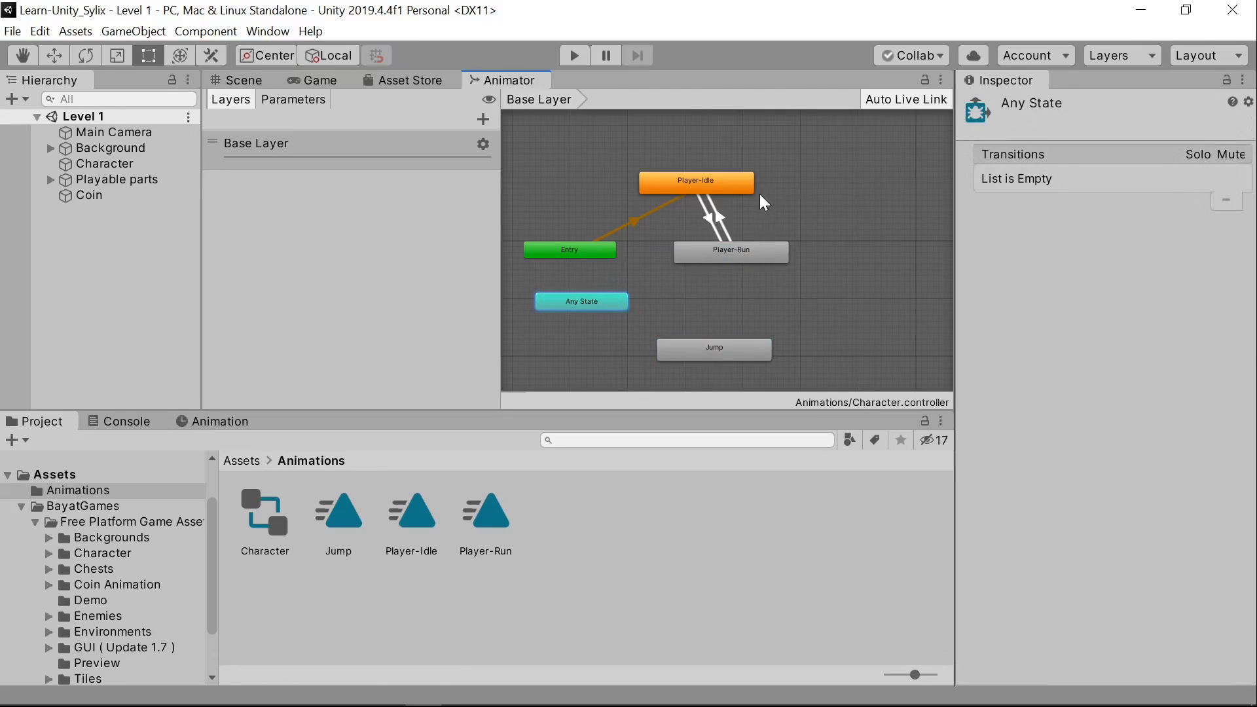
# Step: Make a transition from Any State to Jump
pyautogui.rightClick(599, 303)
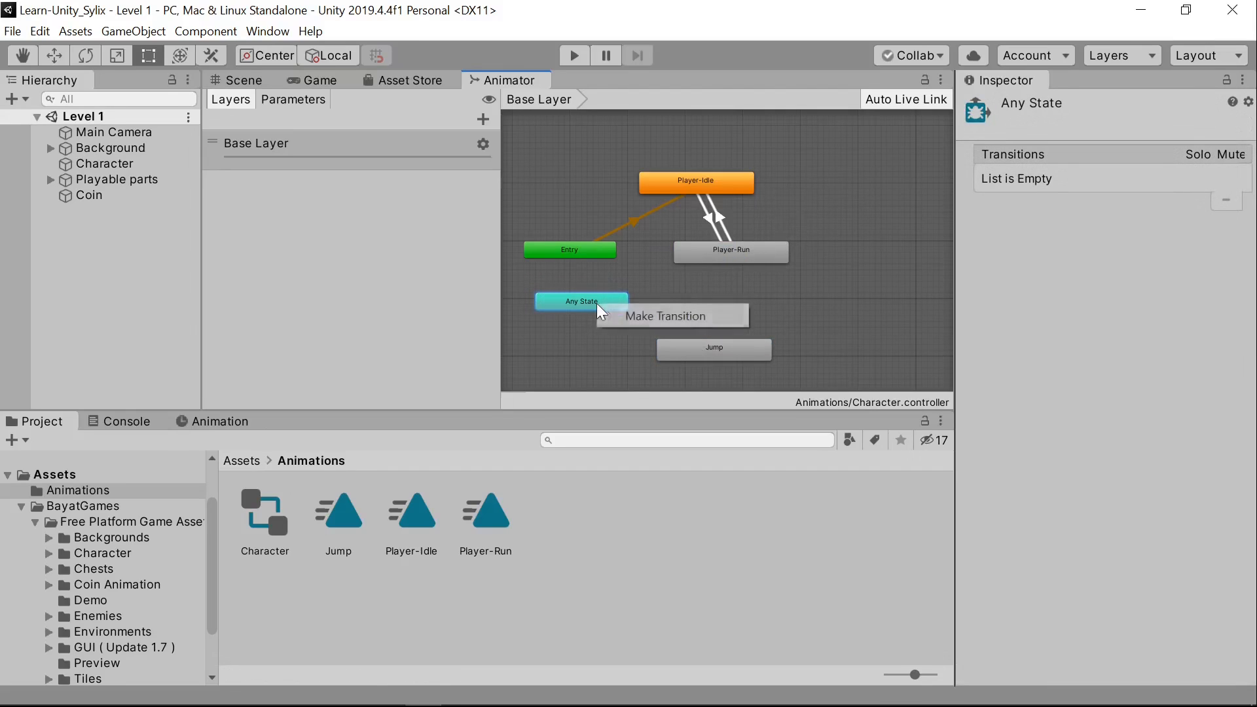
pyautogui.click(730, 317)
pyautogui.click(720, 356)
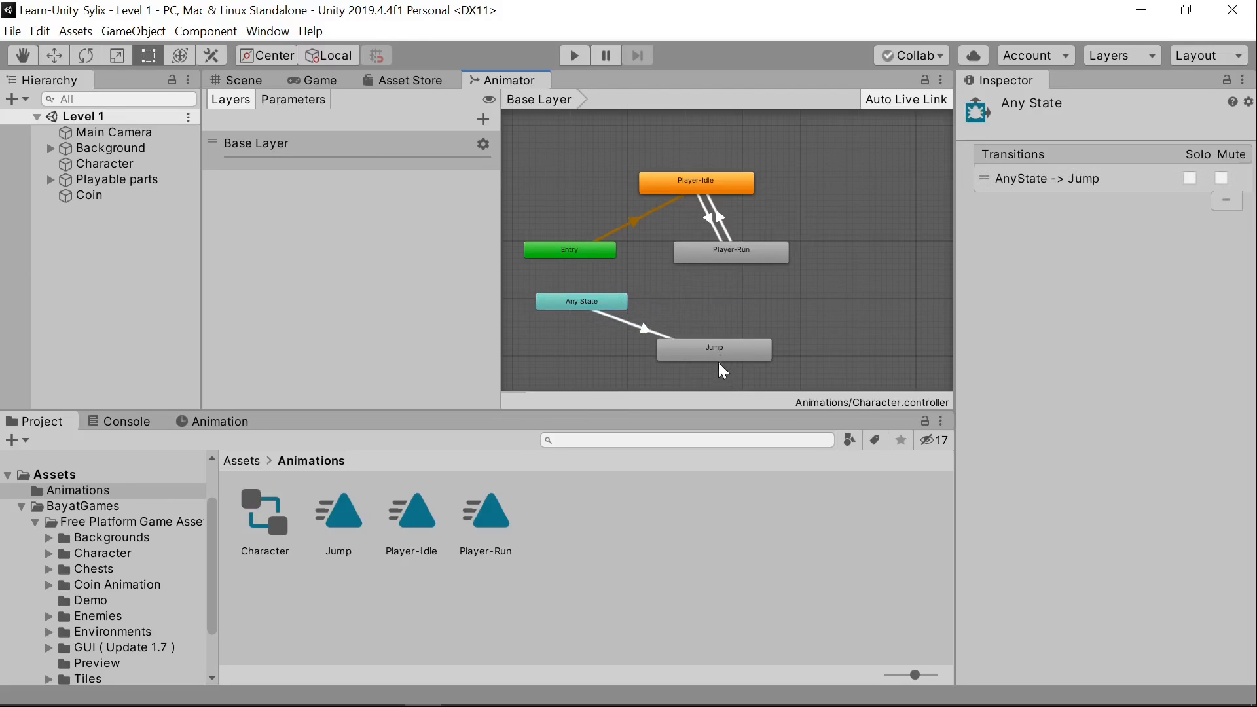
# Step: Make a transition from Jump to Player-Run and move the Jump state further right in the graph
pyautogui.rightClick(733, 352)
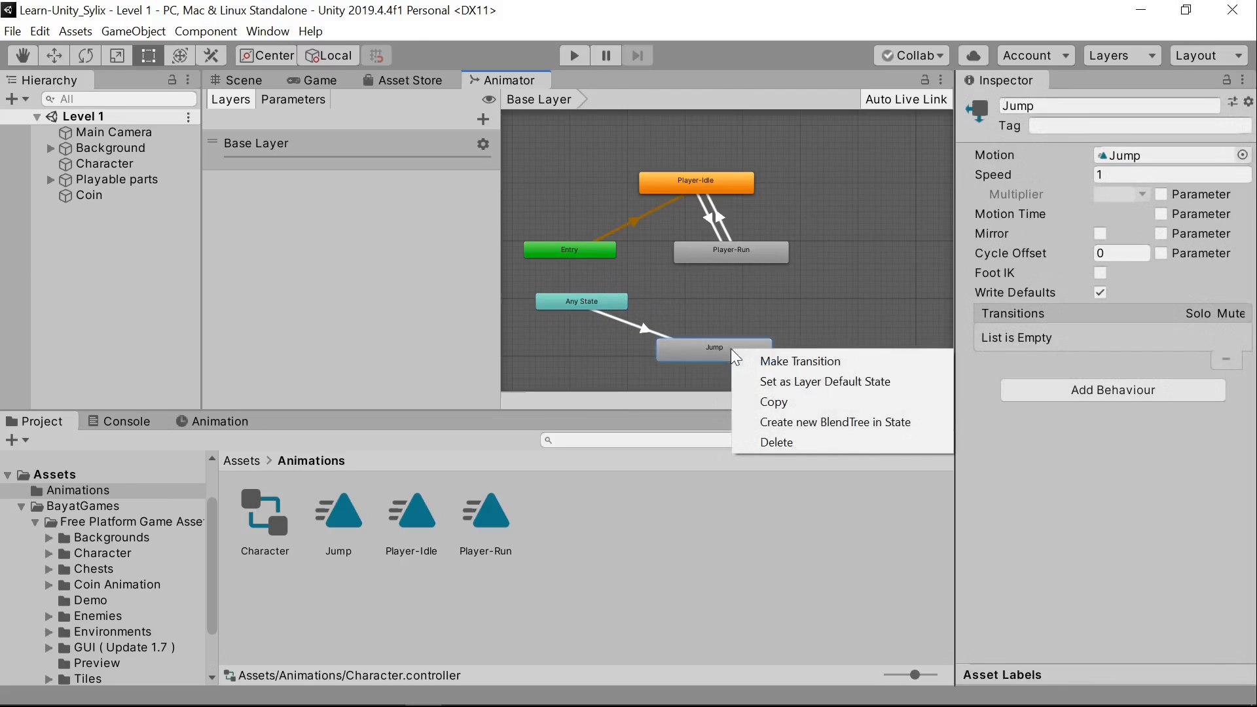
pyautogui.click(724, 359)
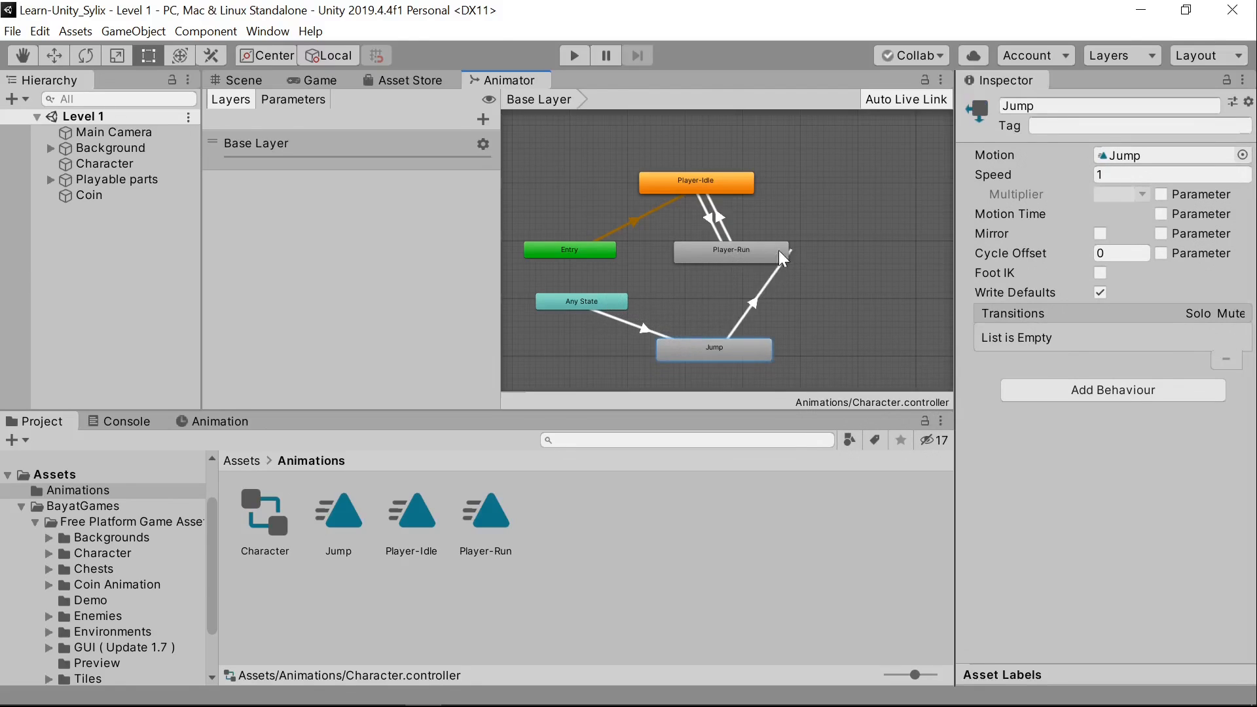
pyautogui.click(598, 308)
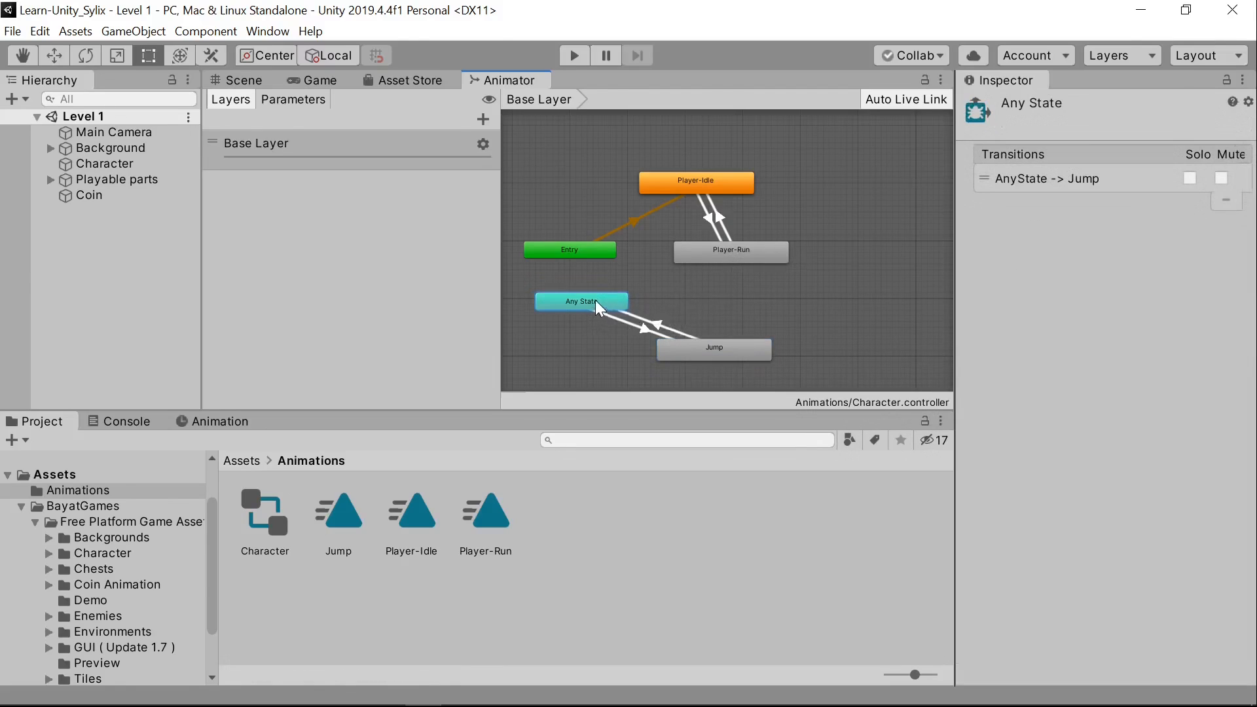
pyautogui.click(747, 259)
pyautogui.moveTo(743, 343); pyautogui.dragTo(857, 320)
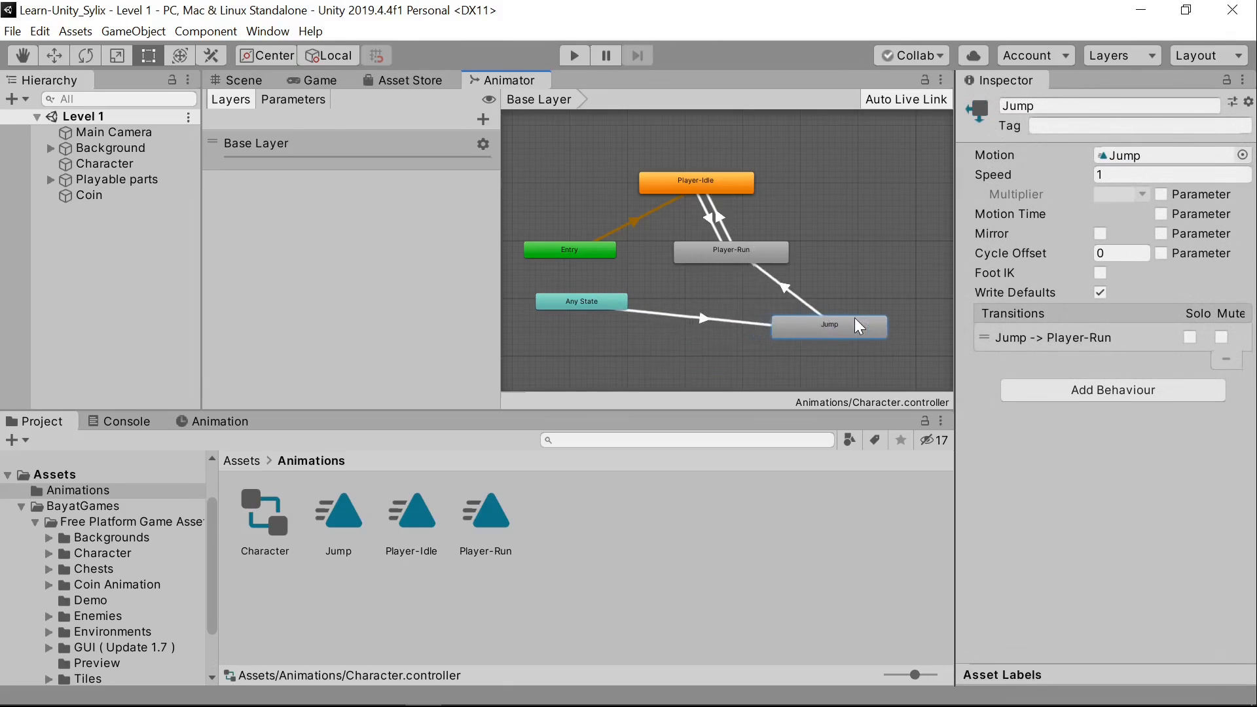
# Step: Make a transition from Jump to Player-Idle and shift Player-Run left so the transition lines are separated
pyautogui.rightClick(856, 320)
pyautogui.click(891, 329)
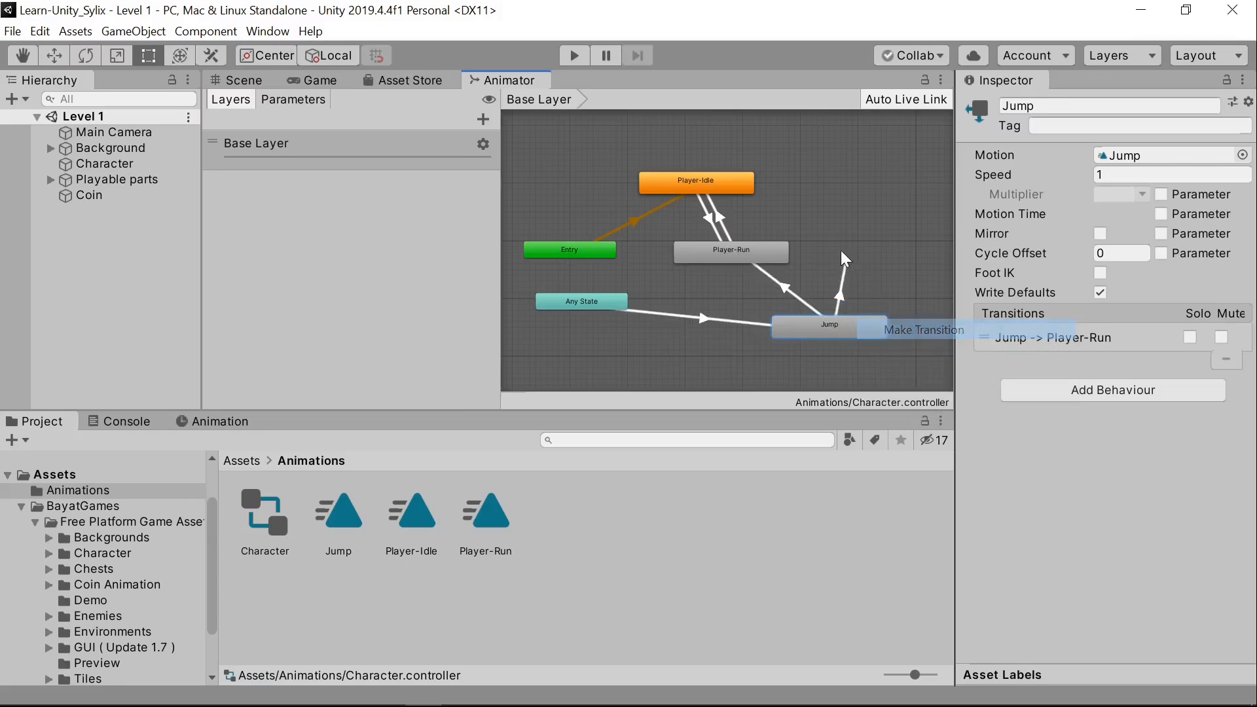
pyautogui.click(741, 187)
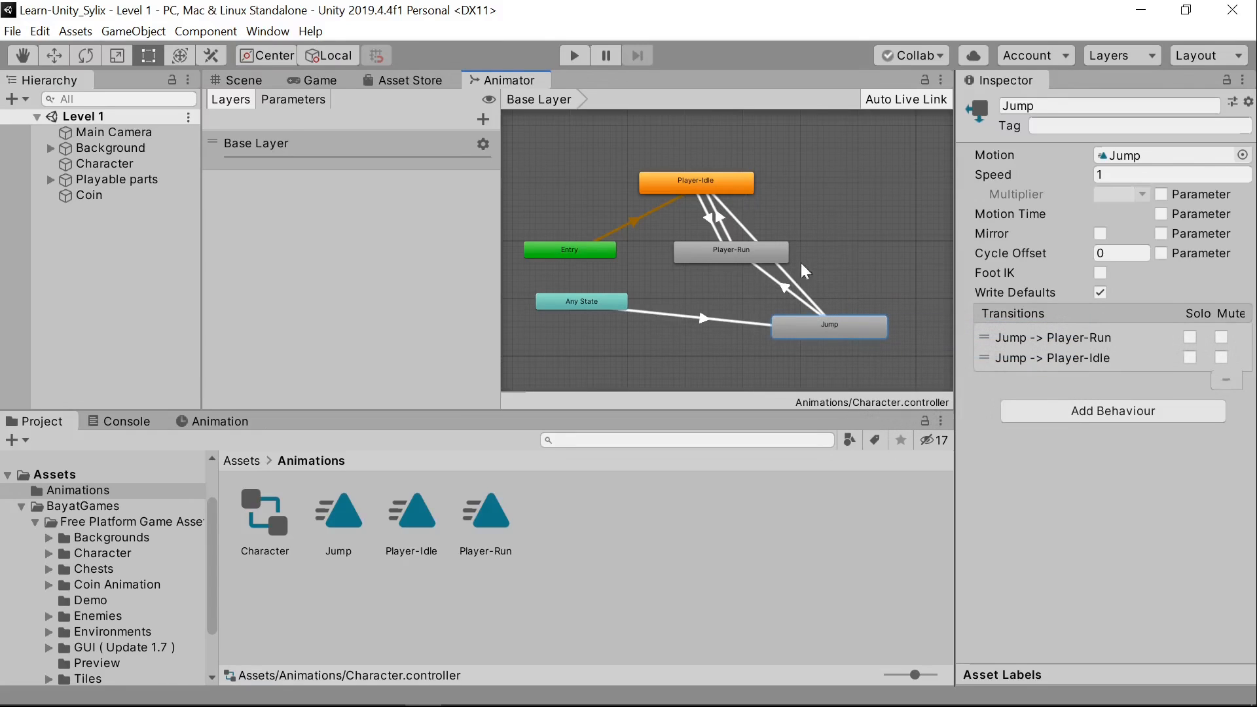
pyautogui.moveTo(733, 250); pyautogui.dragTo(689, 265)
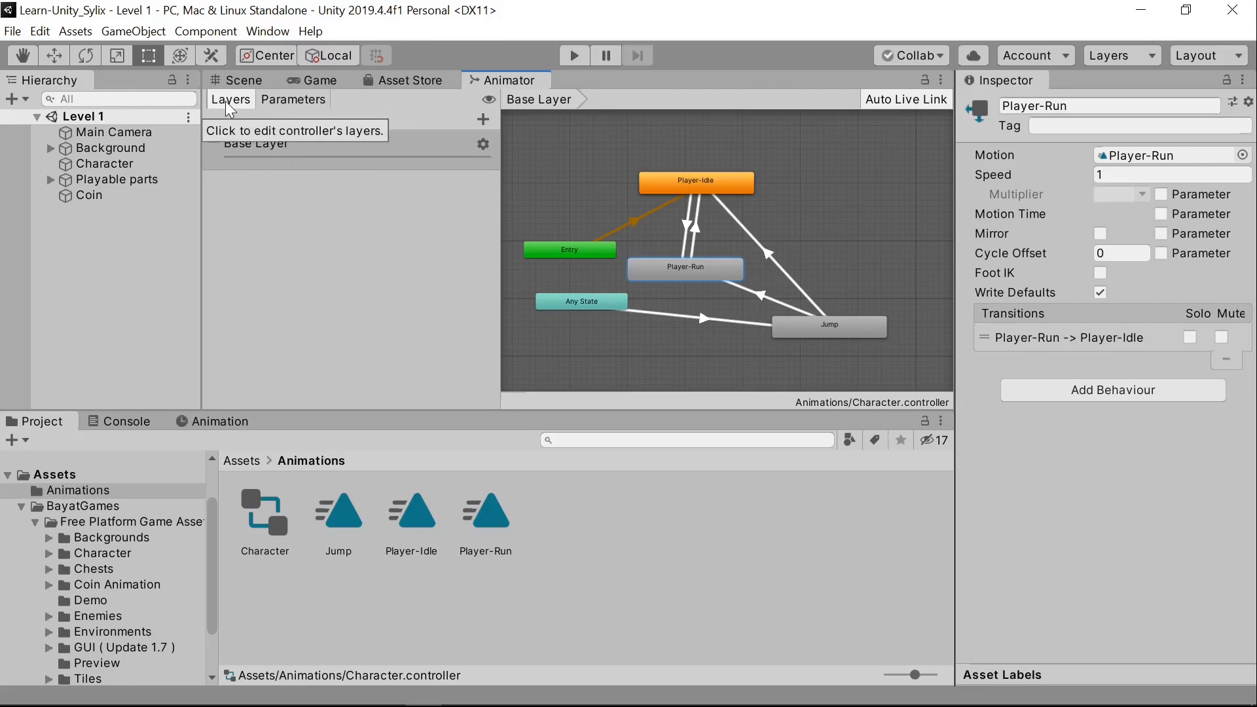
# Step: Delete the existing Running and Jumping parameters from the Animator controller
pyautogui.click(283, 108)
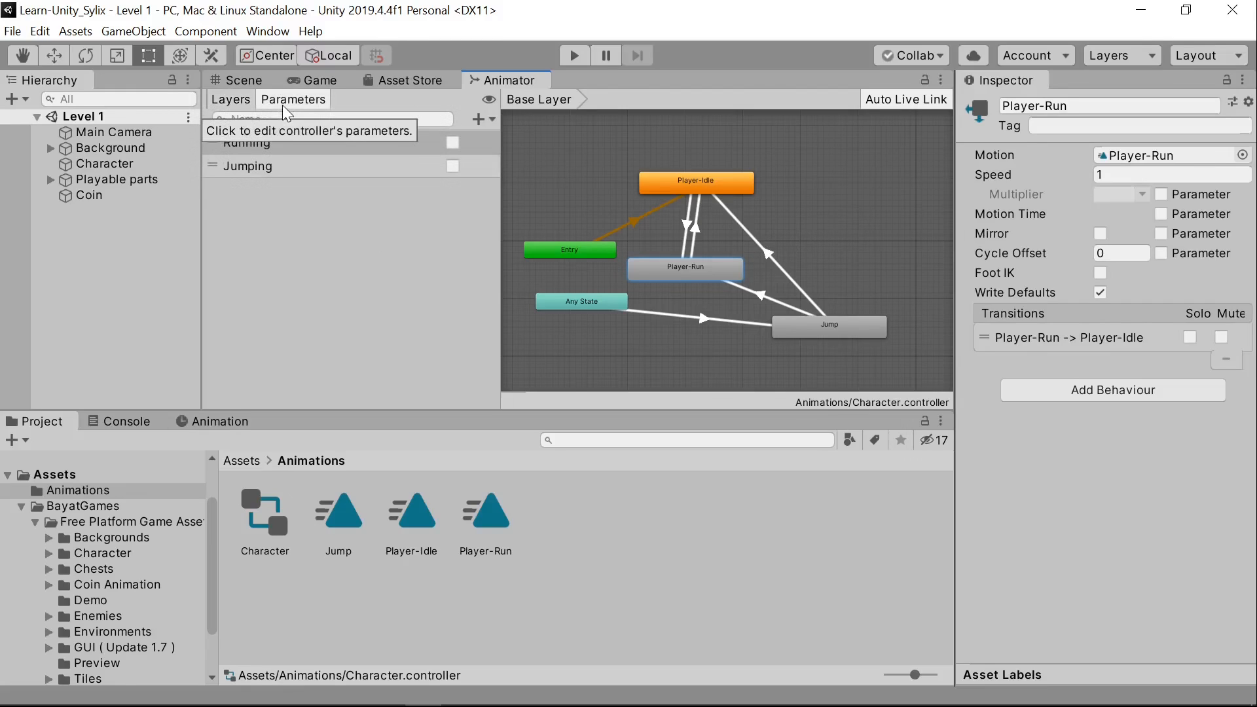
pyautogui.rightClick(262, 143)
pyautogui.click(322, 161)
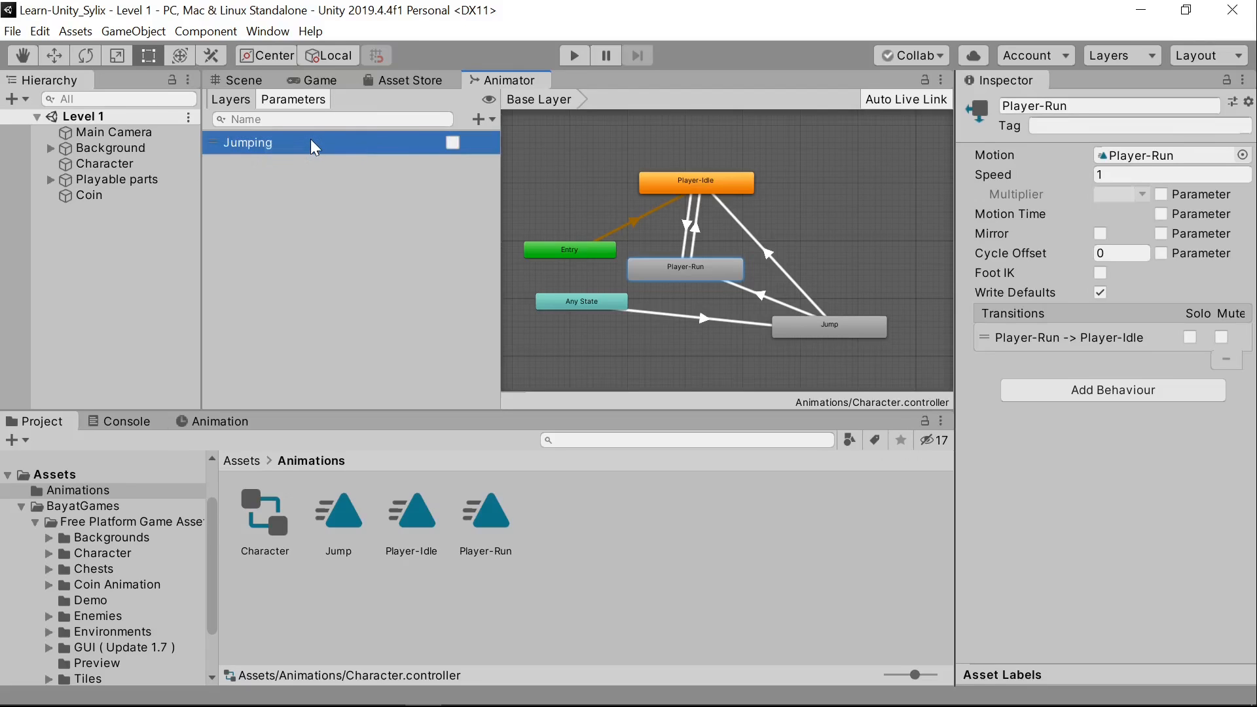
pyautogui.rightClick(310, 138)
pyautogui.click(392, 156)
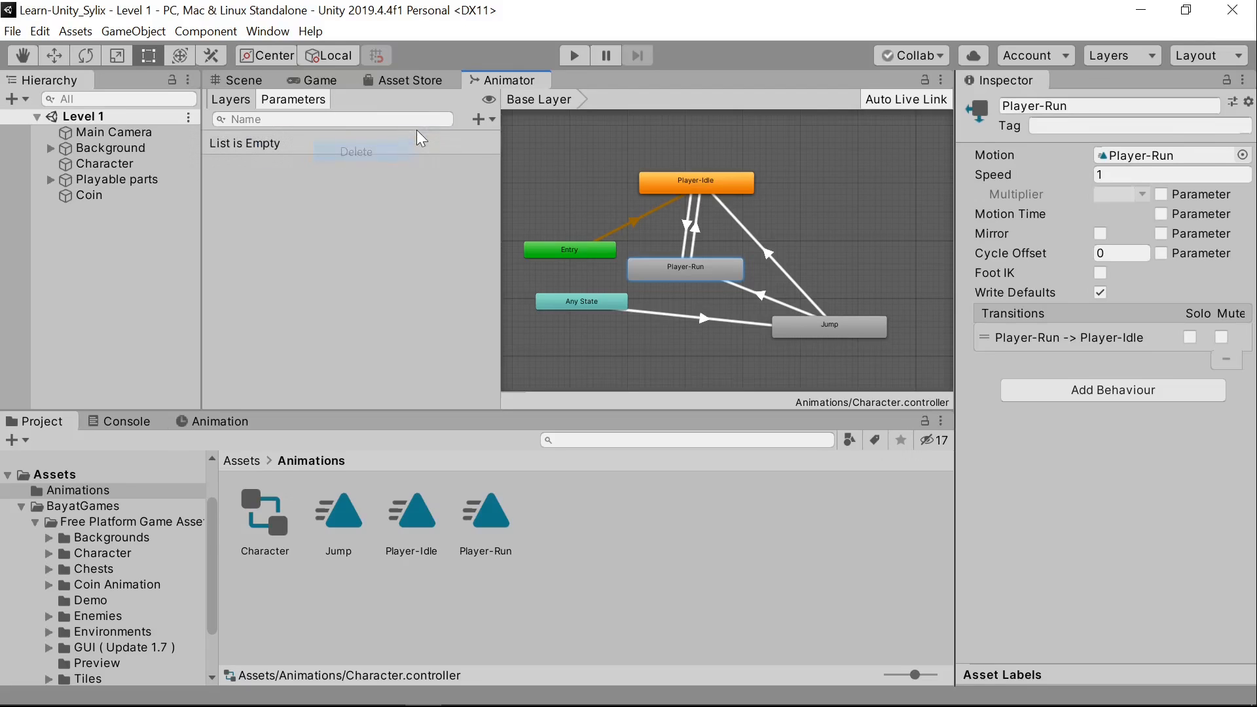
# Step: Add a Bool parameter named Run to the controller
pyautogui.click(478, 118)
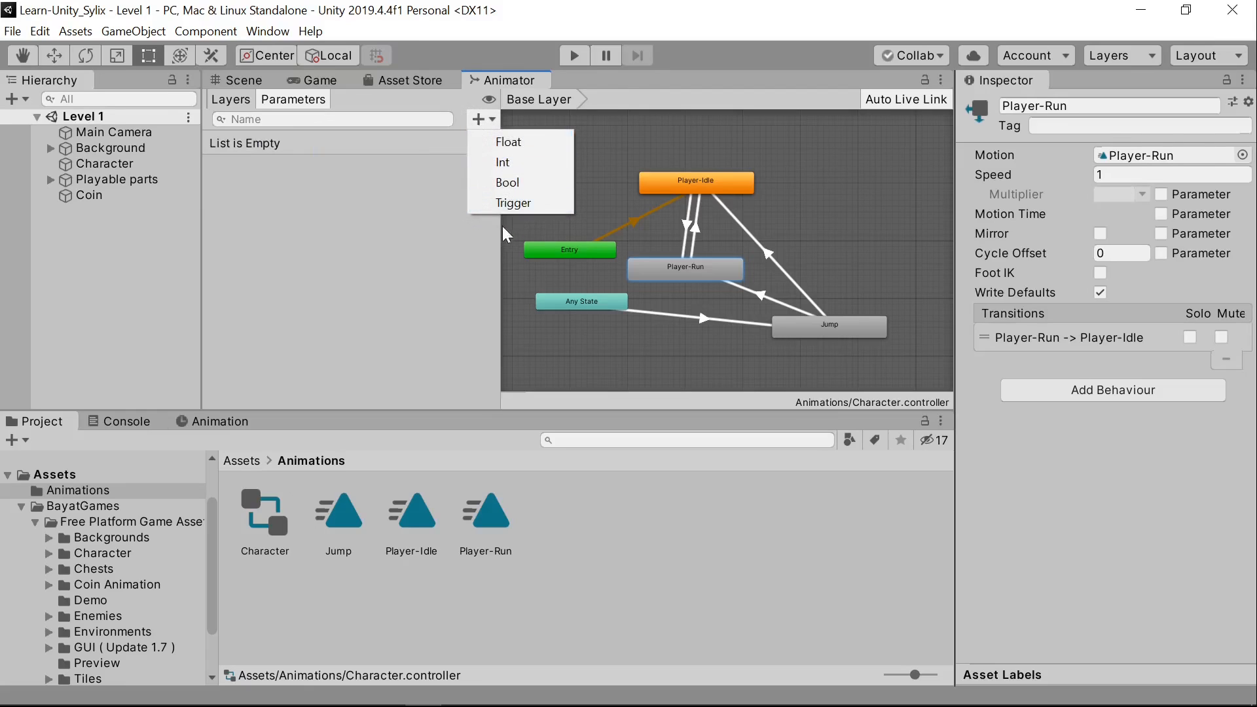
pyautogui.click(533, 183)
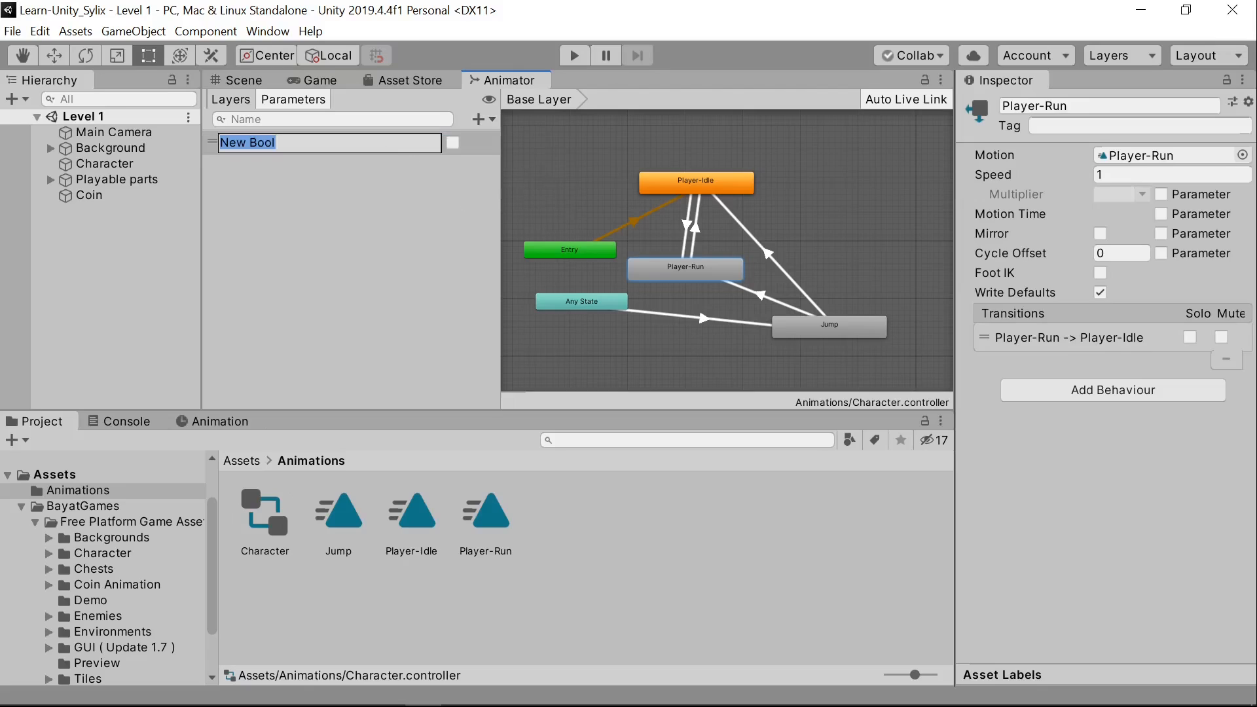
pyautogui.write('Run')
pyautogui.click(361, 141)
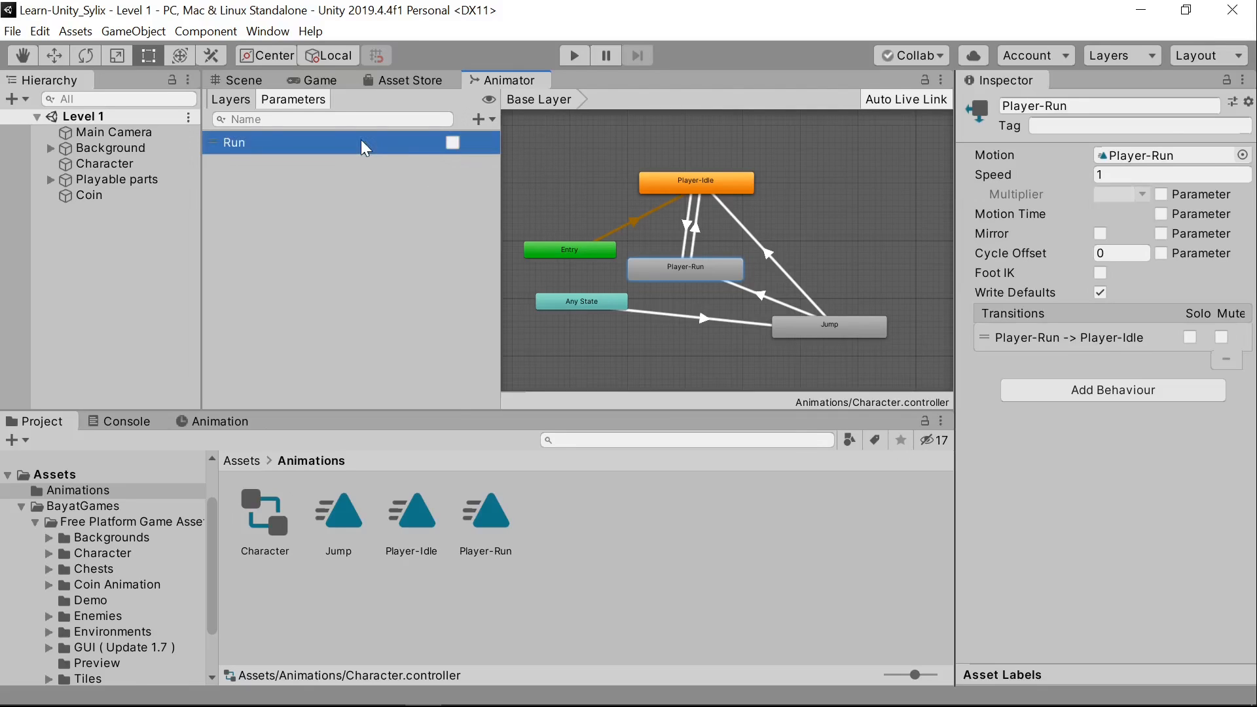
# Step: Add a second Bool parameter named Jump to the controller
pyautogui.click(479, 120)
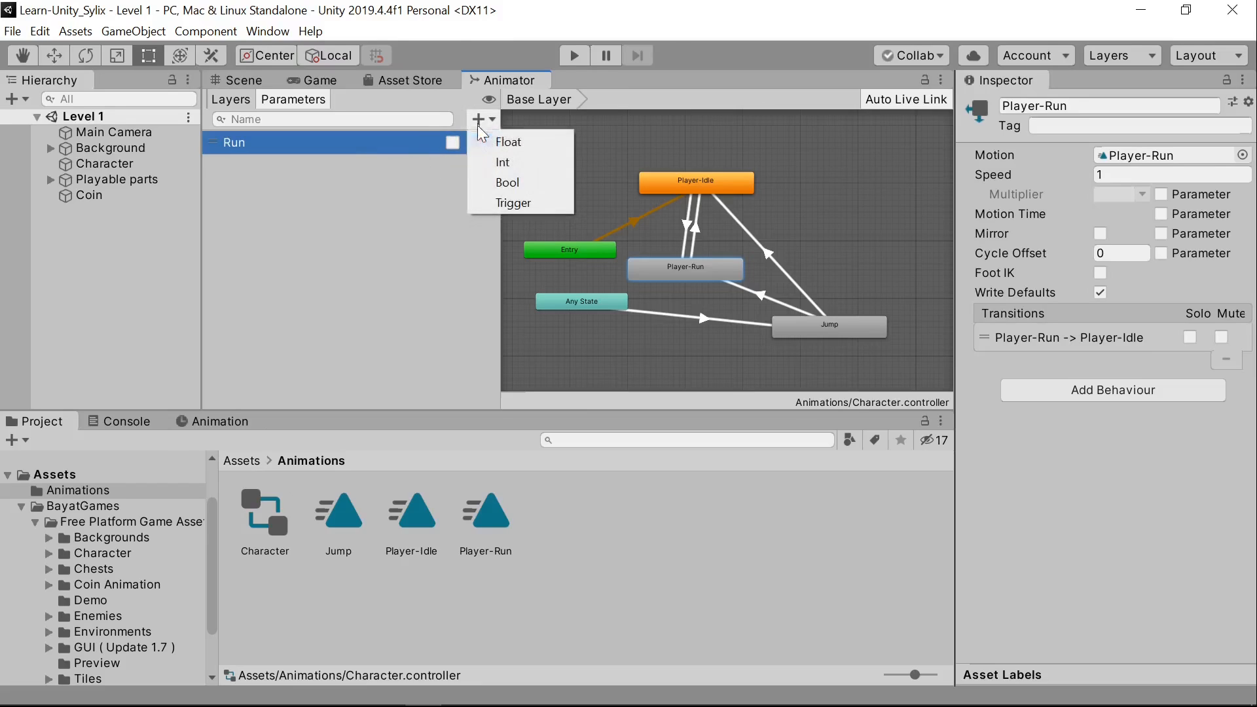
pyautogui.click(514, 185)
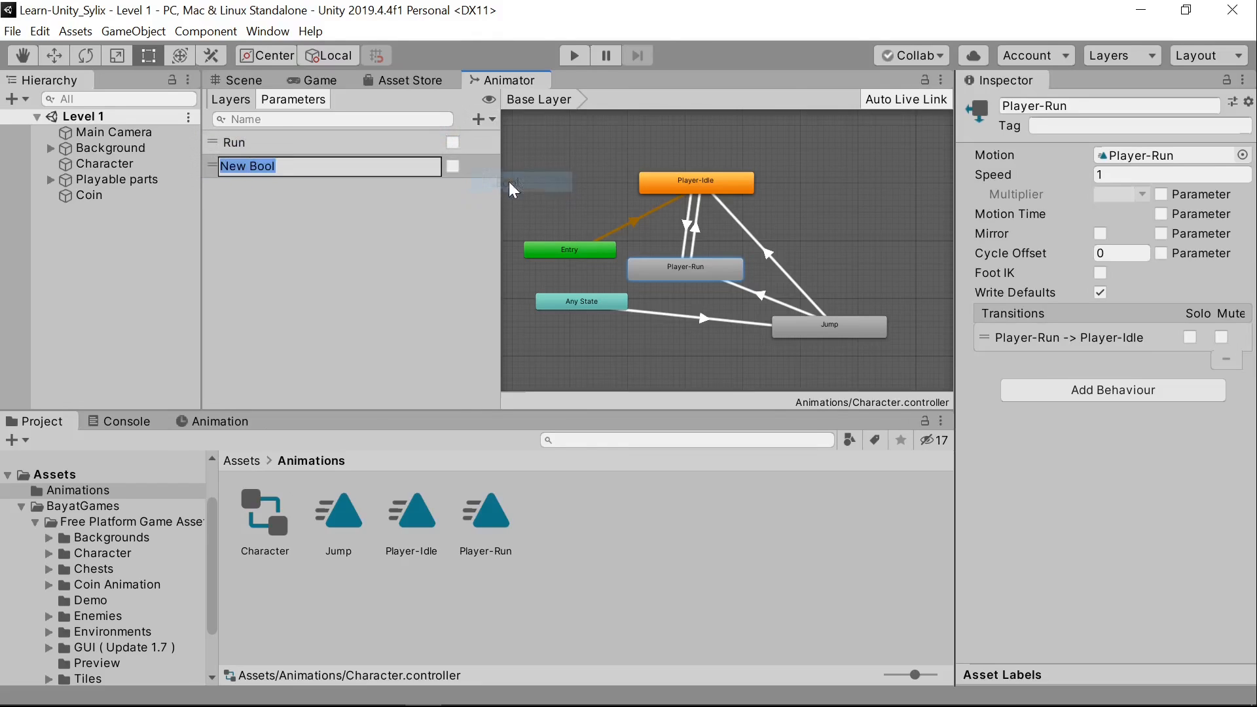
pyautogui.write('Jump')
pyautogui.press('Return')
pyautogui.click(431, 190)
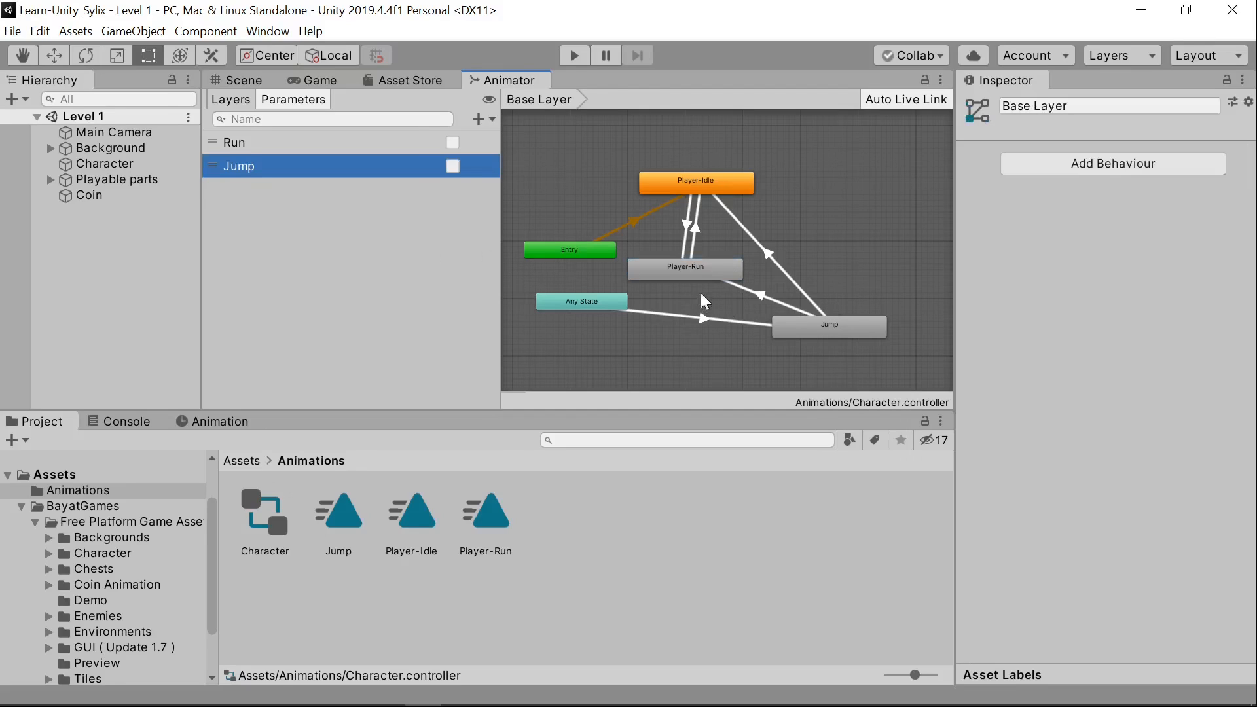
# Step: Add the condition Run true to the Player-Idle to Player-Run transition and Run false to its return transition
pyautogui.click(685, 222)
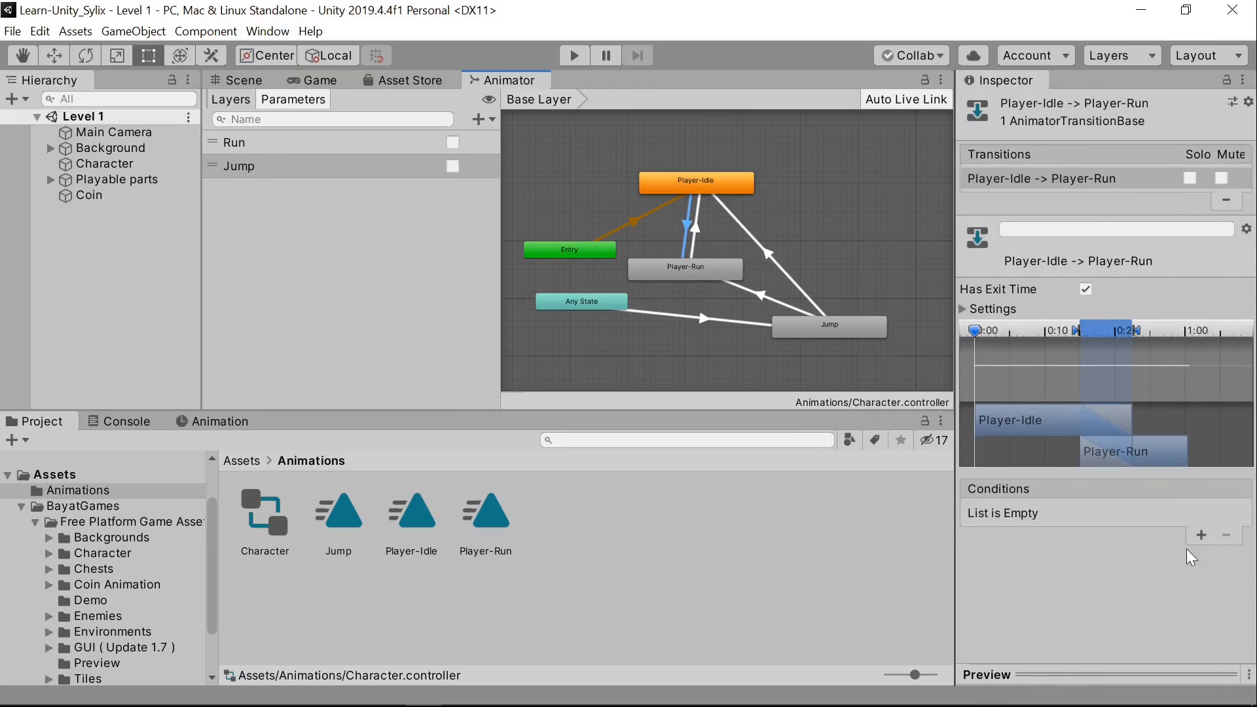
pyautogui.click(1208, 532)
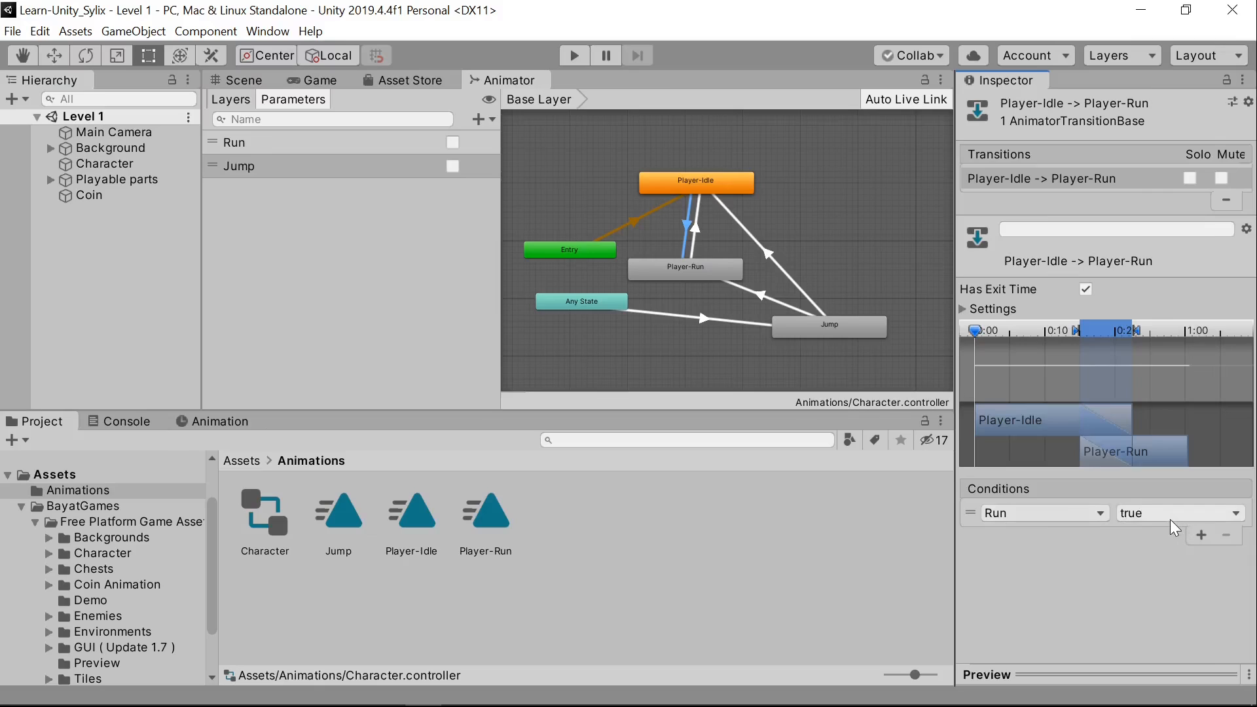
pyautogui.click(696, 230)
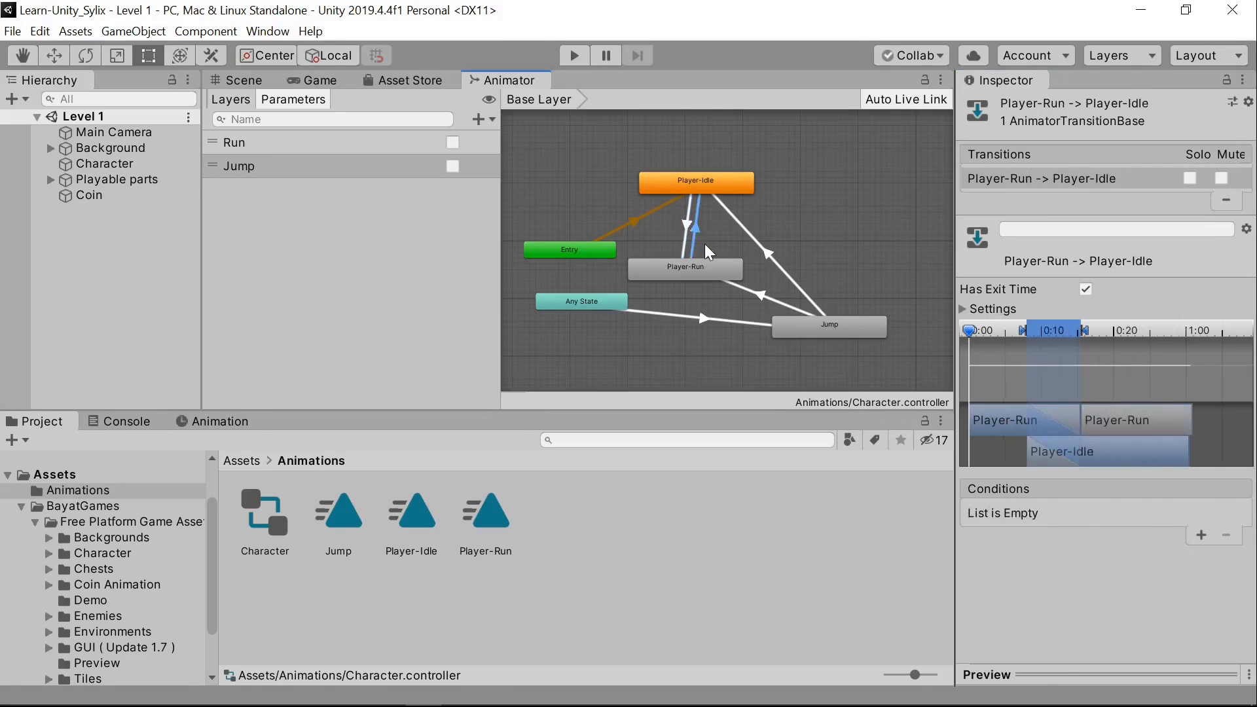
pyautogui.click(1201, 535)
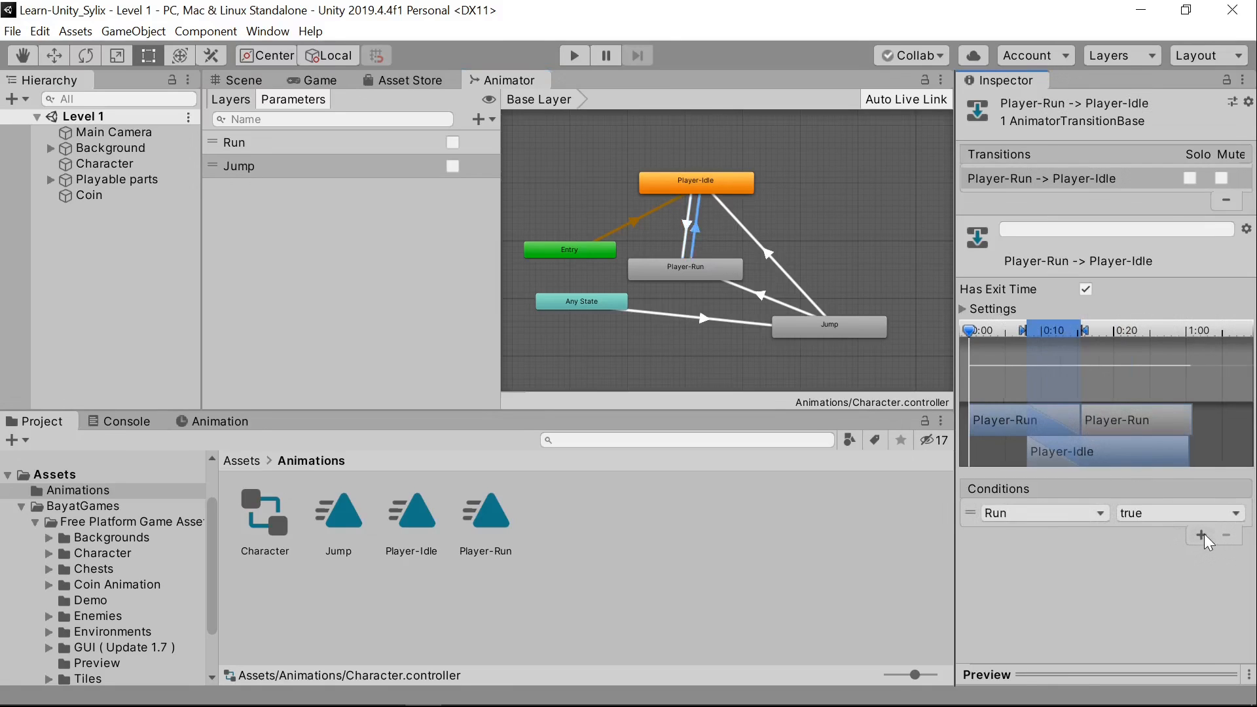
pyautogui.click(1162, 514)
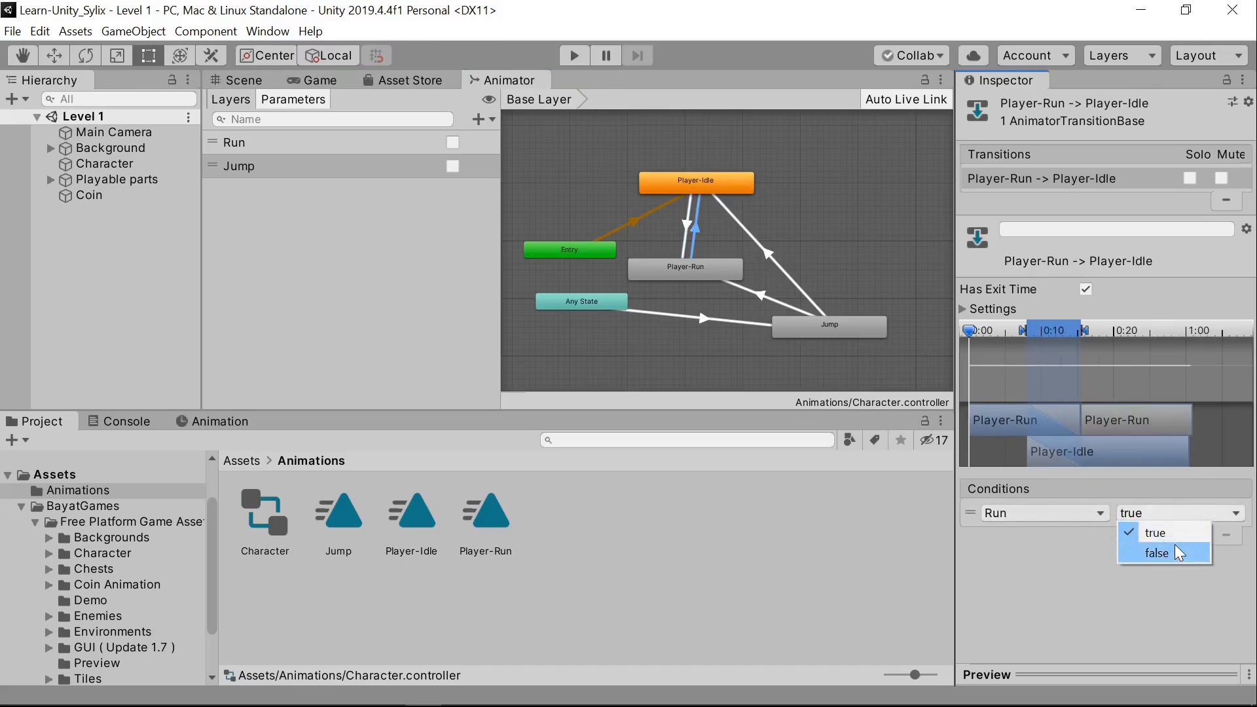
pyautogui.click(1173, 546)
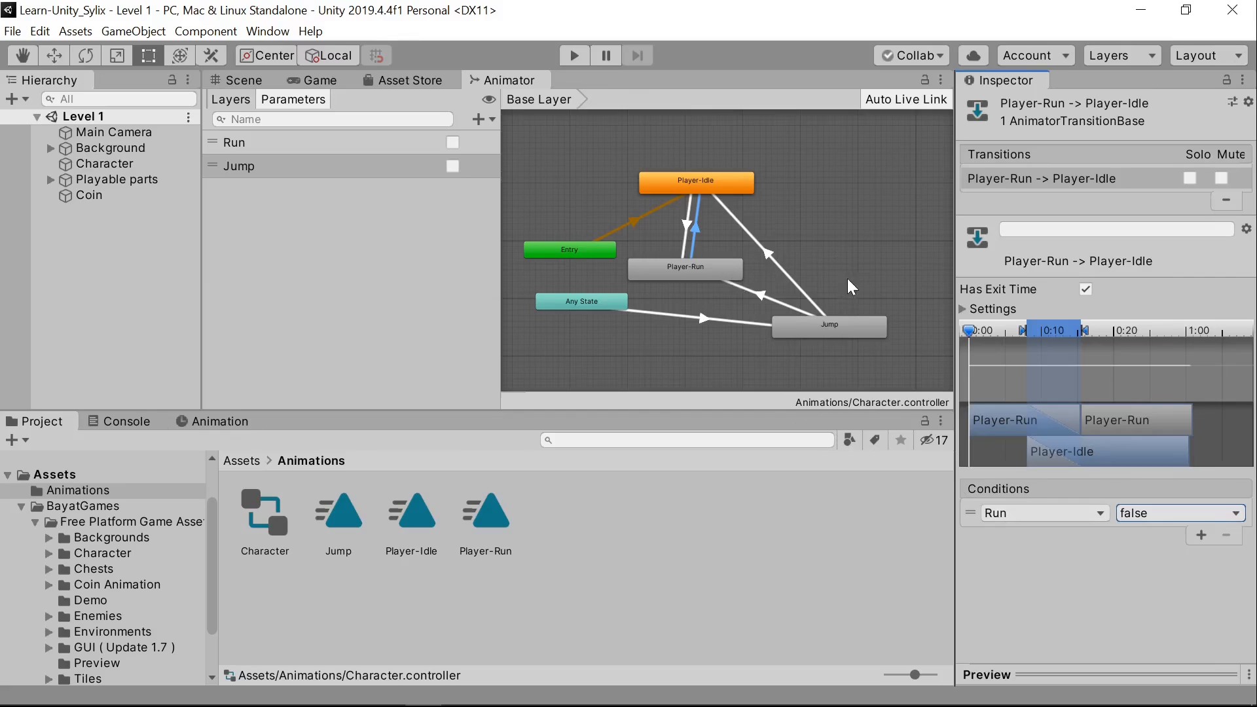
# Step: Set the Player-Idle to Player-Run transition's duration to 0, with Has Exit Time enabled
pyautogui.click(687, 223)
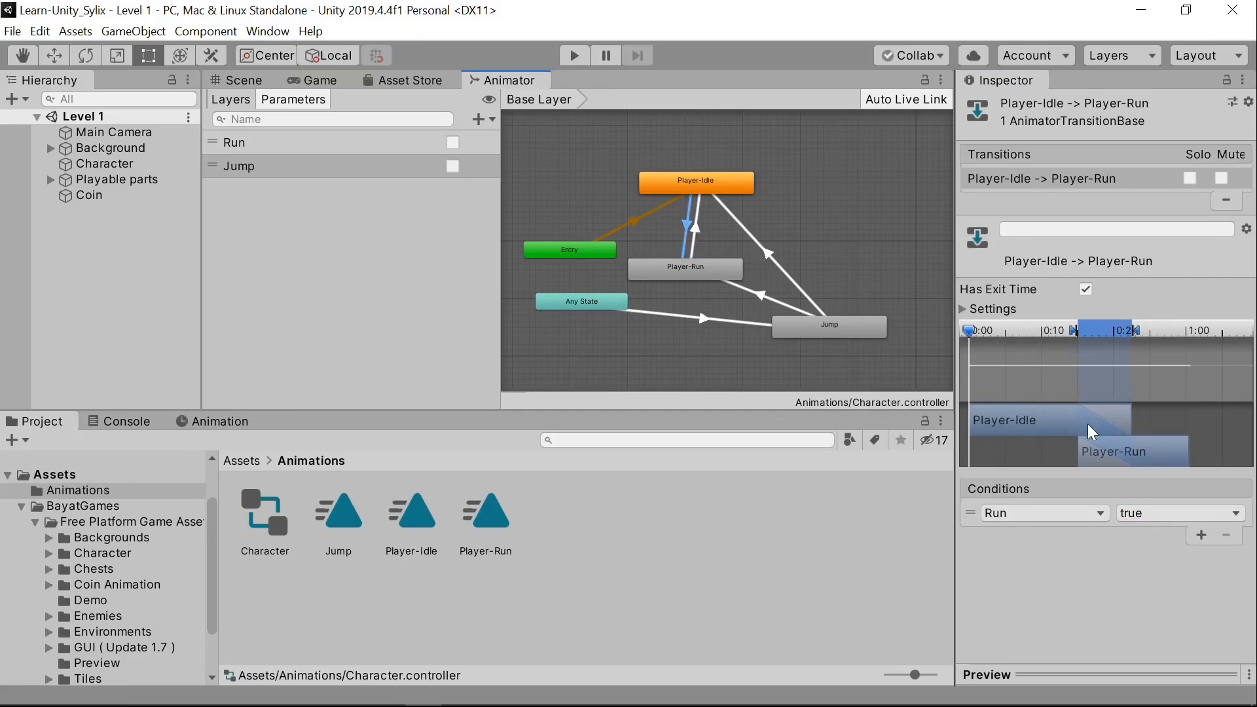
pyautogui.click(1085, 289)
pyautogui.click(1088, 376)
pyautogui.moveTo(1082, 383)
pyautogui.mouseDown()
pyautogui.moveTo(1125, 380)
pyautogui.moveTo(1103, 383)
pyautogui.mouseUp()
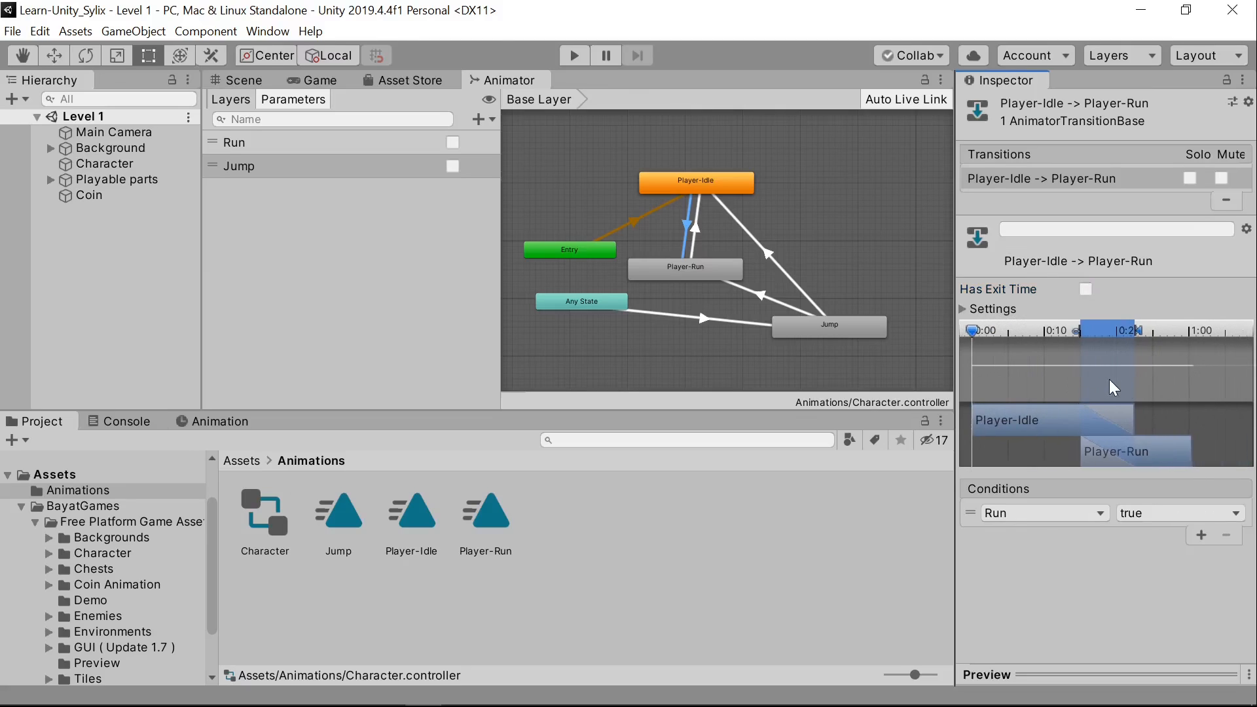
pyautogui.click(963, 309)
pyautogui.click(1012, 368)
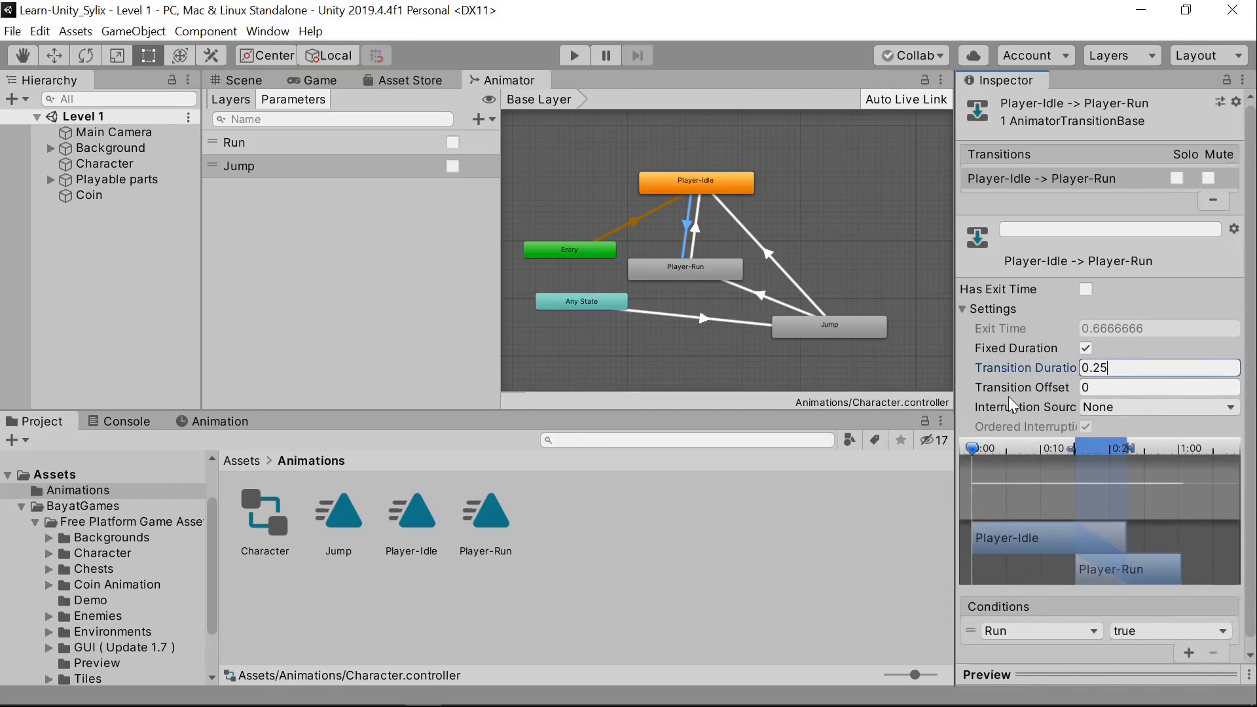
pyautogui.hotkey('ctrl', 'a')
pyautogui.write('0')
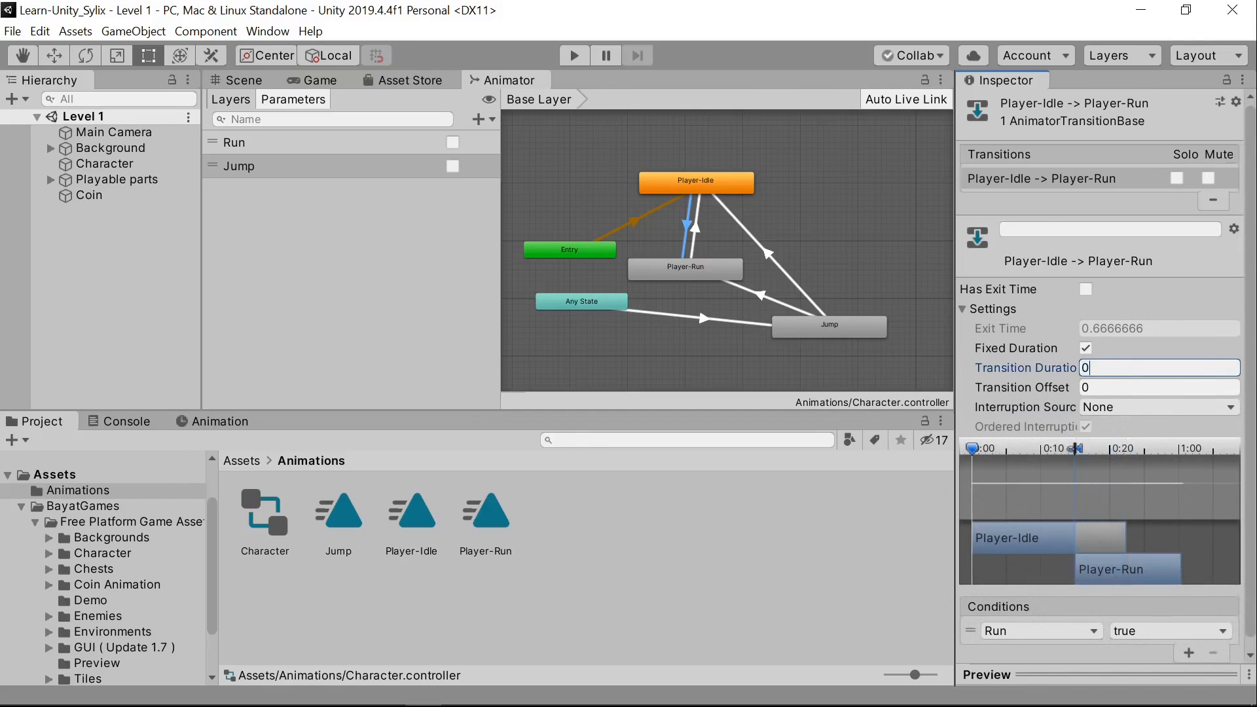
pyautogui.click(1084, 290)
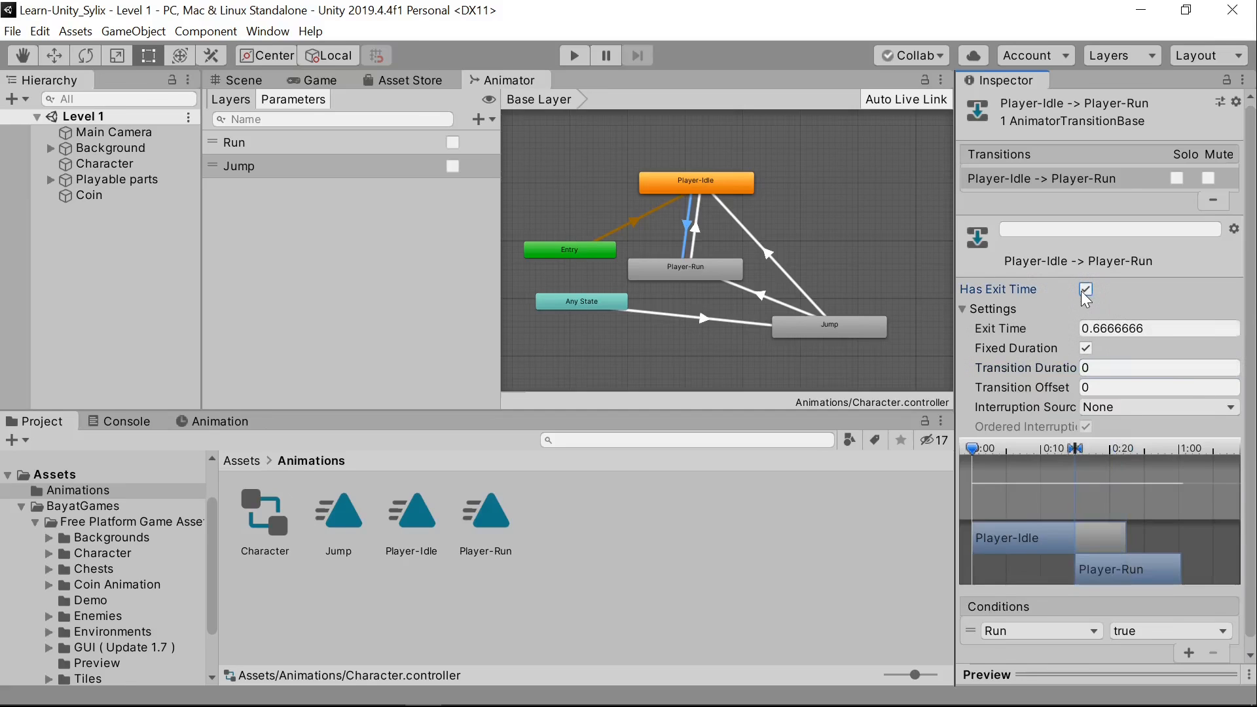
# Step: Set the transition duration of Player-Run to Player-Idle to 0
pyautogui.click(692, 232)
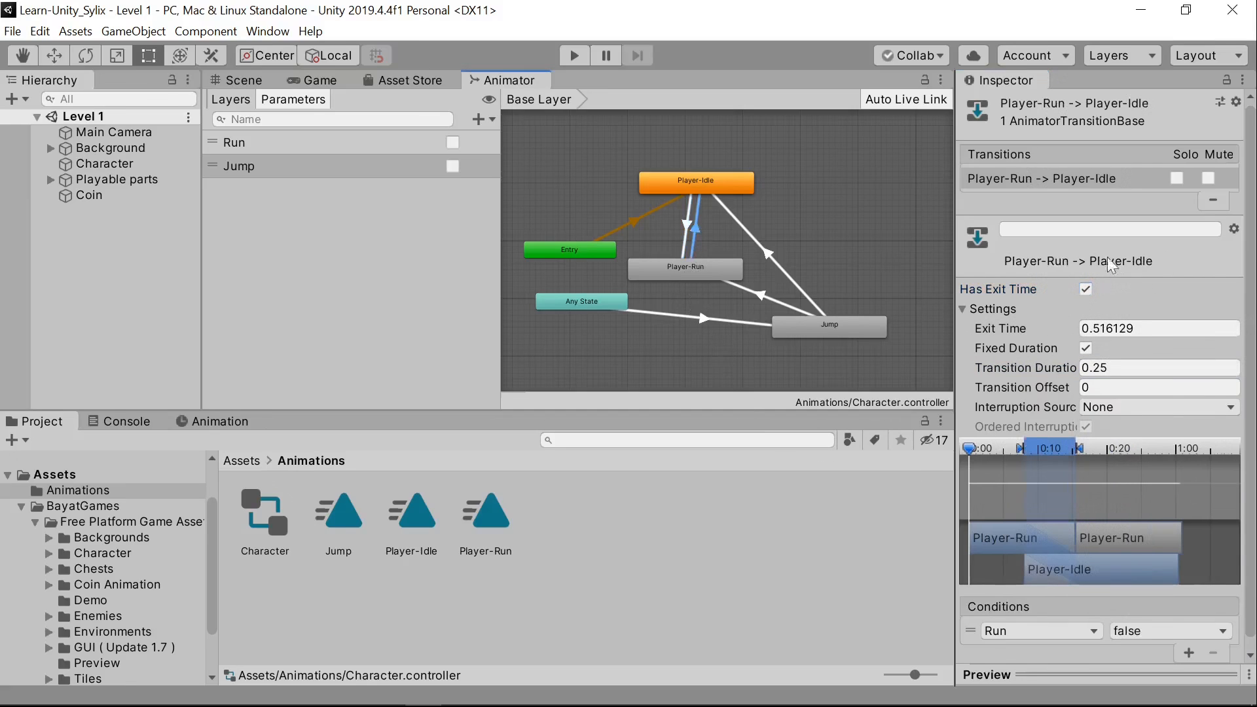
pyautogui.click(1113, 368)
pyautogui.write('0')
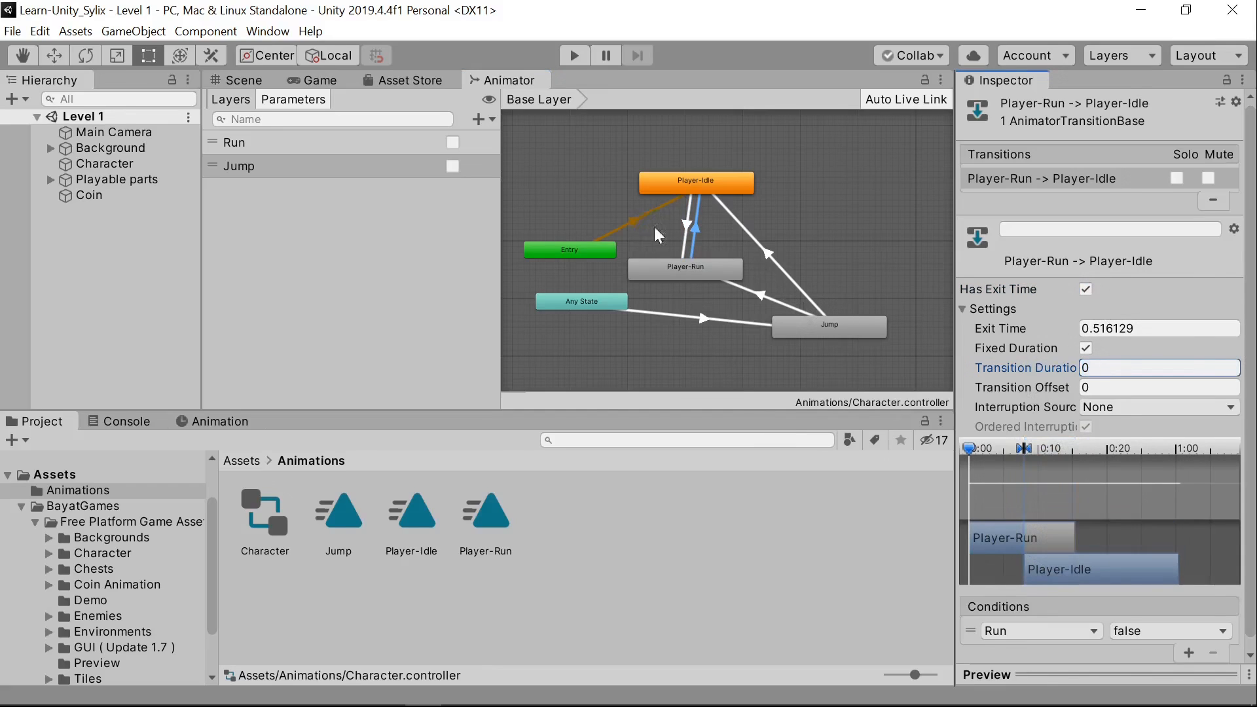
# Step: Add the condition Jump true to the Any State to Jump transition
pyautogui.click(781, 260)
pyautogui.click(778, 269)
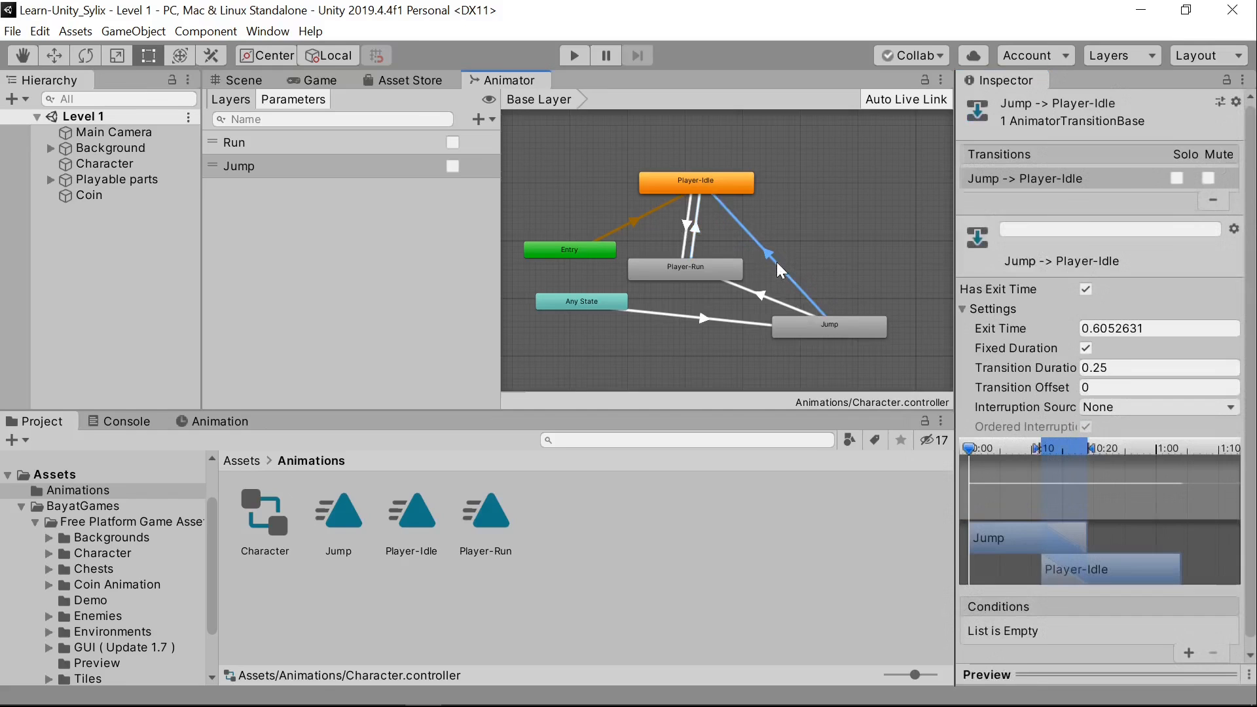
pyautogui.click(708, 315)
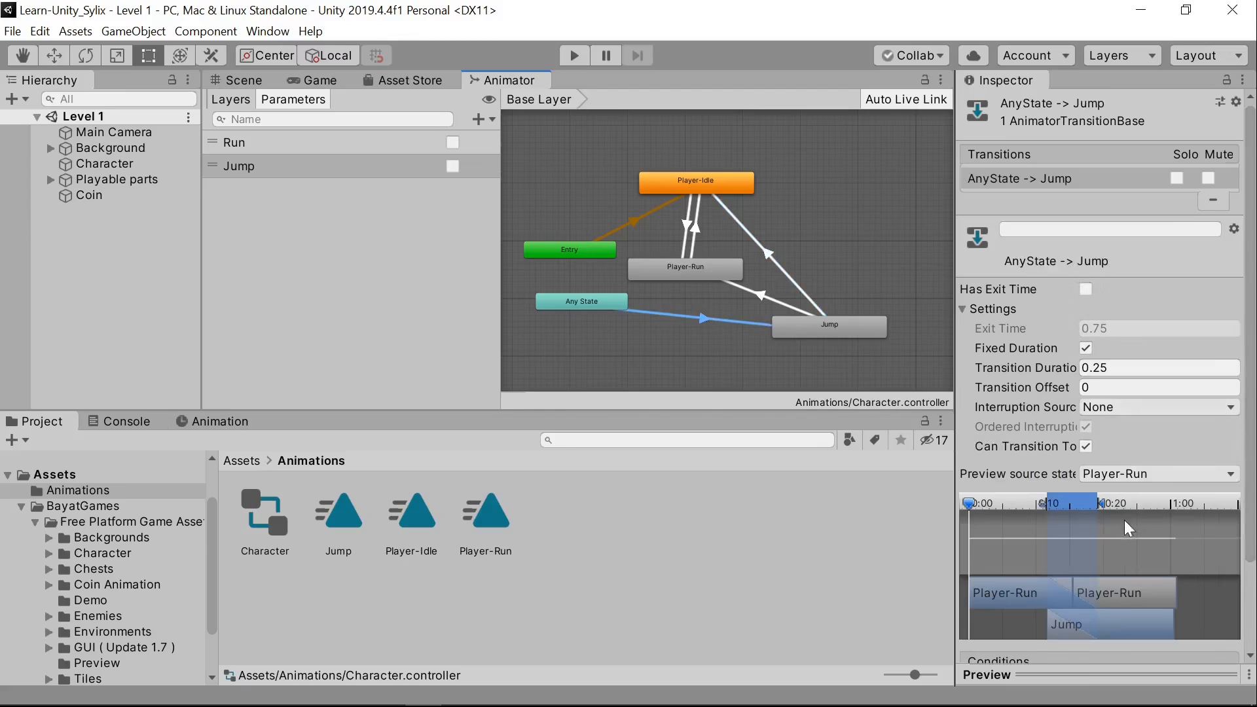
pyautogui.scroll(-4, 1125, 524)
pyautogui.scroll(4, 1070, 544)
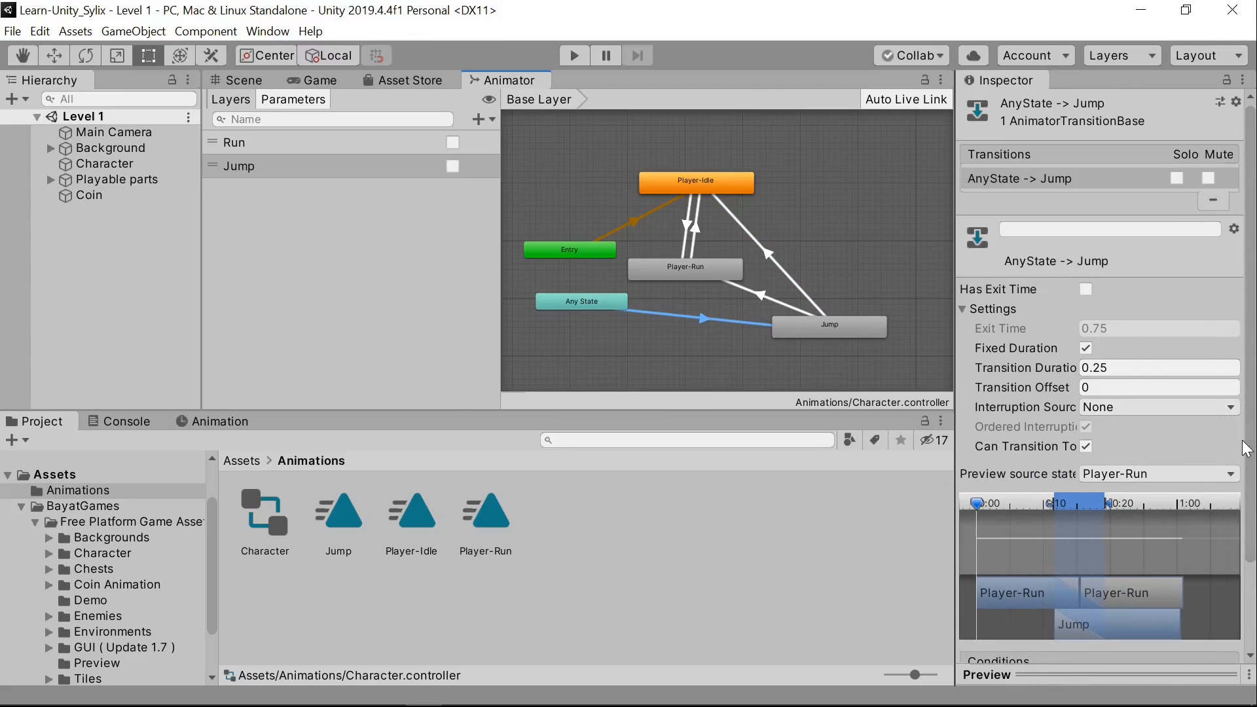
pyautogui.scroll(-4, 1247, 449)
pyautogui.click(1184, 603)
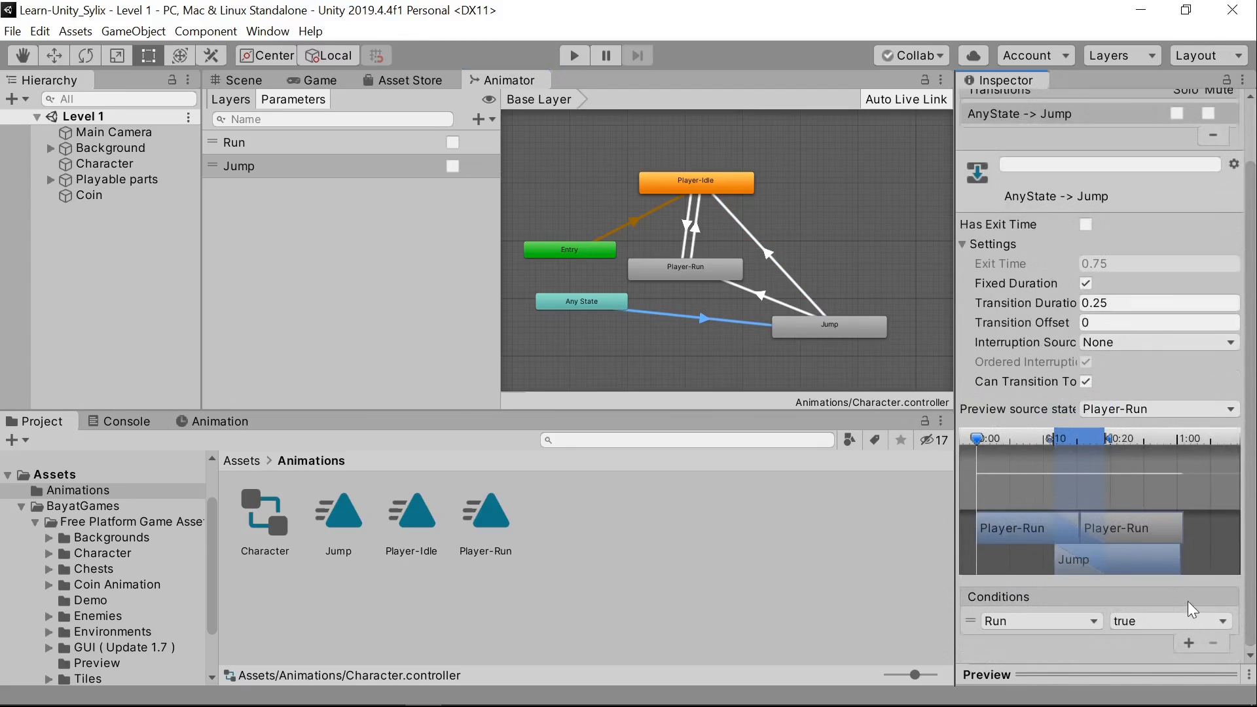
pyautogui.click(1067, 622)
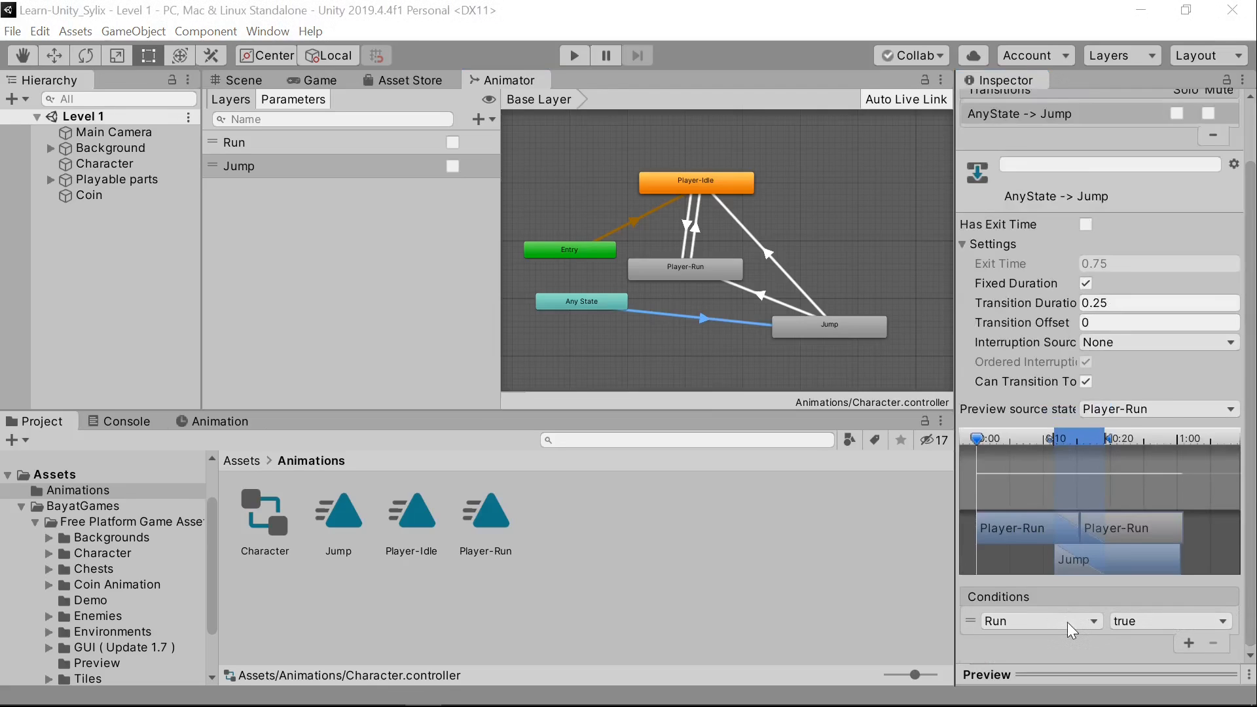
pyautogui.click(1083, 627)
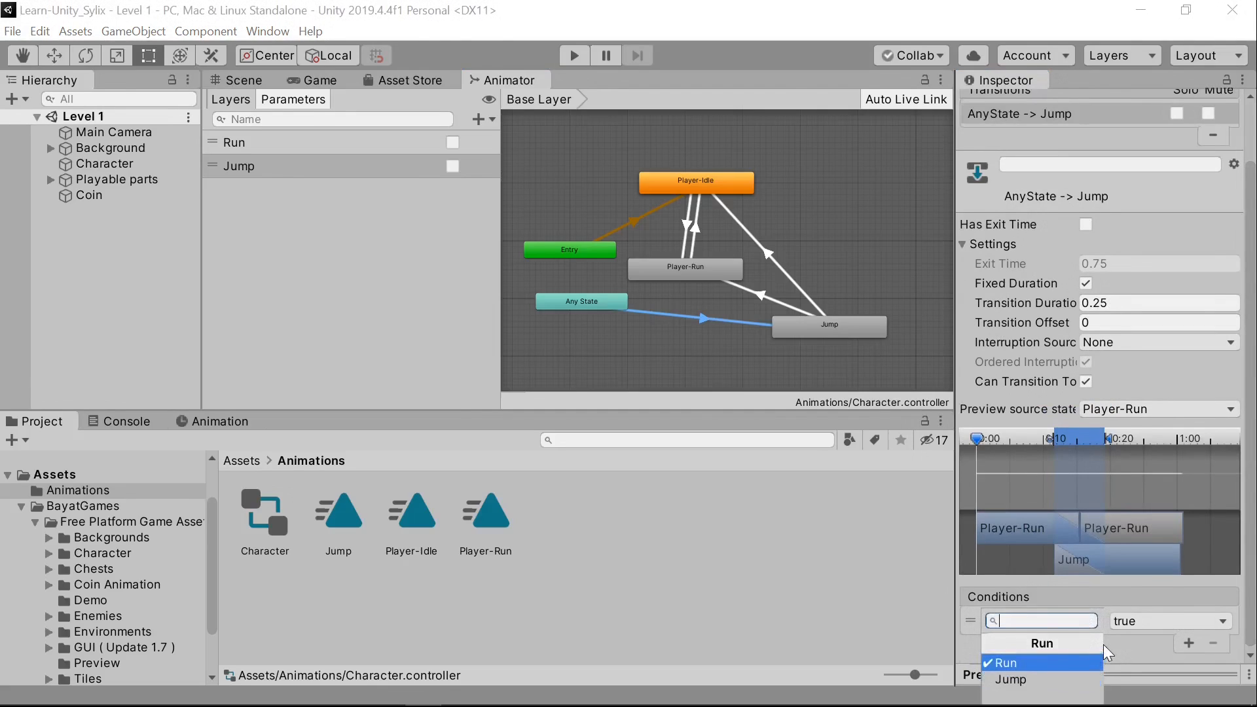
pyautogui.click(1097, 678)
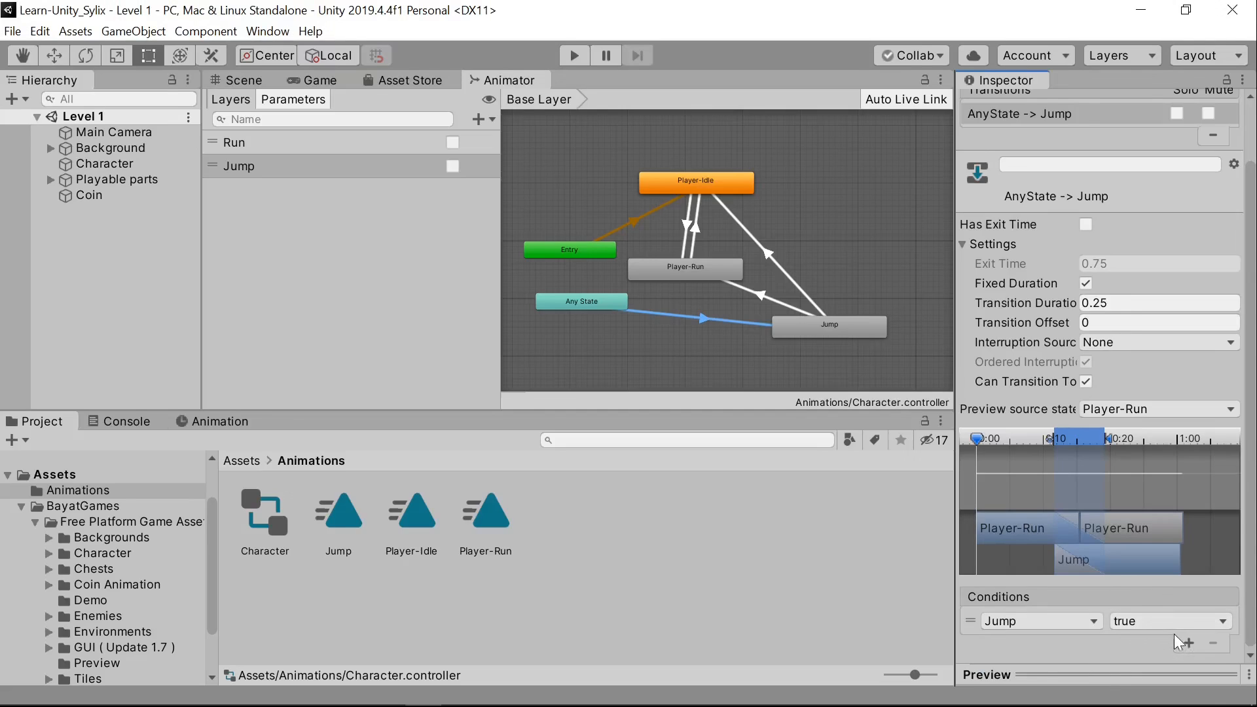
# Step: Enable Has Exit Time on the Any State to Jump transition and set its transition duration to 0
pyautogui.click(1084, 224)
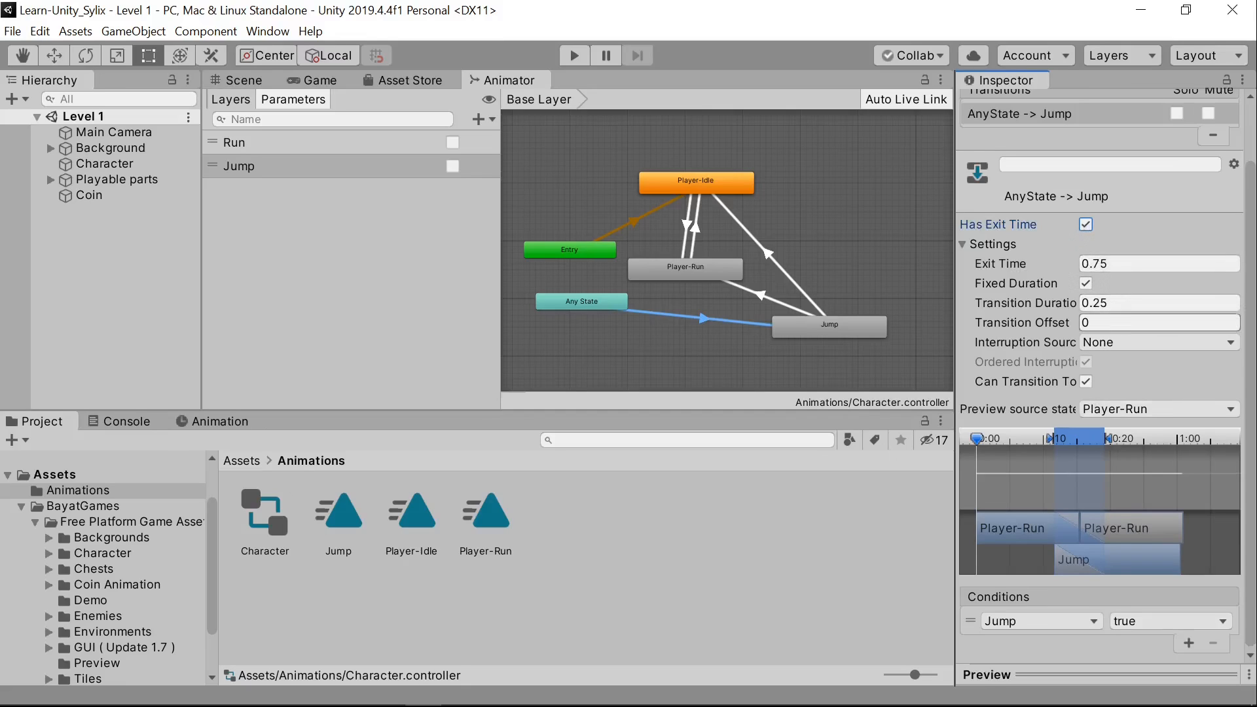
pyautogui.click(1112, 303)
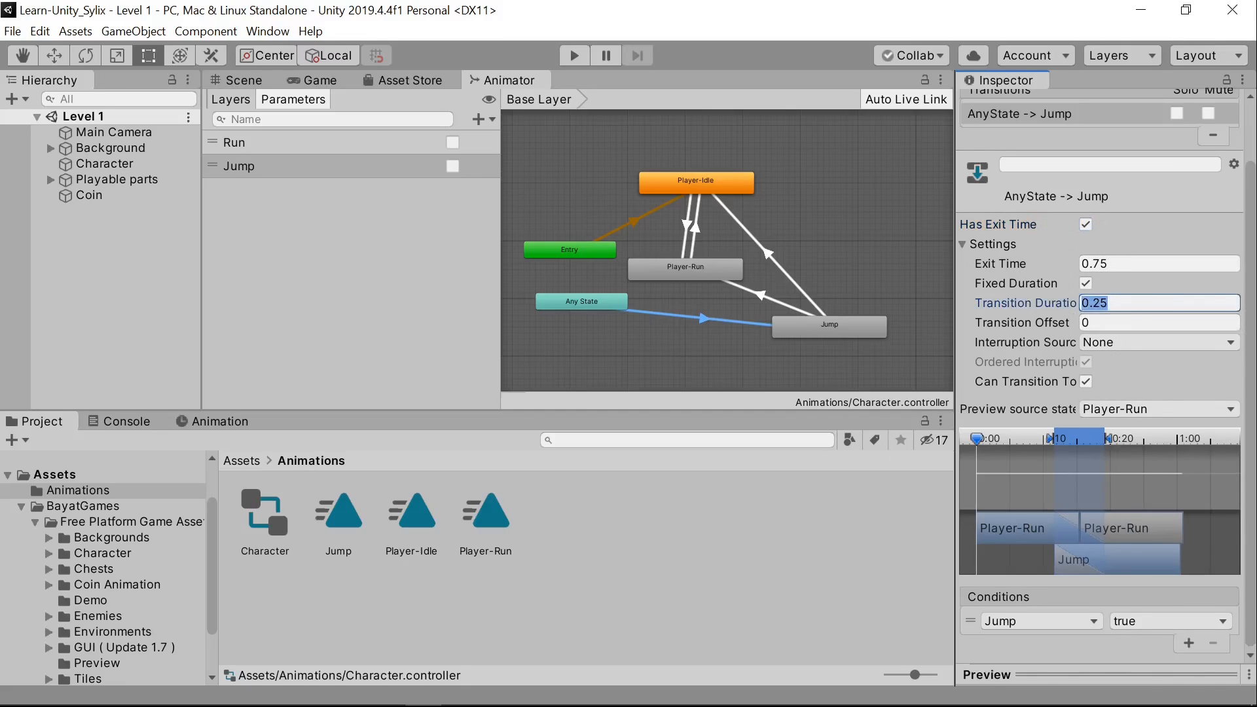
pyautogui.write('0')
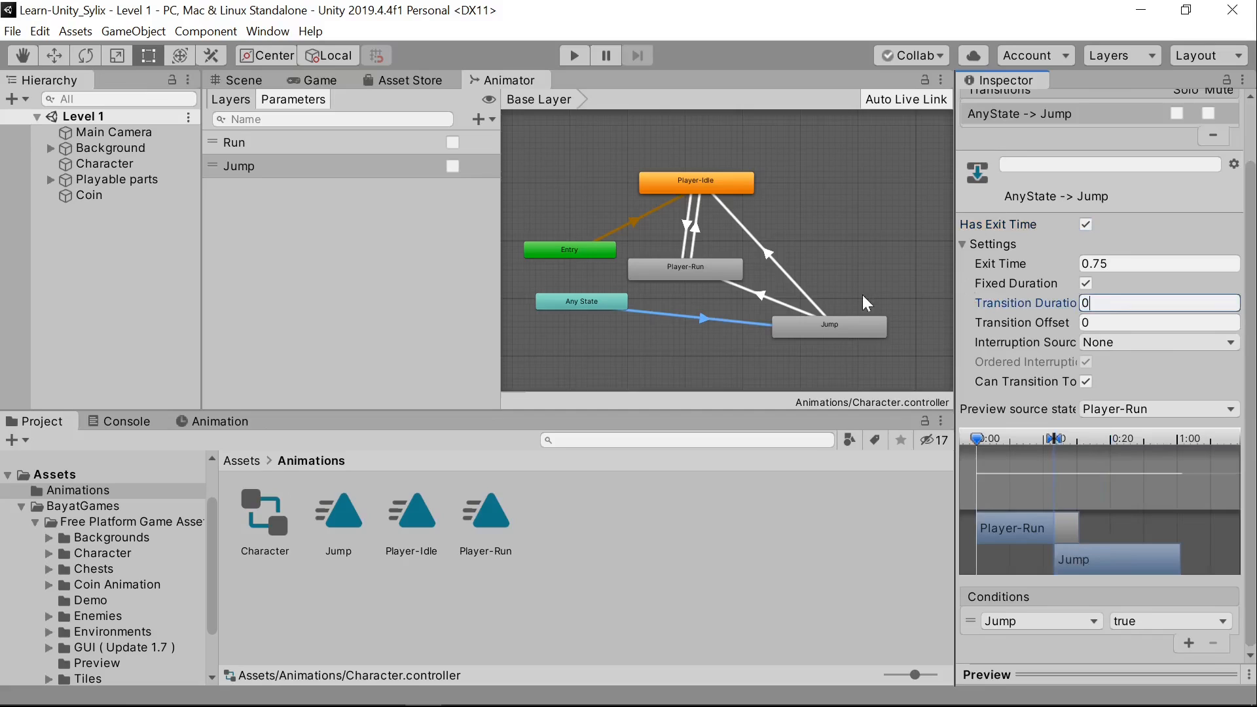
# Step: Add the conditions Run true and Jump false to the Jump to Player-Idle transition
pyautogui.click(767, 296)
pyautogui.click(733, 269)
pyautogui.click(689, 226)
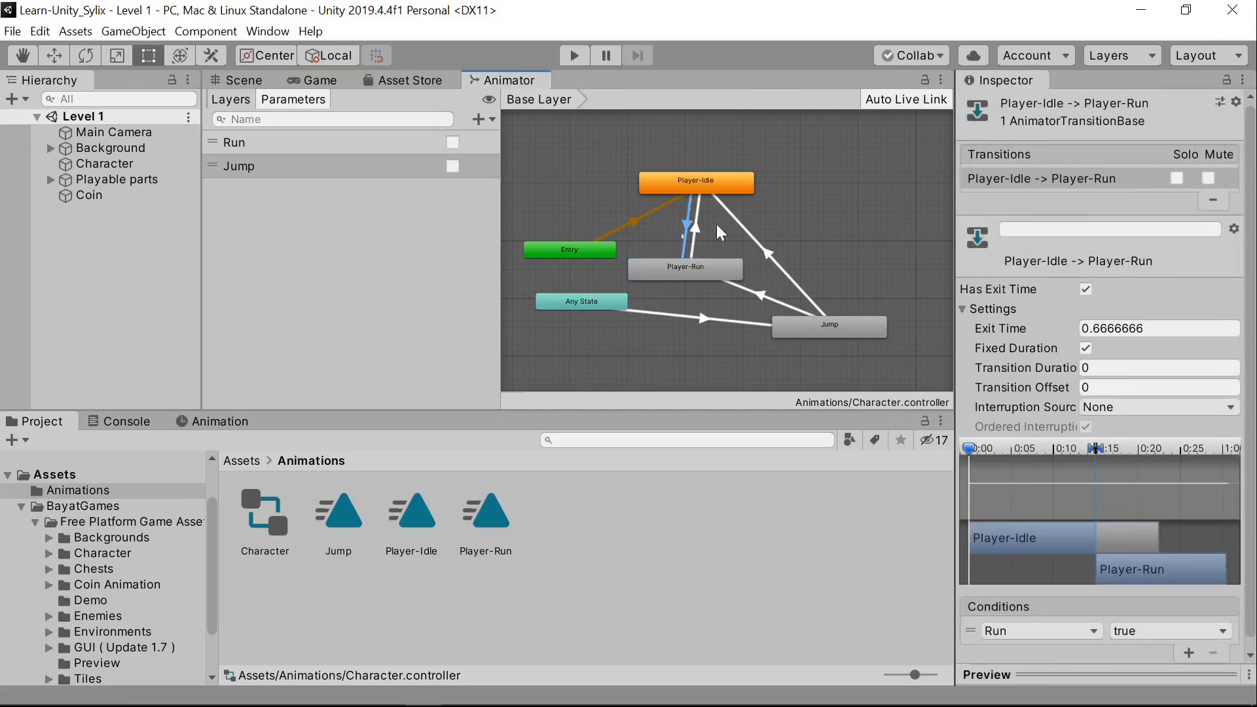
pyautogui.click(771, 254)
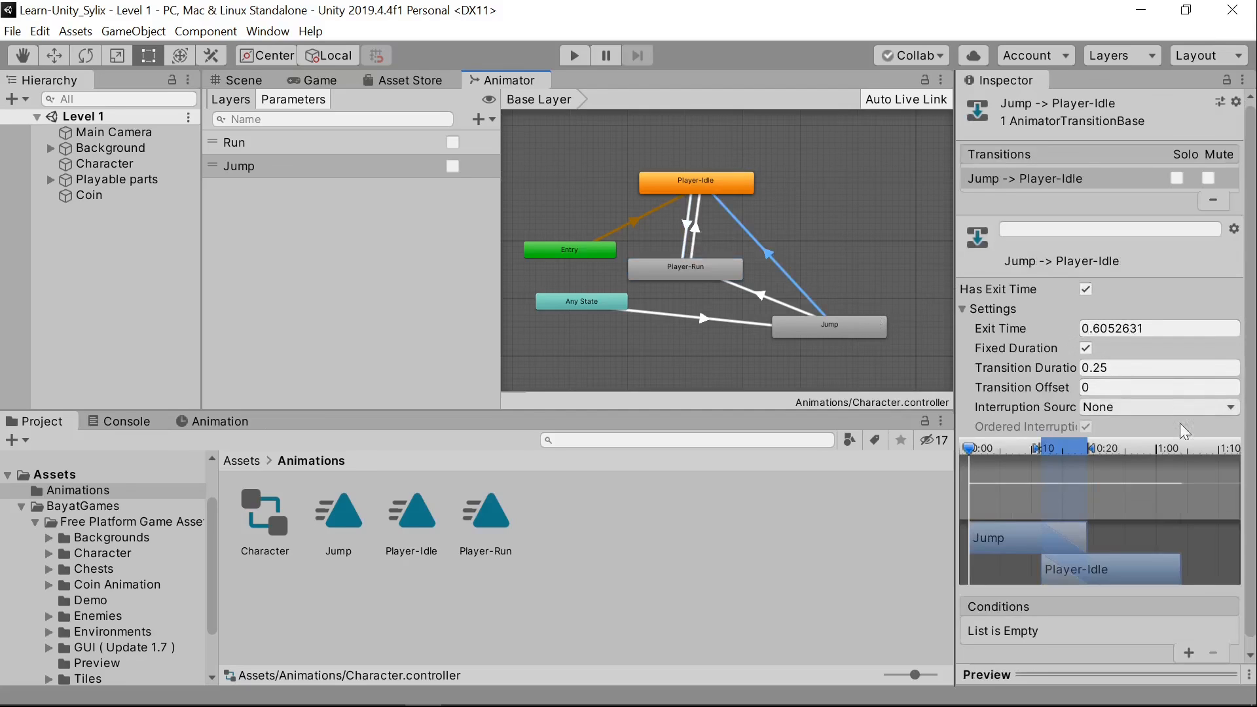
pyautogui.click(1189, 653)
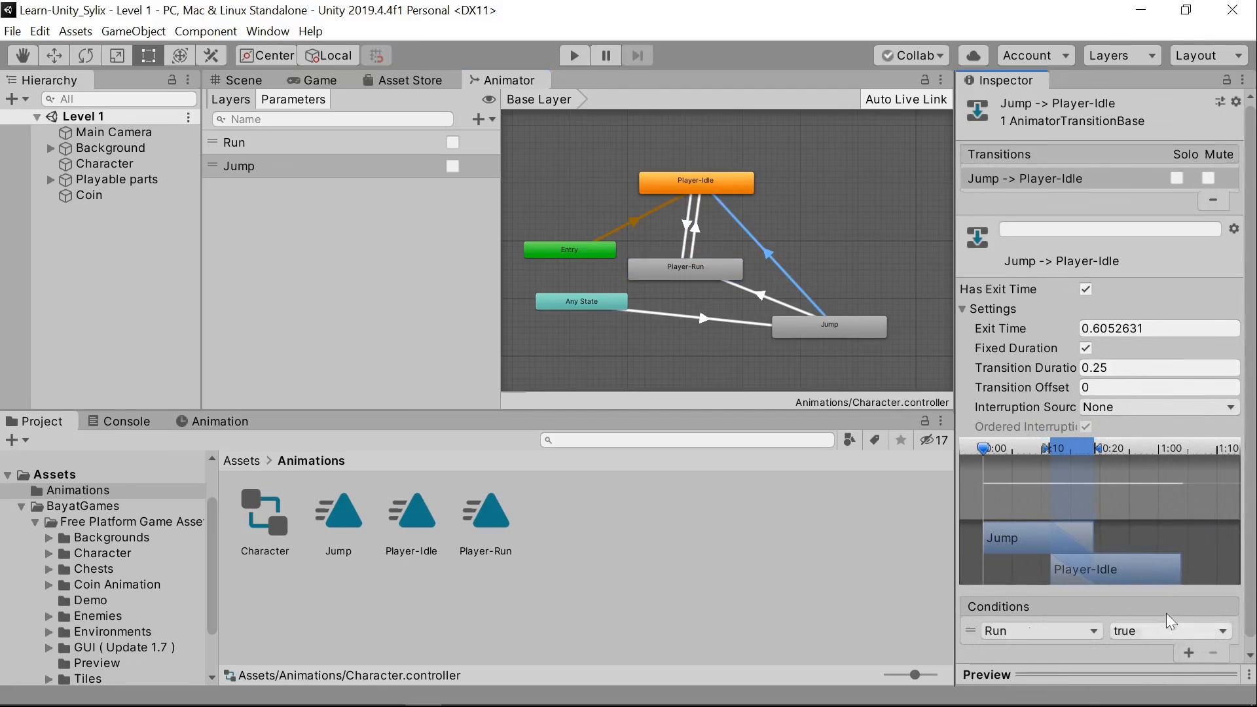
pyautogui.click(1073, 630)
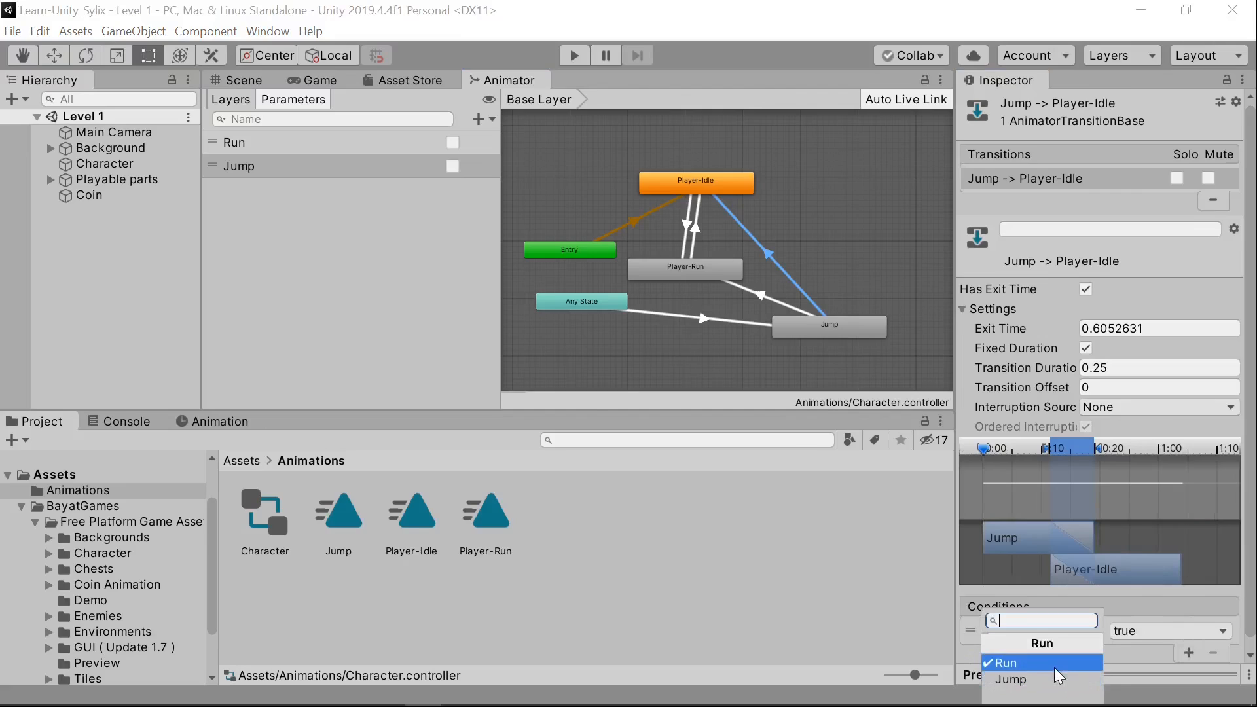
pyautogui.click(1056, 665)
pyautogui.click(1189, 653)
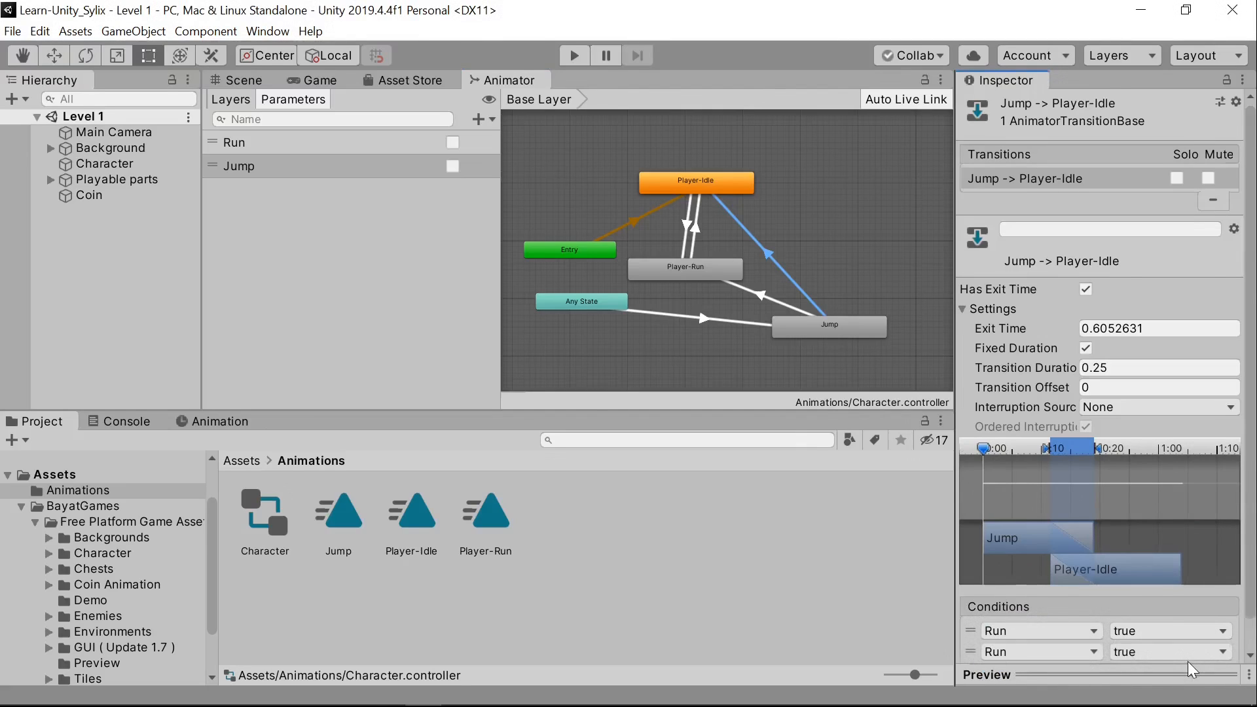
pyautogui.click(1090, 656)
pyautogui.click(999, 679)
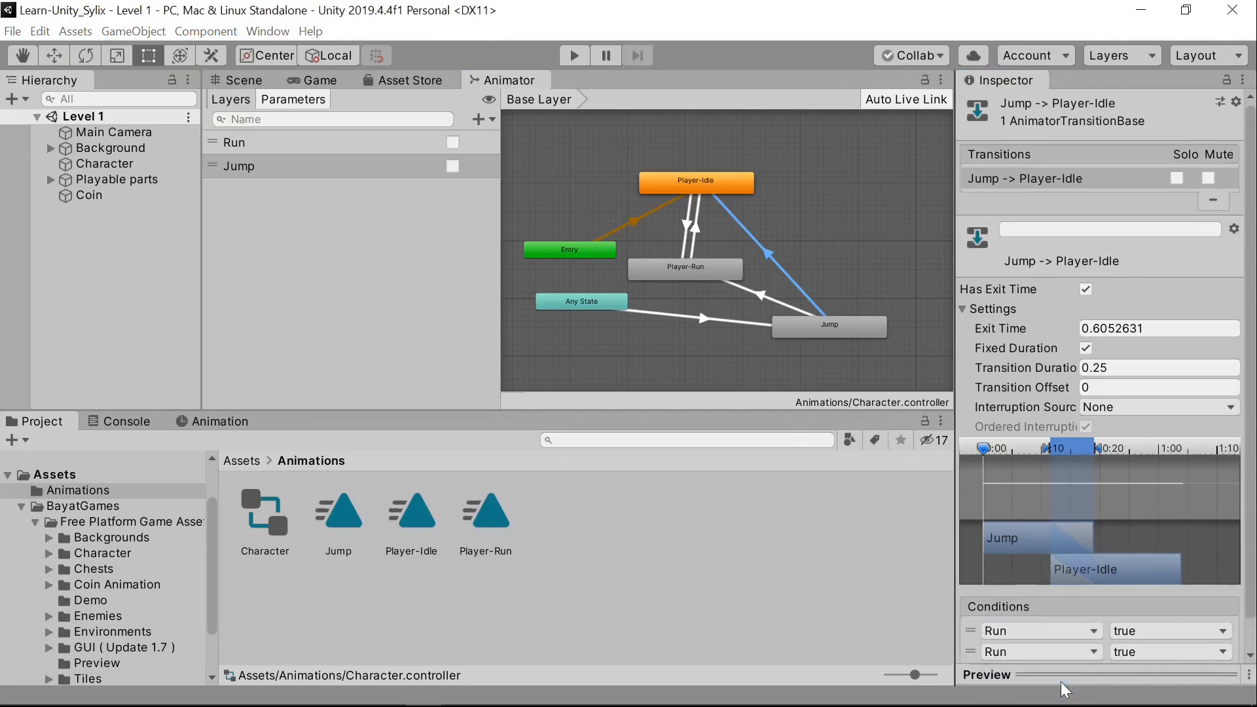
pyautogui.click(1152, 655)
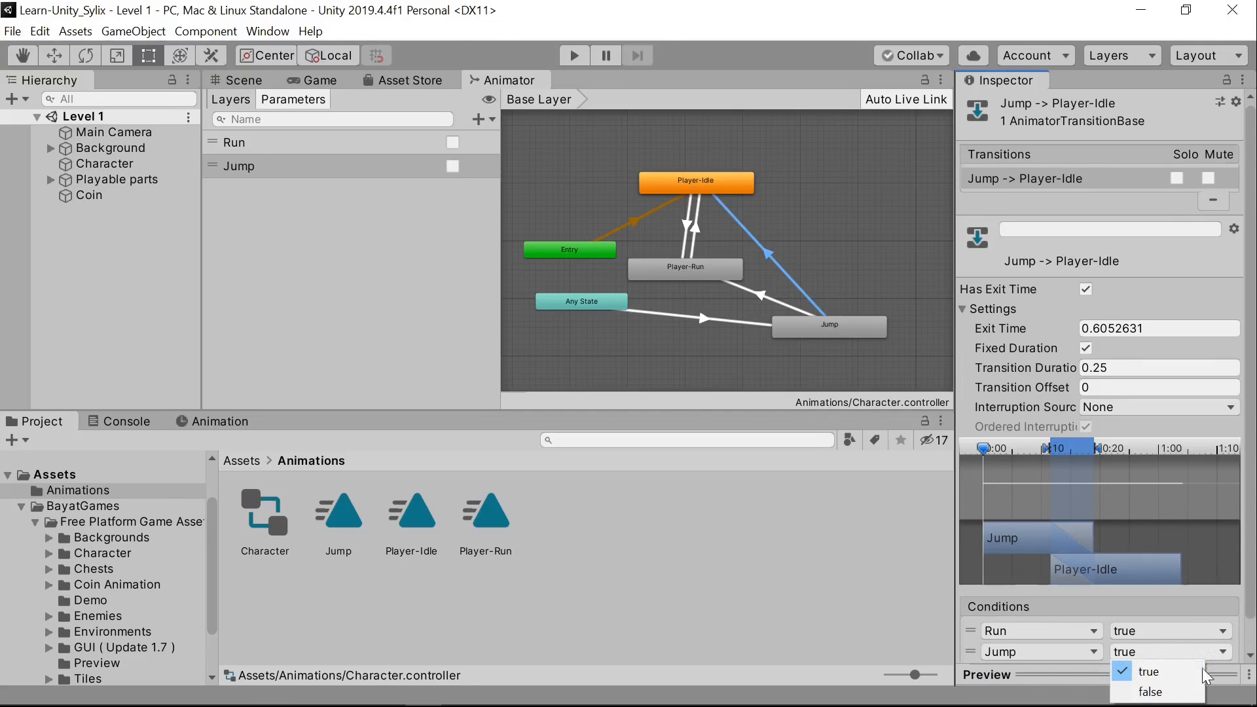
pyautogui.click(1150, 692)
pyautogui.scroll(-1, 1087, 633)
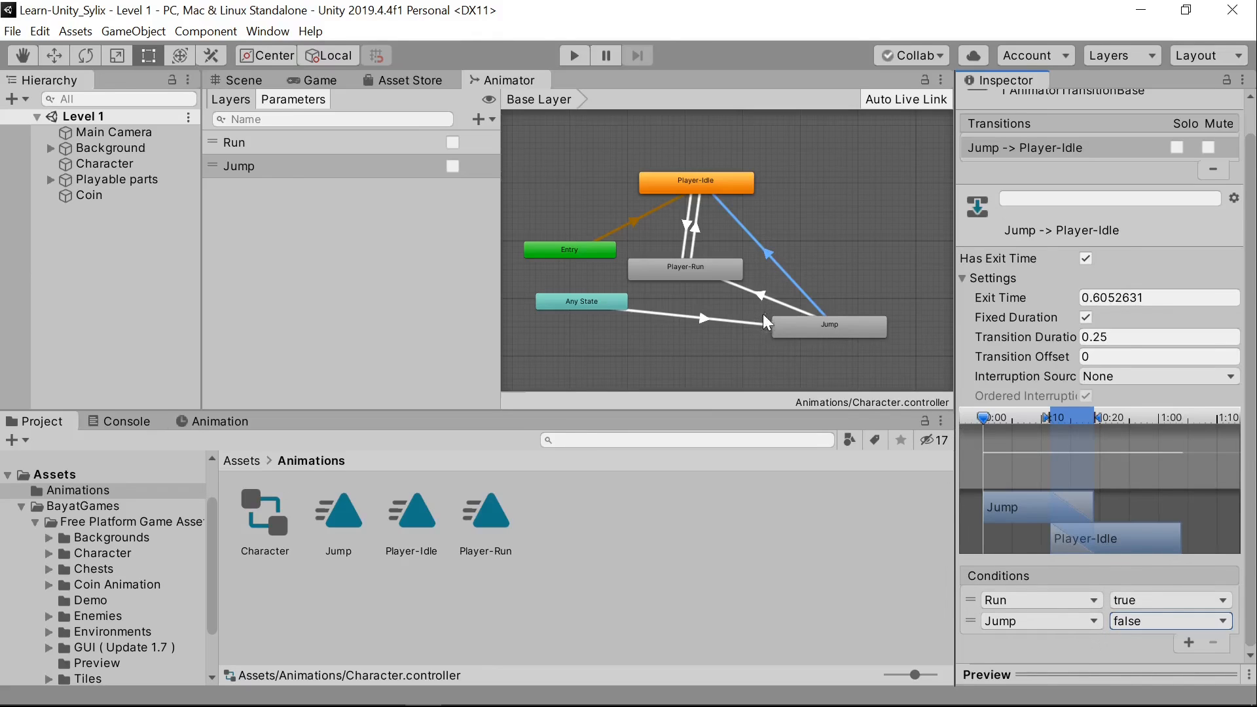
# Step: Add the conditions Run true and Jump false to the Jump to Player-Run transition
pyautogui.click(770, 297)
pyautogui.click(1189, 642)
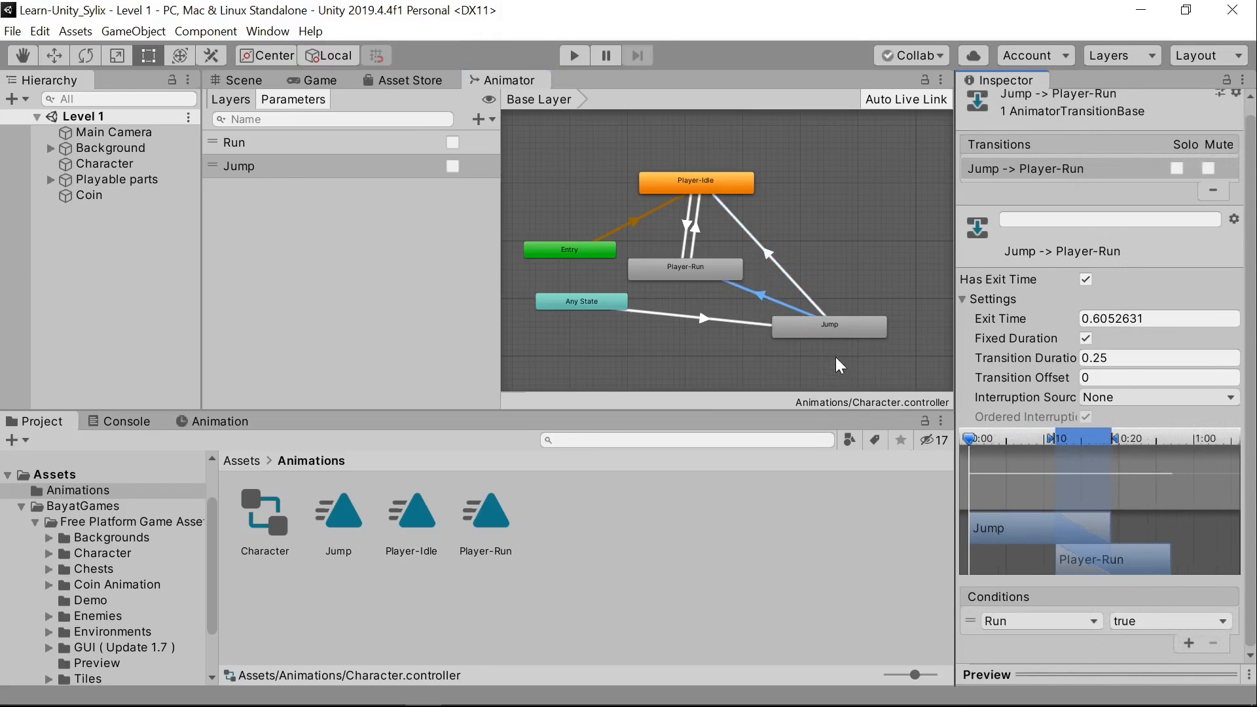
pyautogui.click(1187, 643)
pyautogui.click(1071, 643)
pyautogui.click(1043, 670)
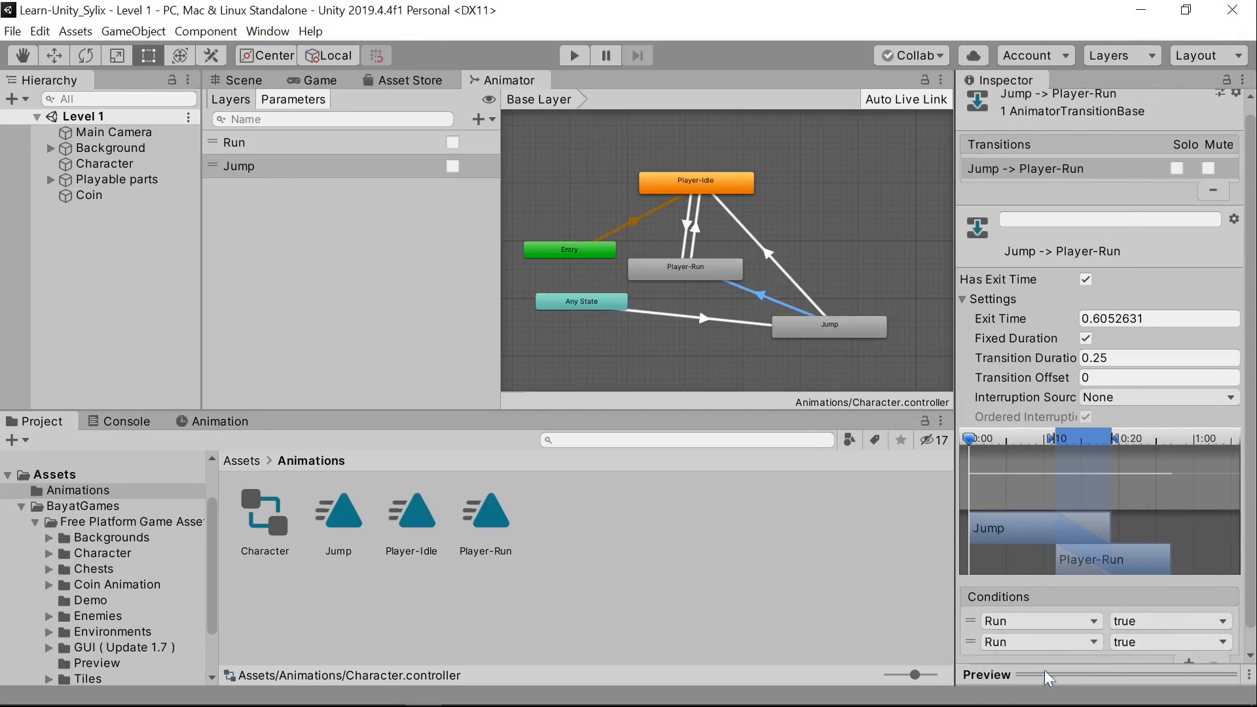
pyautogui.click(1139, 641)
pyautogui.click(1144, 680)
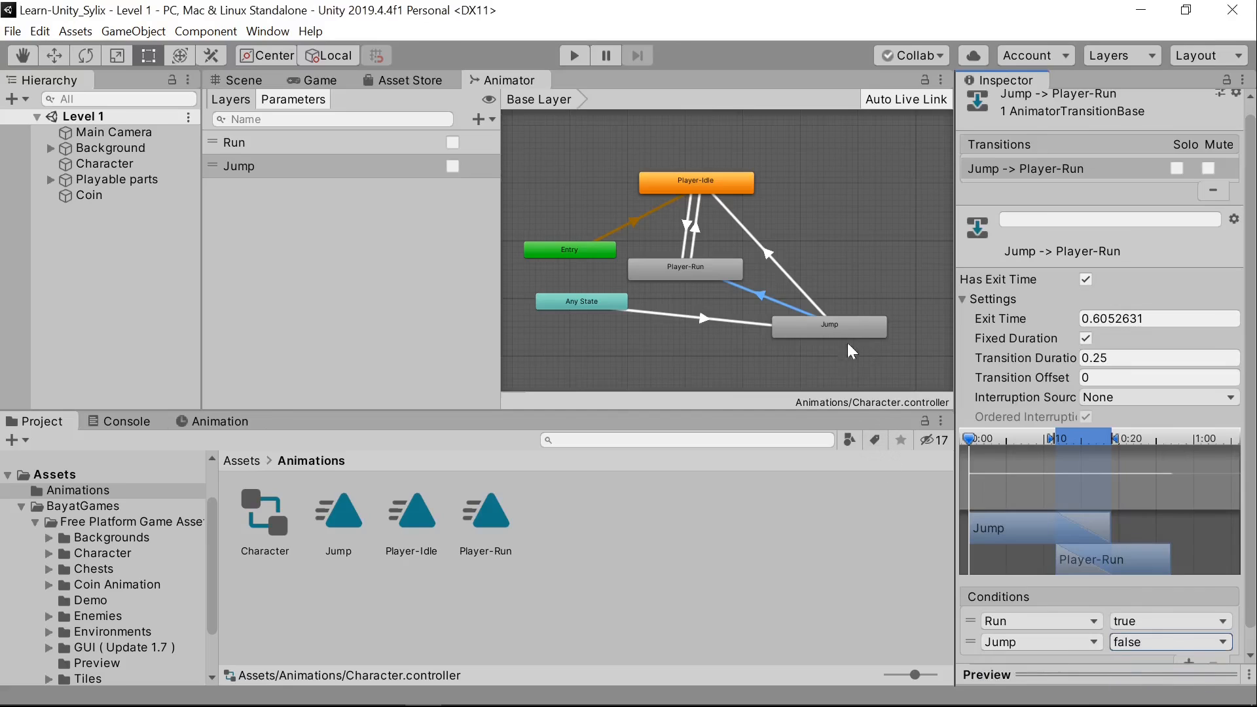
# Step: Change the Run condition of the Jump to Player-Idle transition to false
pyautogui.click(816, 295)
pyautogui.click(816, 299)
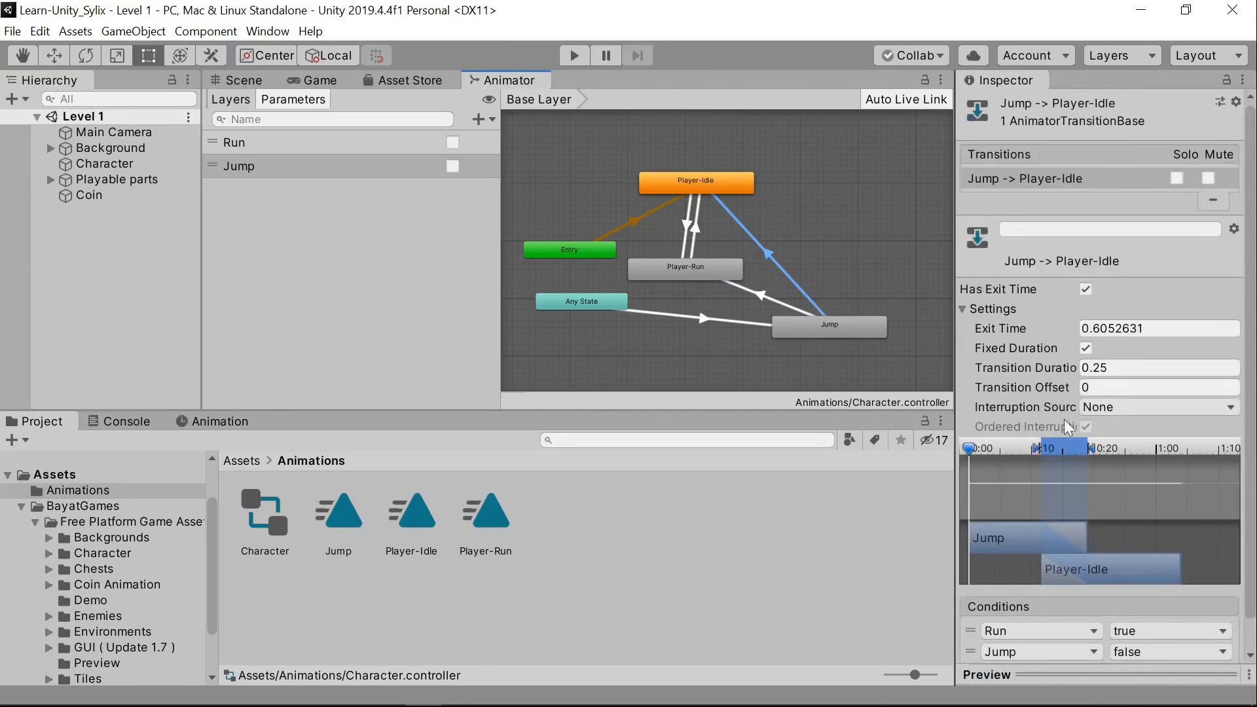
pyautogui.click(1085, 631)
pyautogui.click(1133, 629)
pyautogui.click(1144, 672)
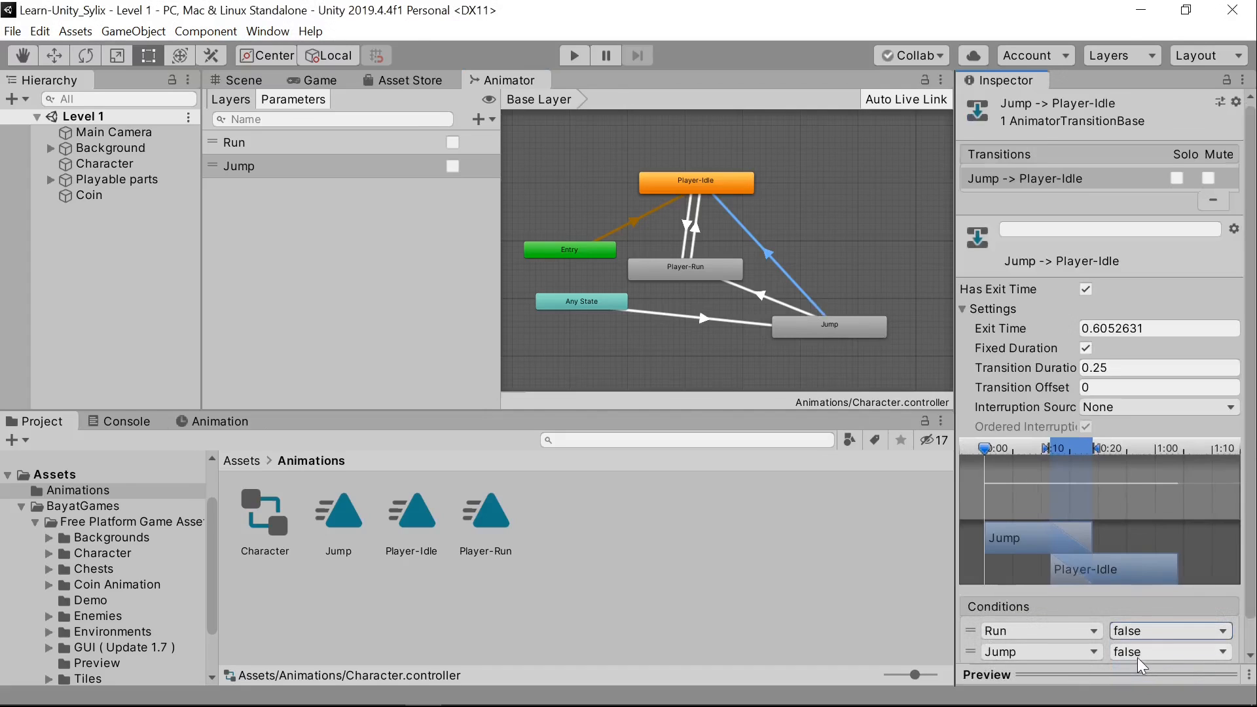
# Step: Set the transition duration of Jump to Player-Idle to 0
pyautogui.click(696, 218)
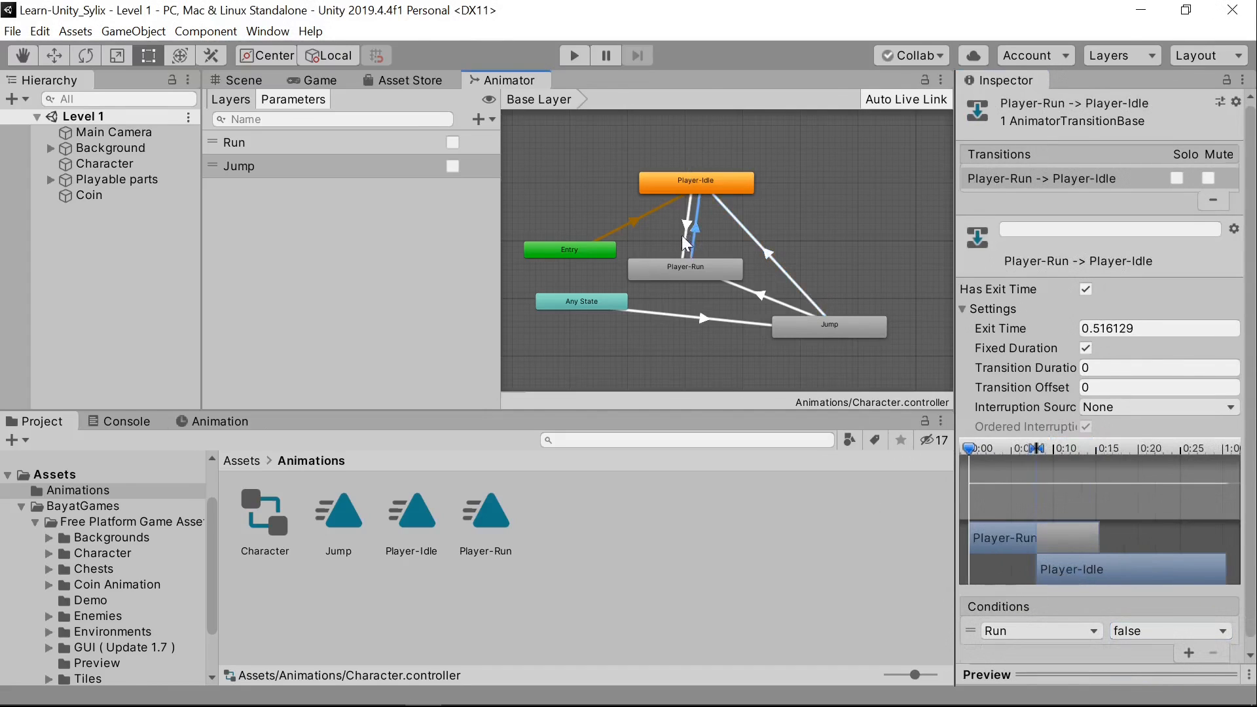
pyautogui.click(685, 229)
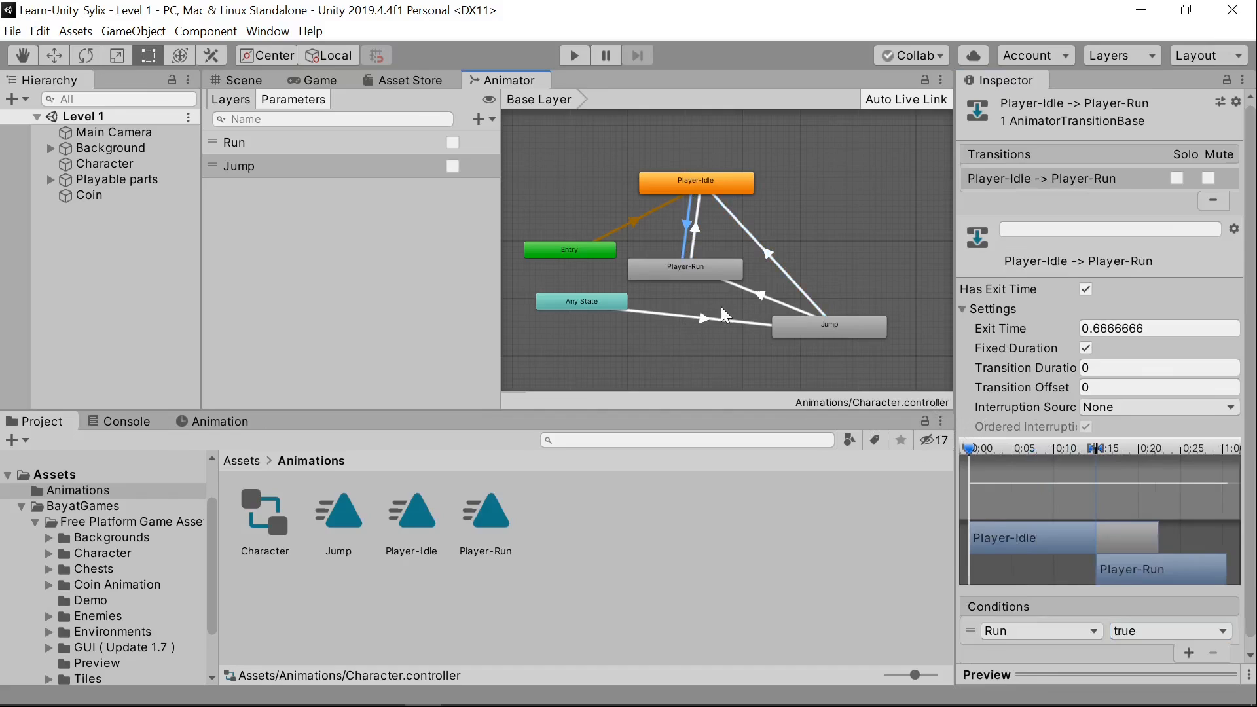
pyautogui.click(711, 319)
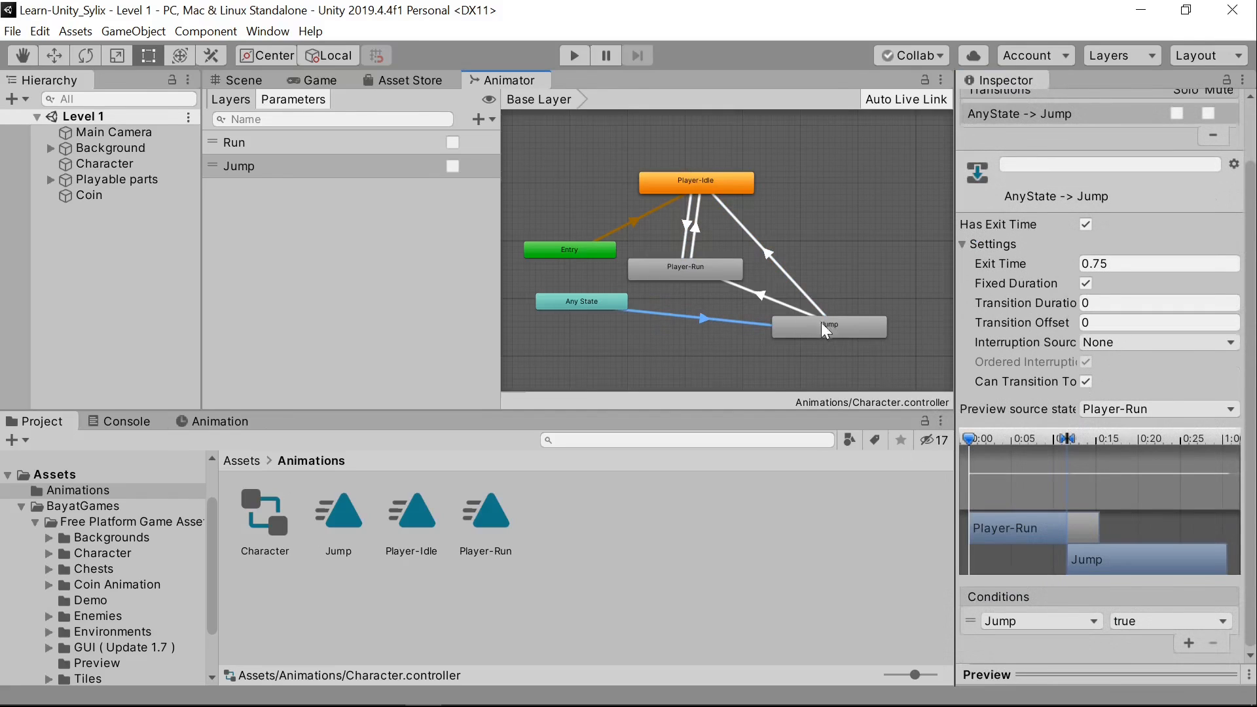
pyautogui.click(782, 297)
pyautogui.click(788, 292)
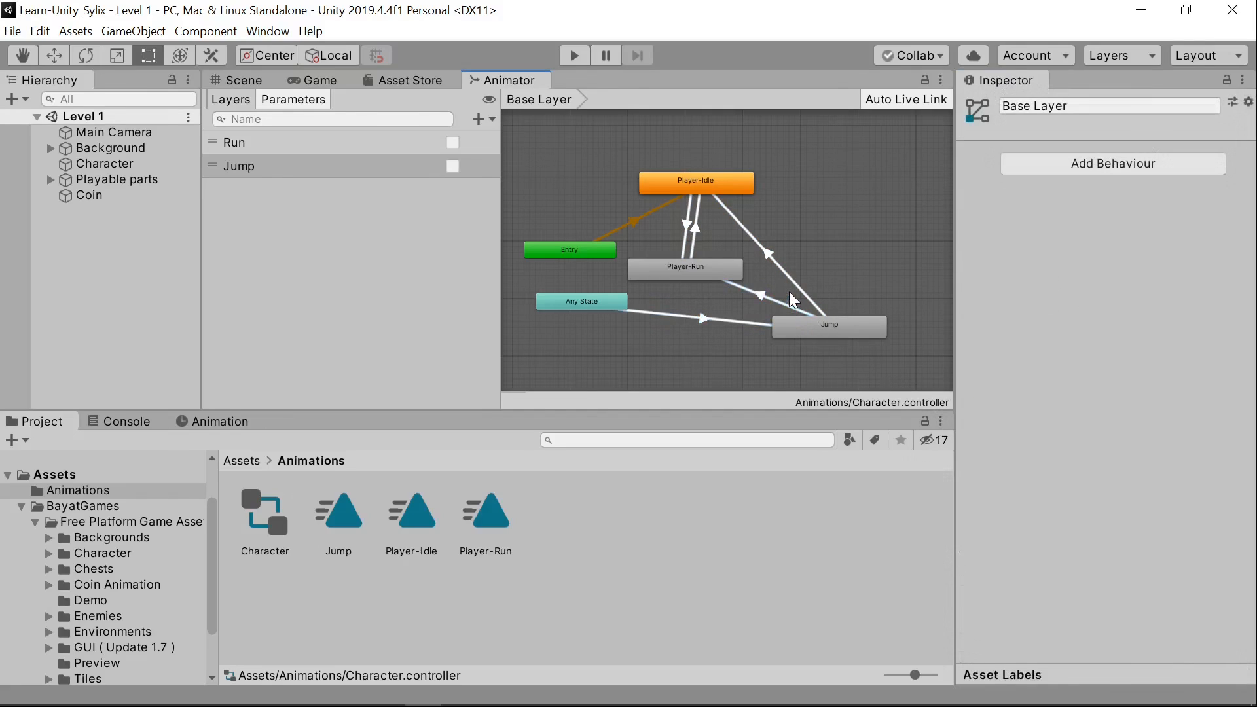
pyautogui.click(789, 278)
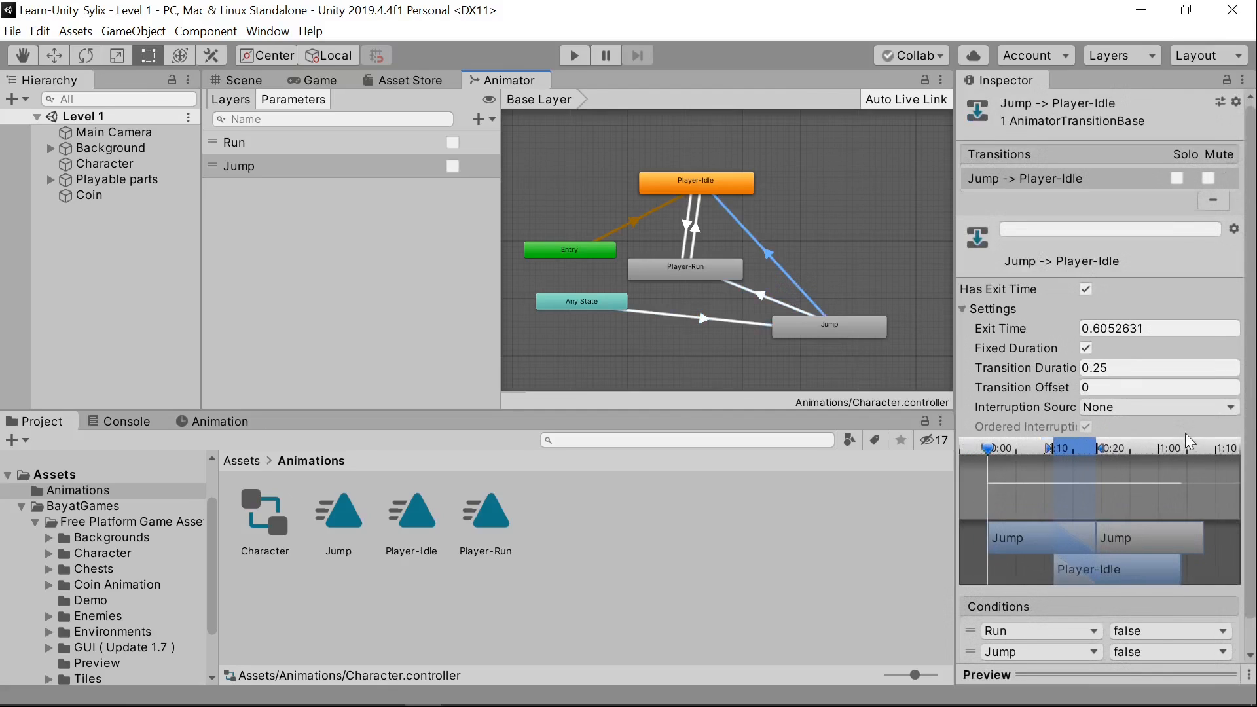
pyautogui.click(1025, 369)
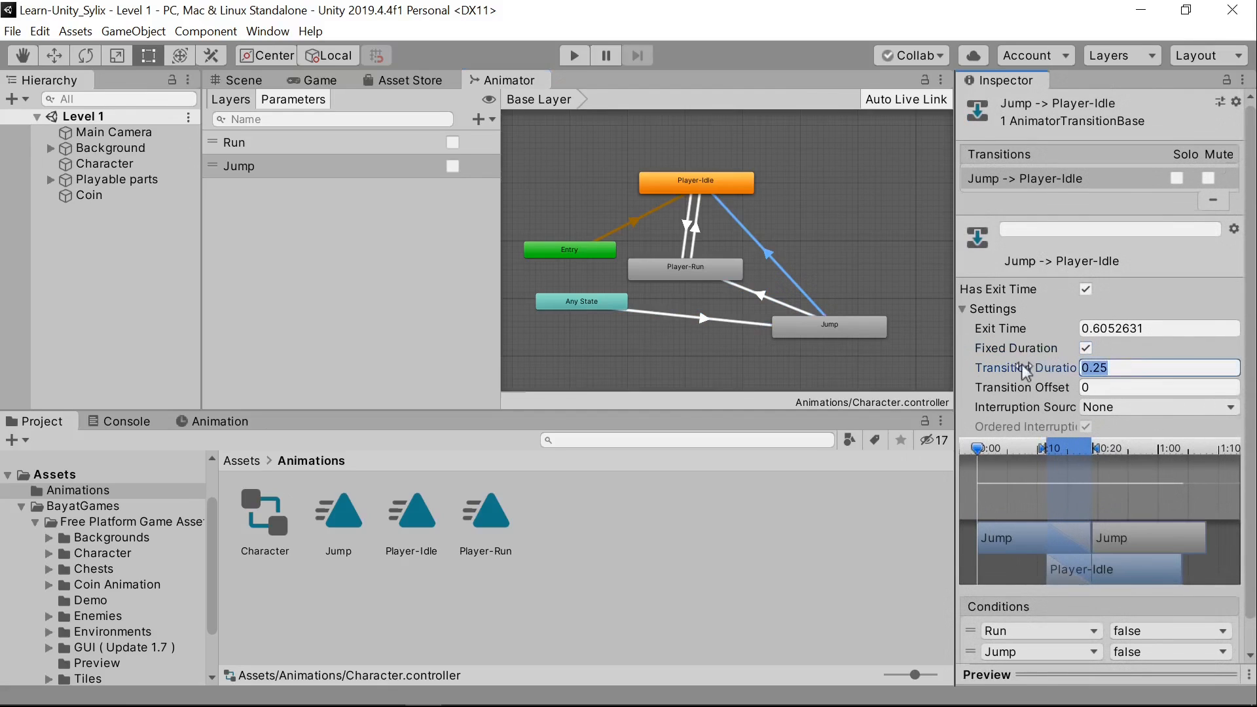
pyautogui.write('0')
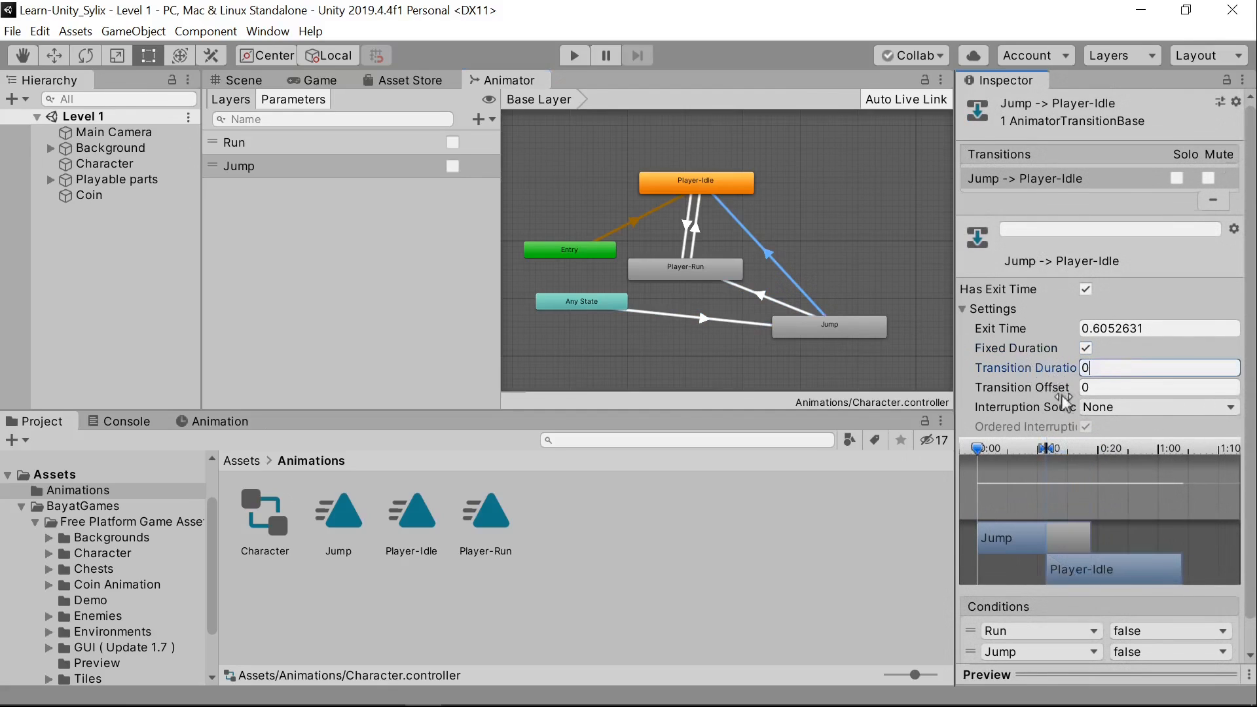
# Step: Set the exit time of the Jump to Player-Run transition to 0
pyautogui.click(792, 310)
pyautogui.click(990, 328)
pyautogui.write('0')
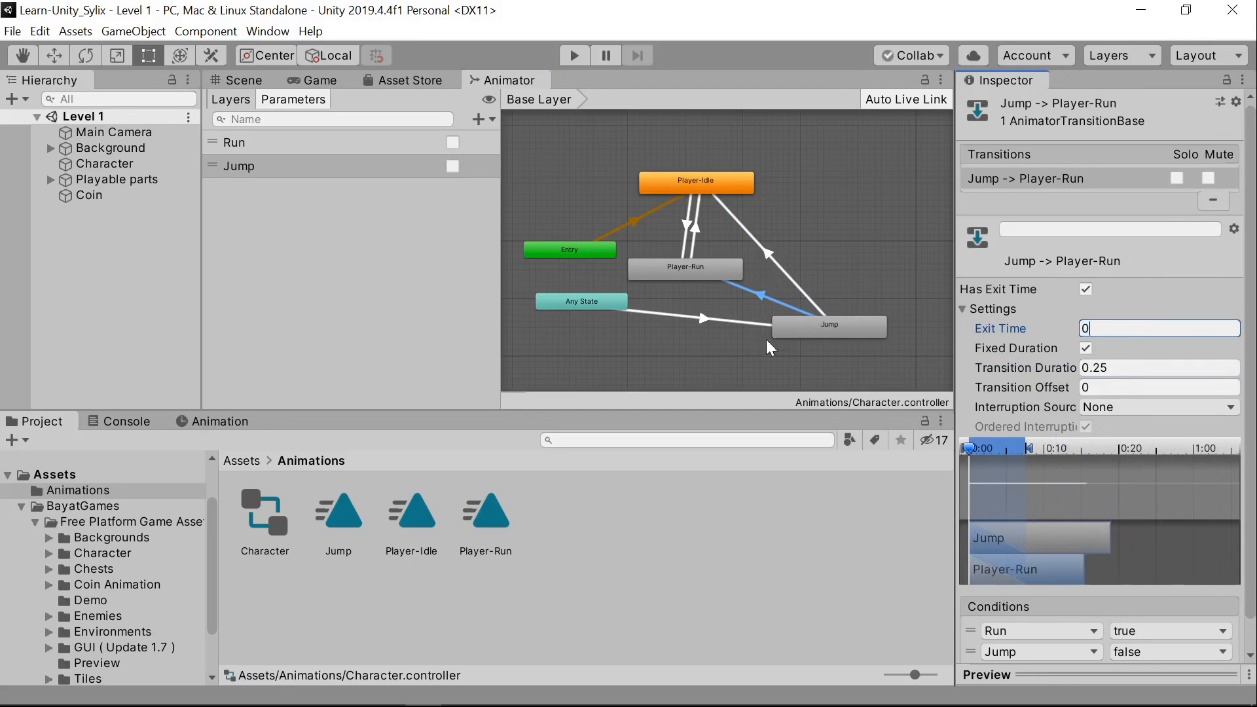
# Step: Check the exit time and transition duration settings of the Any State to Jump transition
pyautogui.click(741, 321)
pyautogui.click(1141, 331)
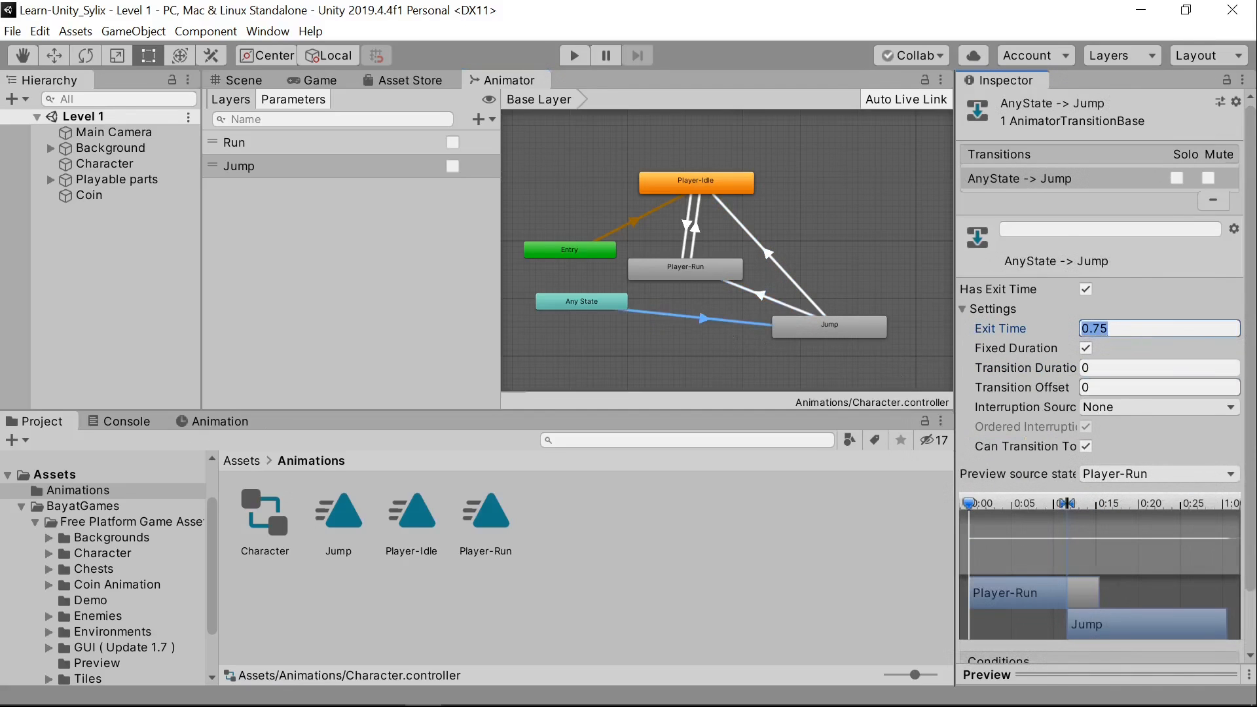
pyautogui.moveTo(1113, 368); pyautogui.dragTo(887, 368)
pyautogui.click(887, 369)
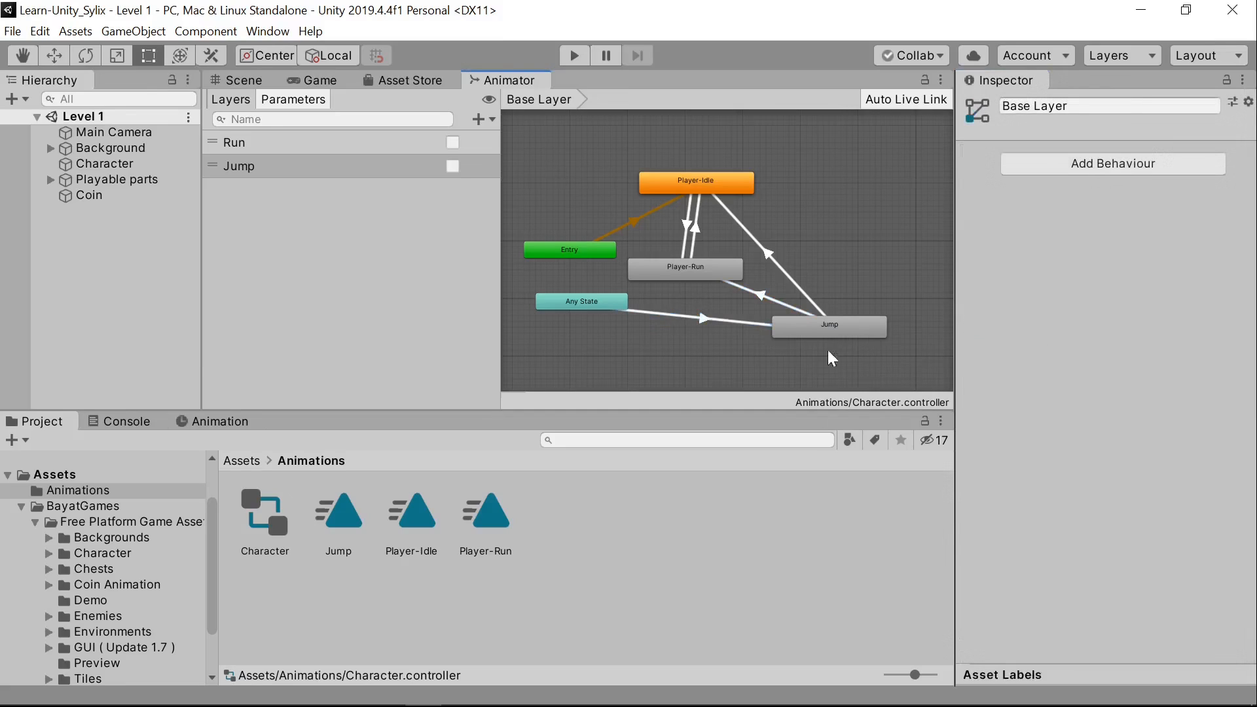
pyautogui.click(755, 295)
pyautogui.click(757, 261)
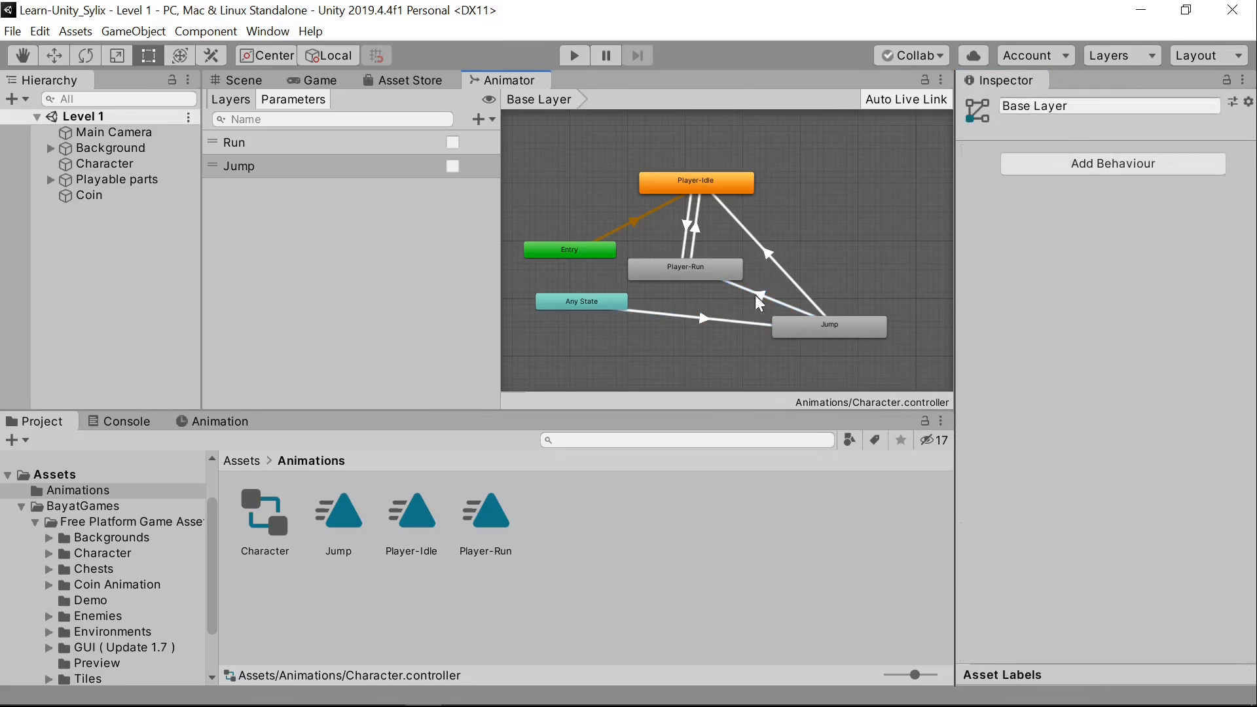
pyautogui.click(786, 269)
pyautogui.click(713, 326)
pyautogui.click(716, 317)
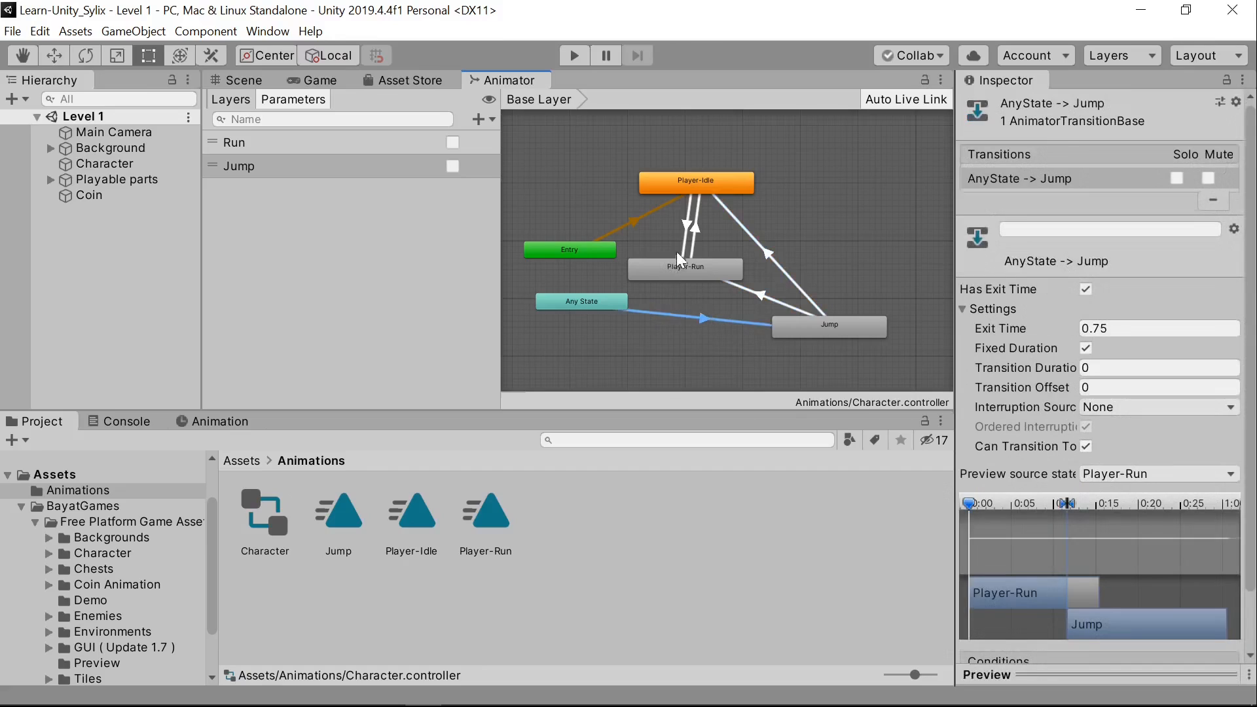
# Step: Review the transitions between Player-Idle and Player-Run, the Any State to Jump transition, and the Run and Jump parameters
pyautogui.click(688, 238)
pyautogui.click(695, 235)
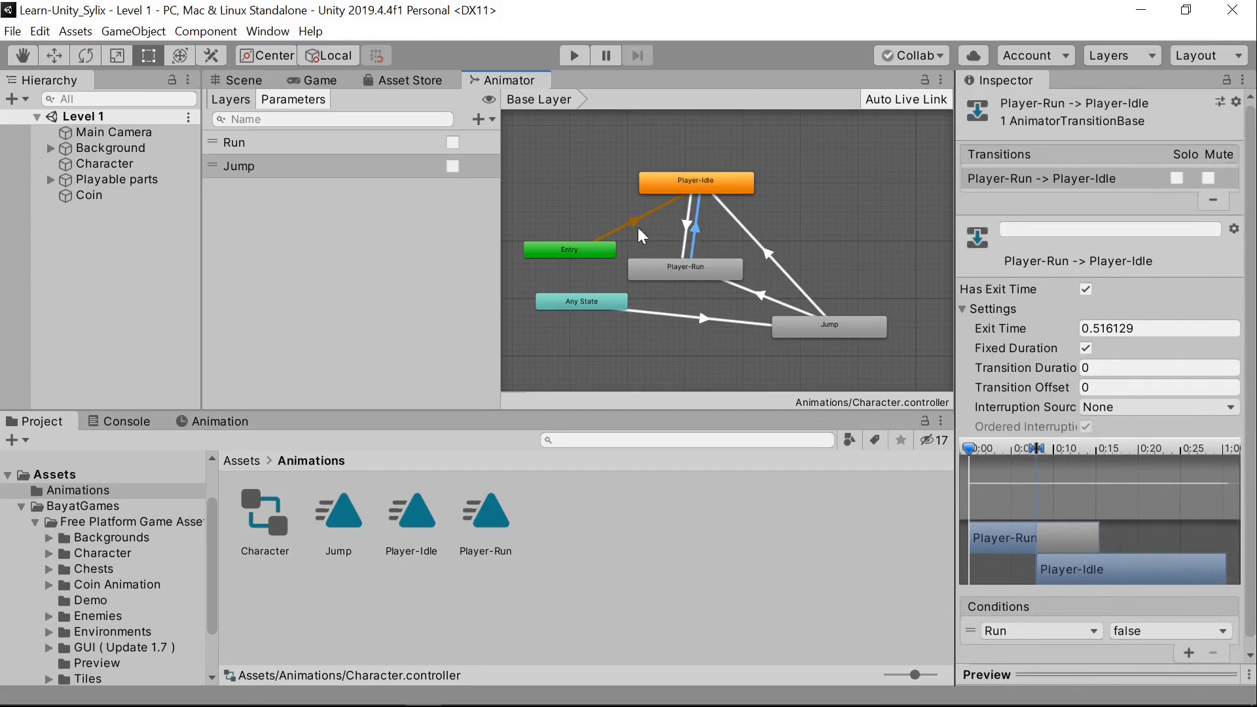
pyautogui.click(685, 241)
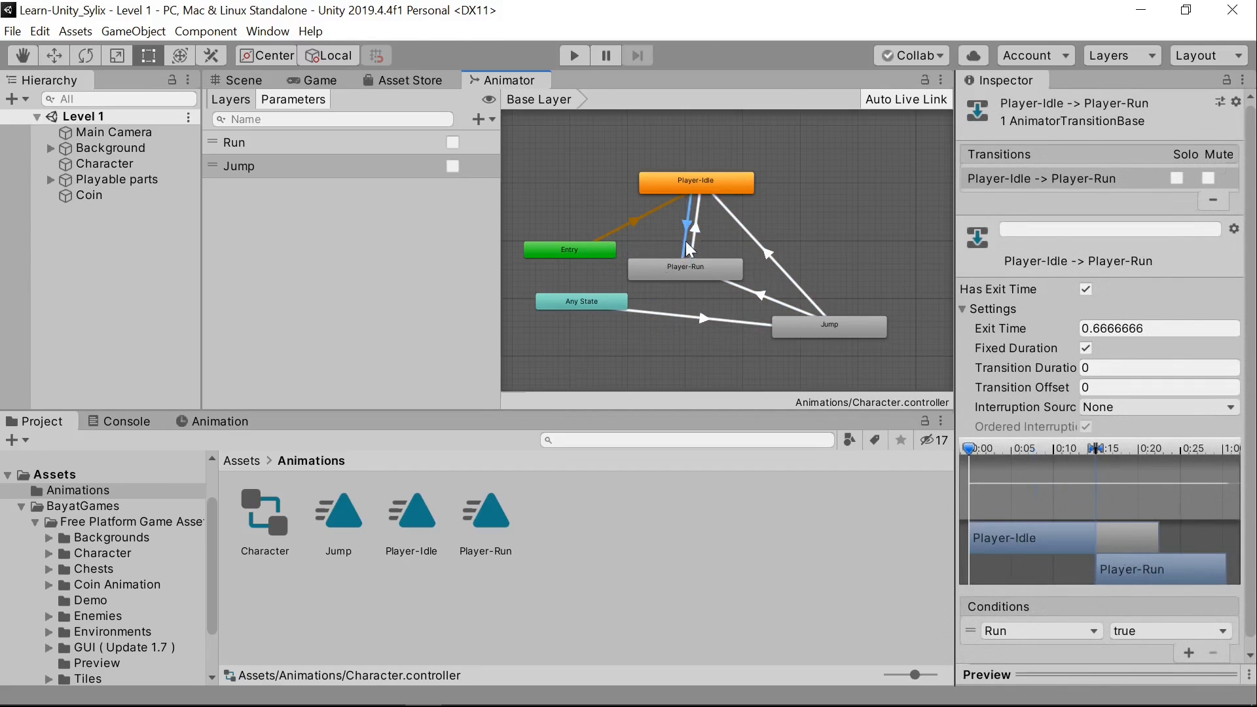
pyautogui.click(747, 334)
pyautogui.click(733, 320)
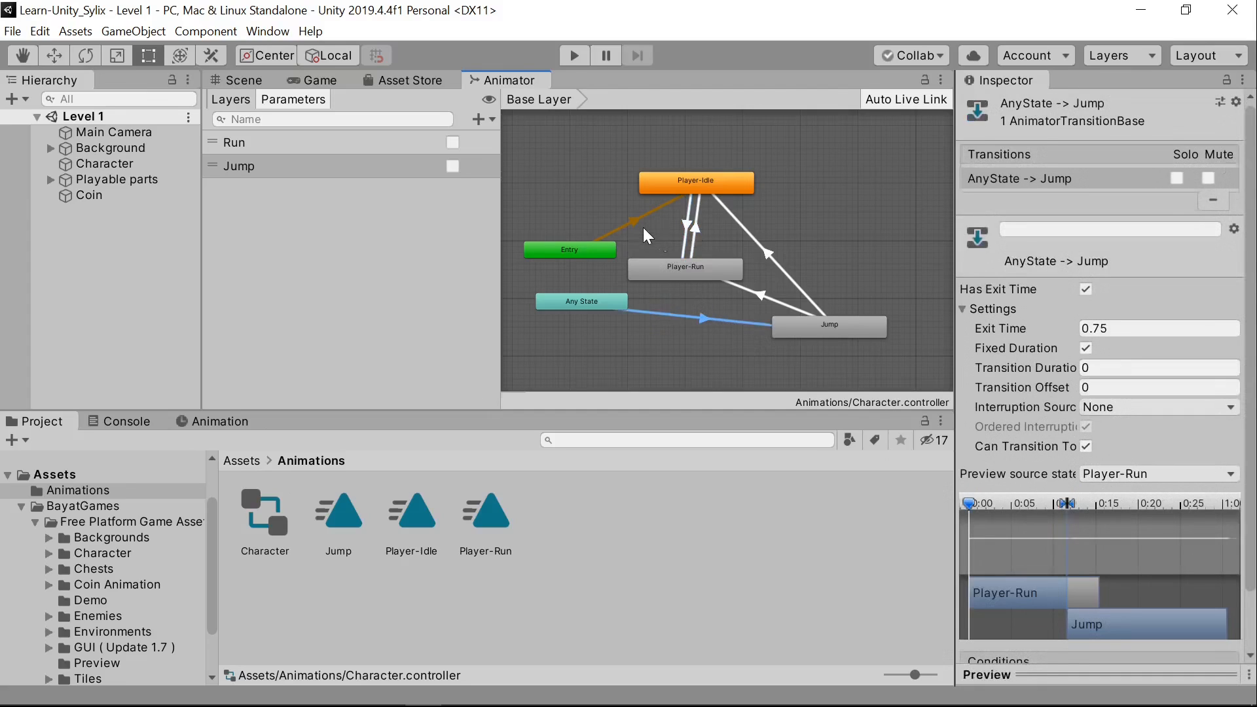
pyautogui.click(632, 219)
pyautogui.click(649, 342)
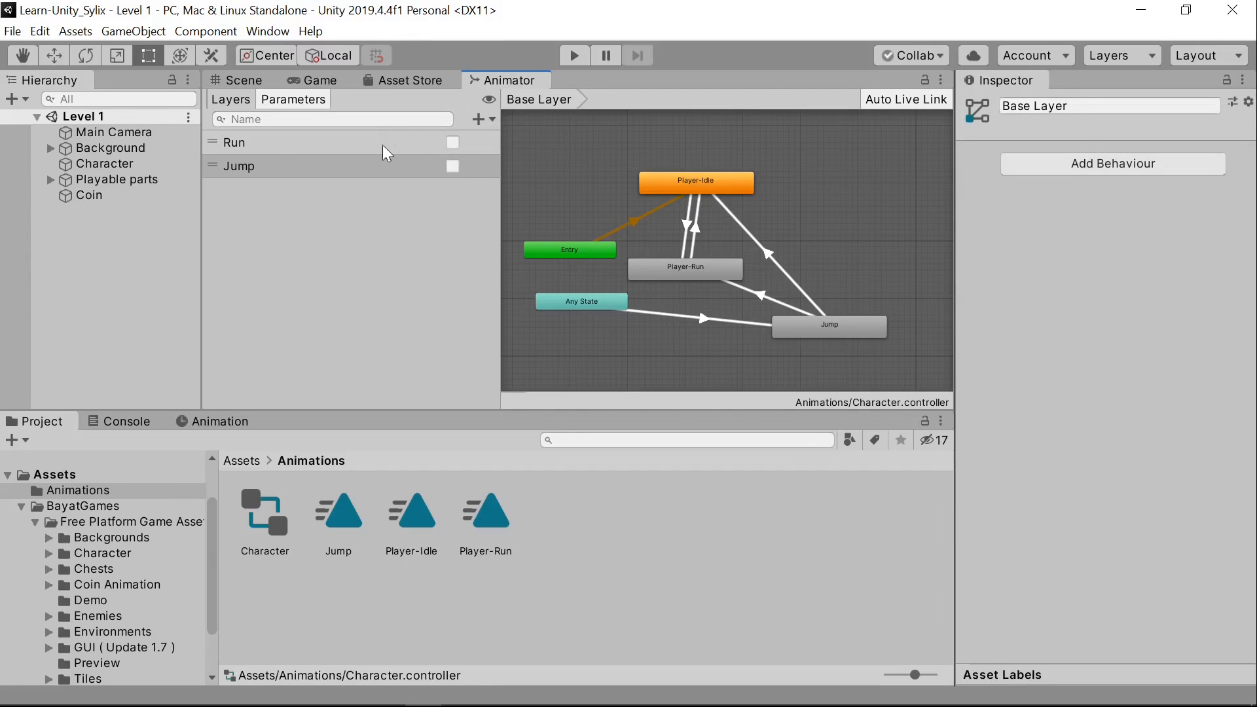
pyautogui.click(229, 144)
pyautogui.click(370, 173)
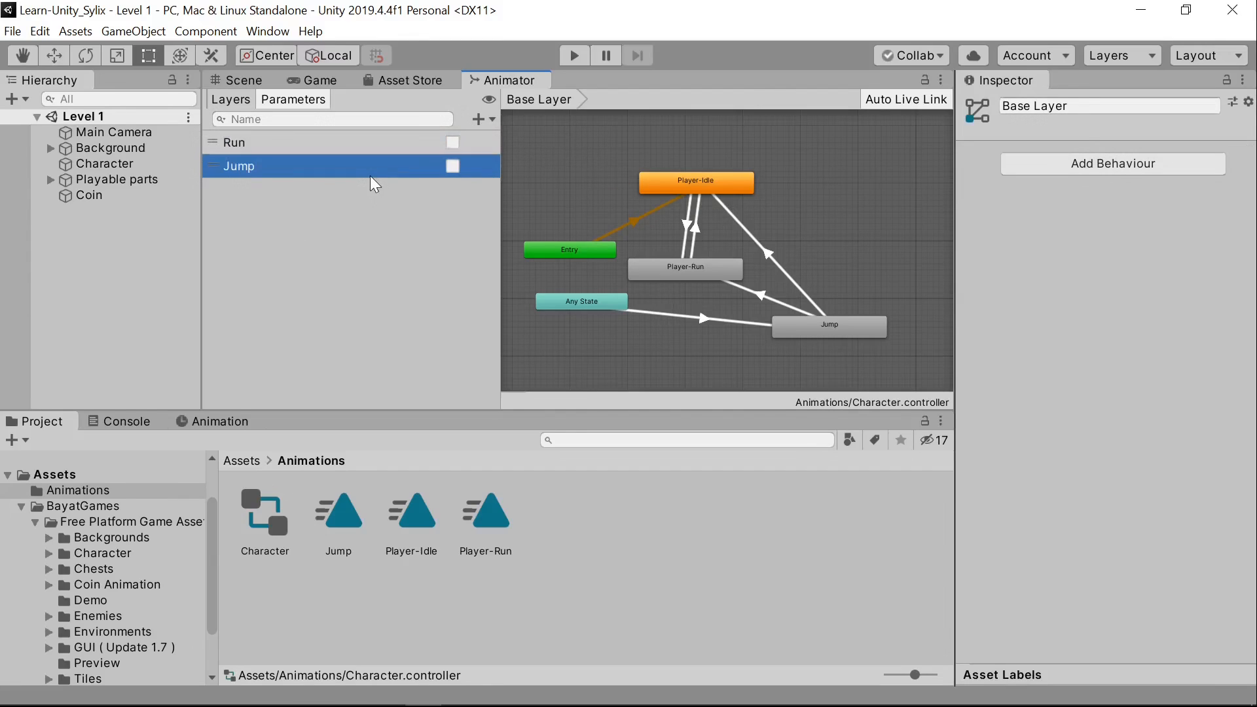
pyautogui.click(263, 143)
pyautogui.click(263, 165)
pyautogui.click(285, 148)
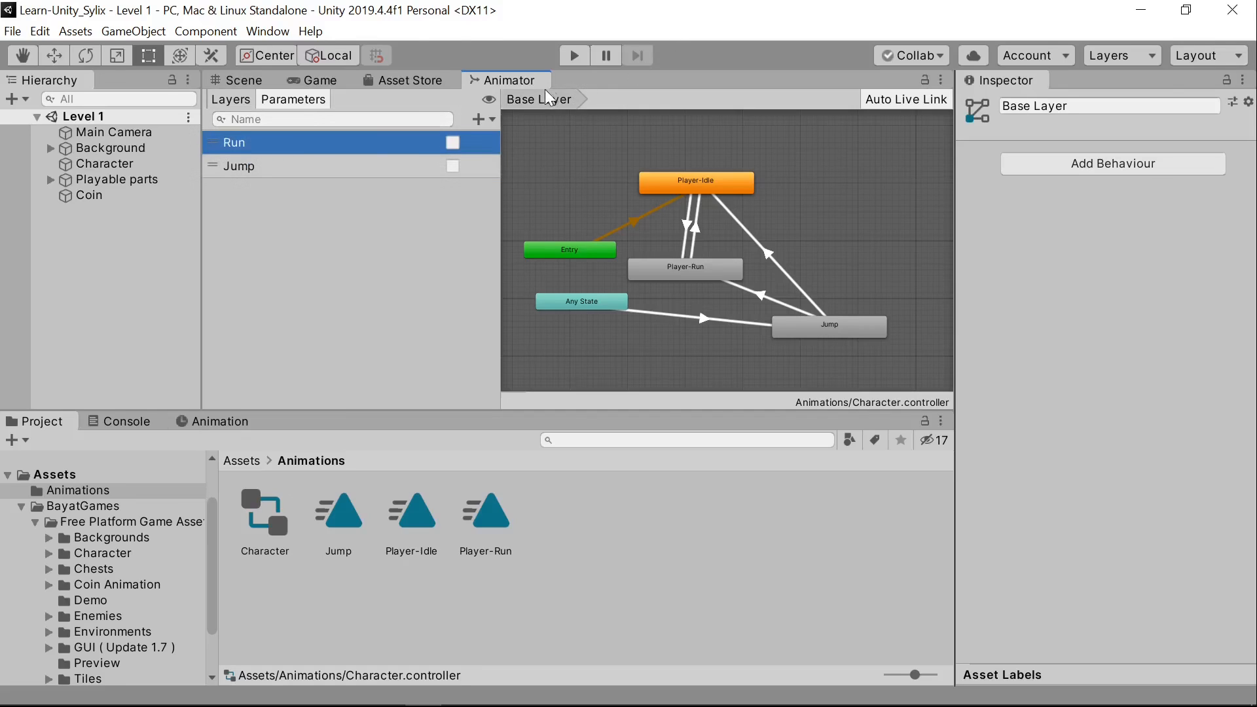
# Step: Dock the Animator window beside the Animation window below the Scene view, with the state graph in view
pyautogui.moveTo(535, 85); pyautogui.dragTo(341, 429)
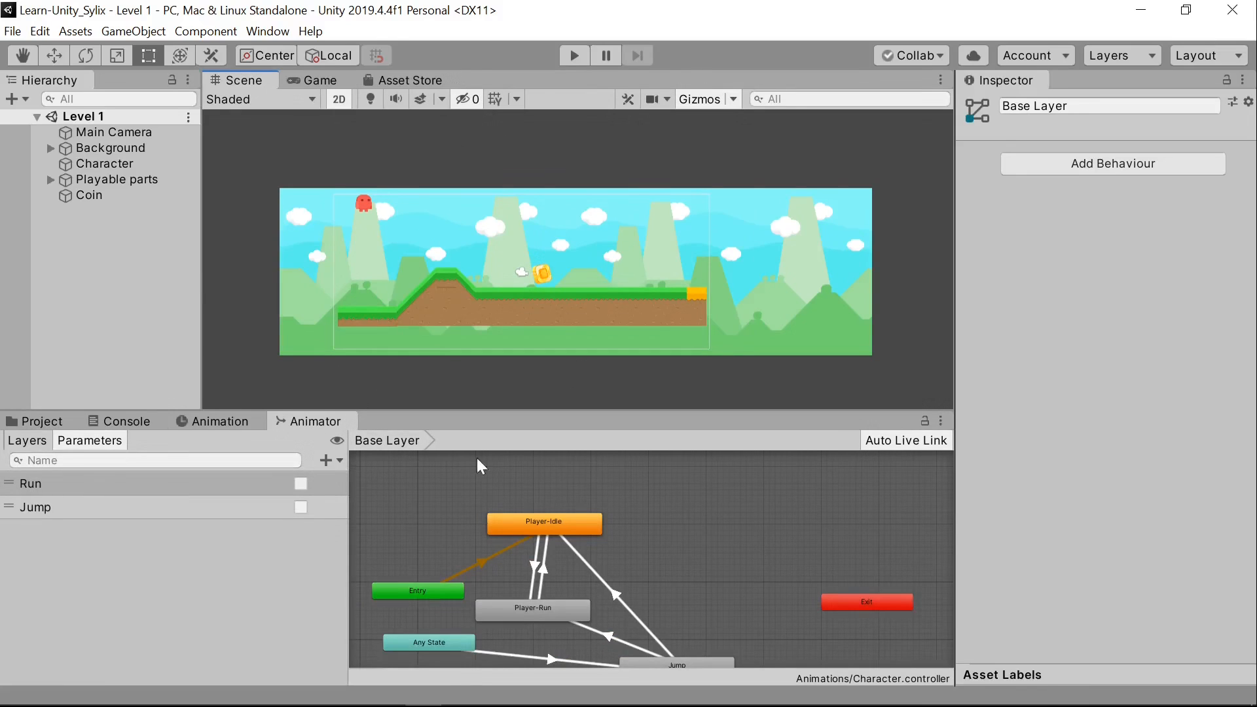
pyautogui.moveTo(681, 520); pyautogui.dragTo(725, 488, button='middle')
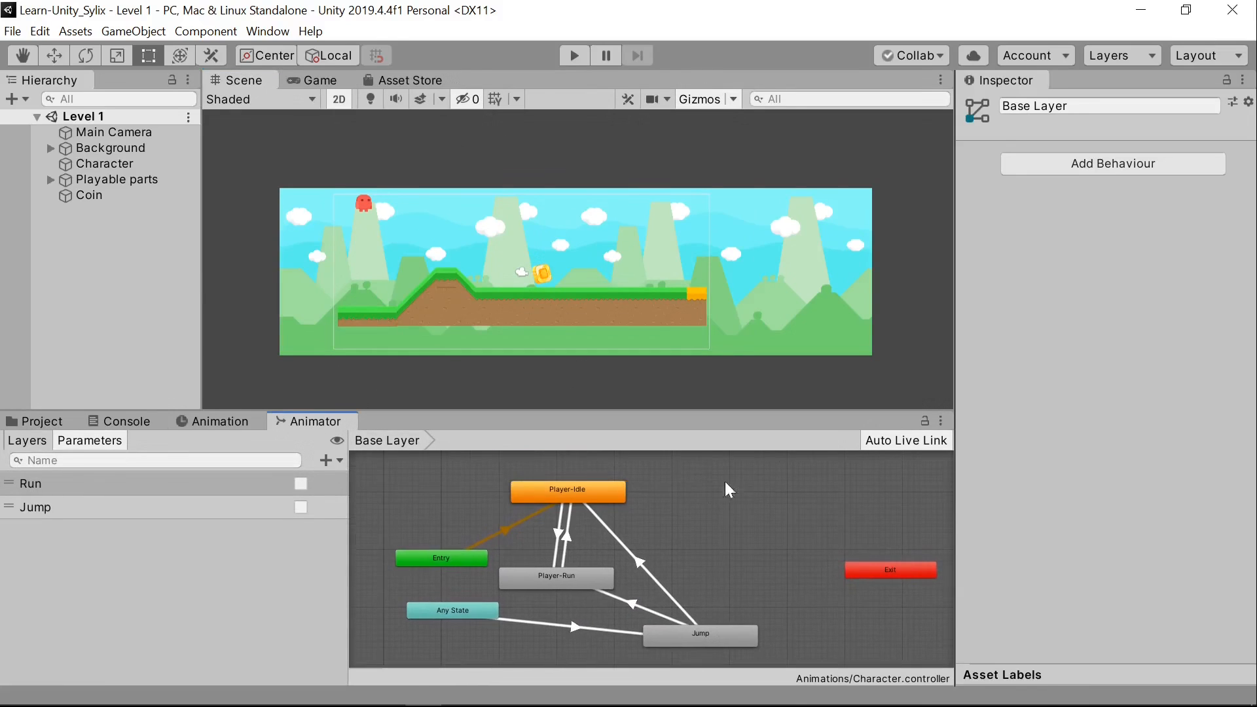
pyautogui.moveTo(794, 511)
pyautogui.mouseDown(button='middle')
pyautogui.moveTo(805, 524)
pyautogui.moveTo(816, 512)
pyautogui.mouseUp(button='middle')
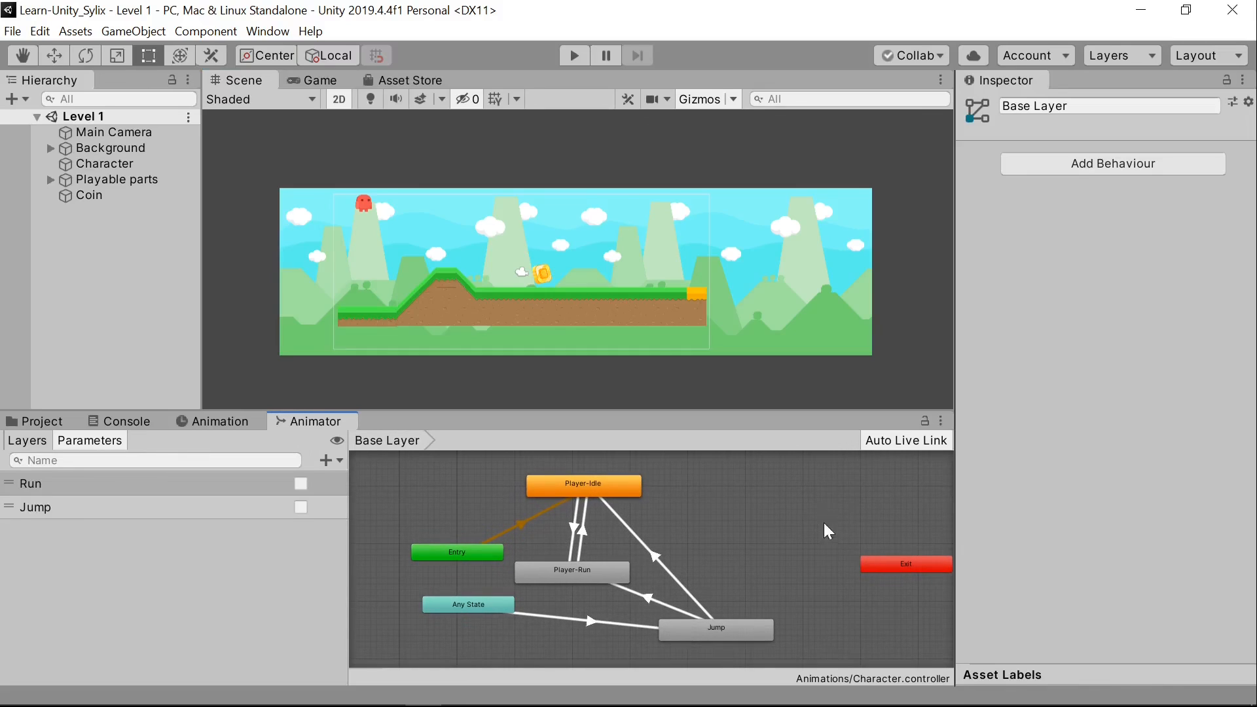
# Step: Test the Character's animations in play mode by toggling the Run and Jump parameters on and off, and stop playing
pyautogui.click(574, 56)
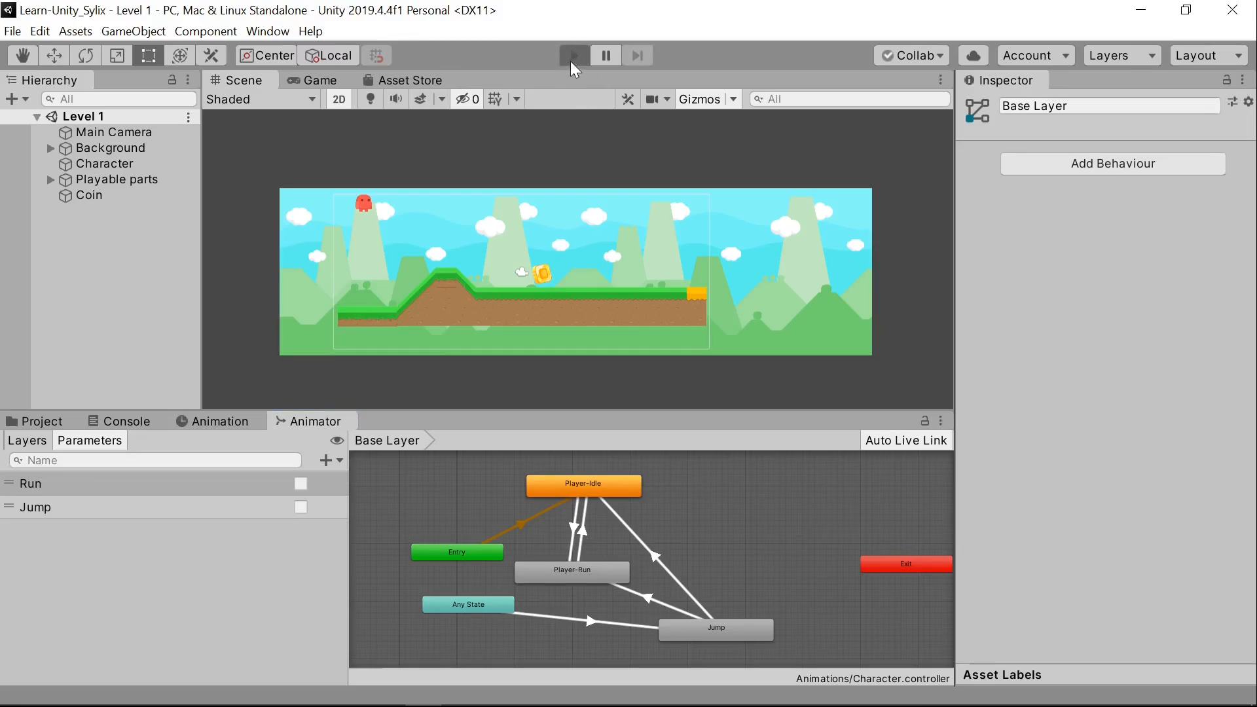
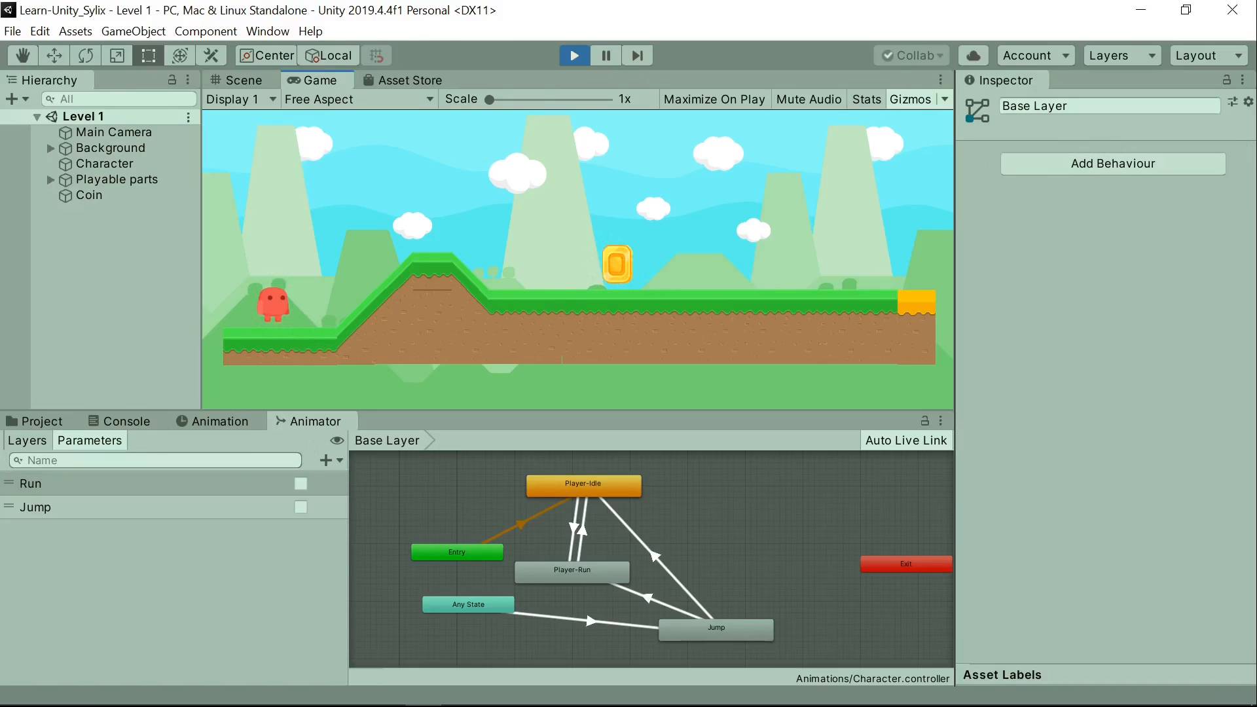
pyautogui.click(300, 483)
pyautogui.click(301, 483)
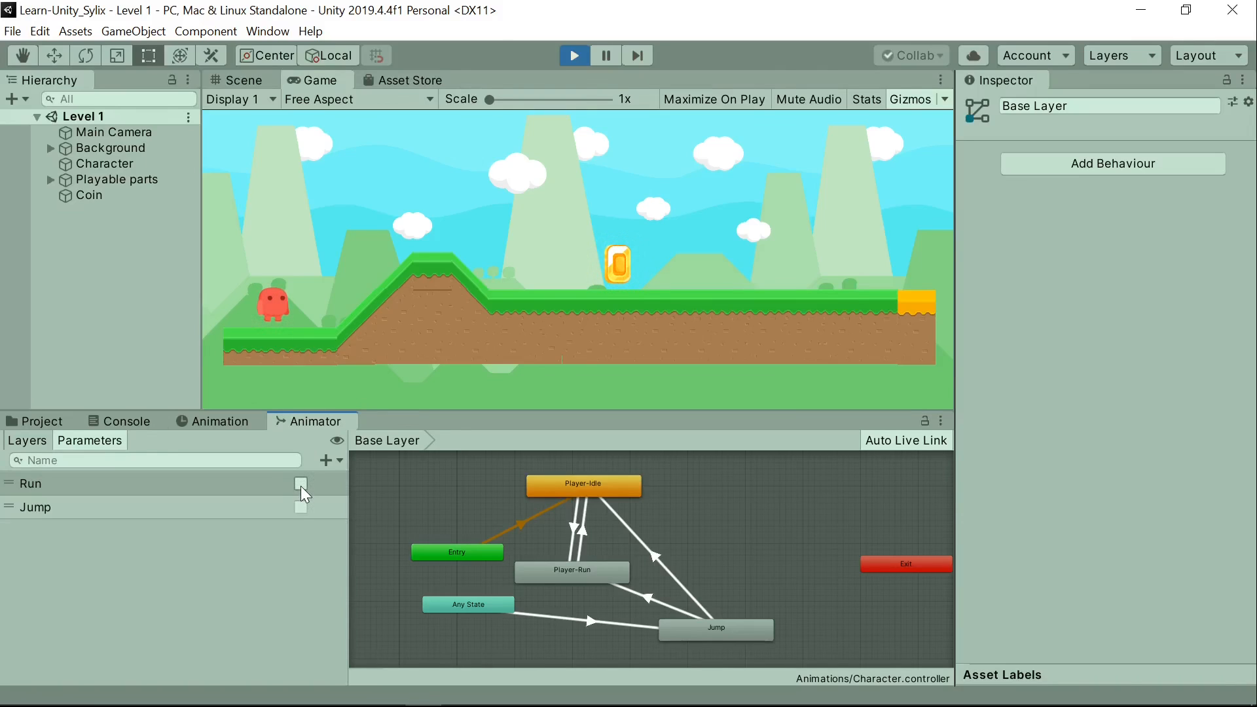
pyautogui.click(299, 507)
pyautogui.click(300, 483)
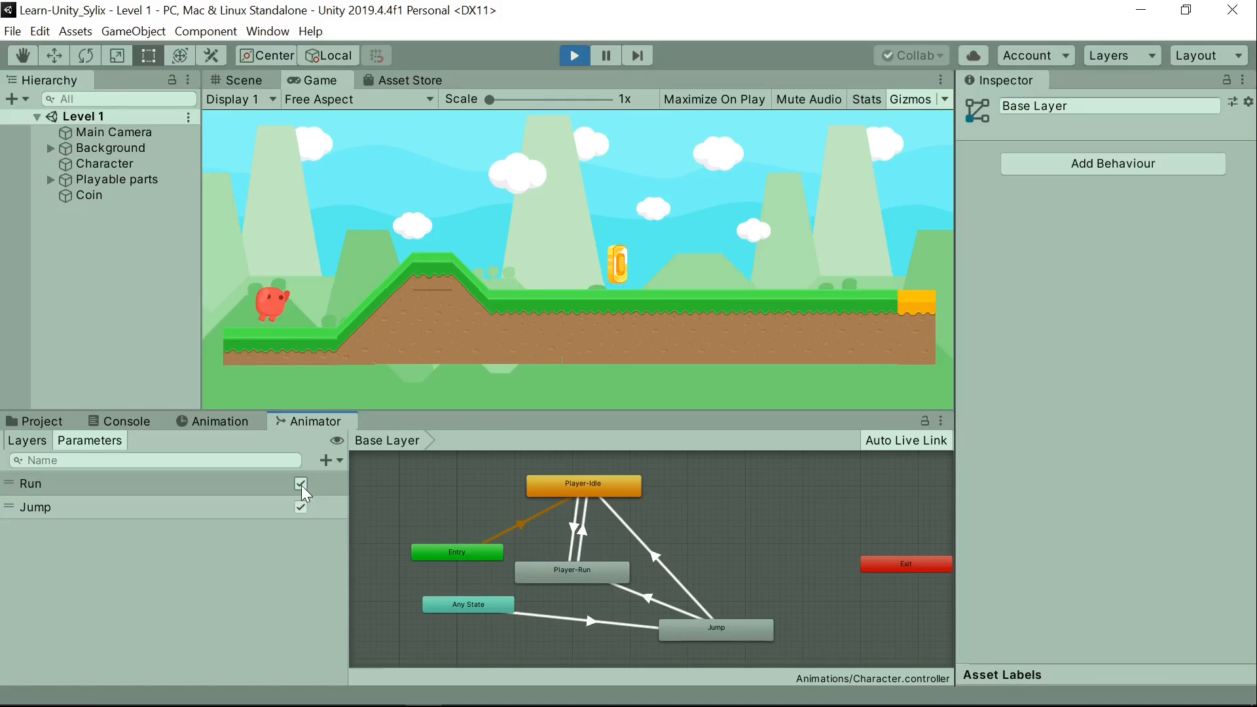
pyautogui.click(301, 484)
pyautogui.click(300, 502)
pyautogui.click(300, 508)
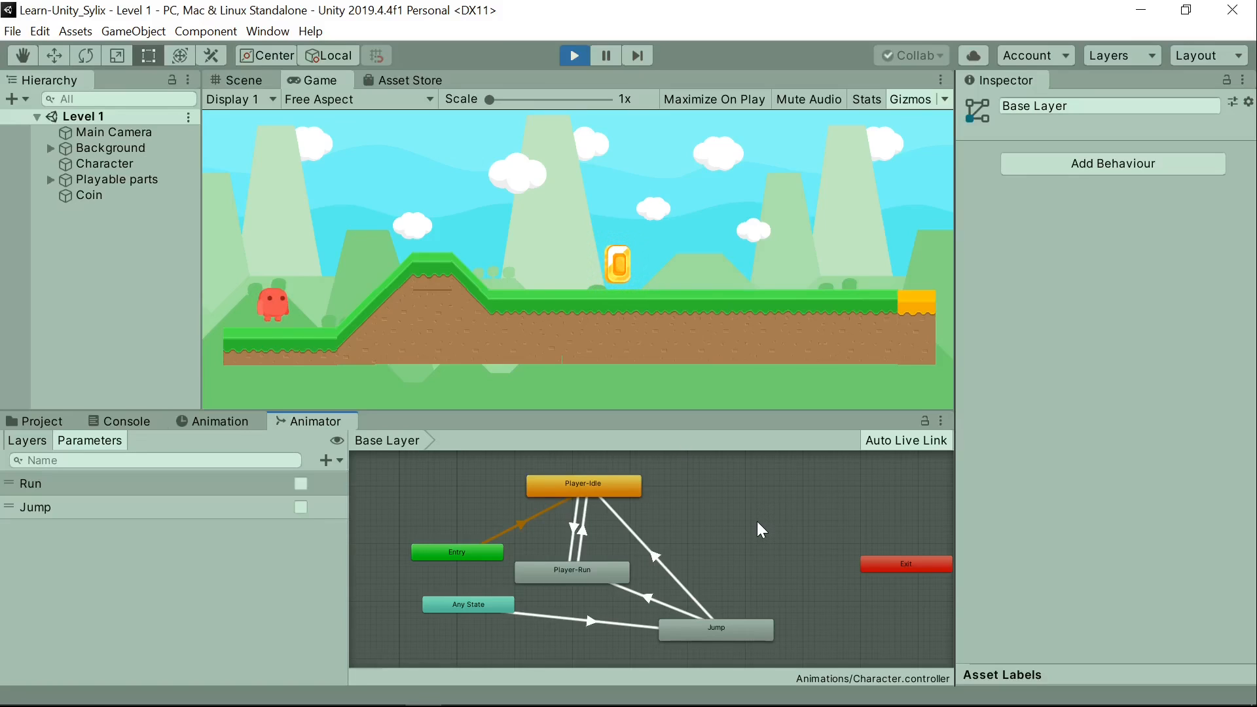
pyautogui.hotkey('ctrl', 'p')
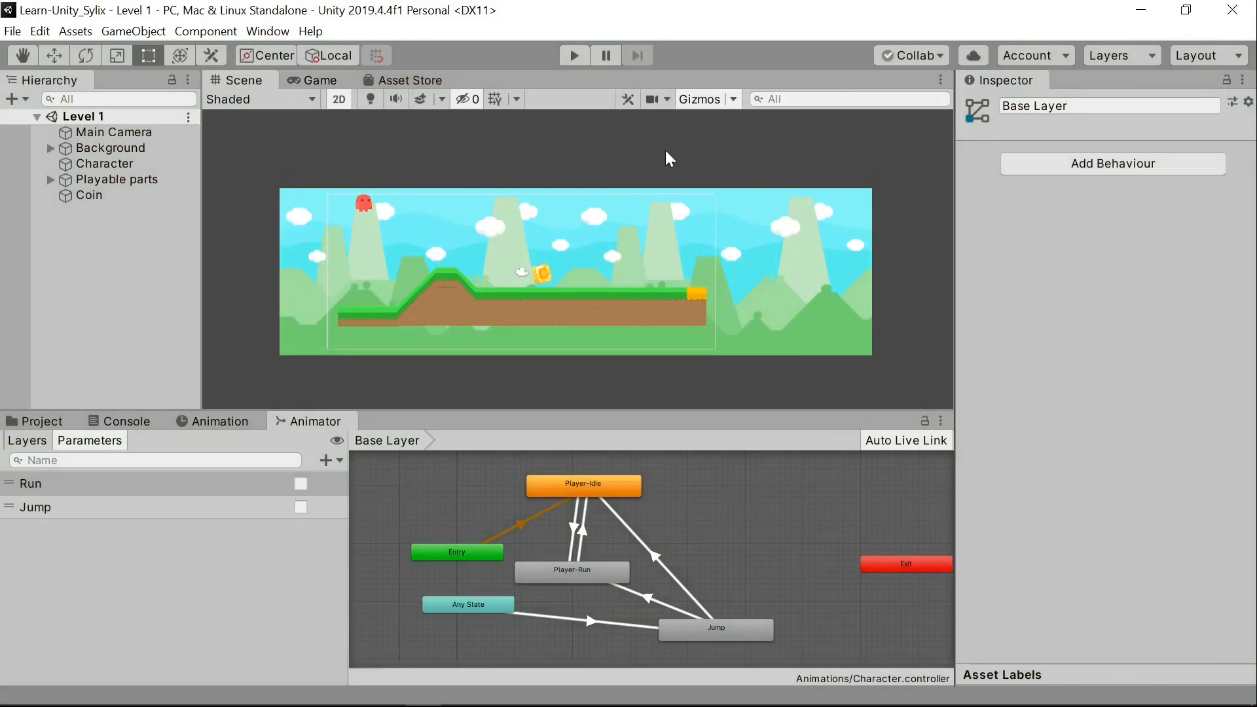
# Step: Open the CharacterMove script from the Assets folder in Visual Studio
pyautogui.press('q')
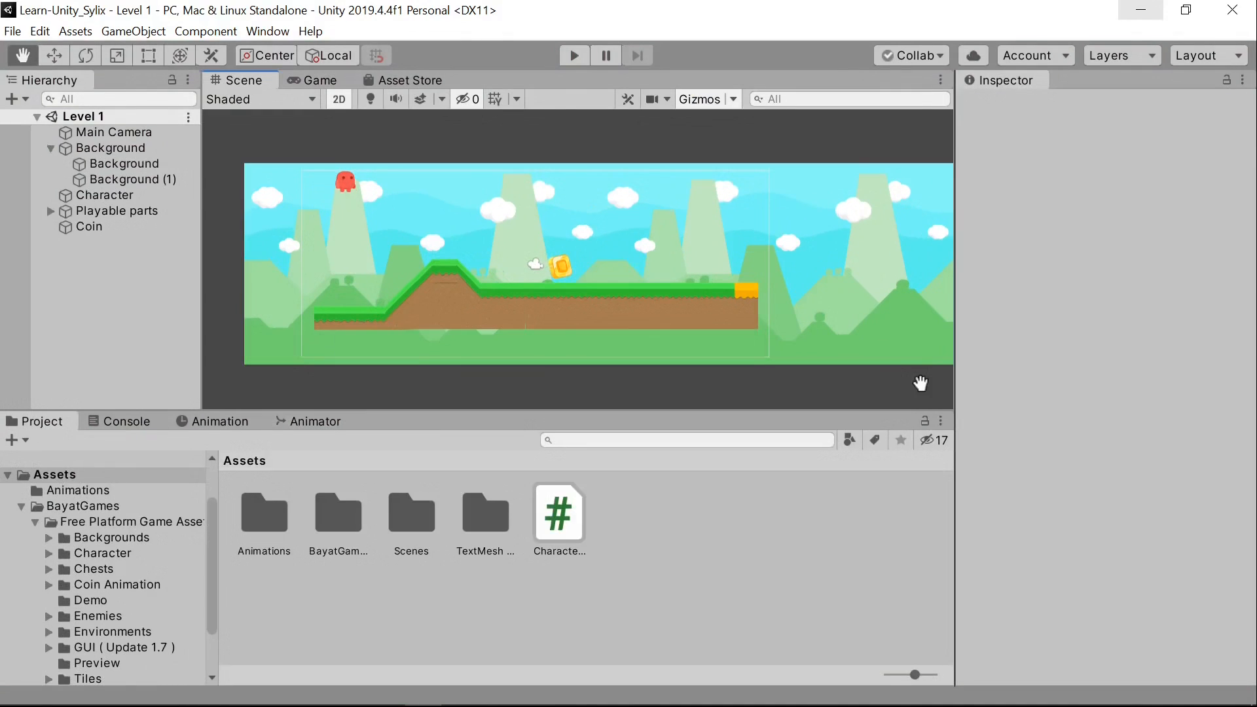
pyautogui.press('t')
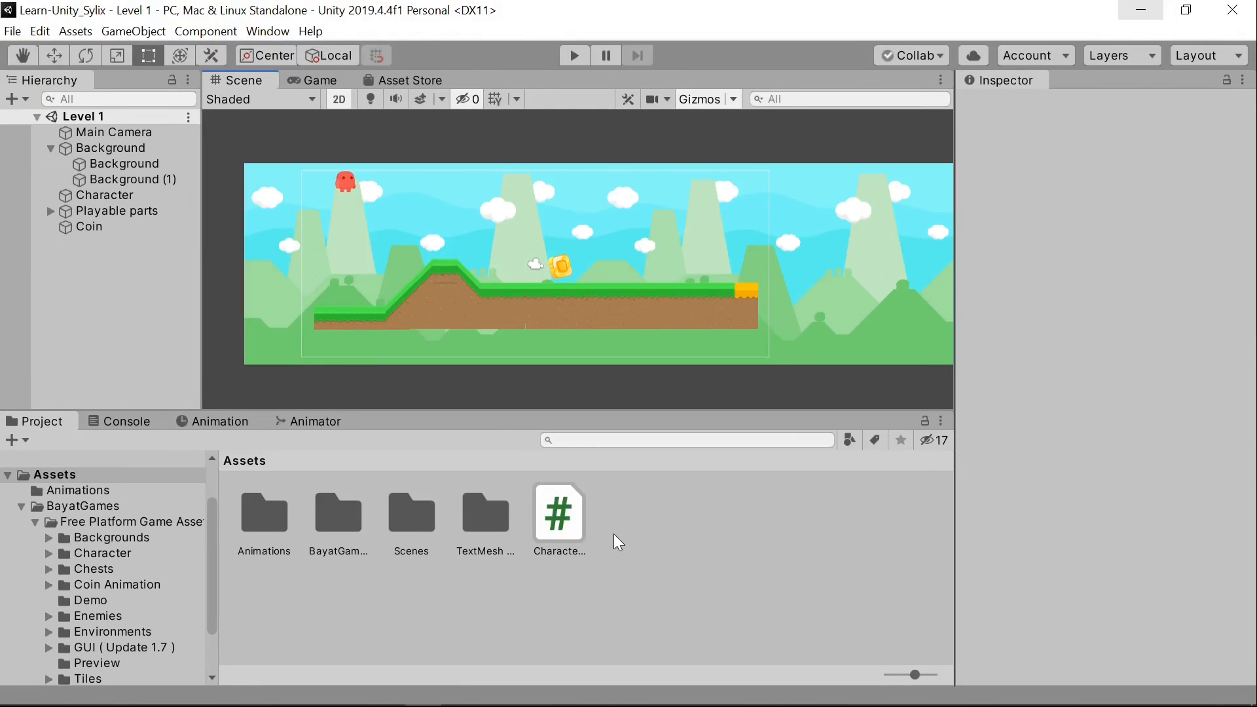
pyautogui.click(576, 519)
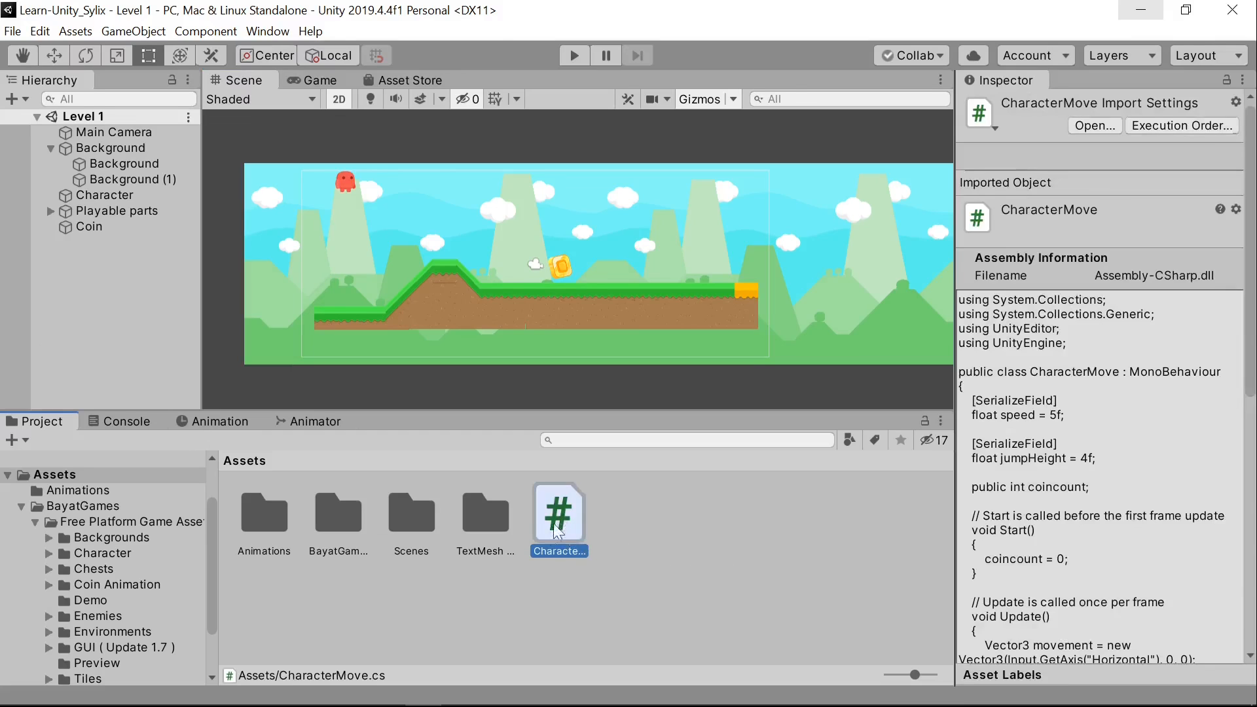
pyautogui.hotkey('alt', 'Tab')
pyautogui.click(371, 499)
pyautogui.click(127, 370)
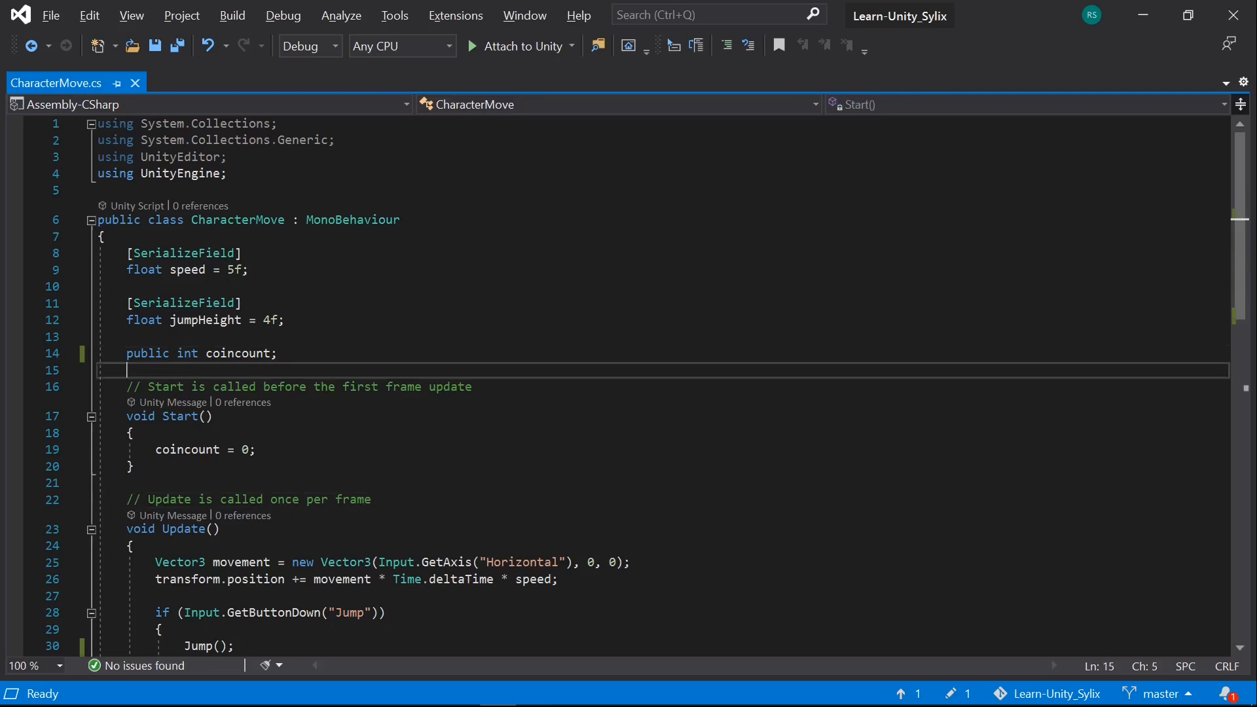
# Step: Declare the field "public Animator animate;" below the coincount field, separated by an empty line
pyautogui.click(286, 320)
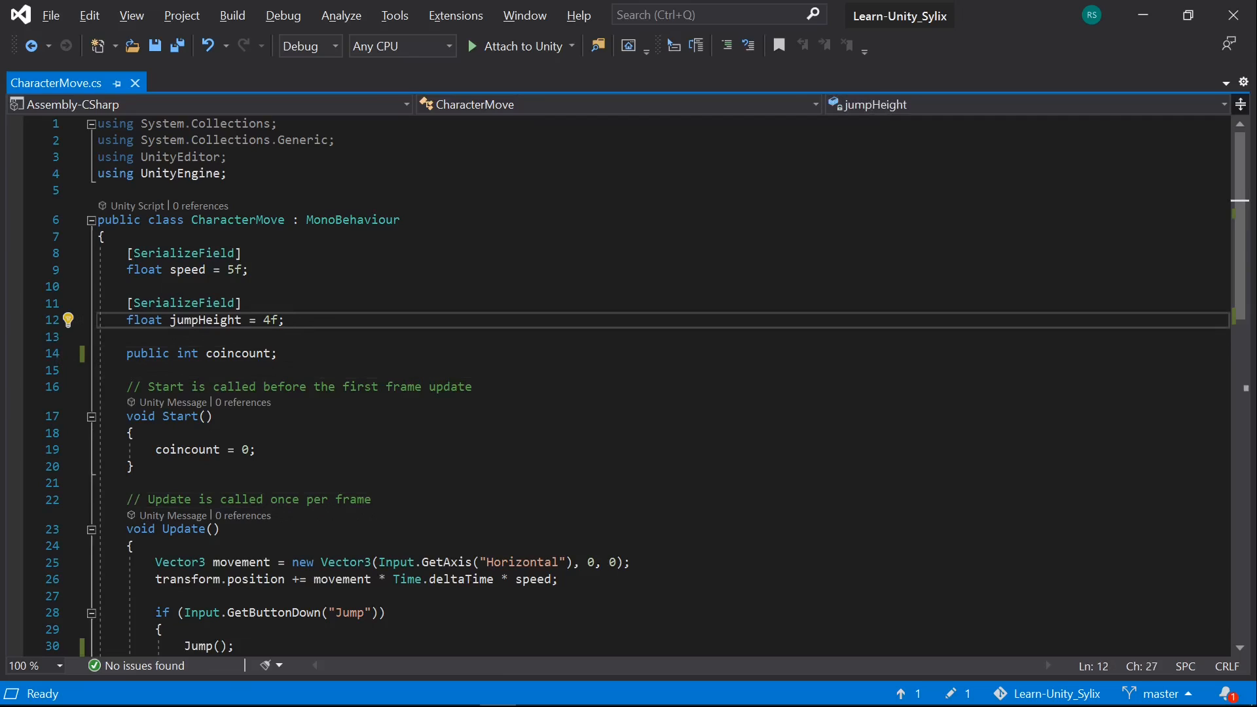
pyautogui.click(127, 370)
pyautogui.click(277, 354)
pyautogui.press('Return')
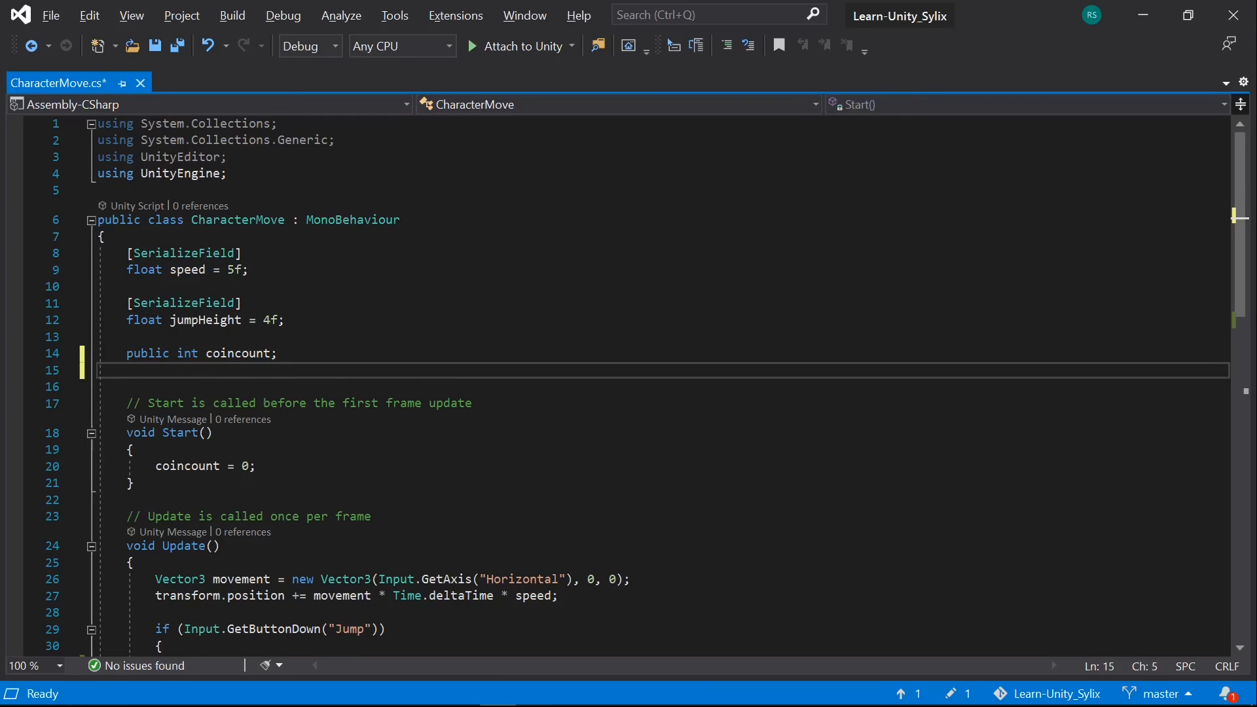
pyautogui.press('Return')
pyautogui.write('p')
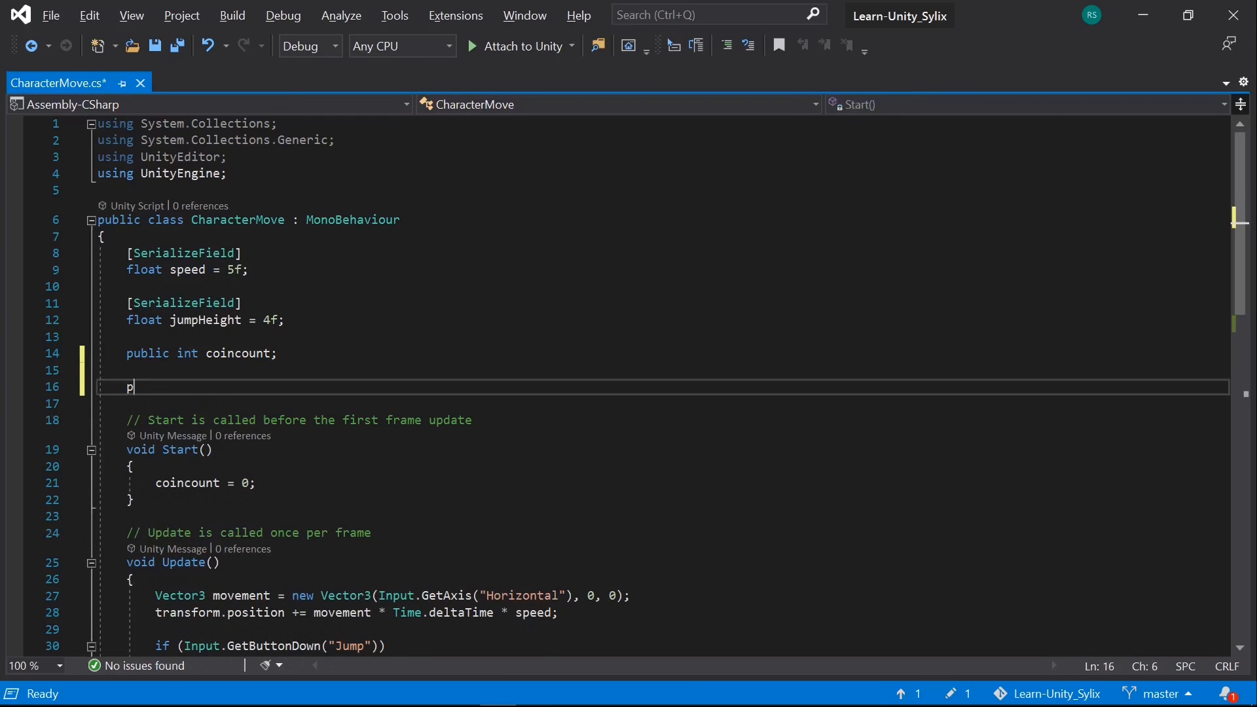
pyautogui.write('ublic')
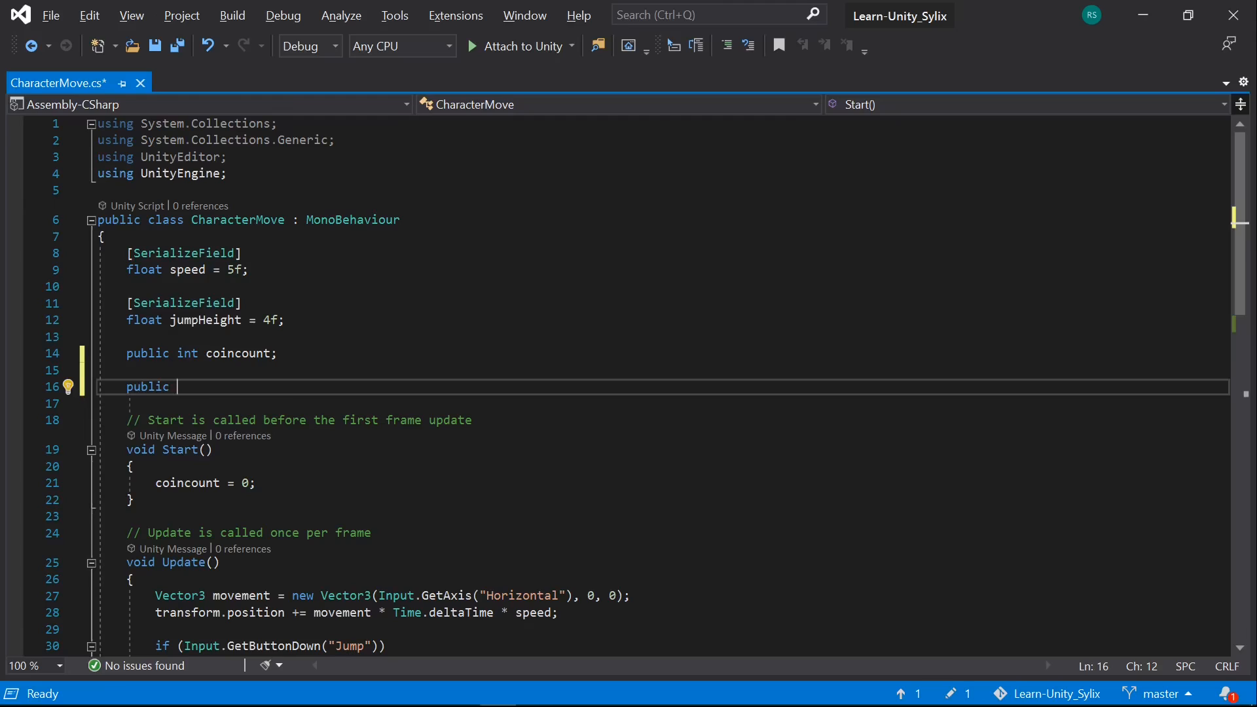
pyautogui.write('Animator')
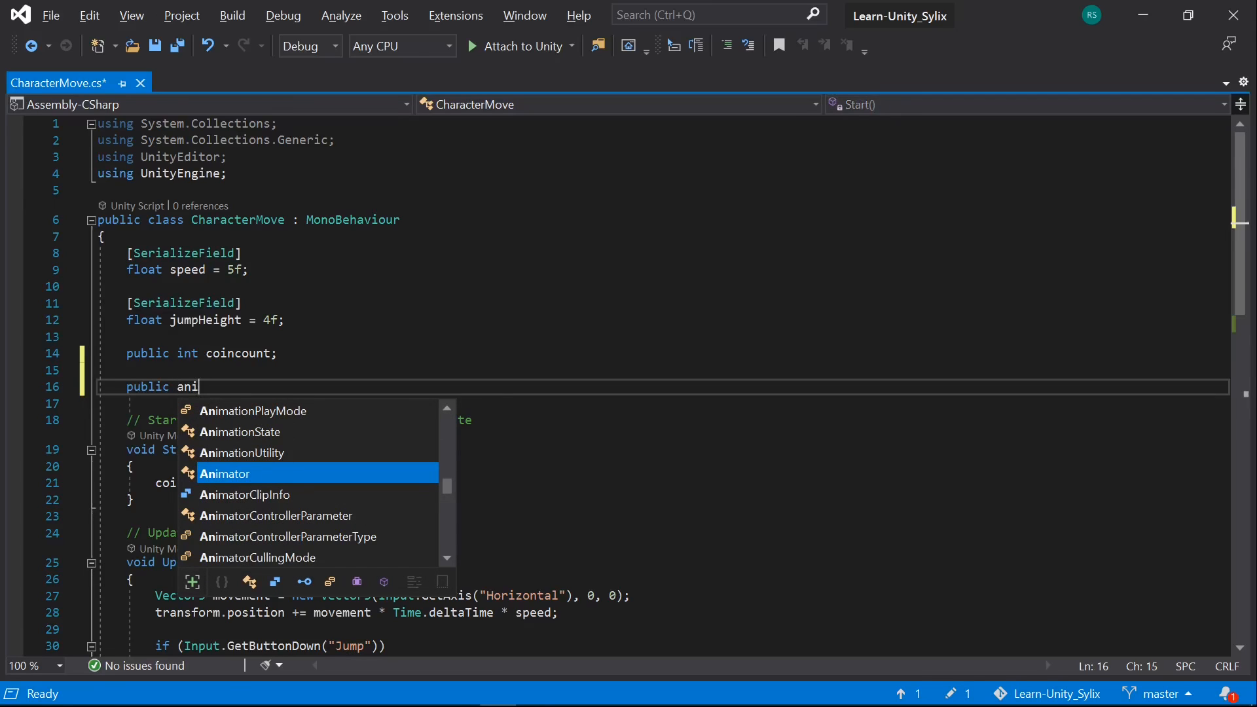
pyautogui.write(' animate')
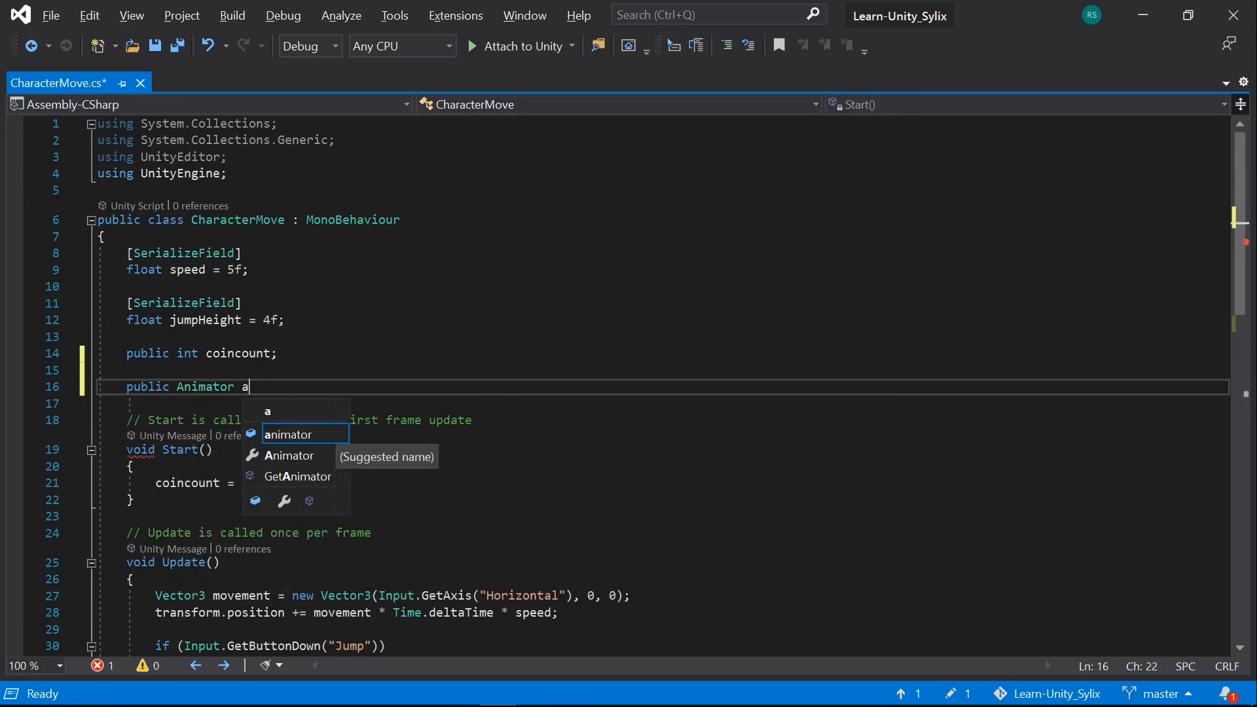
pyautogui.write(';')
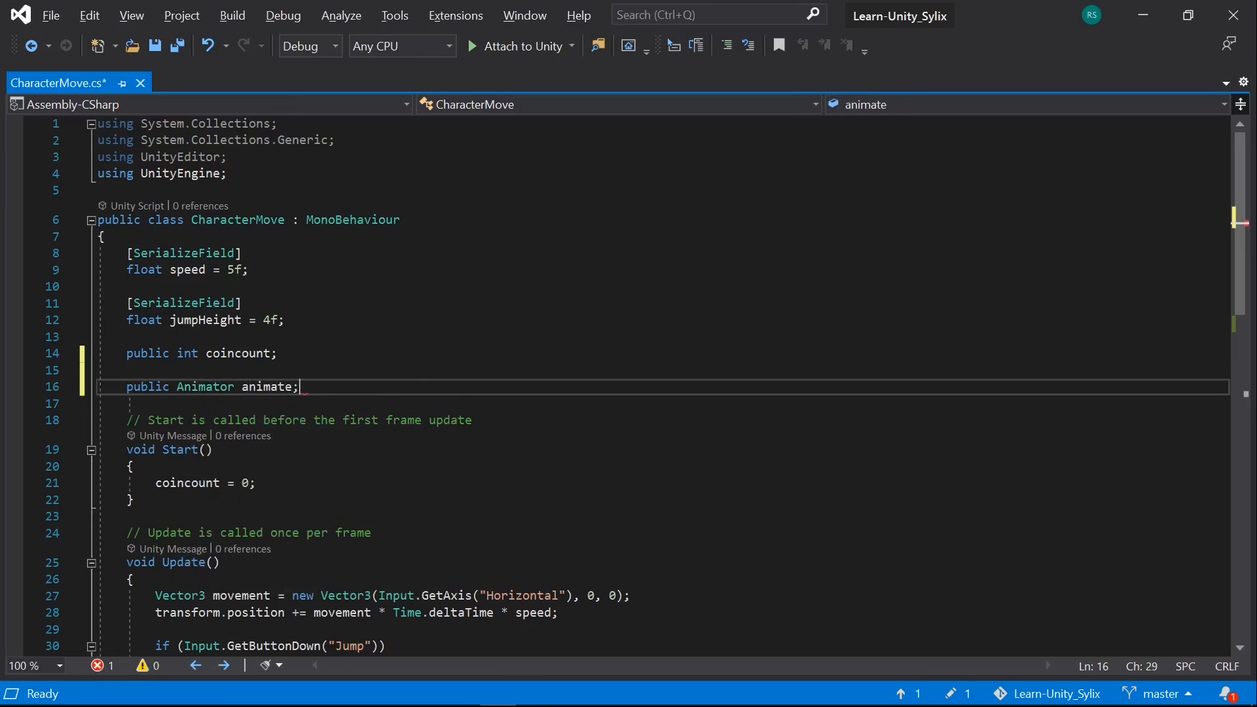
# Step: Remove the empty line after the Jump() call in the Update method
pyautogui.scroll(-5, 638, 386)
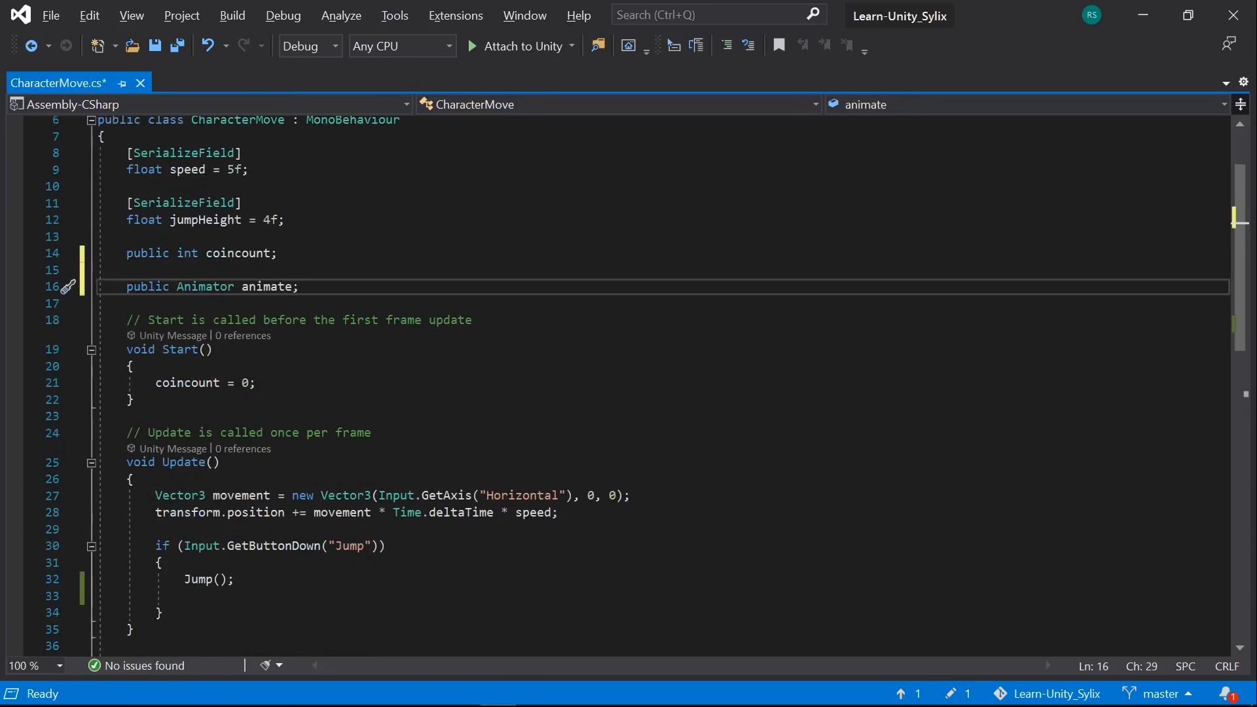
pyautogui.click(236, 430)
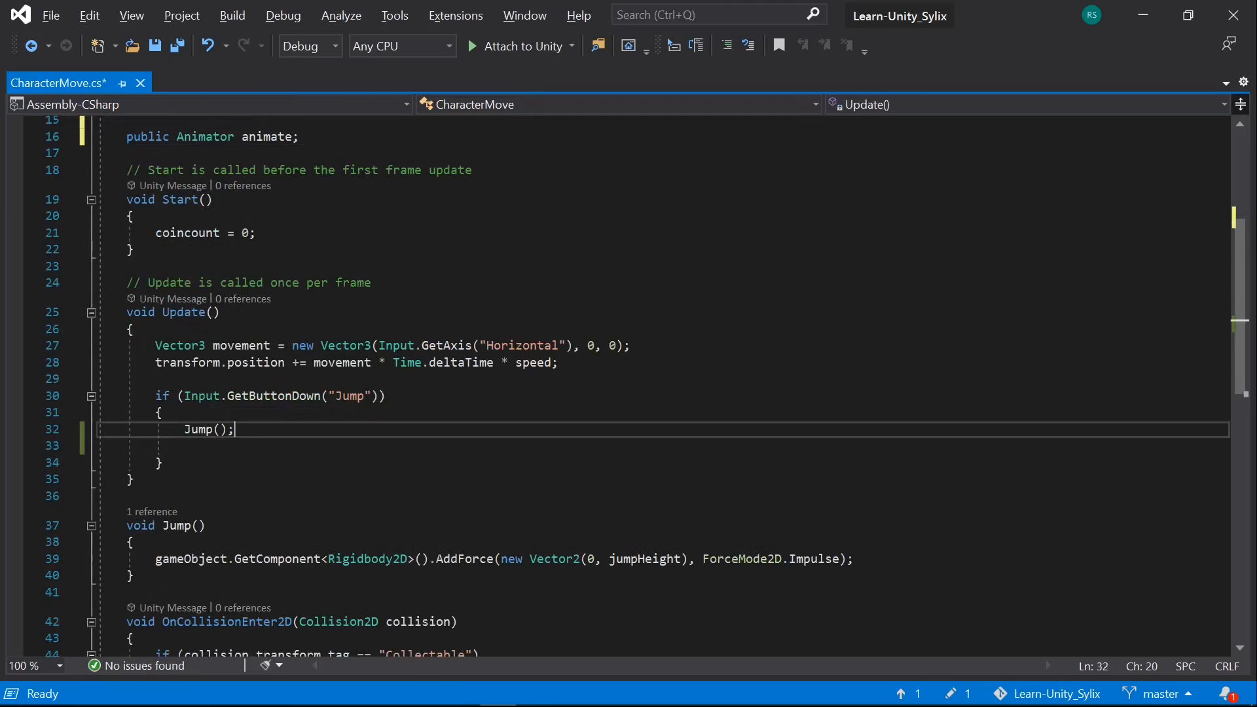
pyautogui.click(335, 396)
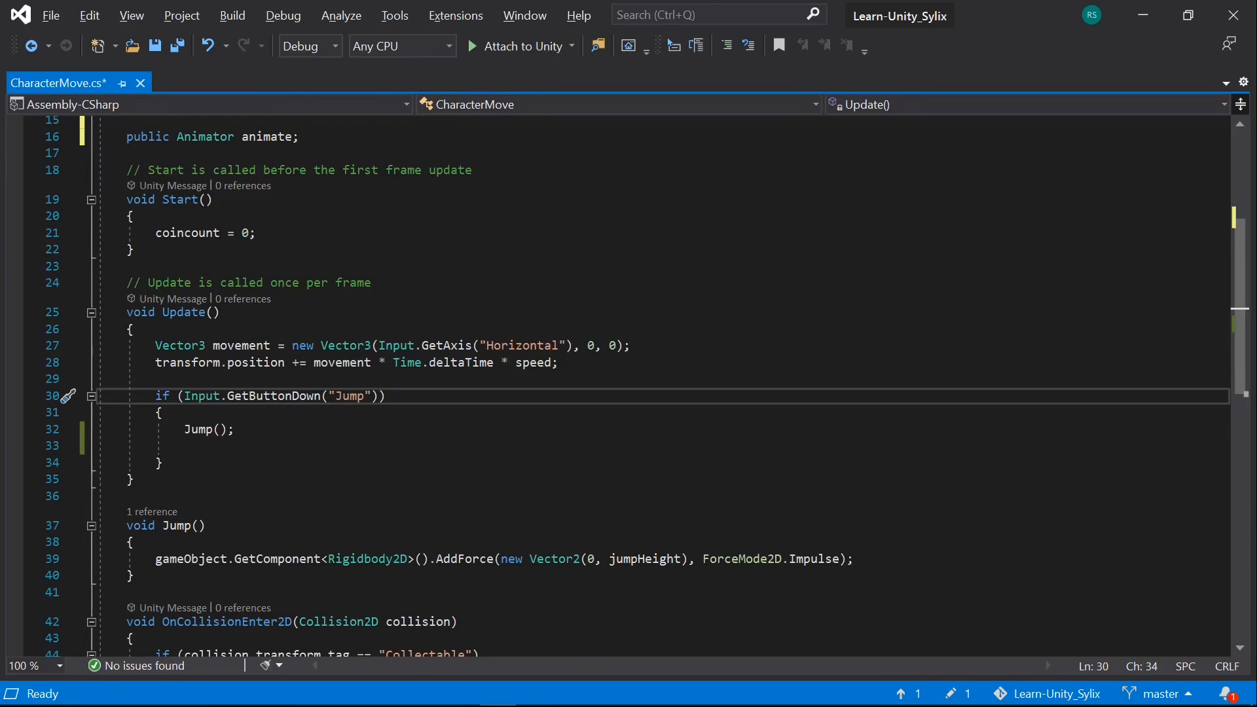
pyautogui.click(185, 446)
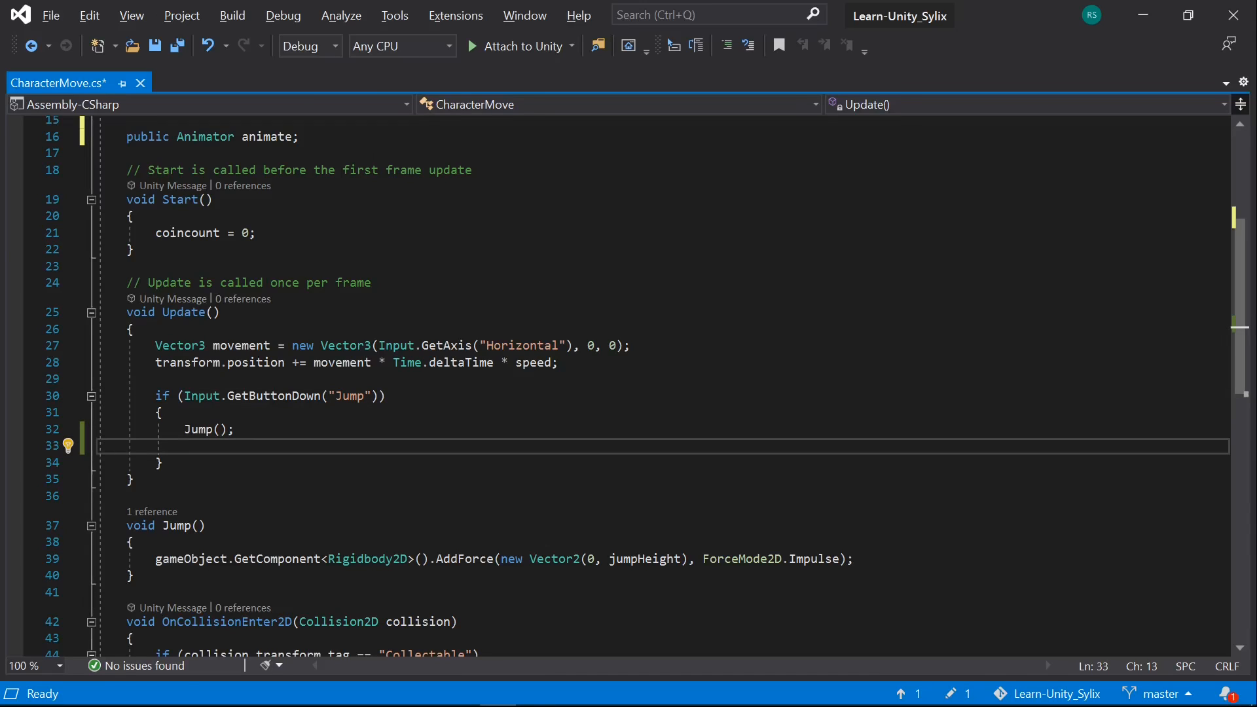
pyautogui.press('BackSpace')
pyautogui.press('BackSpace')
pyautogui.press('BackSpace')
pyautogui.press('BackSpace')
pyautogui.press('BackSpace')
pyautogui.press('BackSpace')
pyautogui.press('BackSpace')
pyautogui.press('BackSpace')
pyautogui.press('BackSpace')
pyautogui.press('BackSpace')
pyautogui.press('BackSpace')
pyautogui.press('BackSpace')
pyautogui.press('BackSpace')
pyautogui.scroll(-2, 628, 386)
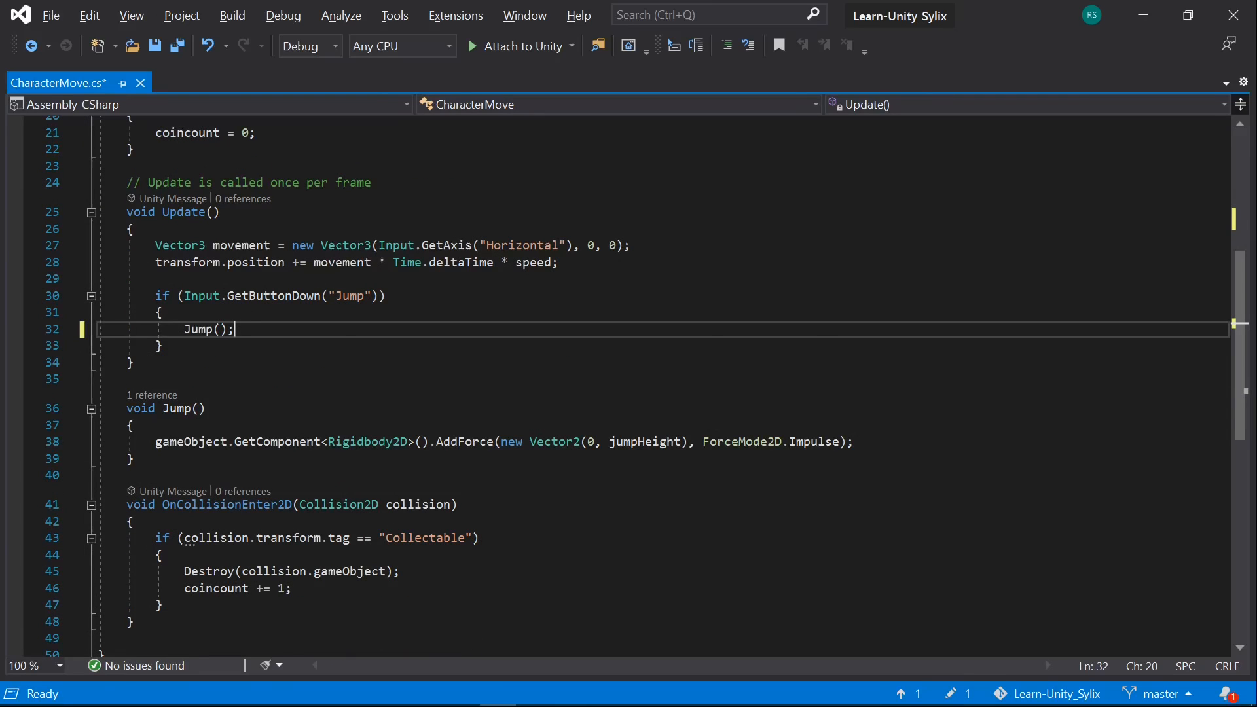
# Step: Add a new line below the AddForce statement in the Jump method
pyautogui.scroll(-2, 629, 386)
pyautogui.click(135, 359)
pyautogui.click(135, 326)
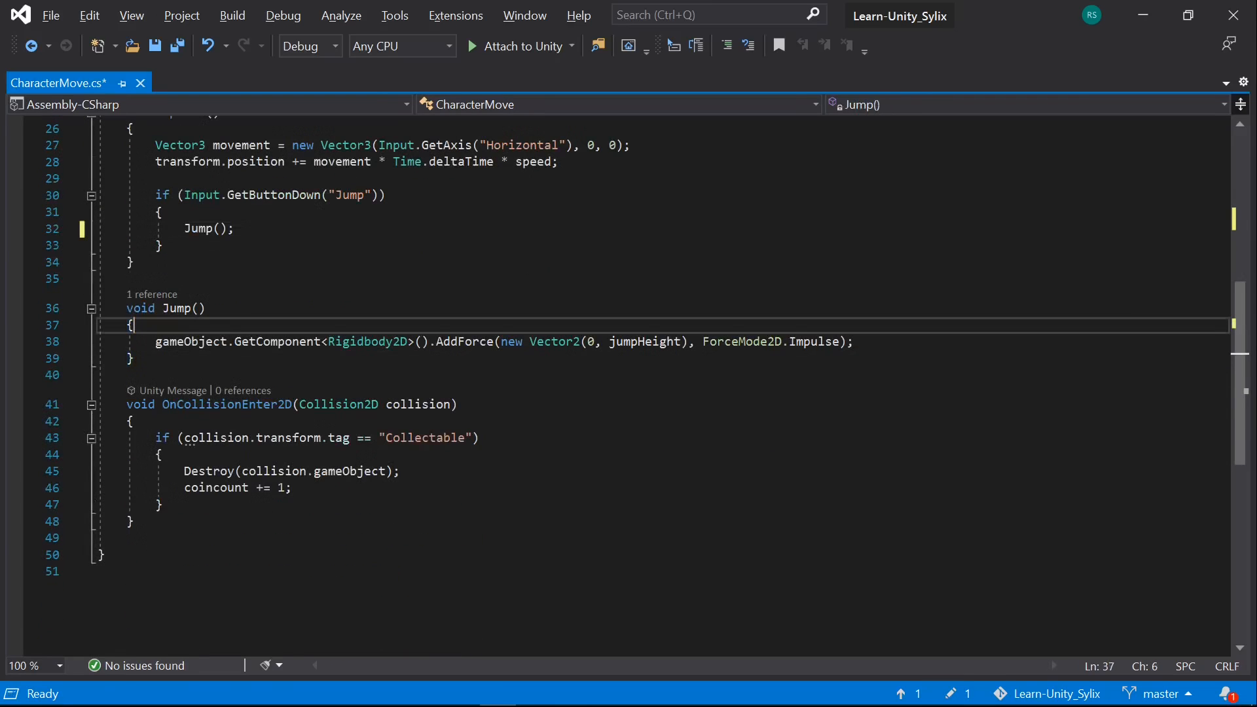
pyautogui.click(555, 342)
pyautogui.press('End')
pyautogui.press('Return')
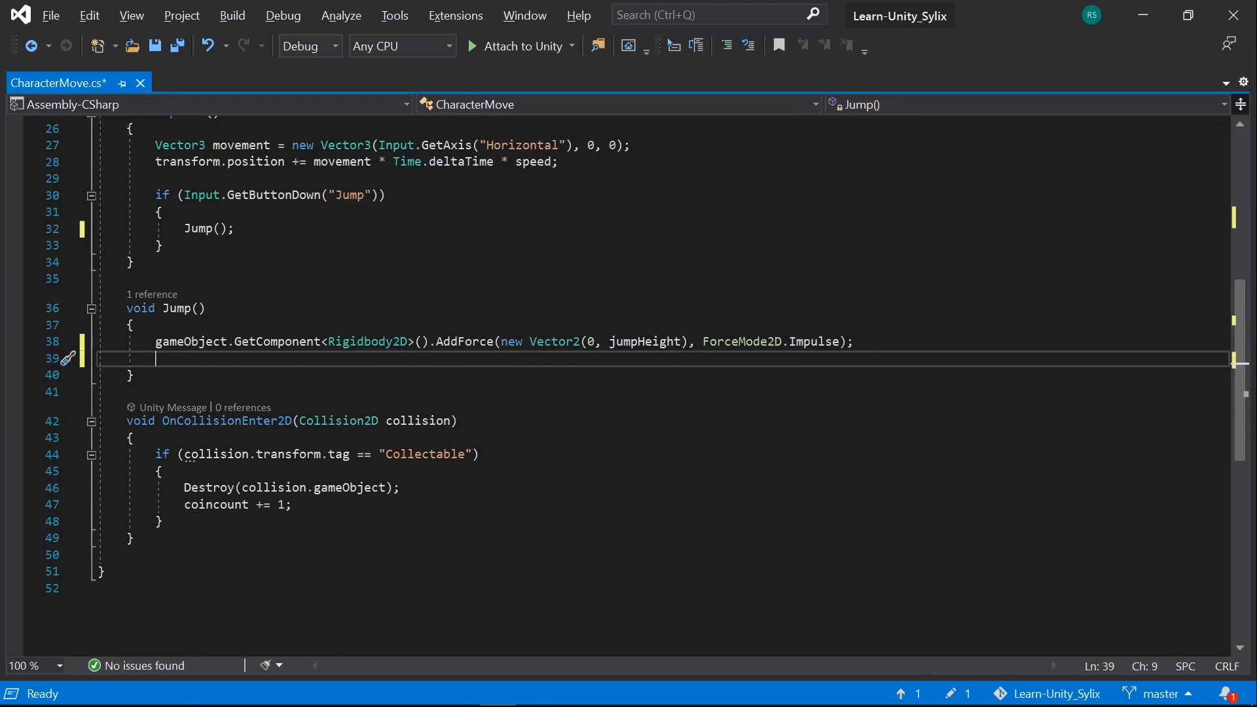
pyautogui.write('animate')
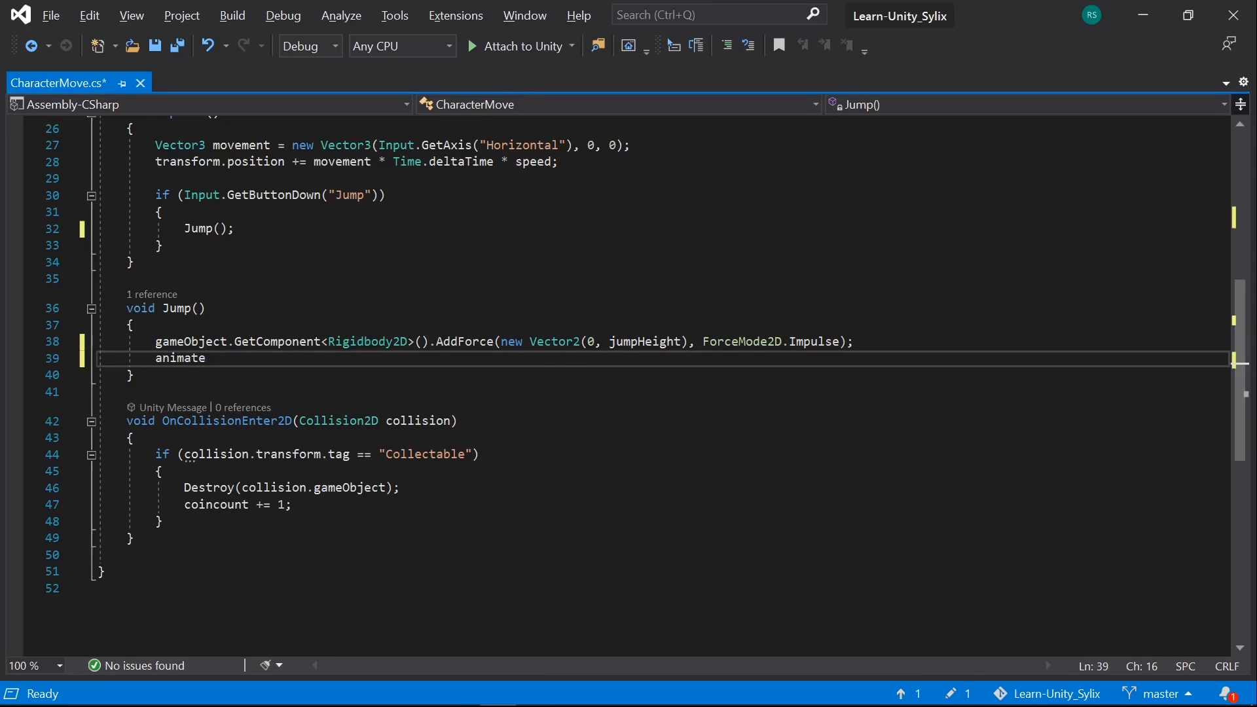
pyautogui.press('BackSpace')
pyautogui.press('BackSpace')
pyautogui.press('BackSpace')
pyautogui.press('BackSpace')
pyautogui.press('BackSpace')
pyautogui.press('BackSpace')
pyautogui.press('BackSpace')
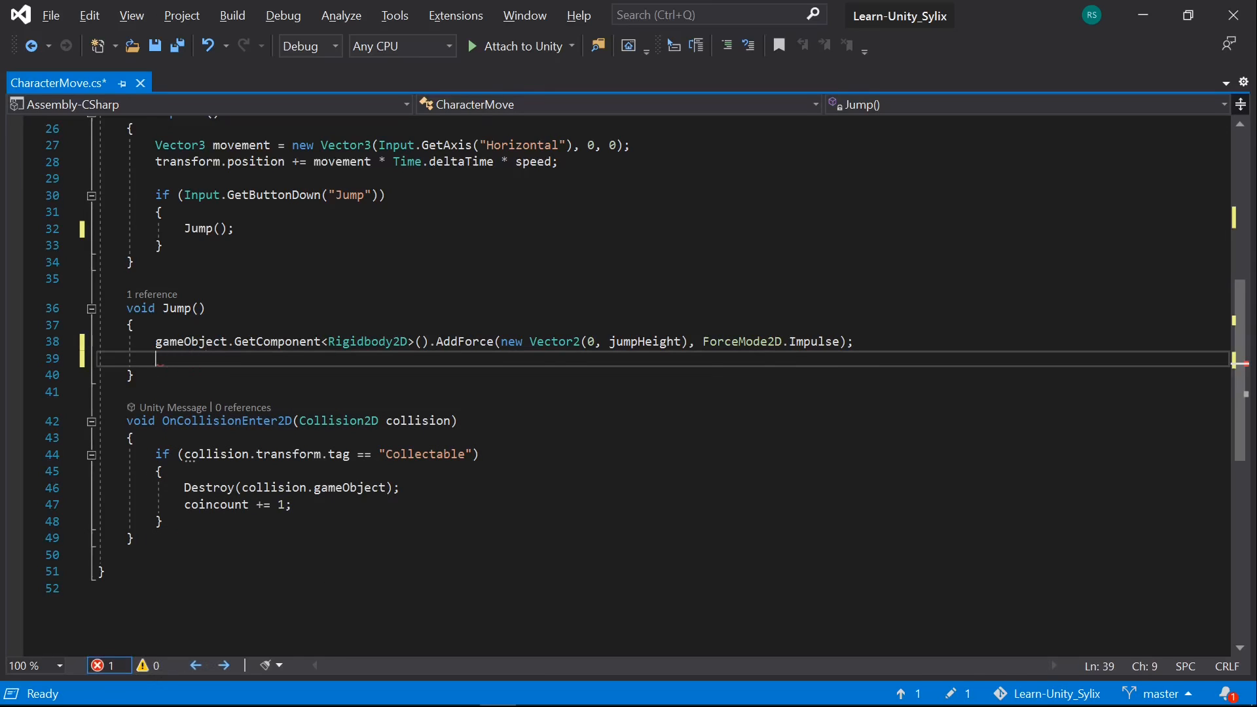
# Step: Save the CharacterMove script, switch to Unity and select the Character object to show its components
pyautogui.hotkey('ctrl', 's')
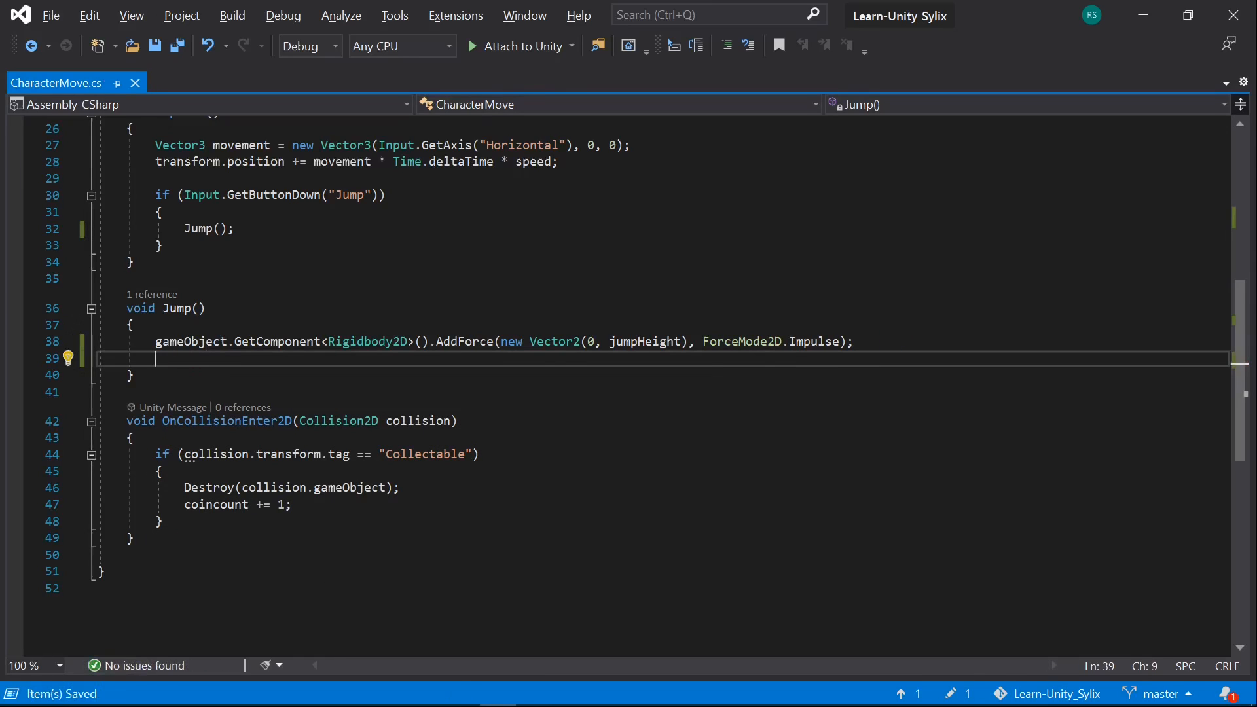
pyautogui.hotkey('alt', 'Tab')
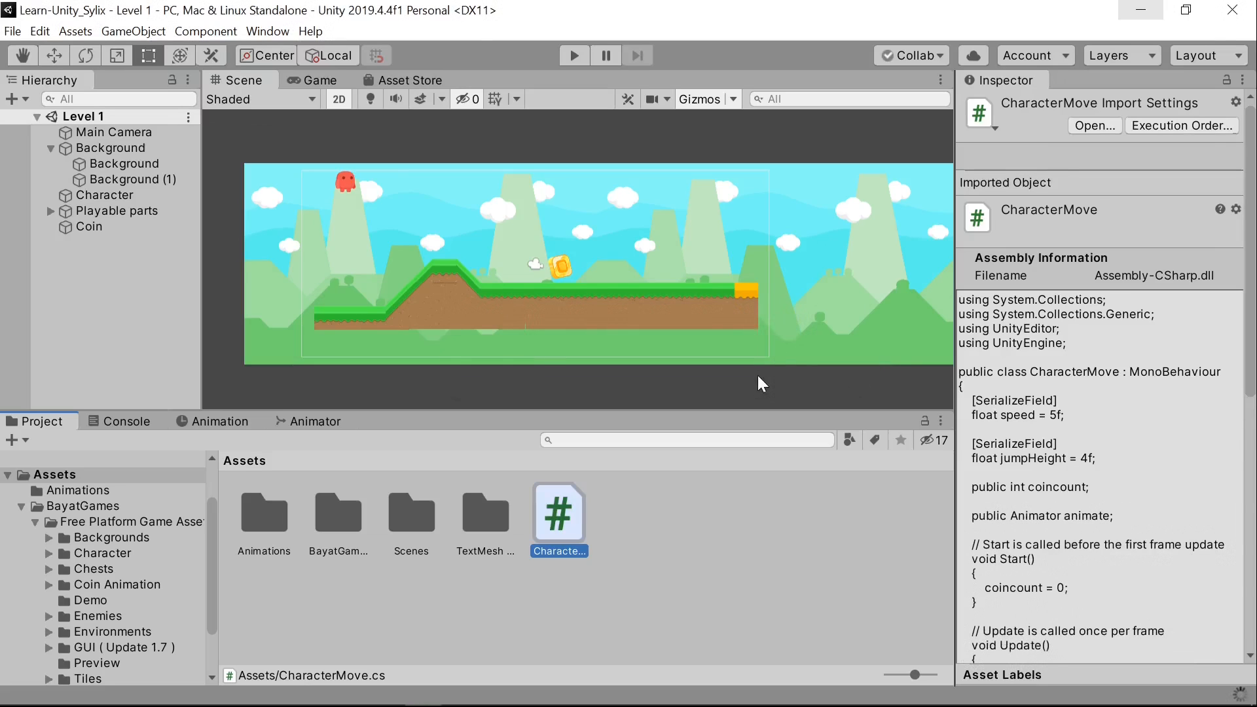
pyautogui.click(92, 192)
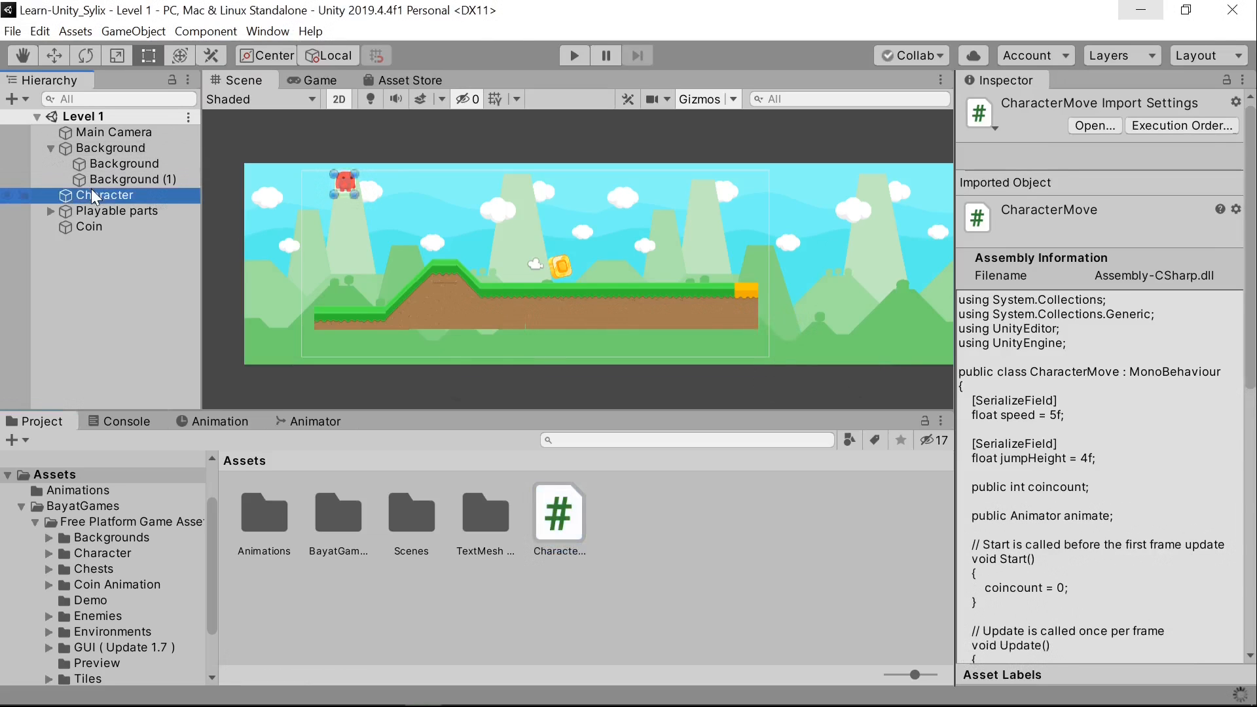
pyautogui.click(1005, 79)
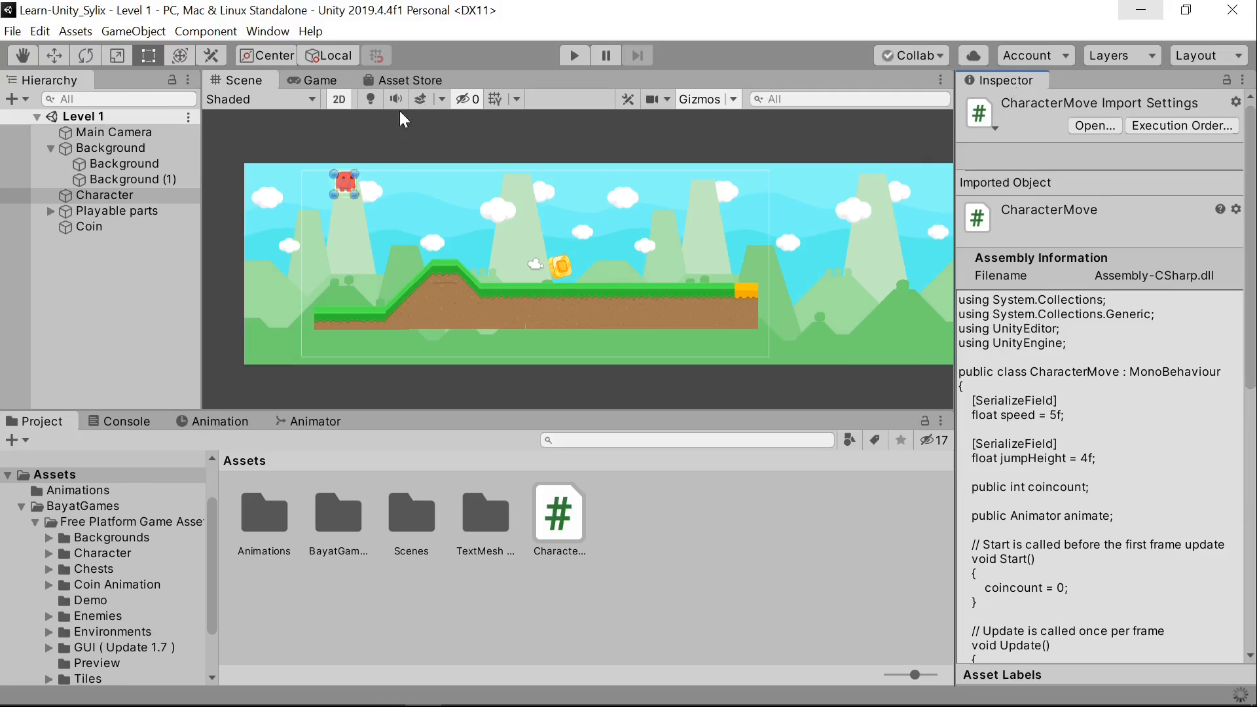
pyautogui.click(171, 195)
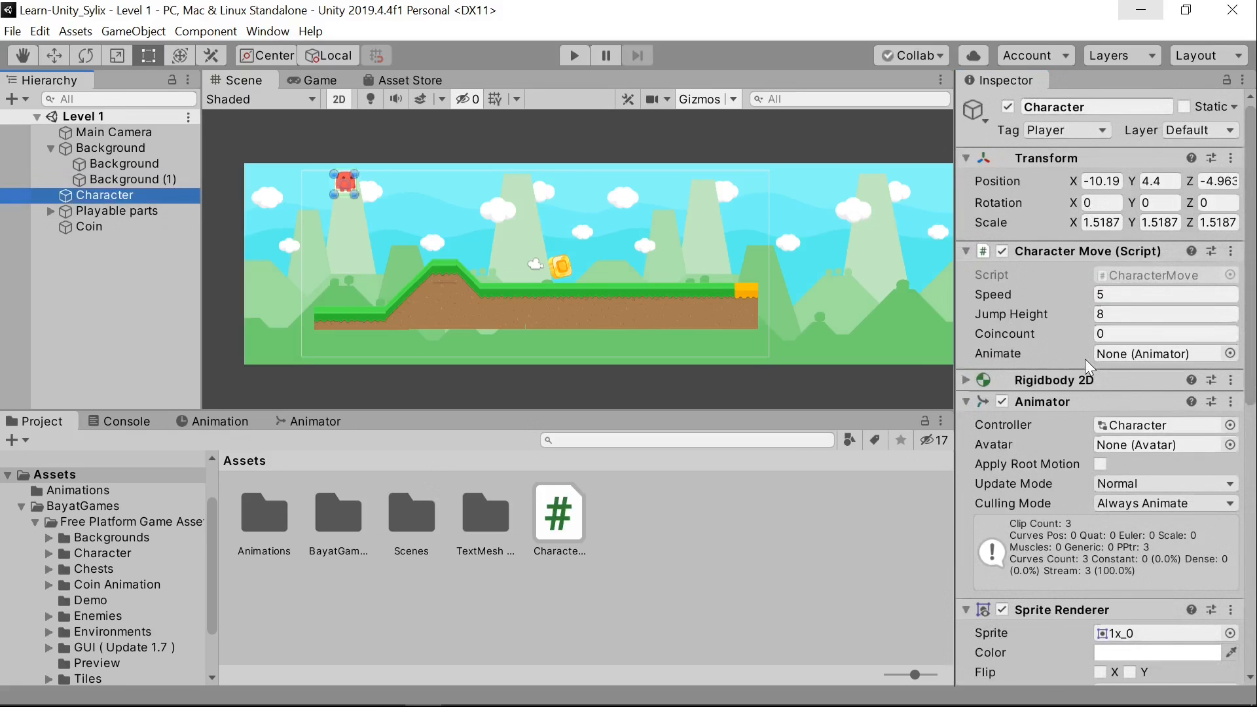
# Step: Try to assign the Character controller from the Animations folder to the Animate field of the Character Move script
pyautogui.doubleClick(279, 517)
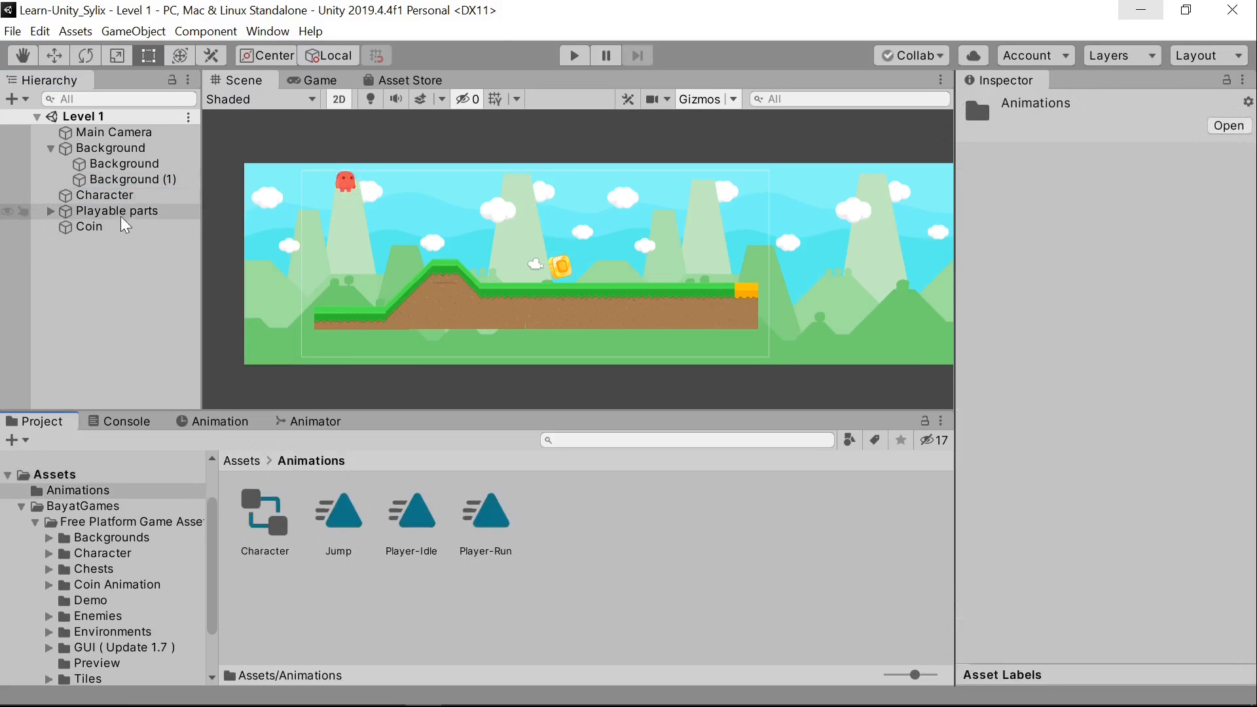
pyautogui.click(135, 191)
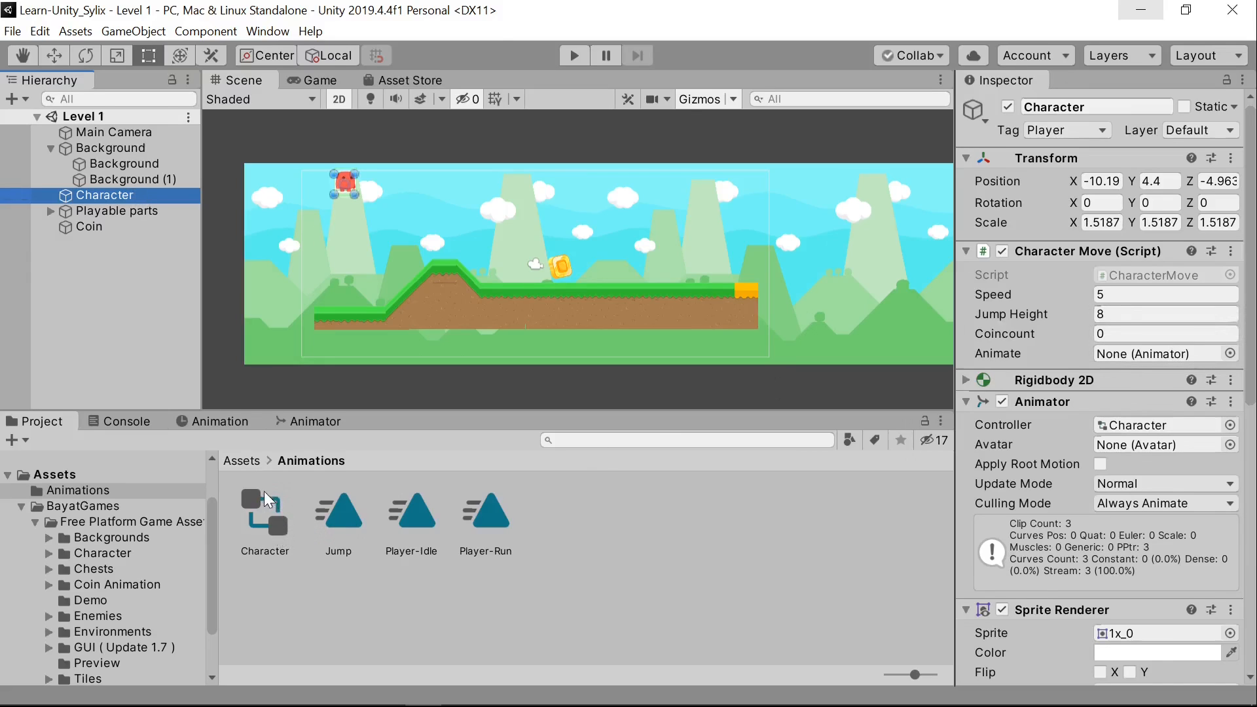
pyautogui.moveTo(269, 502); pyautogui.dragTo(1170, 359)
pyautogui.moveTo(259, 533); pyautogui.dragTo(1159, 353)
# Step: Assign the scene's Character Animator to the Animate field of the Character Move script
pyautogui.click(1230, 353)
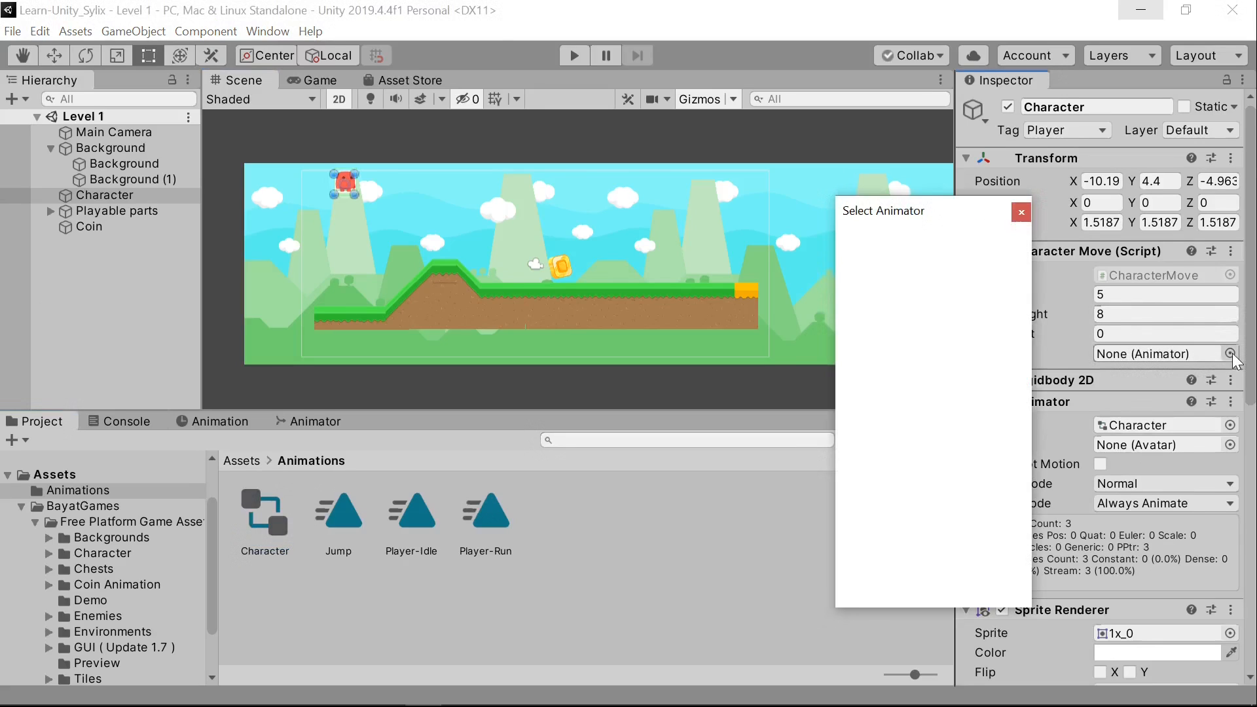
pyautogui.click(930, 292)
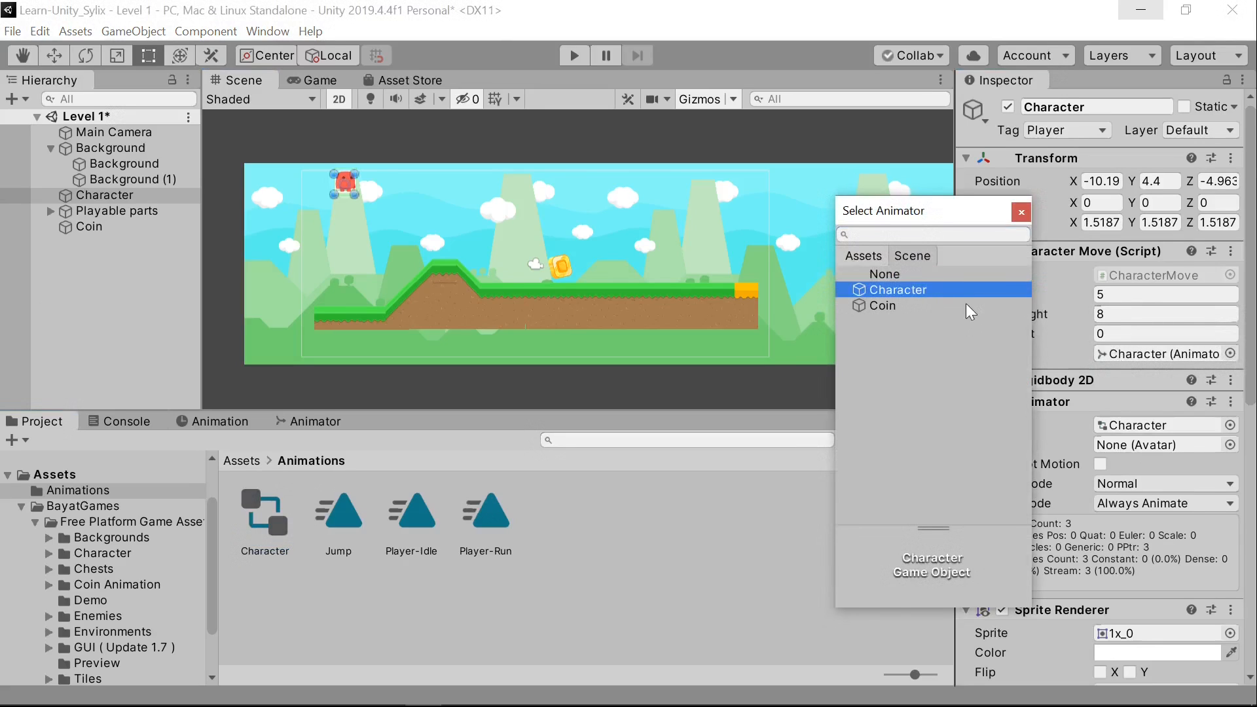
pyautogui.doubleClick(935, 292)
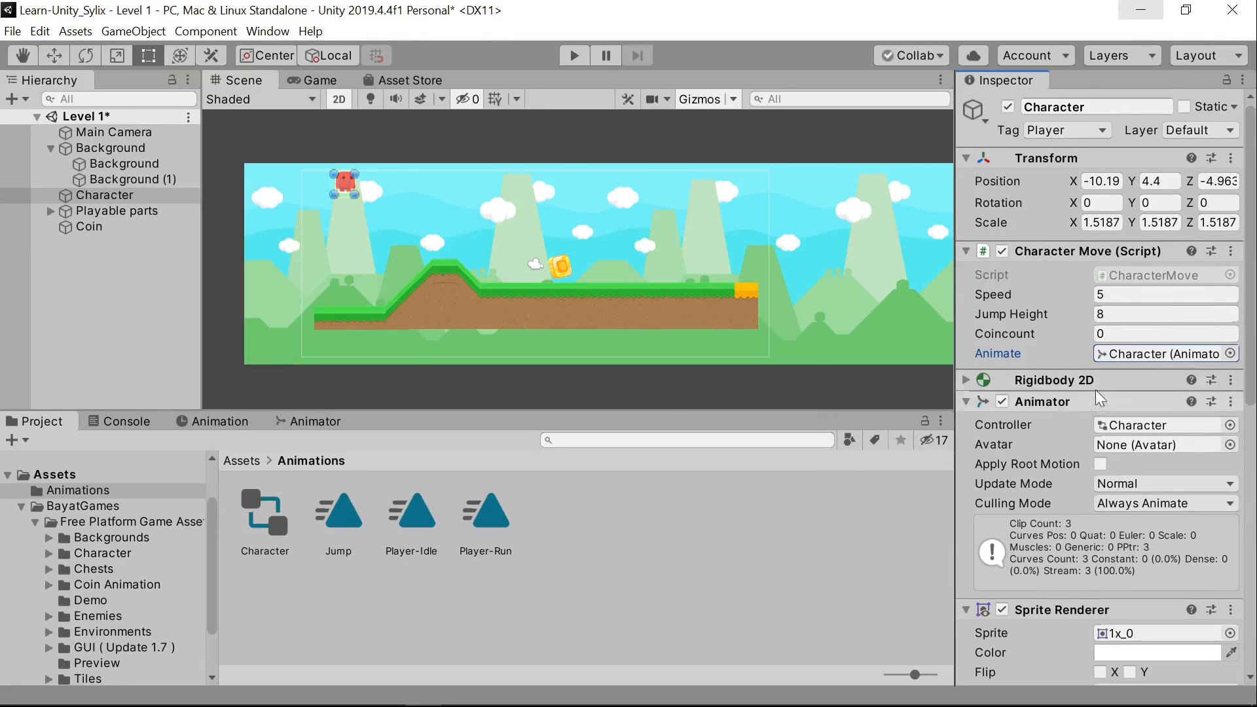
# Step: Switch to Visual Studio and begin the call "animate.SetBool" on the empty line in the Jump method
pyautogui.hotkey('alt', 'Tab')
pyautogui.click(653, 451)
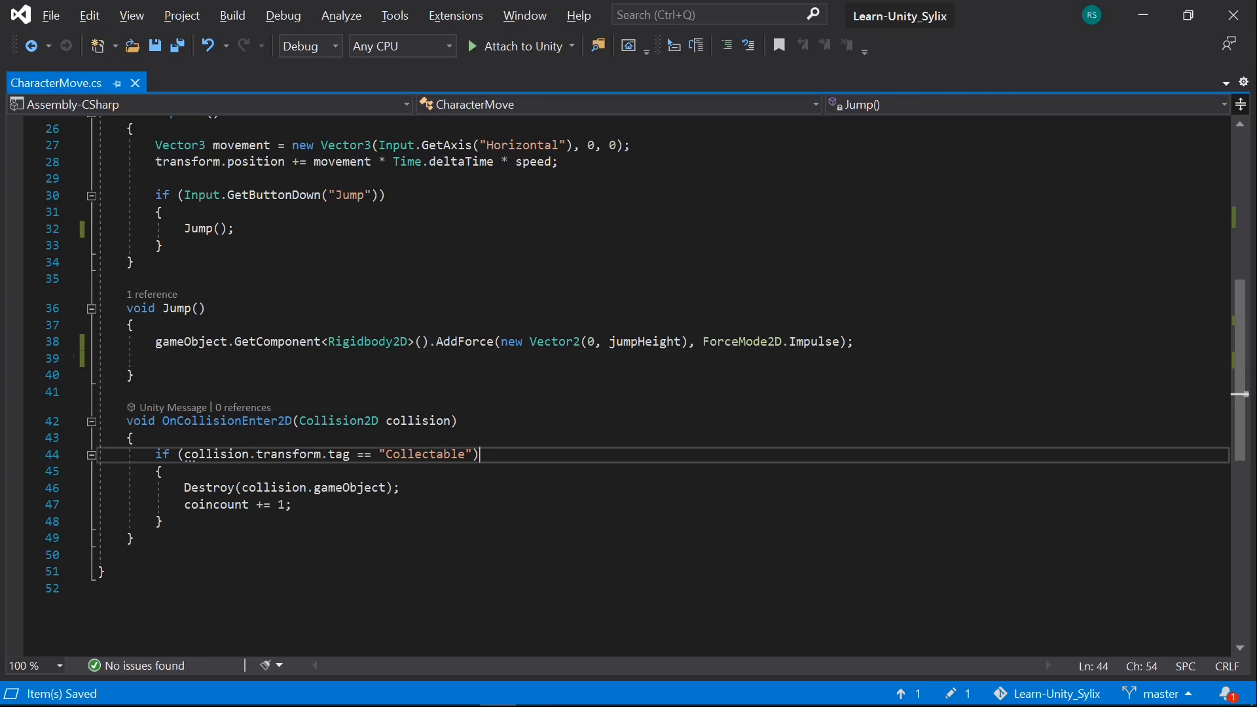
pyautogui.scroll(1, 653, 451)
pyautogui.scroll(-1, 343, 367)
pyautogui.click(343, 358)
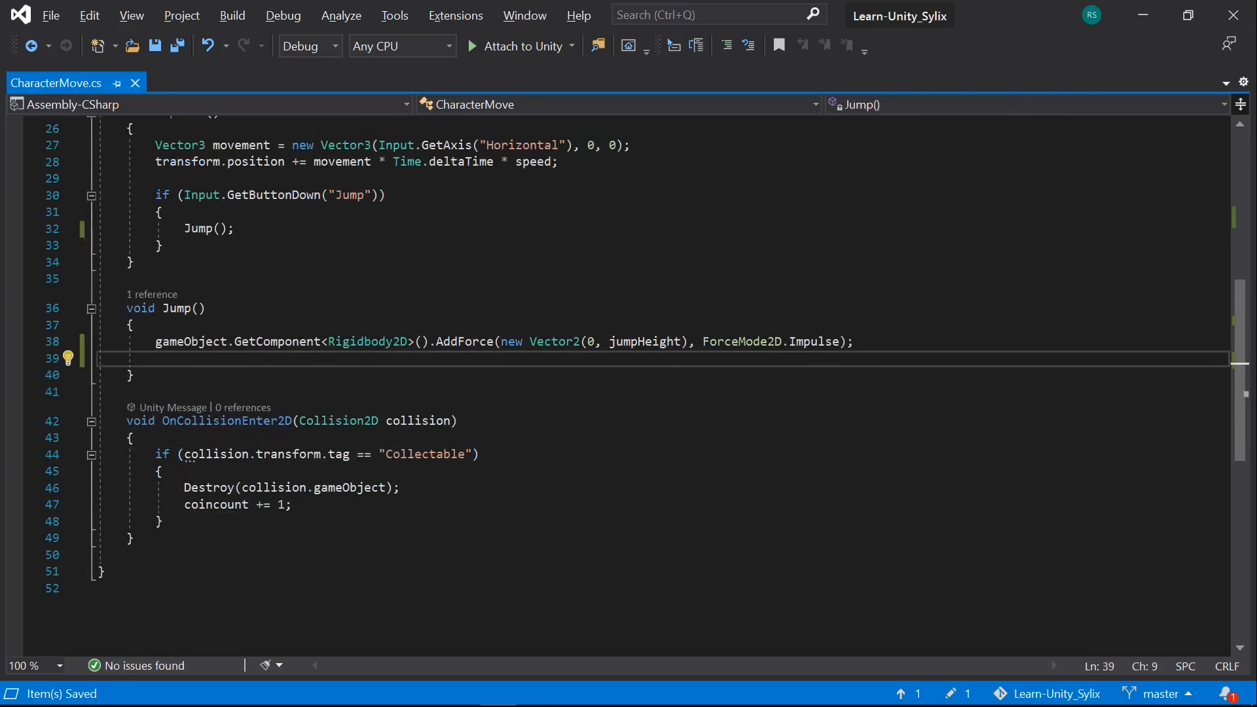
pyautogui.write('anima')
pyautogui.press('Tab')
pyautogui.write('.')
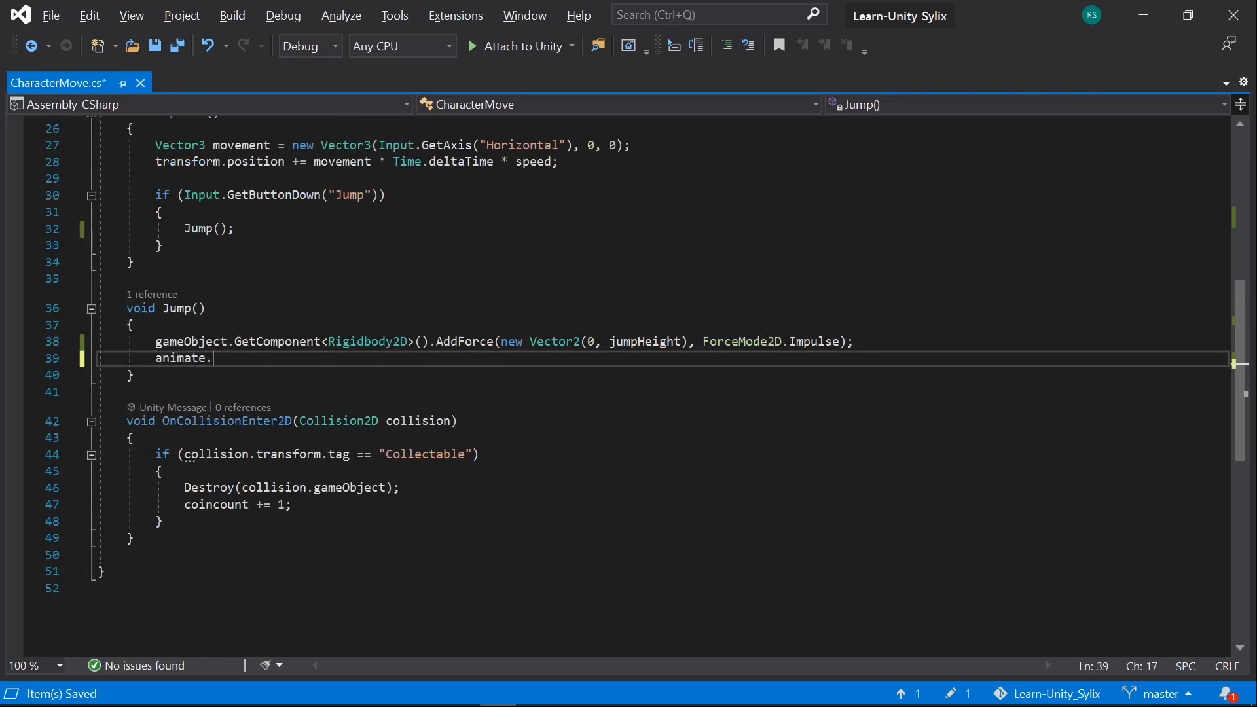
pyautogui.write('setb')
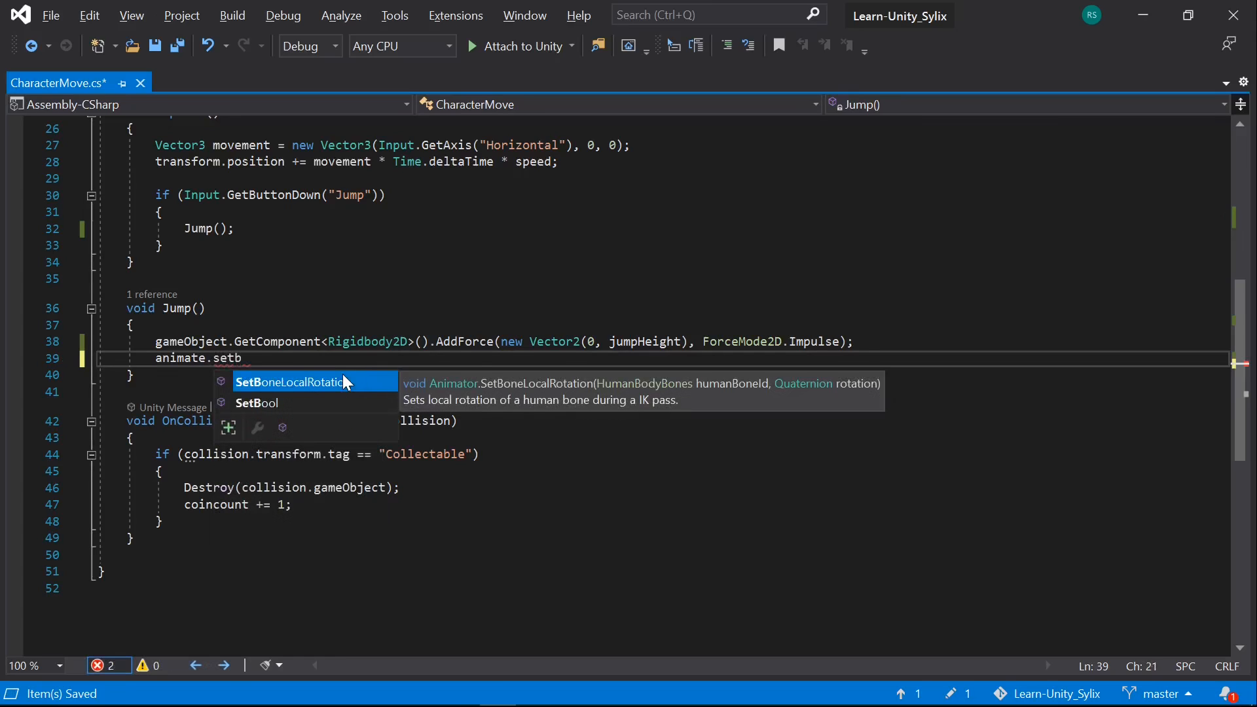
pyautogui.press('Down')
pyautogui.press('Tab')
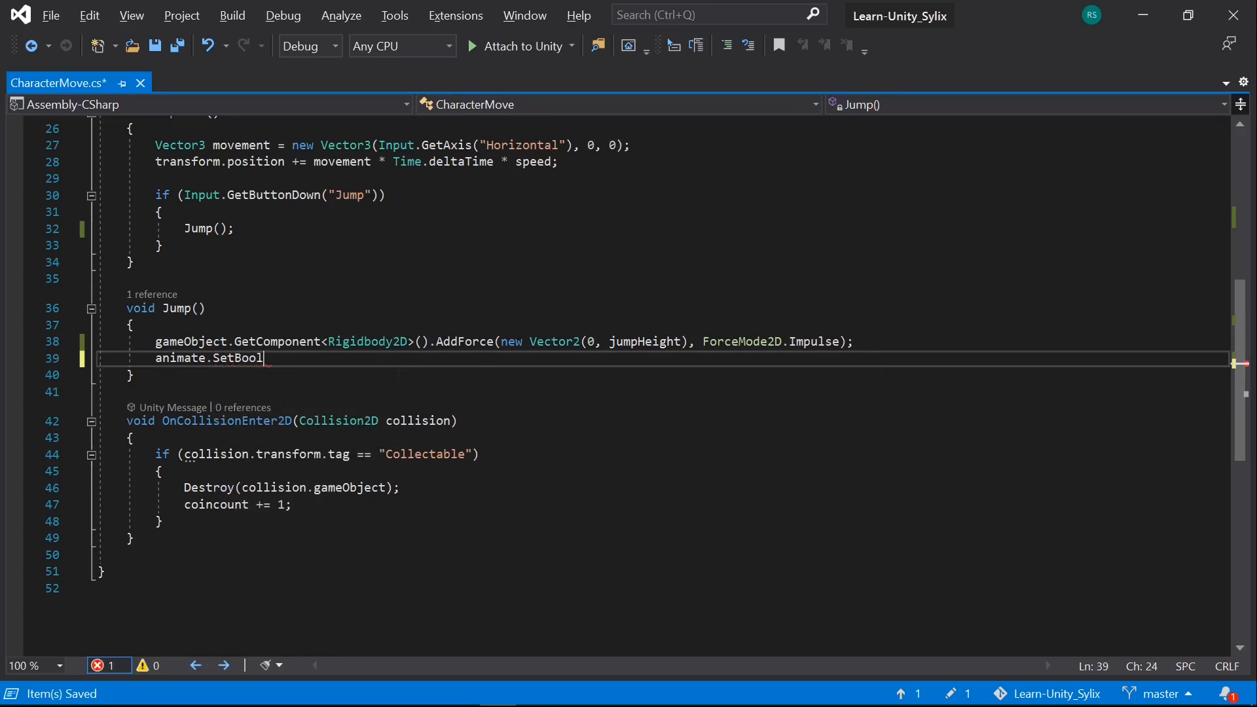
# Step: Complete the SetBool call in the Jump method with the arguments "(Jump, true);"
pyautogui.write('(J')
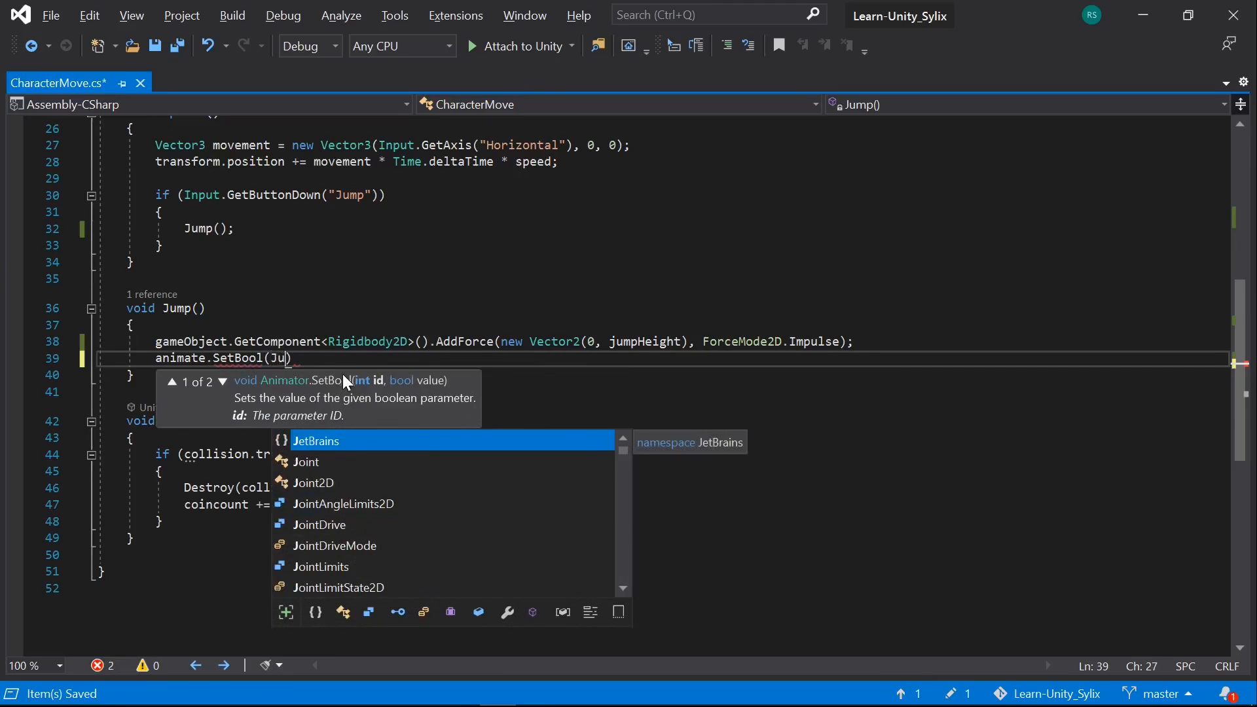
pyautogui.write('ump')
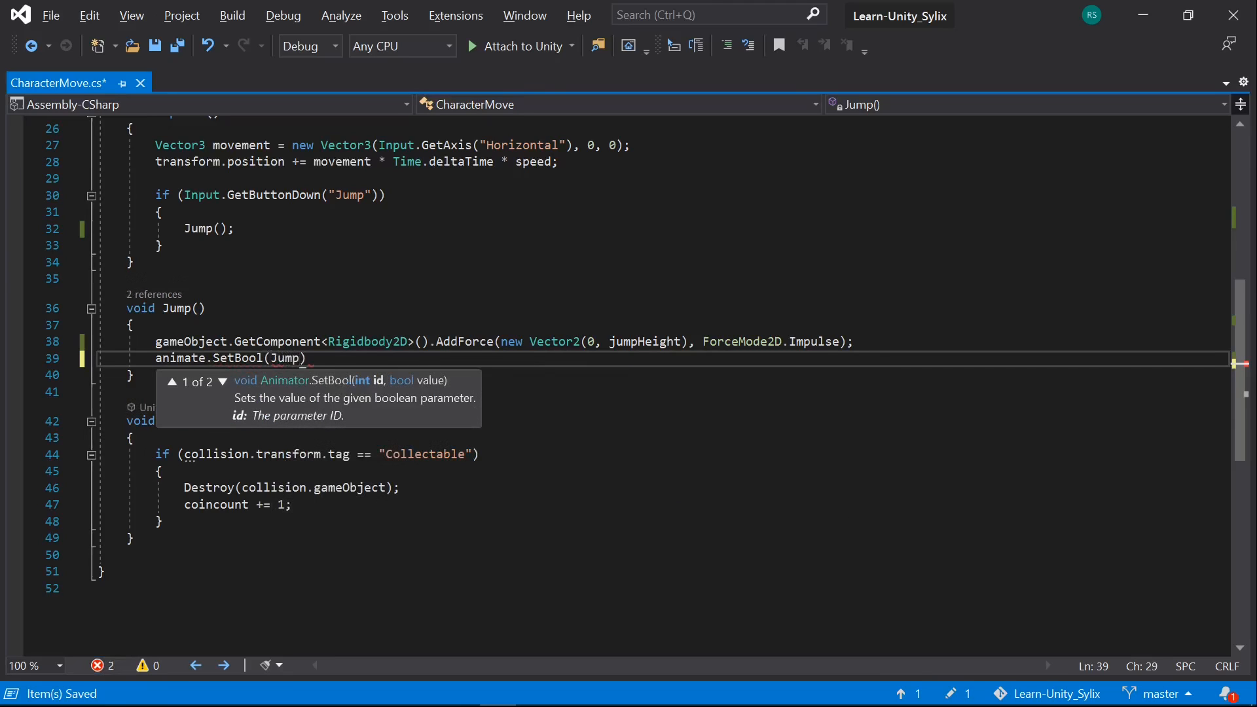
pyautogui.write(',')
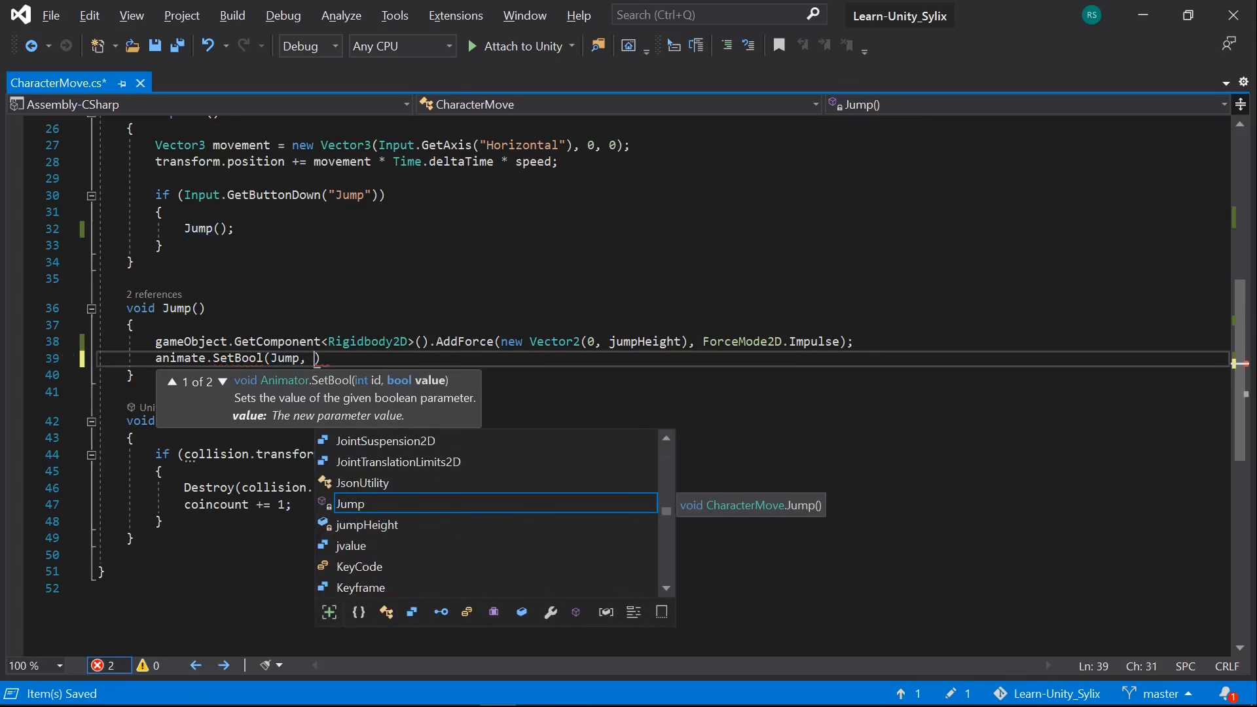
pyautogui.press('Escape')
pyautogui.write('t')
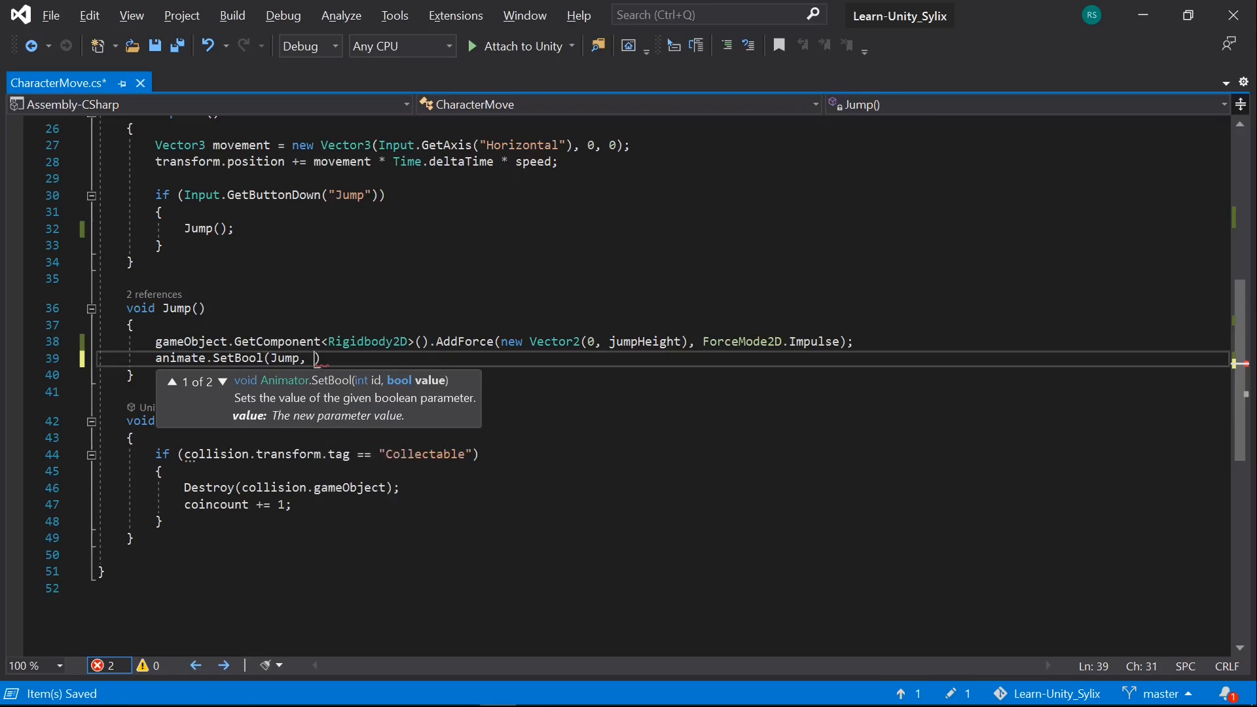
pyautogui.write('rue')
pyautogui.press('Escape')
pyautogui.write(');')
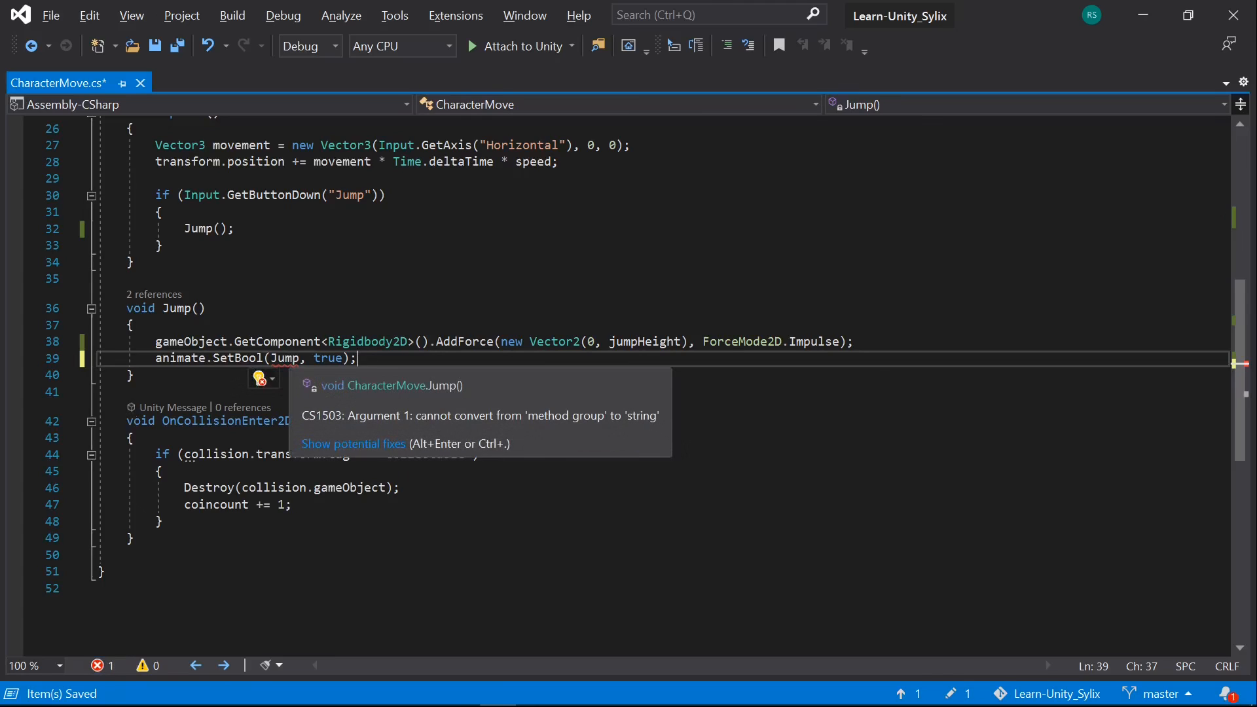
# Step: Enclose the Jump argument of the SetBool call in double quotes
pyautogui.click(286, 358)
pyautogui.rightClick(331, 364)
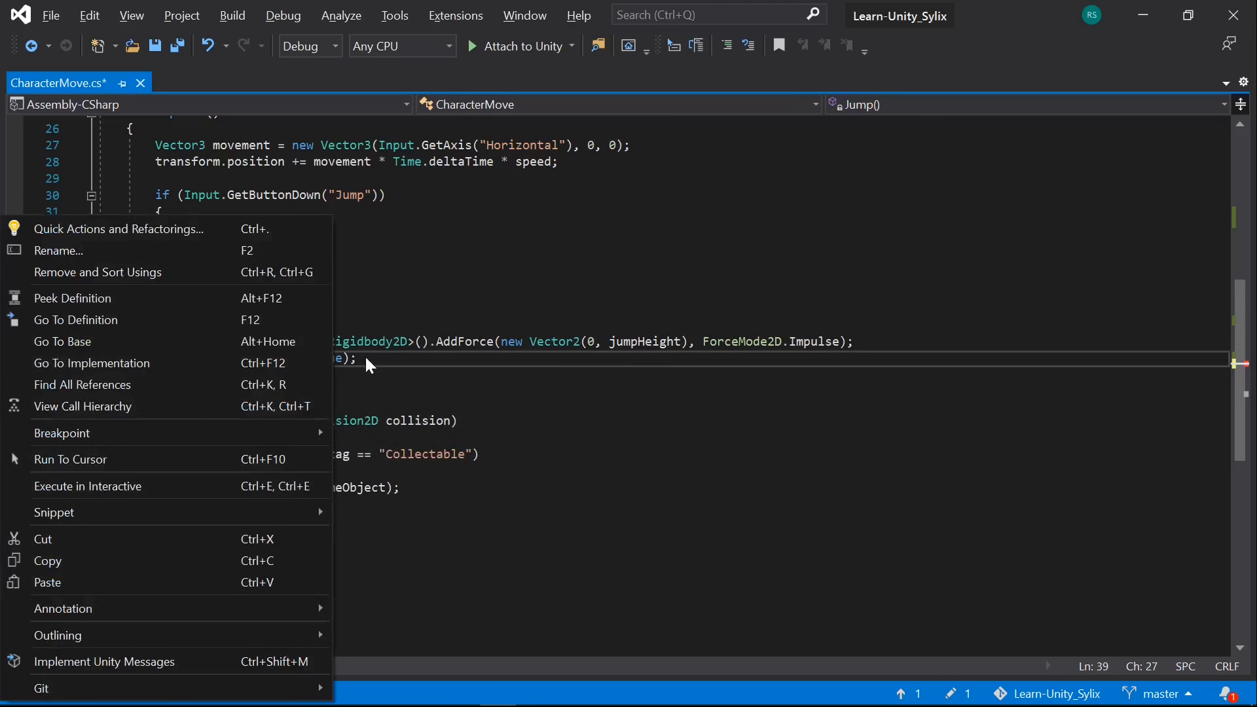
pyautogui.click(364, 356)
pyautogui.click(285, 359)
pyautogui.press('Left')
pyautogui.press('Left')
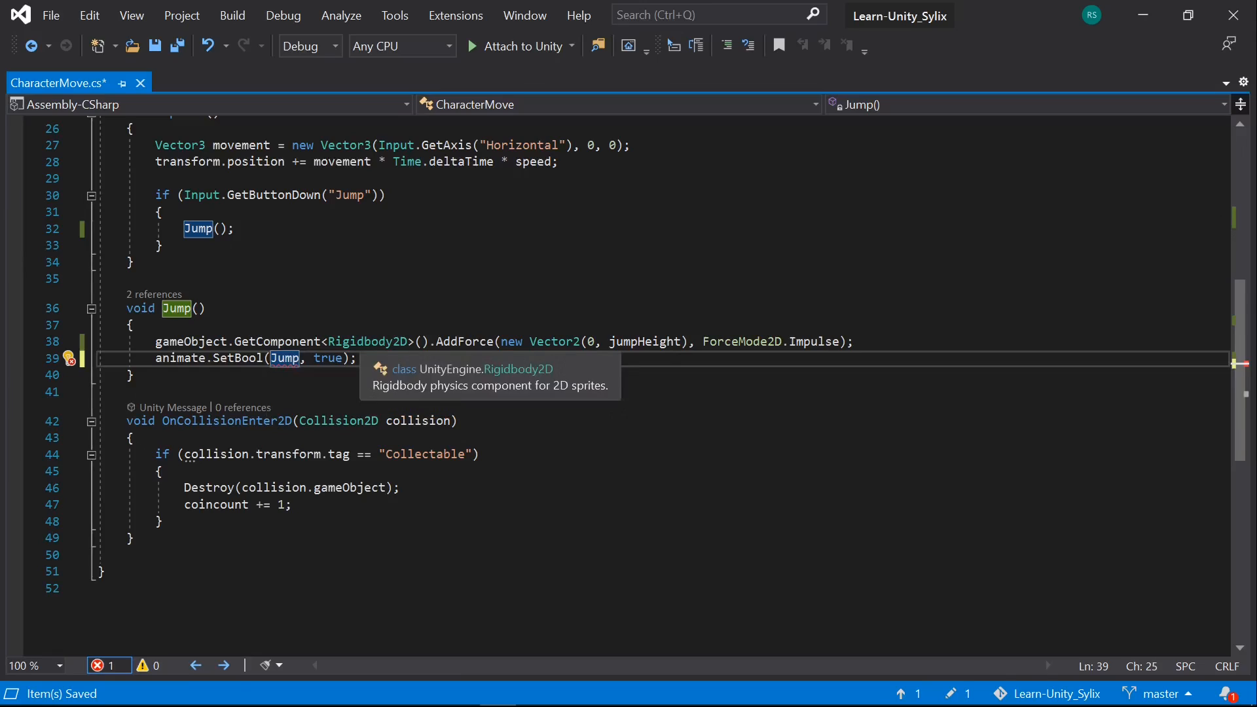
pyautogui.write('"')
pyautogui.press('Right')
pyautogui.press('Right')
pyautogui.press('Right')
pyautogui.press('Right')
pyautogui.write('"')
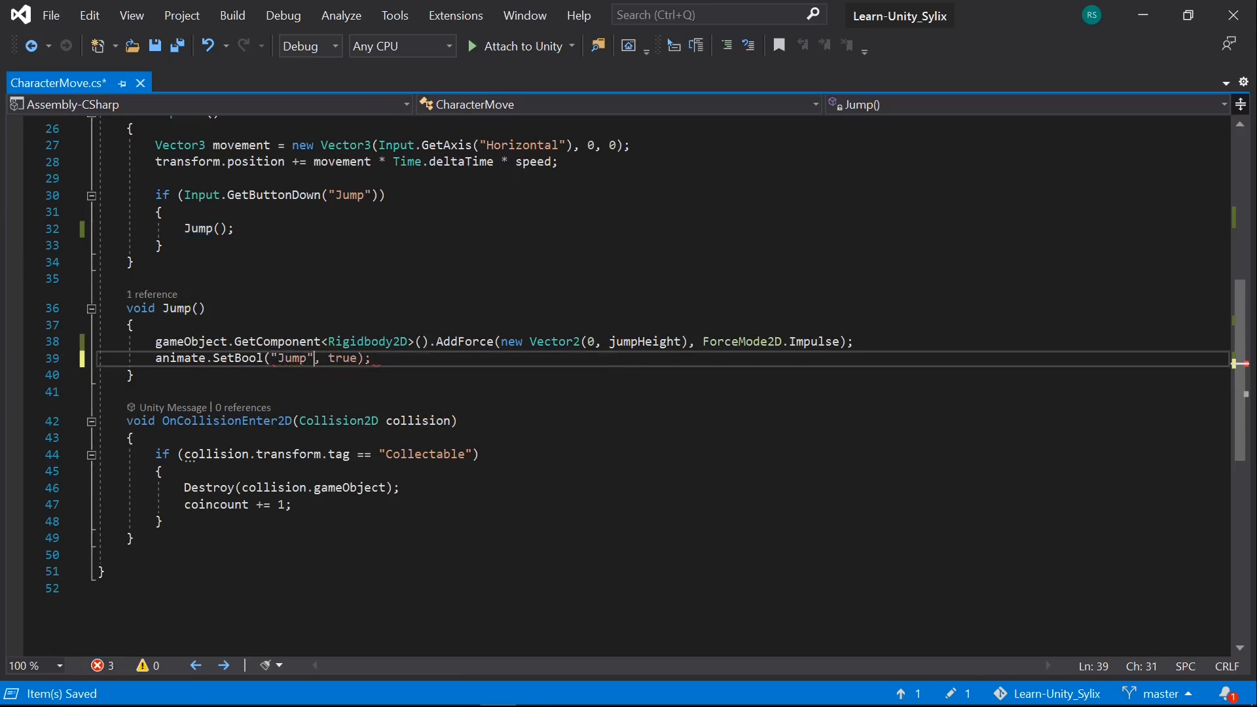
pyautogui.press('End')
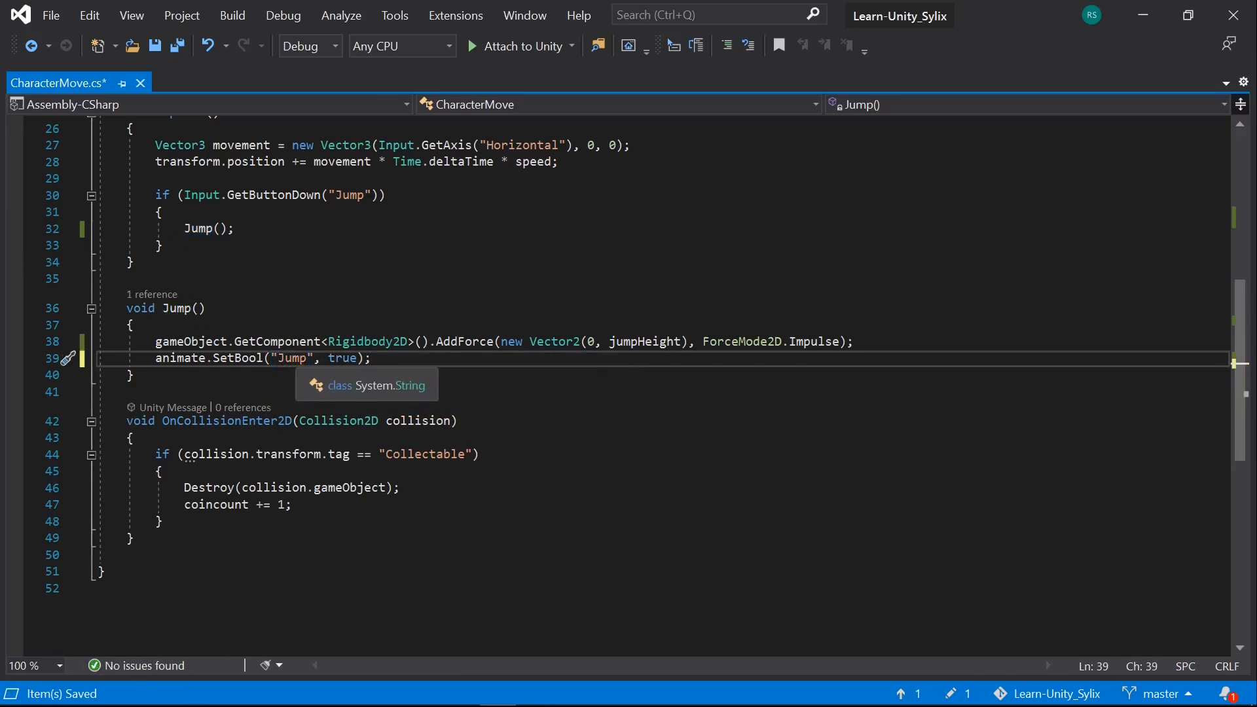
pyautogui.click(299, 358)
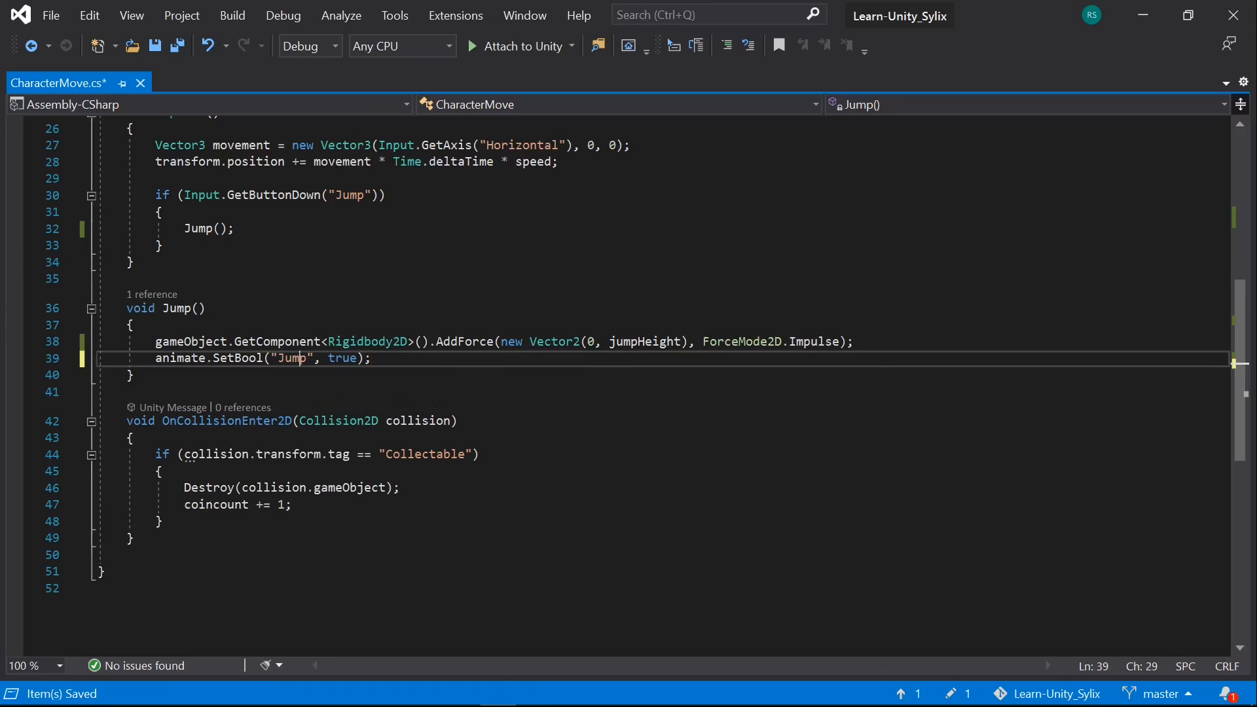
pyautogui.click(319, 358)
pyautogui.press('Left')
pyautogui.click(284, 358)
pyautogui.click(374, 374)
pyautogui.click(375, 359)
pyautogui.click(286, 358)
pyautogui.press('BackSpace')
pyautogui.press('BackSpace')
pyautogui.write('"j')
pyautogui.press('BackSpace')
pyautogui.write('J')
# Step: In the Update method, leave an empty line after the Jump button check and start a new if condition with "Input."
pyautogui.scroll(1, 629, 379)
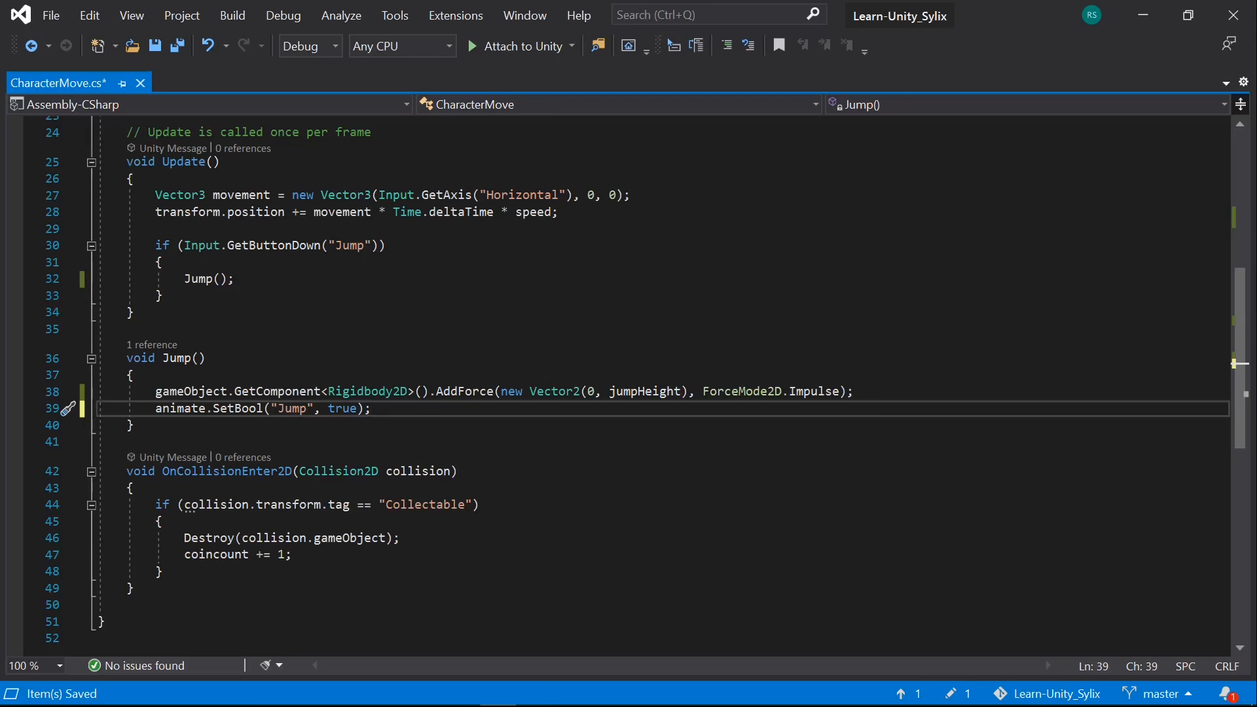
pyautogui.click(163, 296)
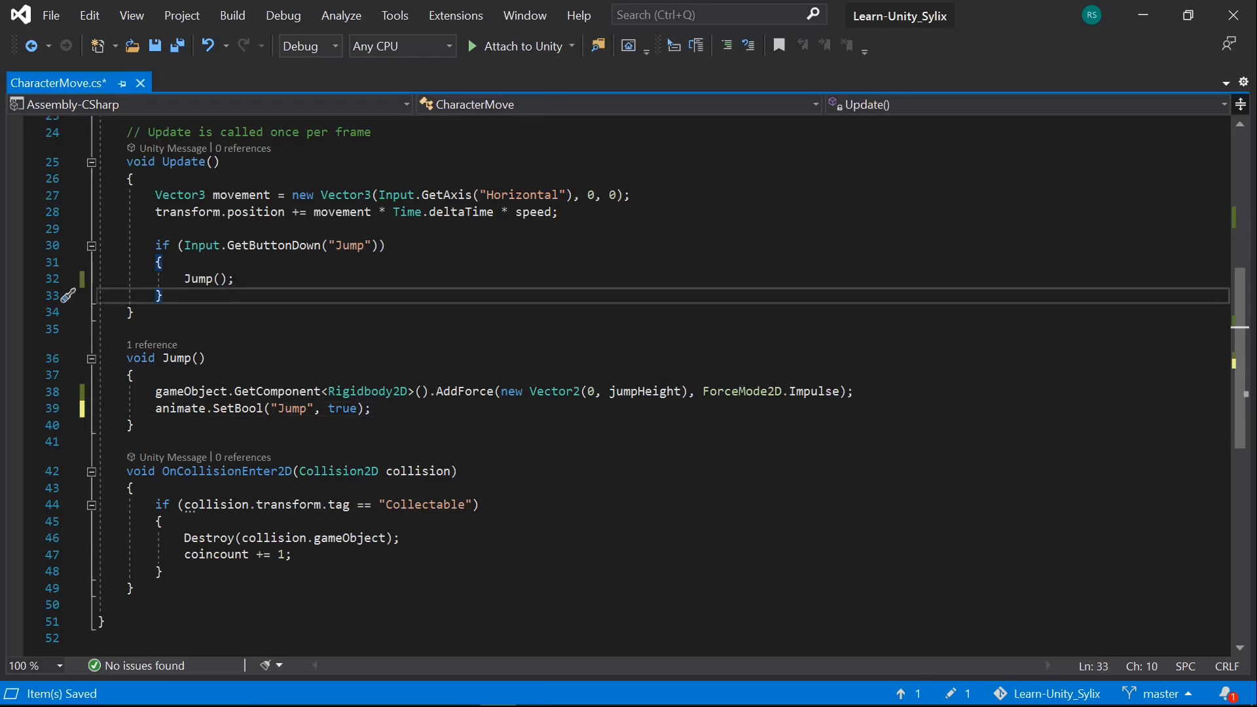
pyautogui.press('Return')
pyautogui.press('Return')
pyautogui.write('i')
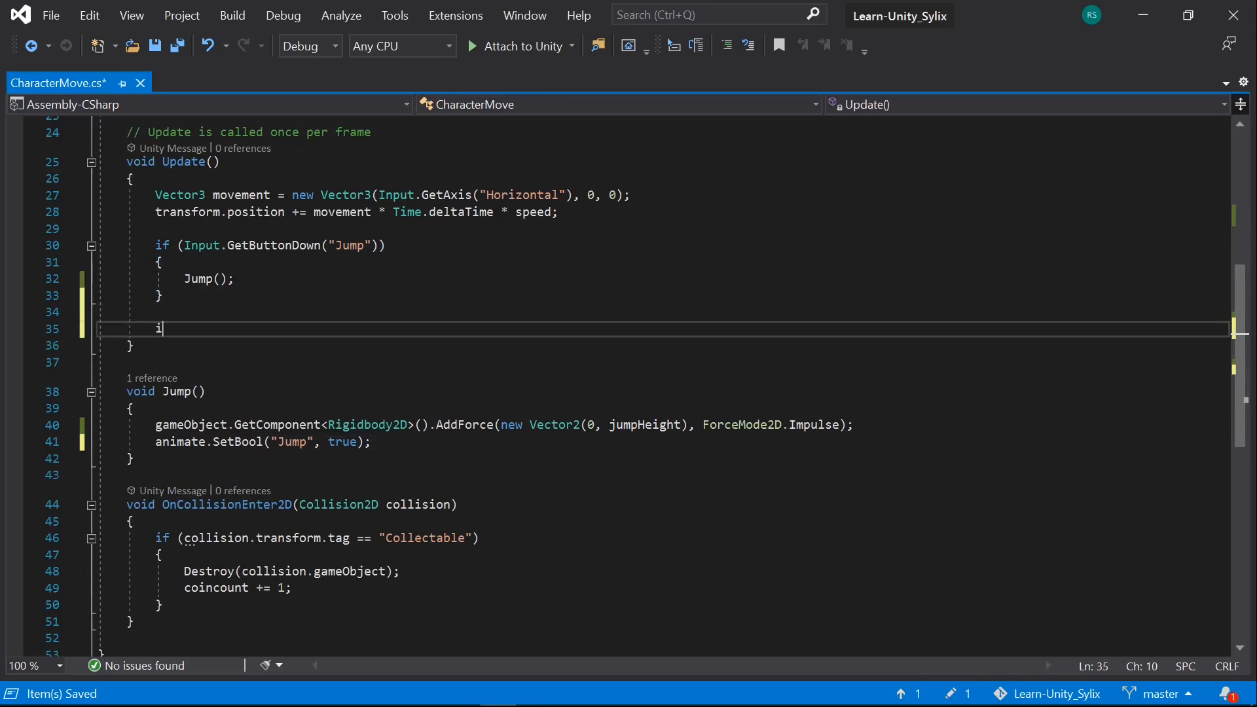
pyautogui.write('f (in')
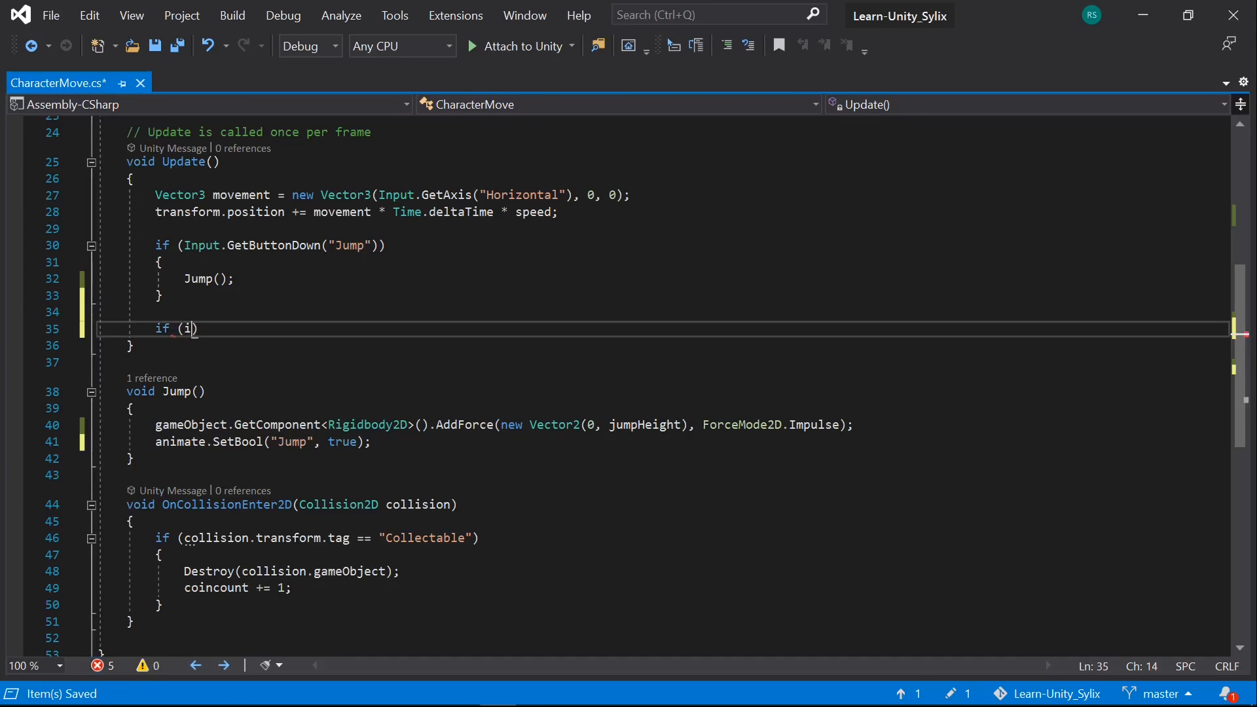
pyautogui.write('i')
pyautogui.press('BackSpace')
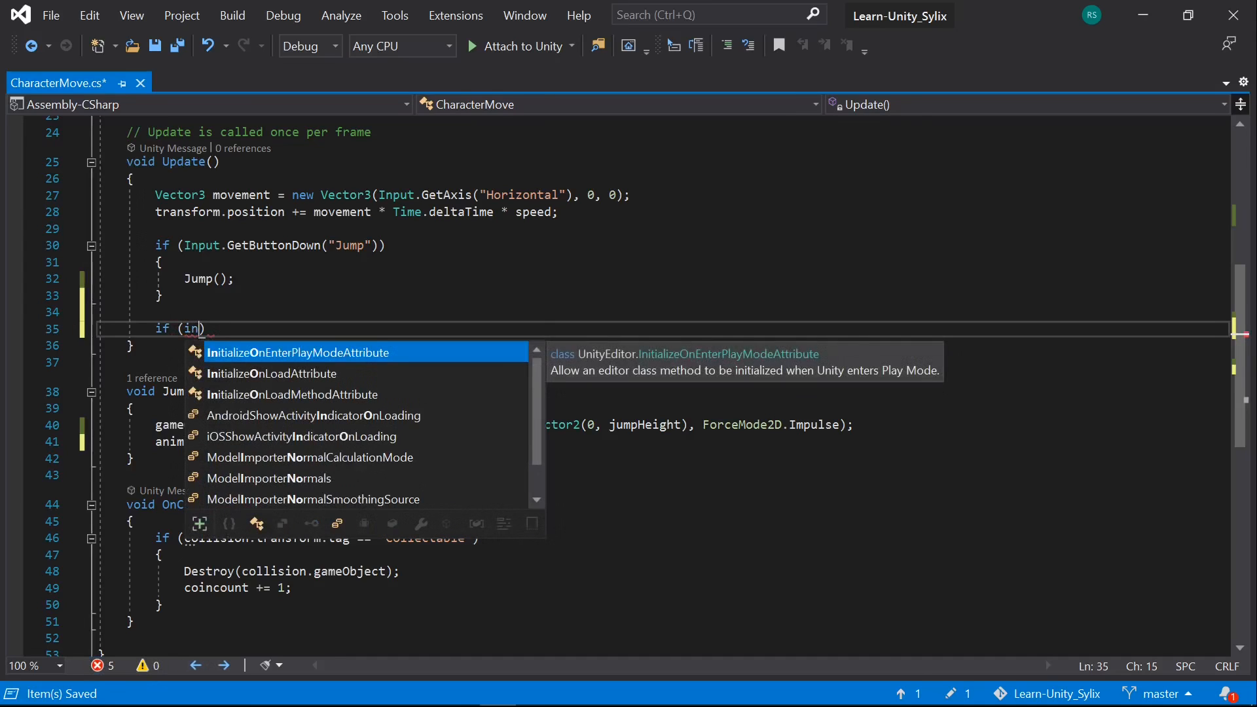
pyautogui.write('p')
pyautogui.press('Tab')
pyautogui.write('.')
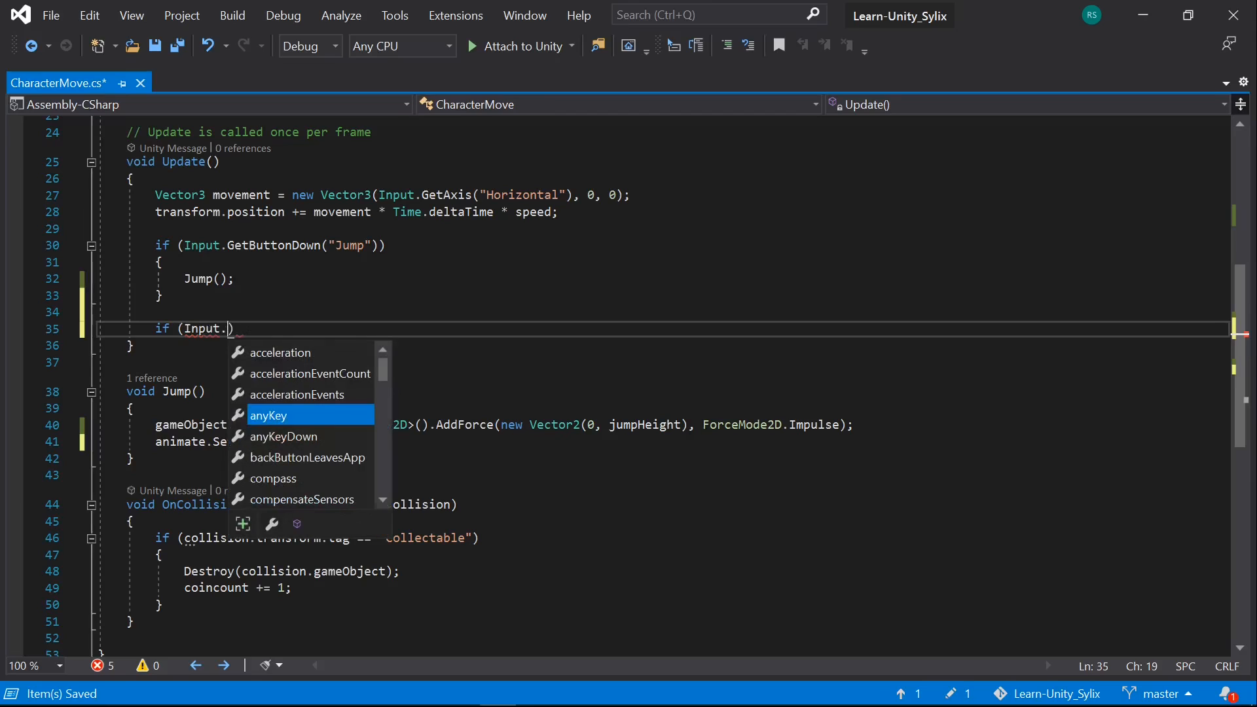
# Step: Complete the new if condition's Input call with the GetButtonUp method
pyautogui.write('get')
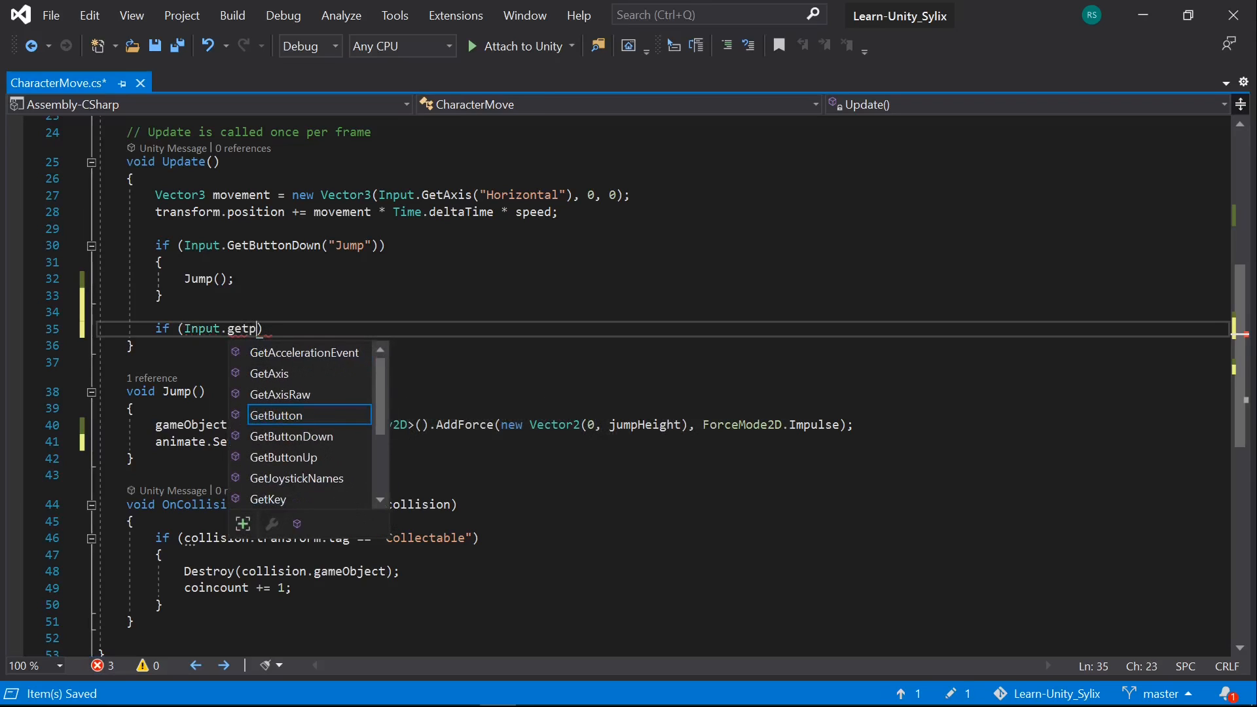
pyautogui.write('bu')
pyautogui.press('Down')
pyautogui.press('Down')
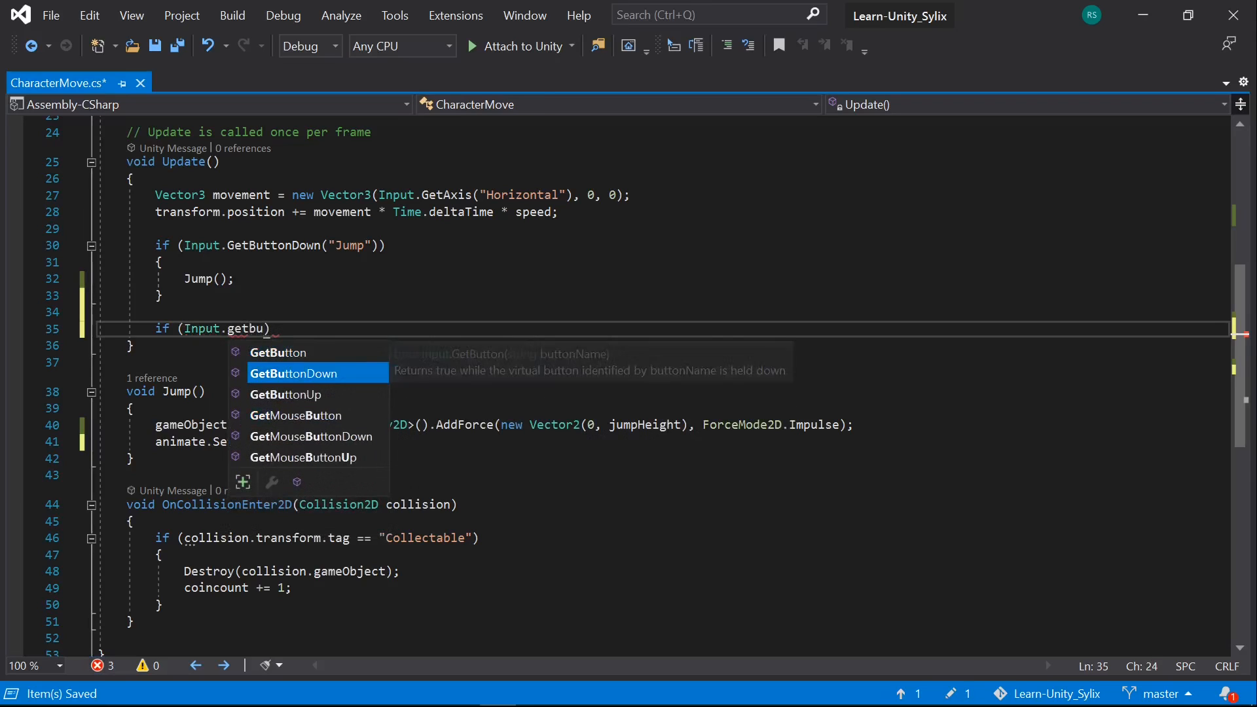
pyautogui.press('Tab')
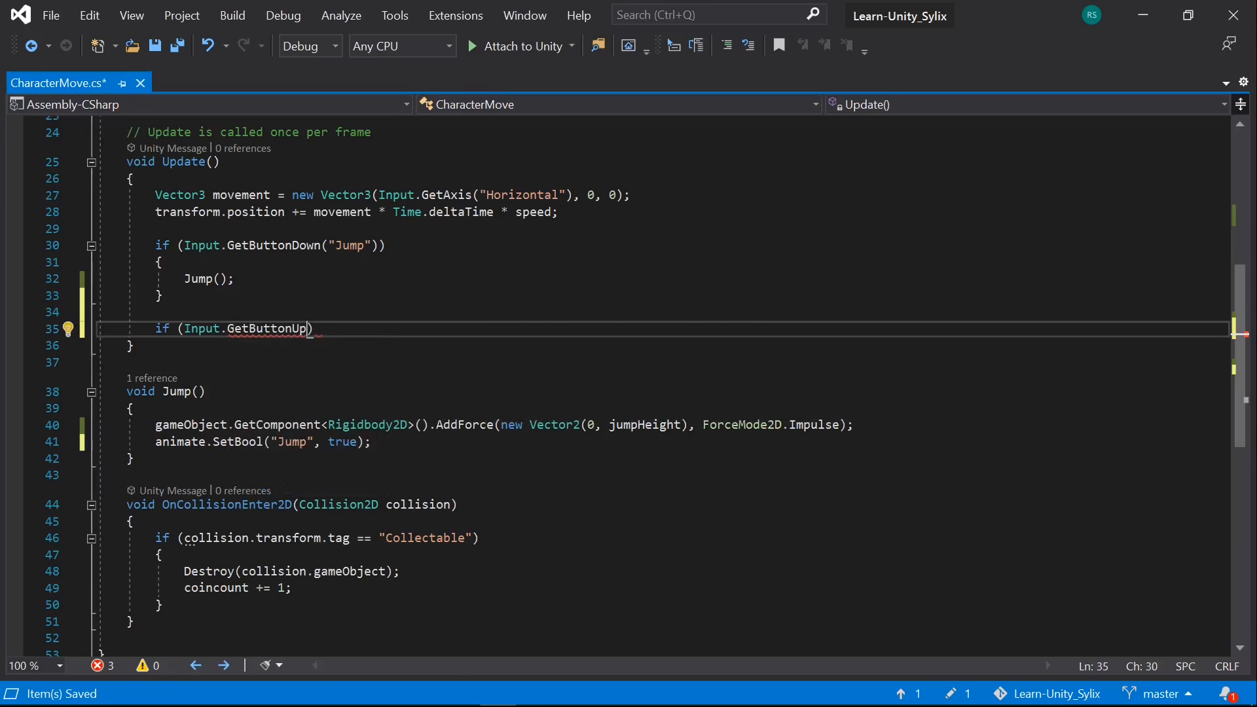
# Step: Give GetButtonUp the argument "Jump" and add an empty braced block below the condition
pyautogui.write('("')
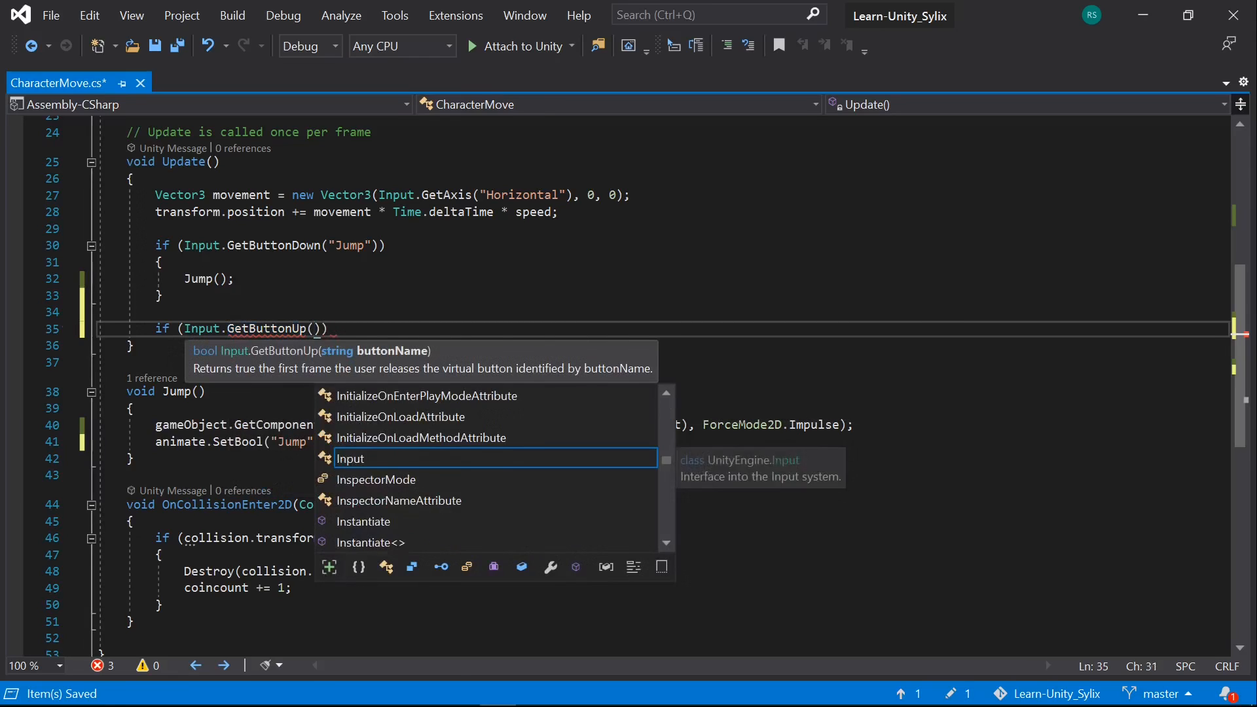
pyautogui.write('Jump')
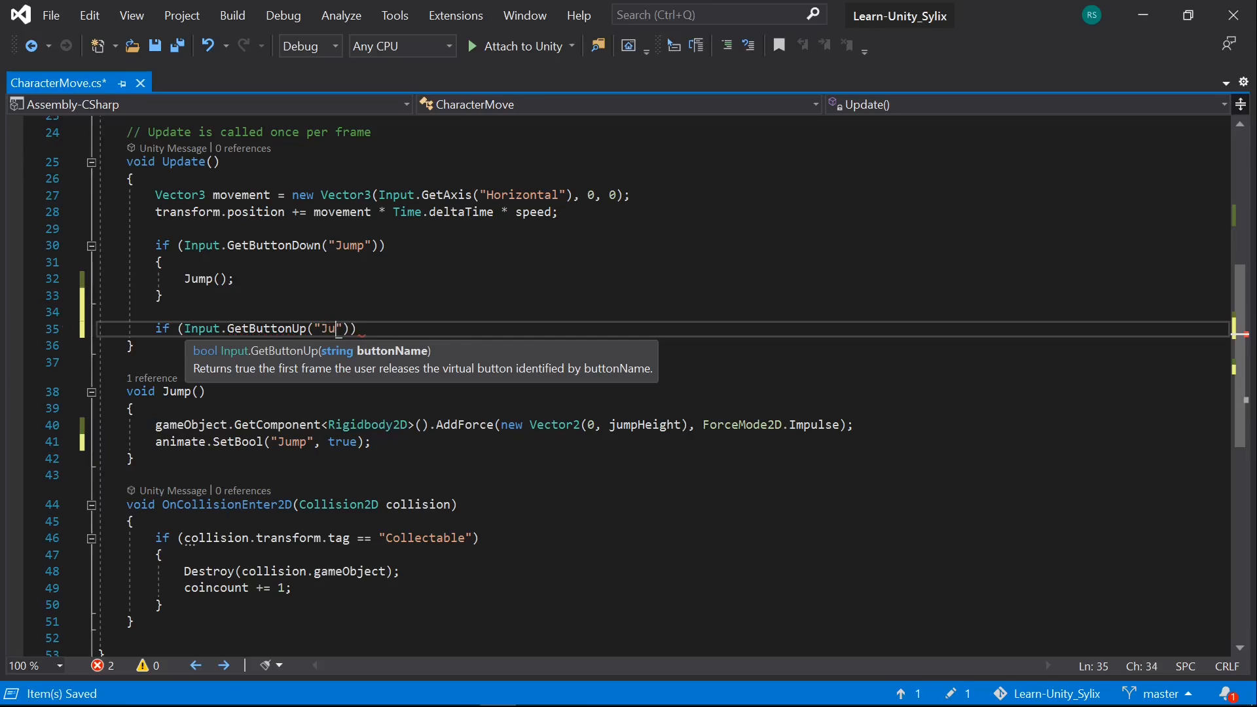
pyautogui.write('")) ')
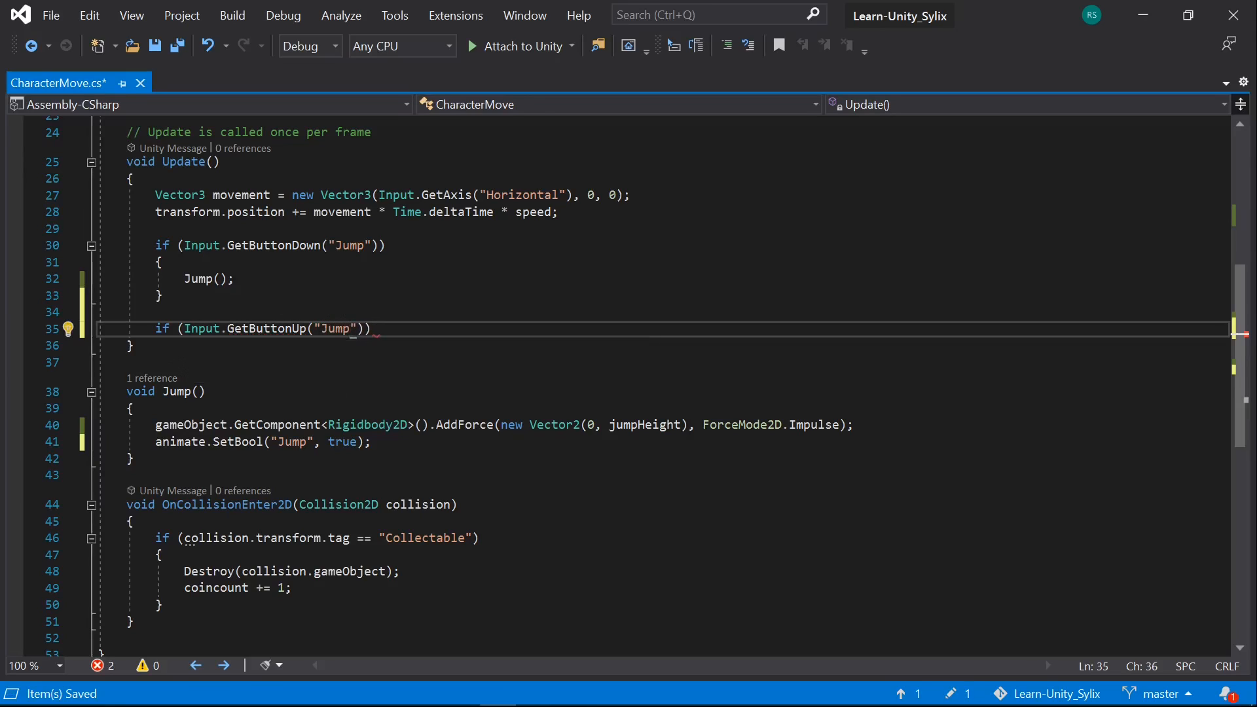
pyautogui.write('{')
pyautogui.press('Return')
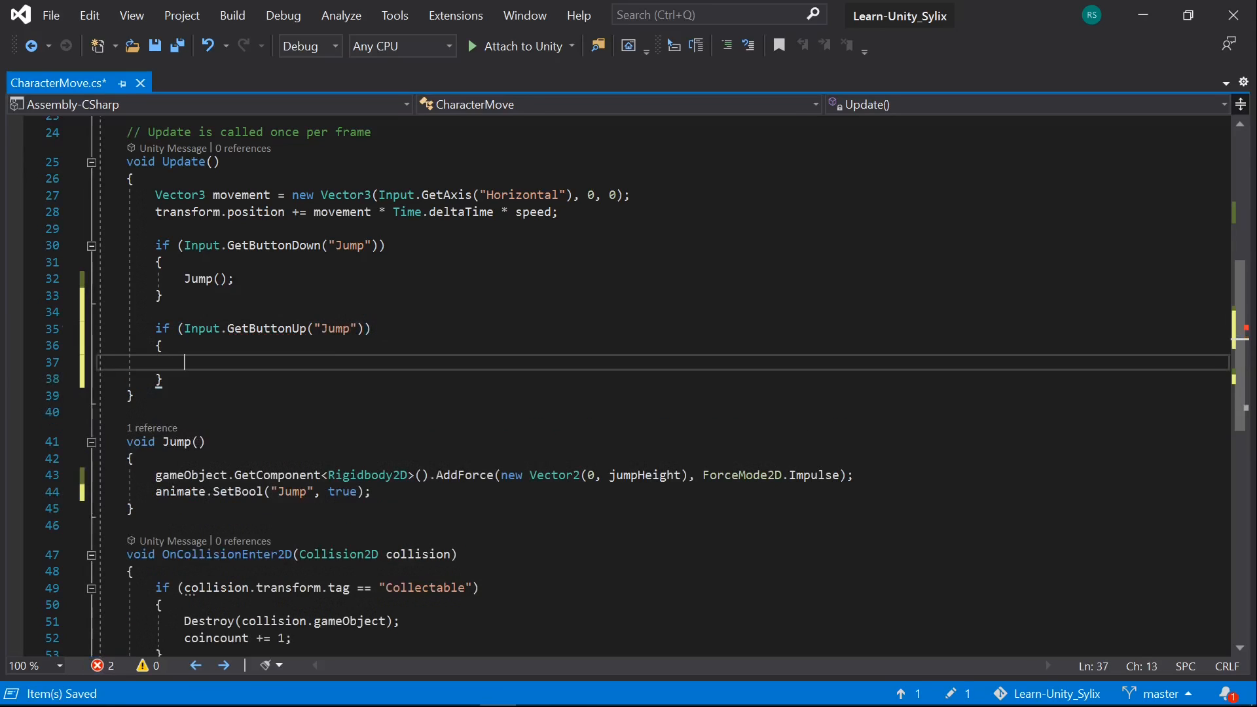
pyautogui.write('ani')
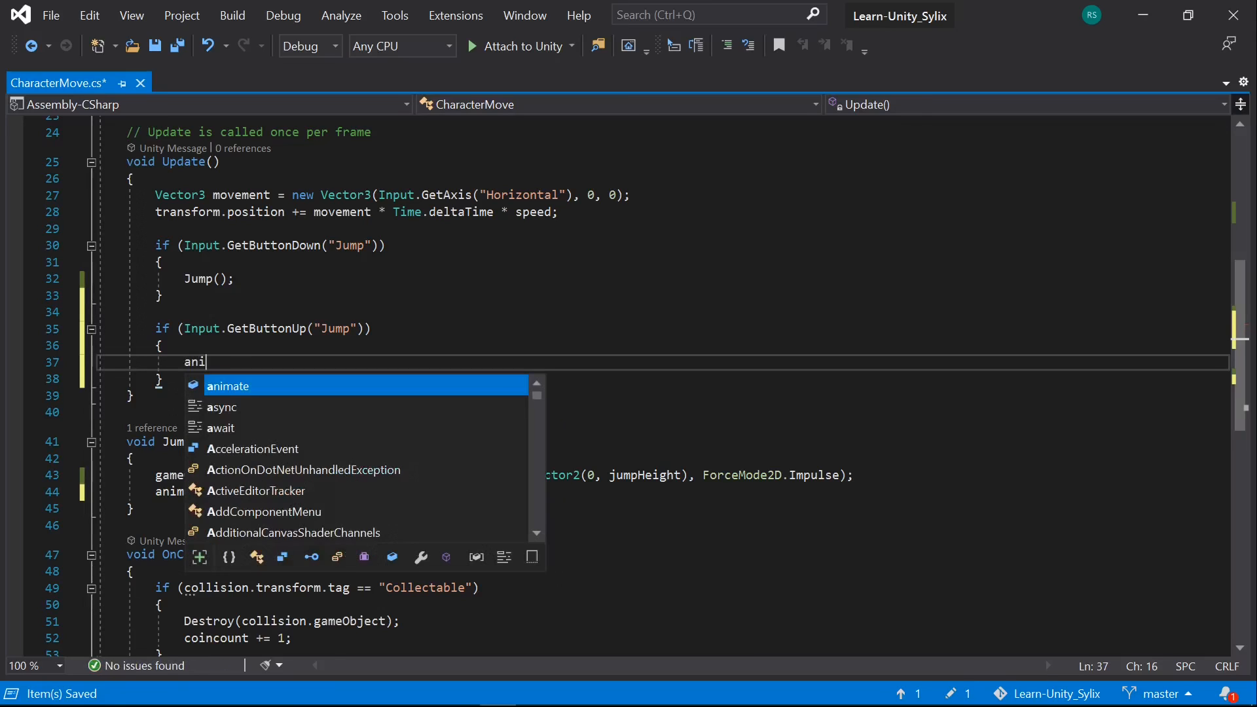
pyautogui.press('Tab')
pyautogui.write('.s')
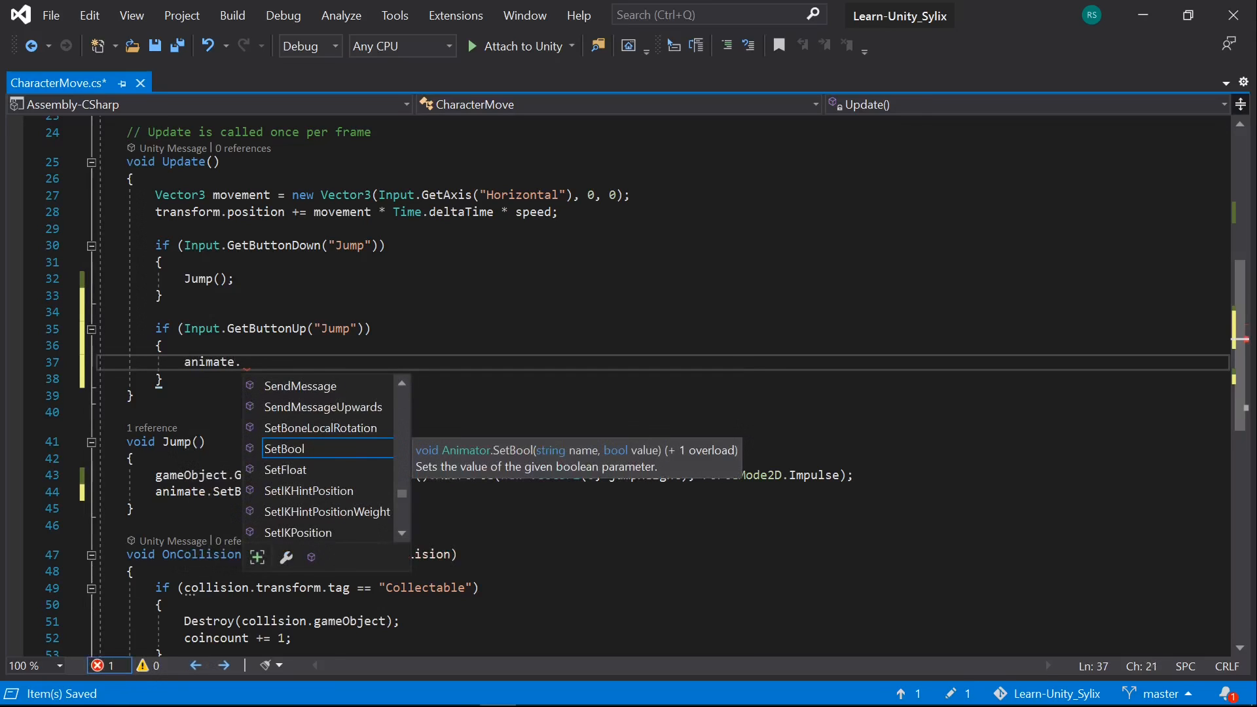
pyautogui.press('BackSpace')
pyautogui.press('BackSpace')
pyautogui.press('BackSpace')
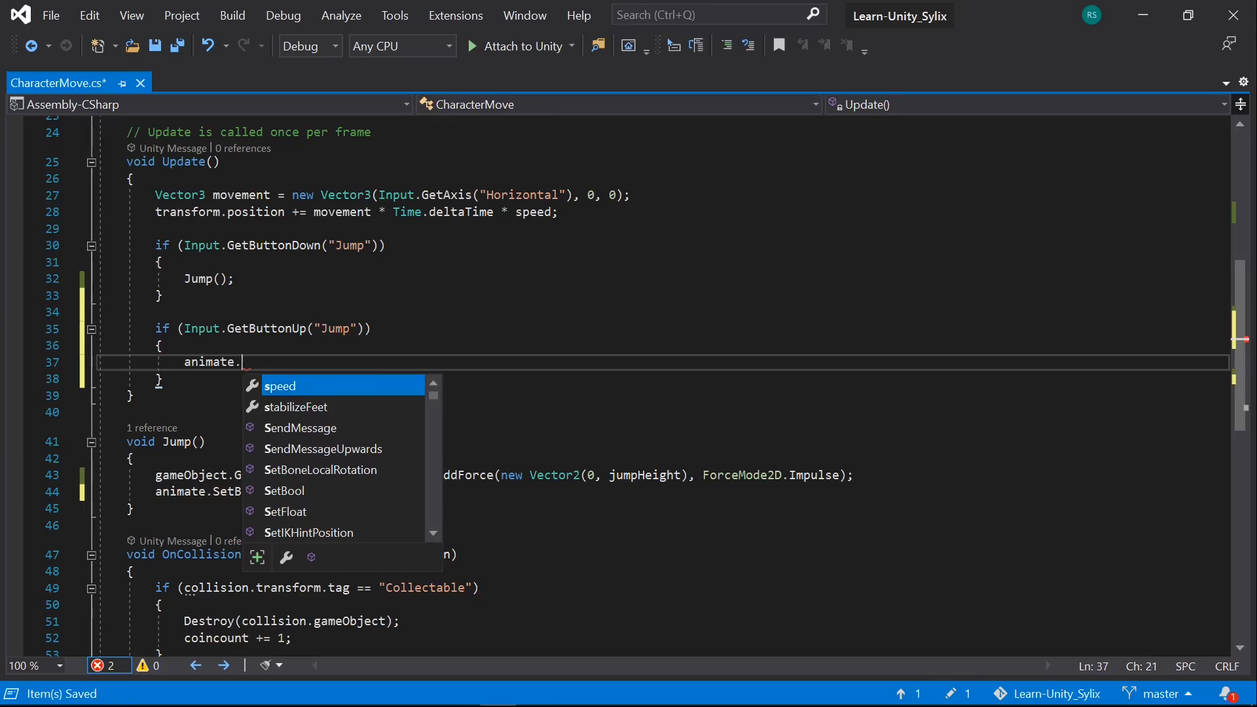
pyautogui.press('BackSpace')
pyautogui.press('BackSpace')
pyautogui.press('BackSpace')
pyautogui.press('BackSpace')
pyautogui.press('BackSpace')
pyautogui.press('BackSpace')
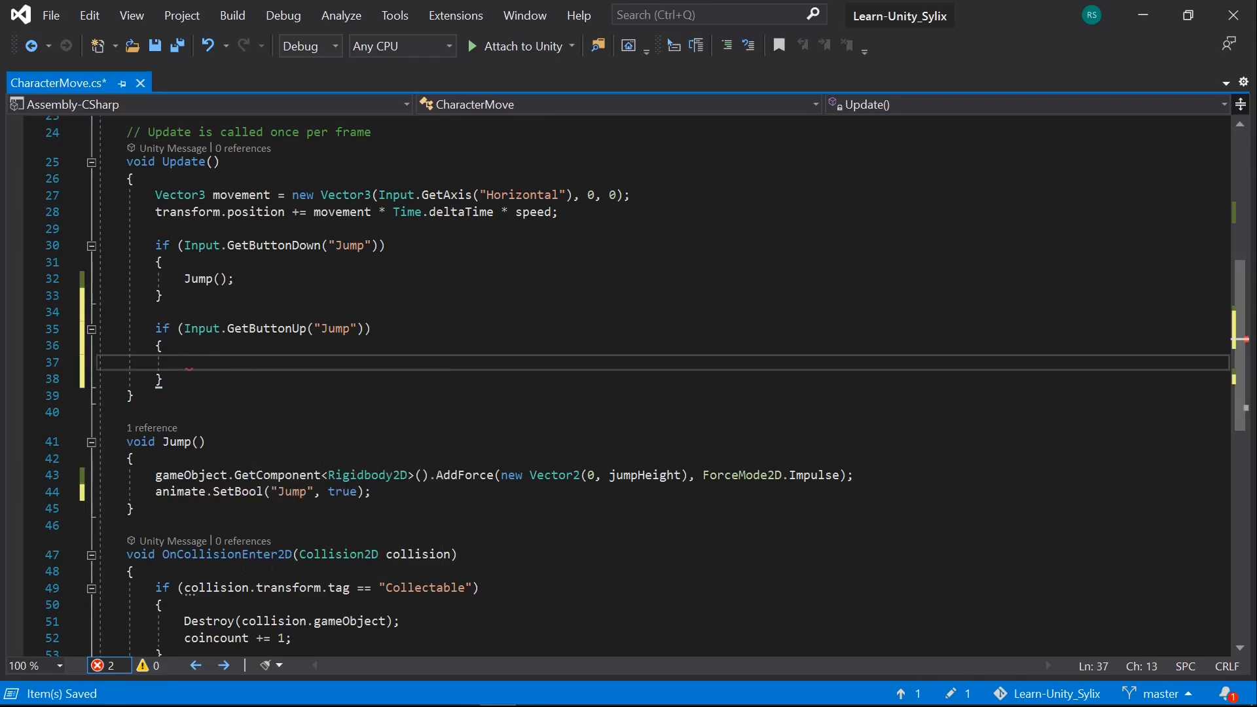
# Step: Copy the animate.SetBool("Jump", true); line from the Jump method into the GetButtonUp block
pyautogui.moveTo(375, 493); pyautogui.dragTo(104, 412)
pyautogui.click(375, 494)
pyautogui.moveTo(376, 494); pyautogui.dragTo(73, 491)
pyautogui.hotkey('ctrl', 'c')
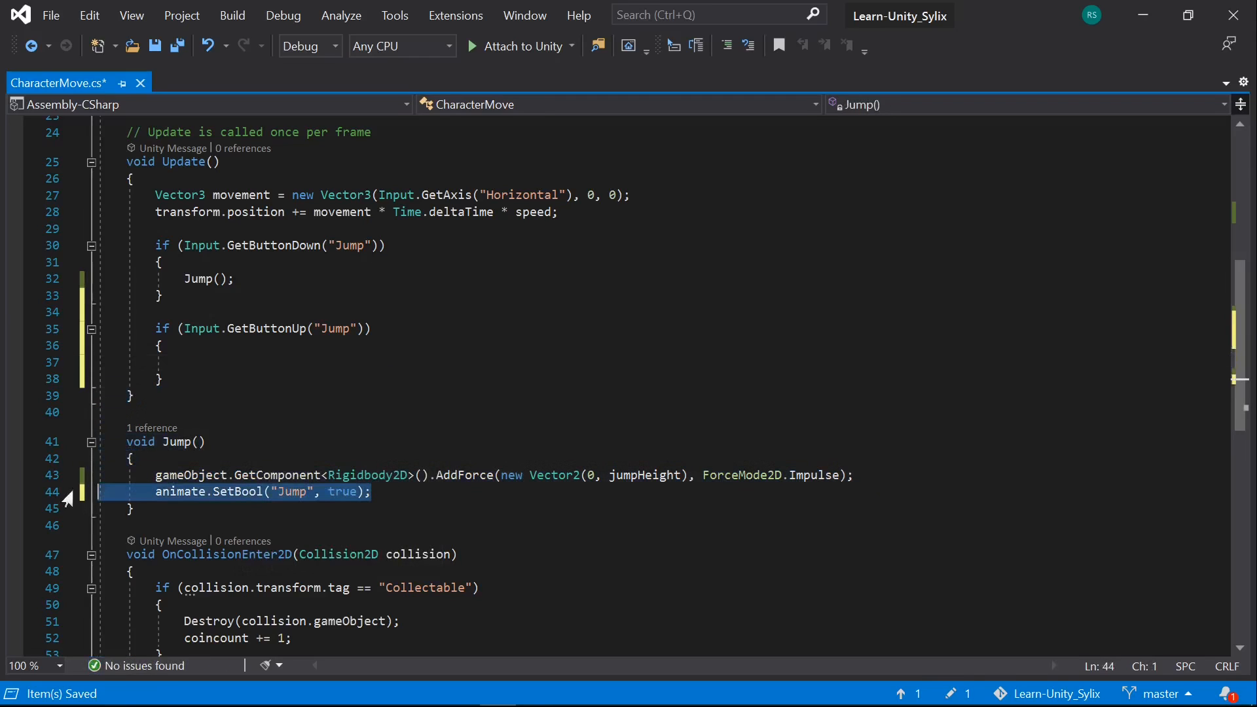
pyautogui.click(243, 366)
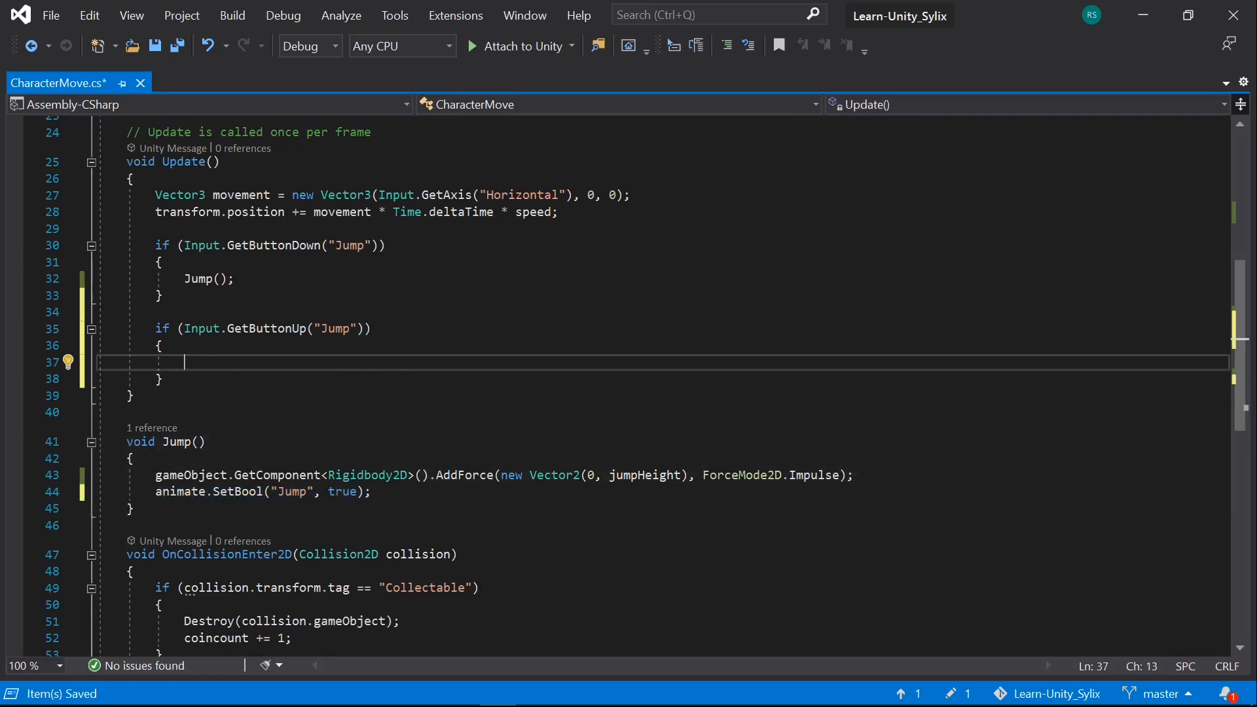
pyautogui.hotkey('ctrl', 'v')
# Step: Change the second SetBool argument in the GetButtonUp block to false
pyautogui.press('BackSpace')
pyautogui.press('BackSpace')
pyautogui.press('BackSpace')
pyautogui.press('BackSpace')
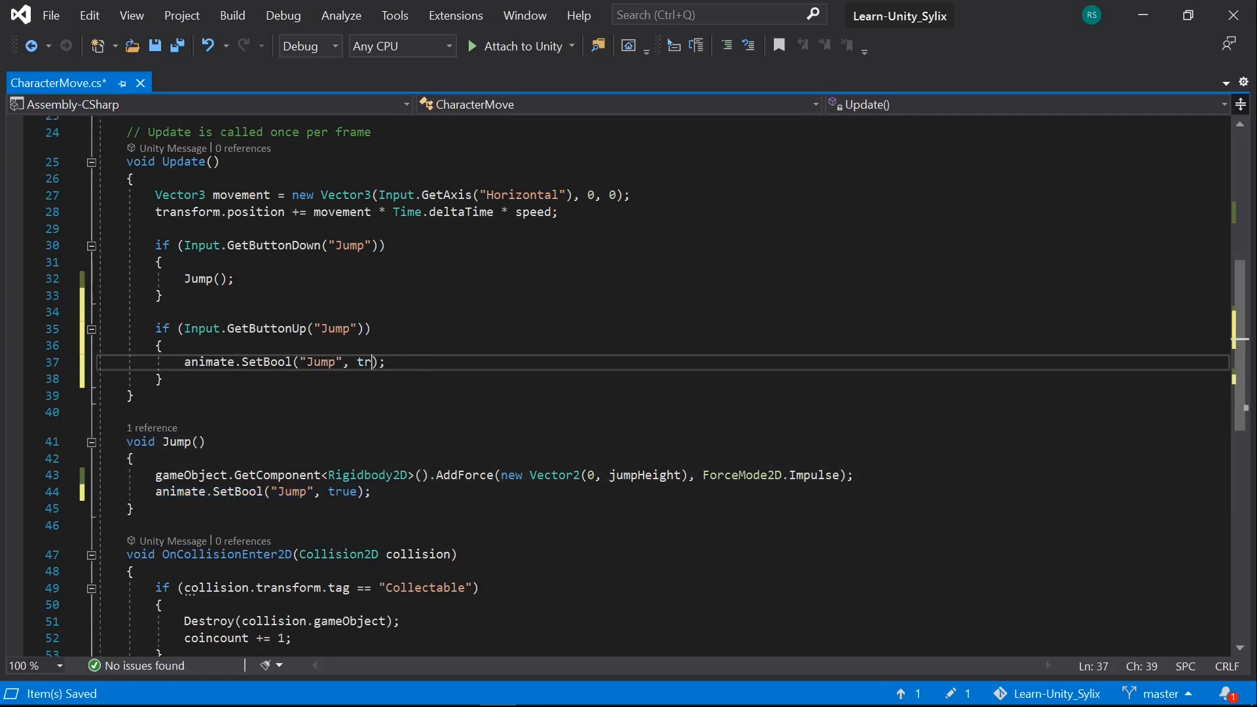
pyautogui.write('false')
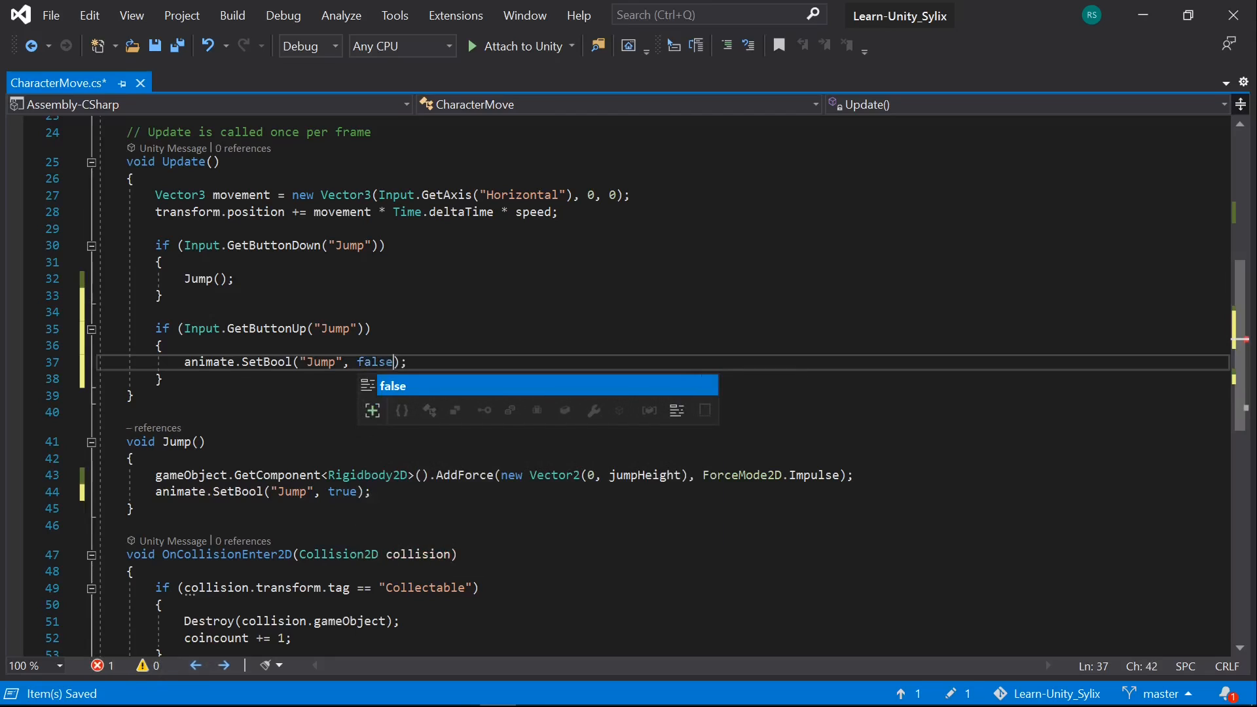
pyautogui.press('Return')
pyautogui.click(156, 313)
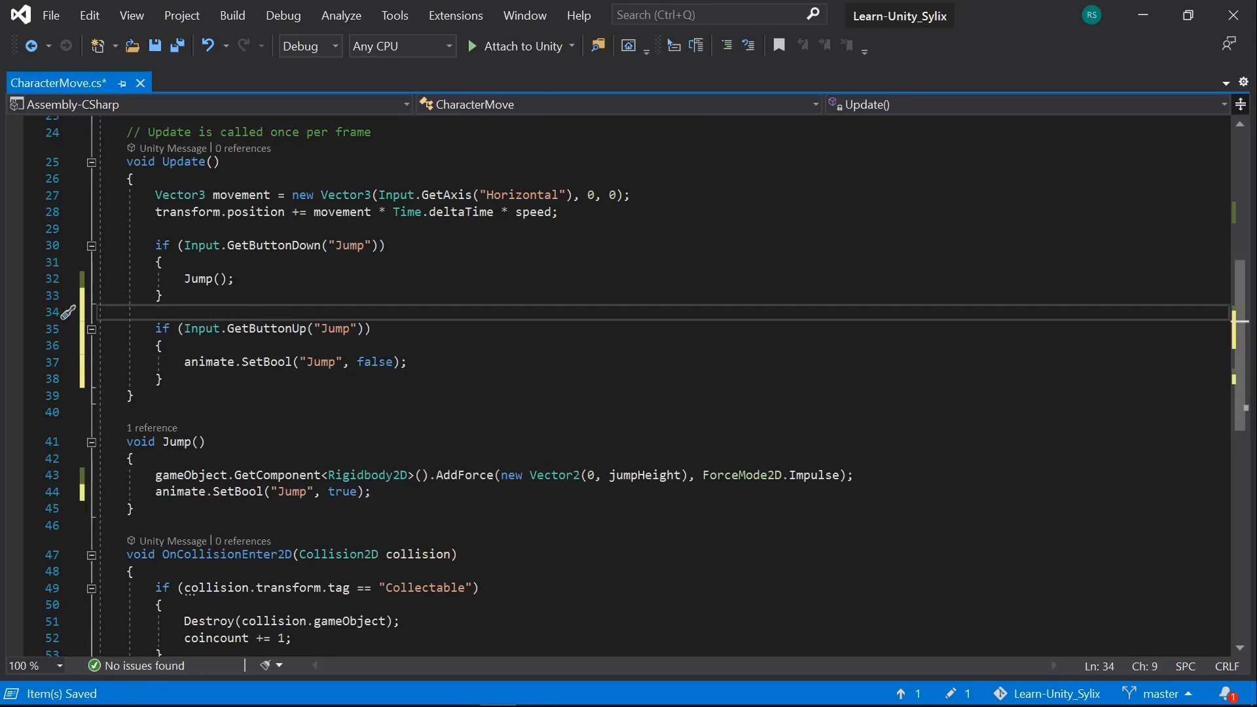
# Step: Examine the Vector3 movement declaration and the transform.position line at the start of the Update method
pyautogui.scroll(2, 618, 387)
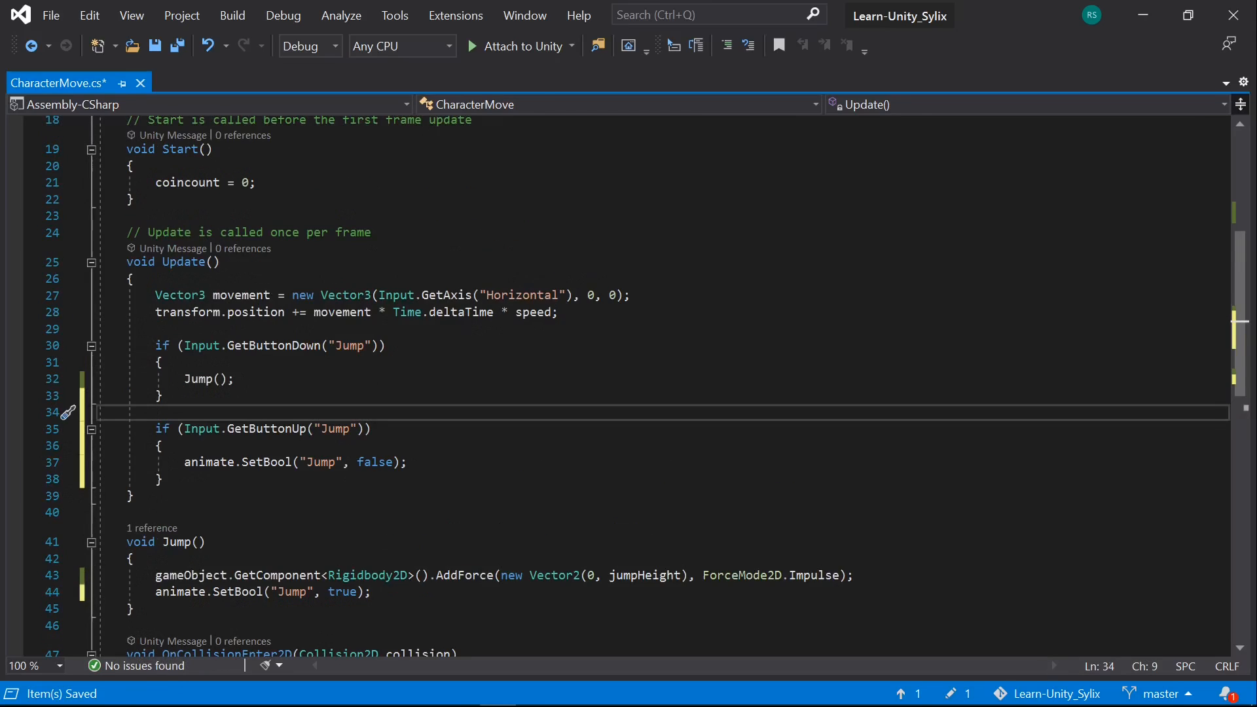
pyautogui.click(220, 262)
pyautogui.click(134, 278)
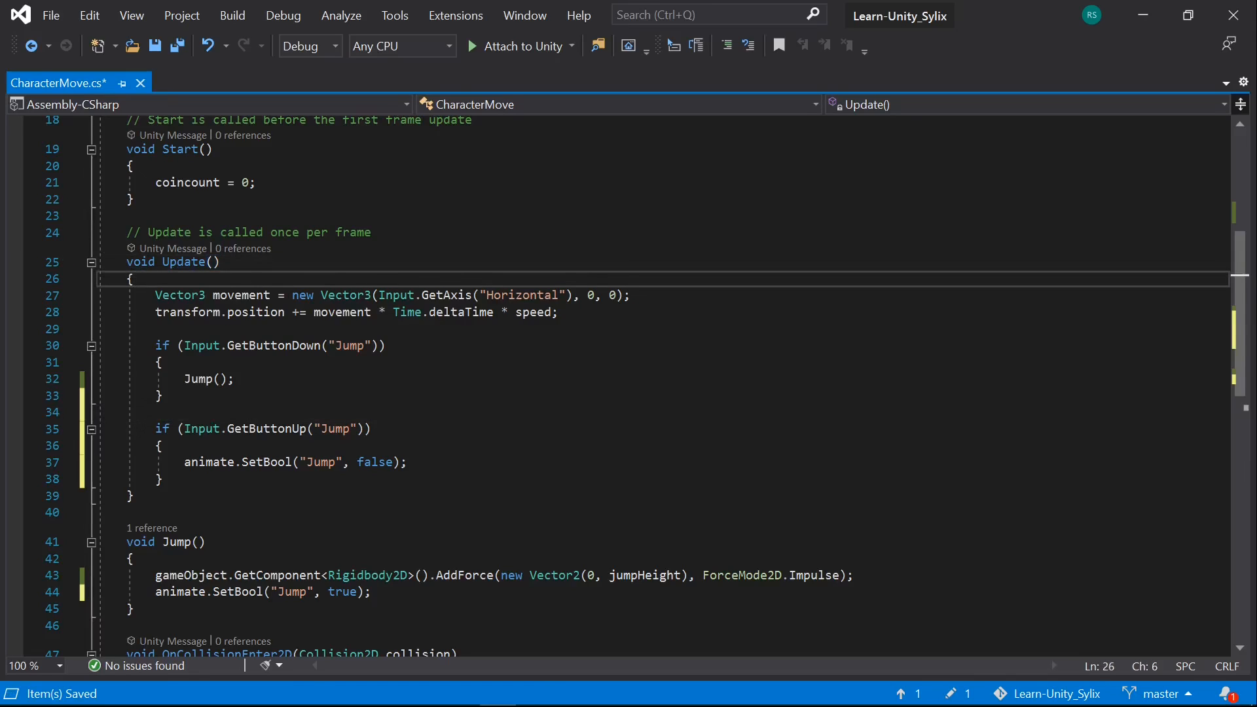
pyautogui.click(378, 296)
pyautogui.click(393, 312)
pyautogui.click(271, 312)
pyautogui.click(372, 312)
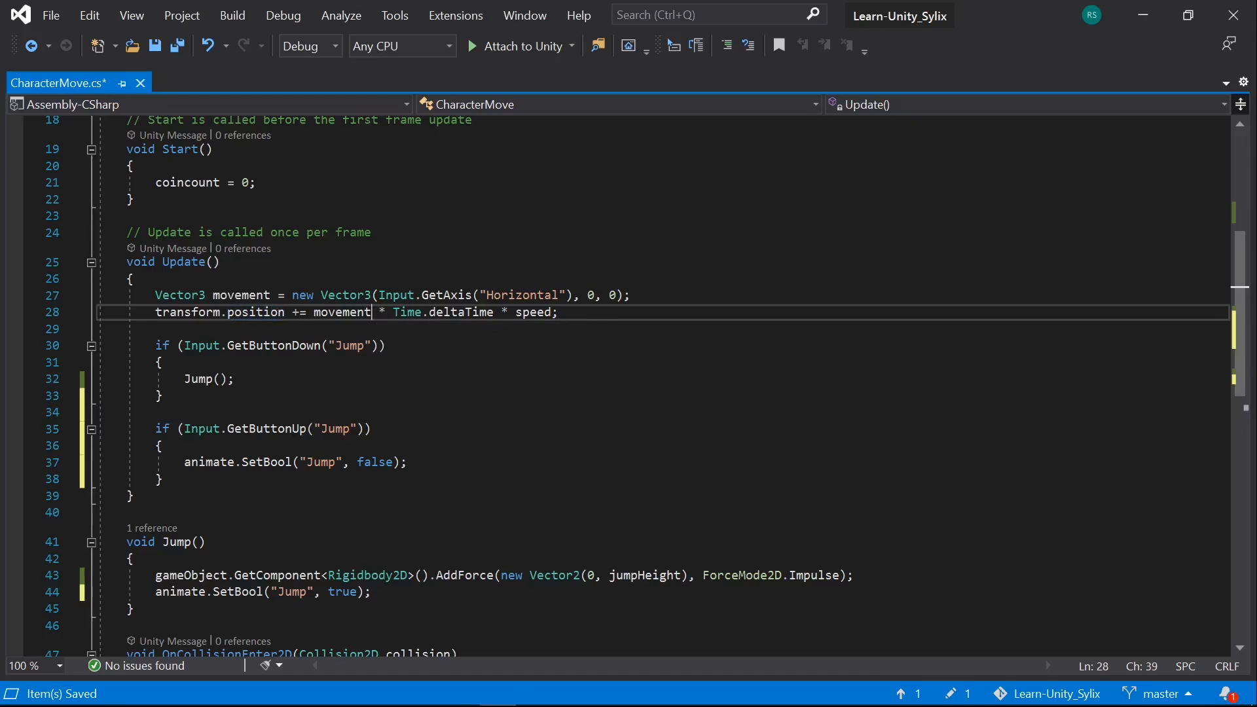
pyautogui.click(299, 312)
pyautogui.click(248, 295)
pyautogui.click(430, 295)
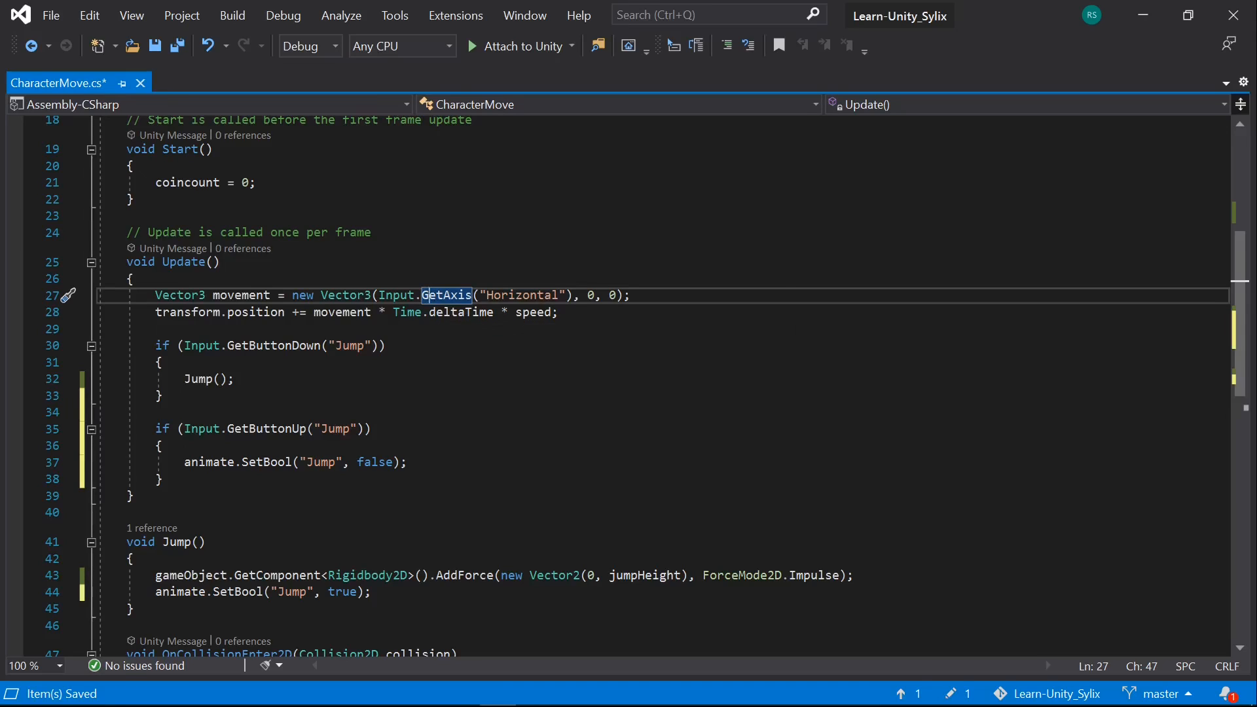
pyautogui.click(368, 313)
pyautogui.click(549, 312)
pyautogui.click(560, 313)
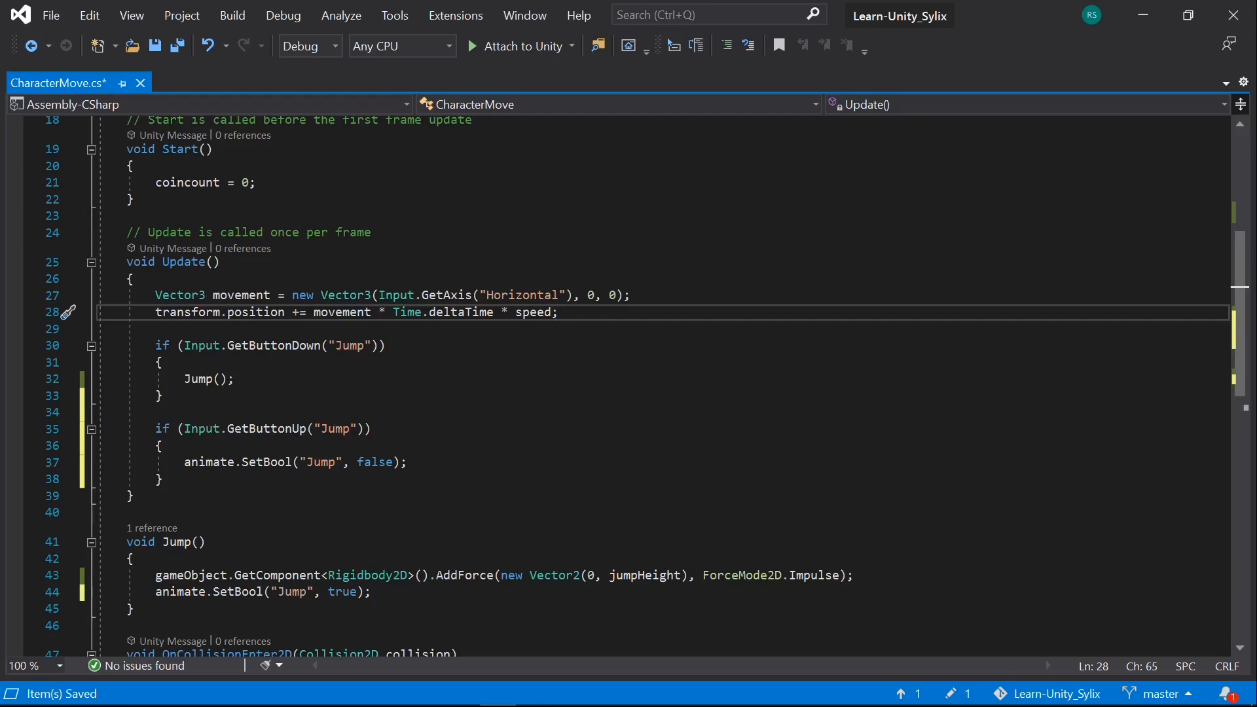
# Step: Insert two new lines below the Vector3 movement declaration and start an if condition with "if(" on the second
pyautogui.press('Up')
pyautogui.press('End')
pyautogui.press('Return')
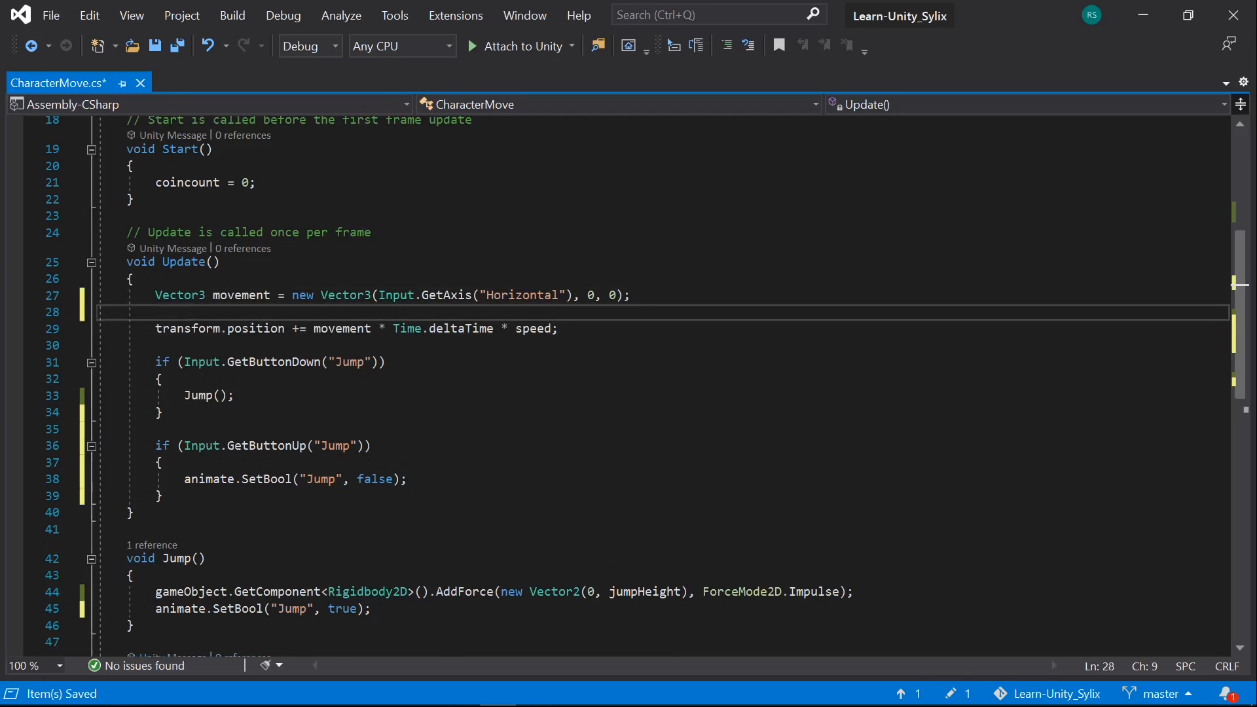
pyautogui.press('Return')
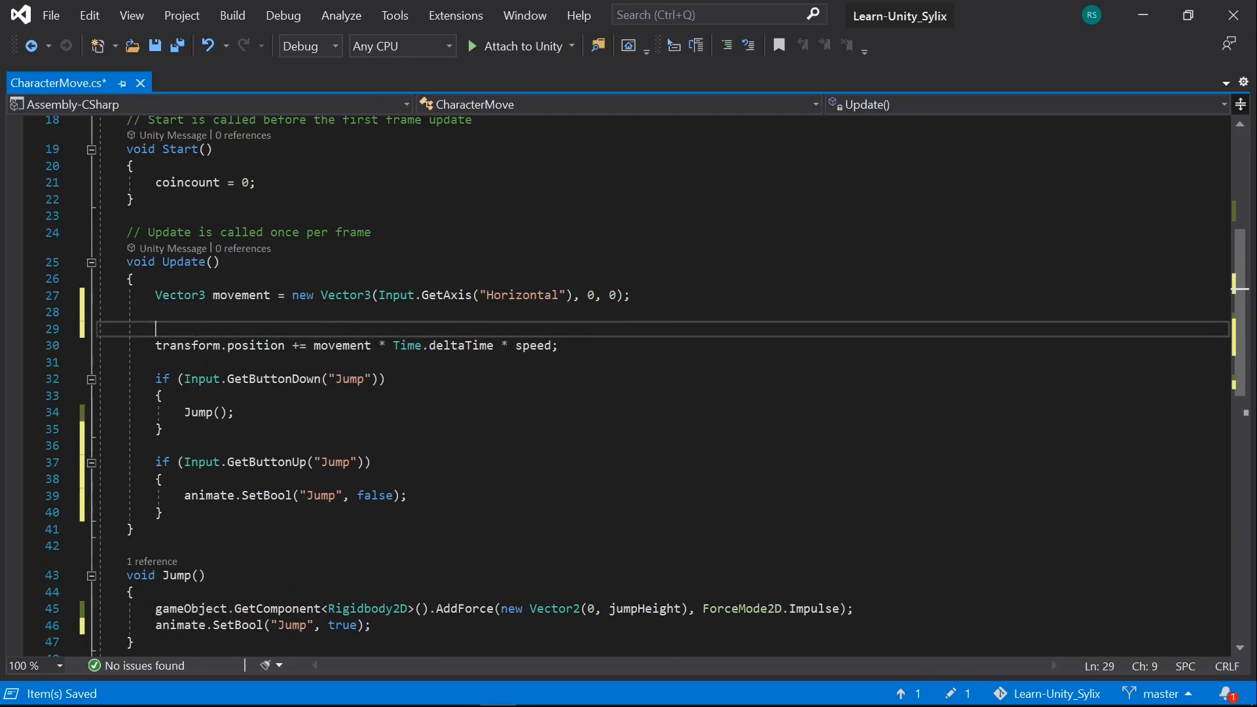
pyautogui.write('if')
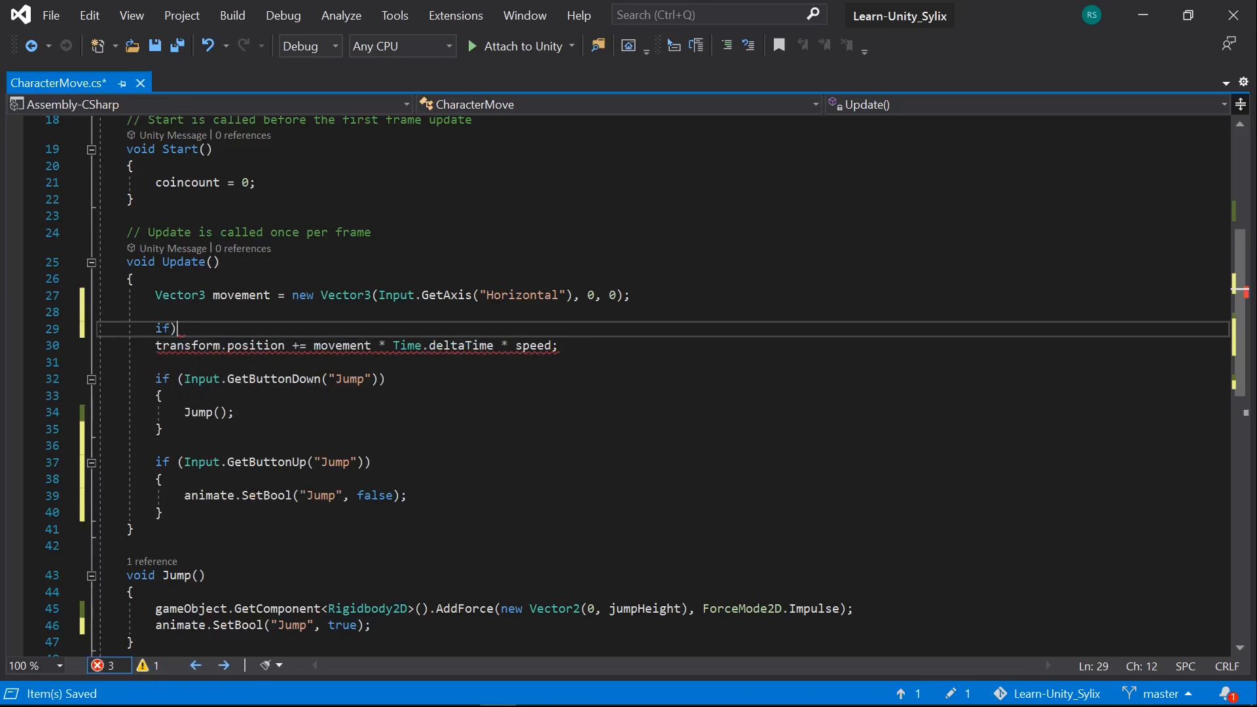
pyautogui.write('(')
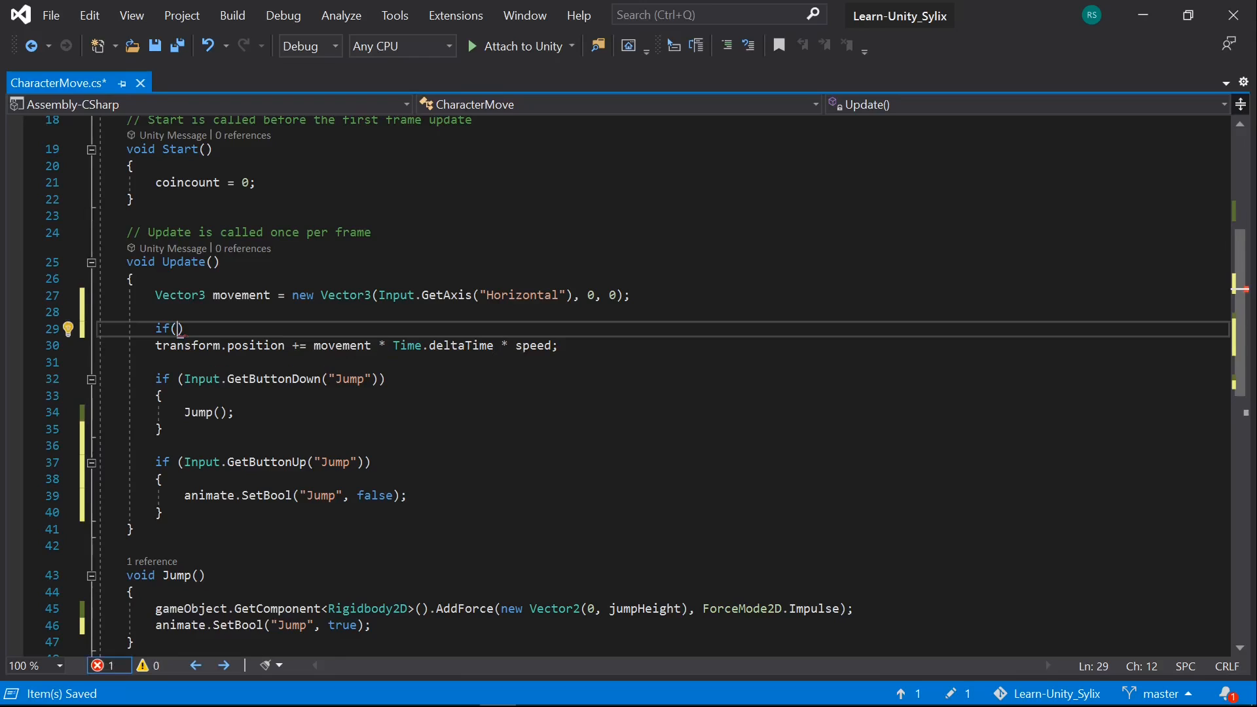
# Step: Enter Input.GetAxis inside the parentheses of the new if condition
pyautogui.write('in')
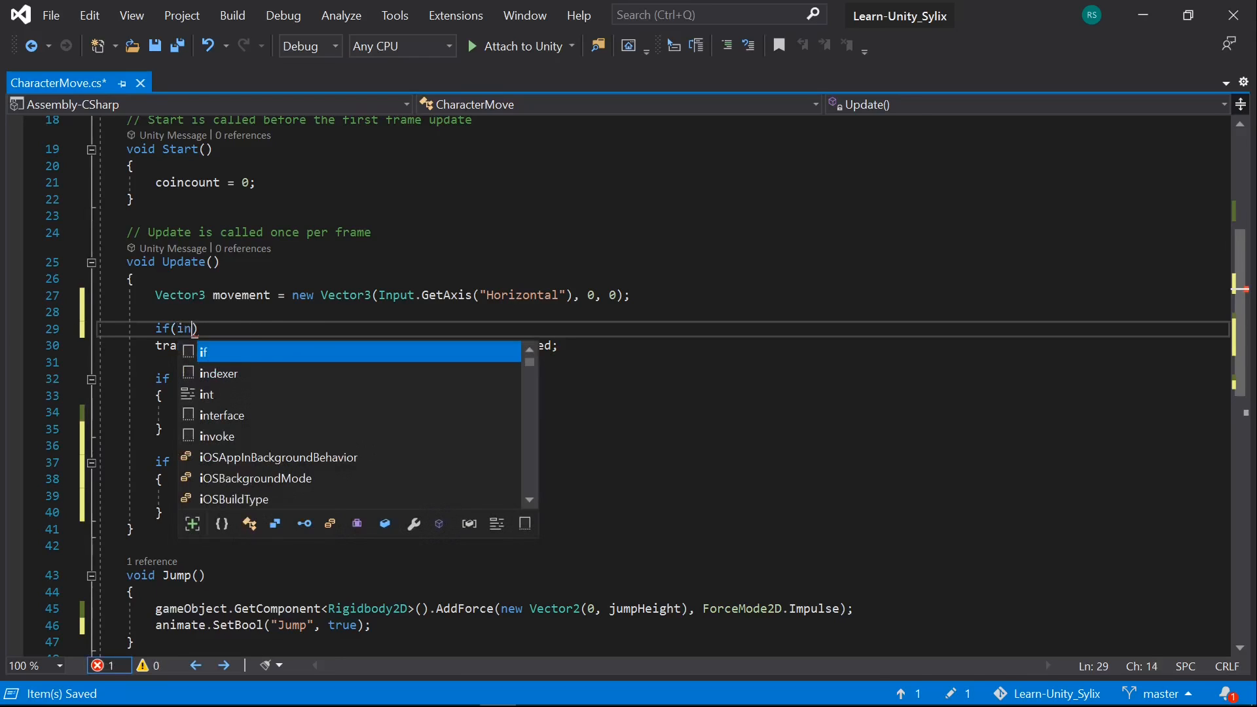
pyautogui.write('pu')
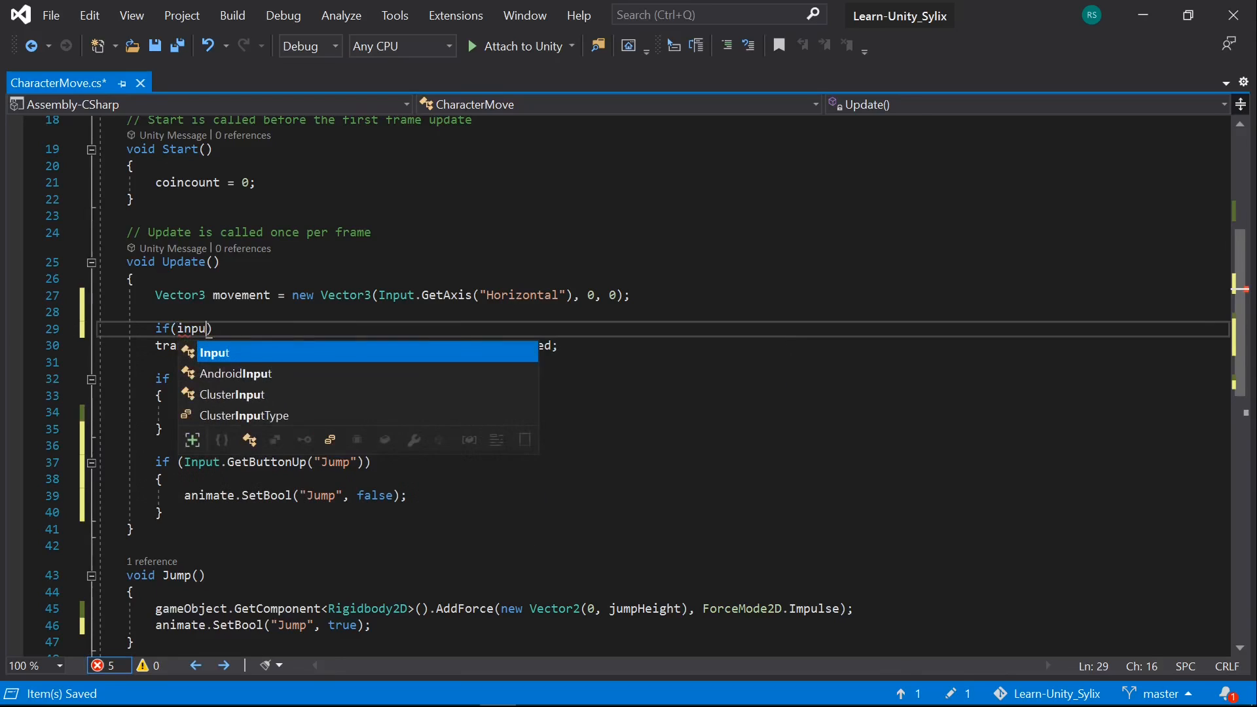
pyautogui.press('Tab')
pyautogui.write('.get')
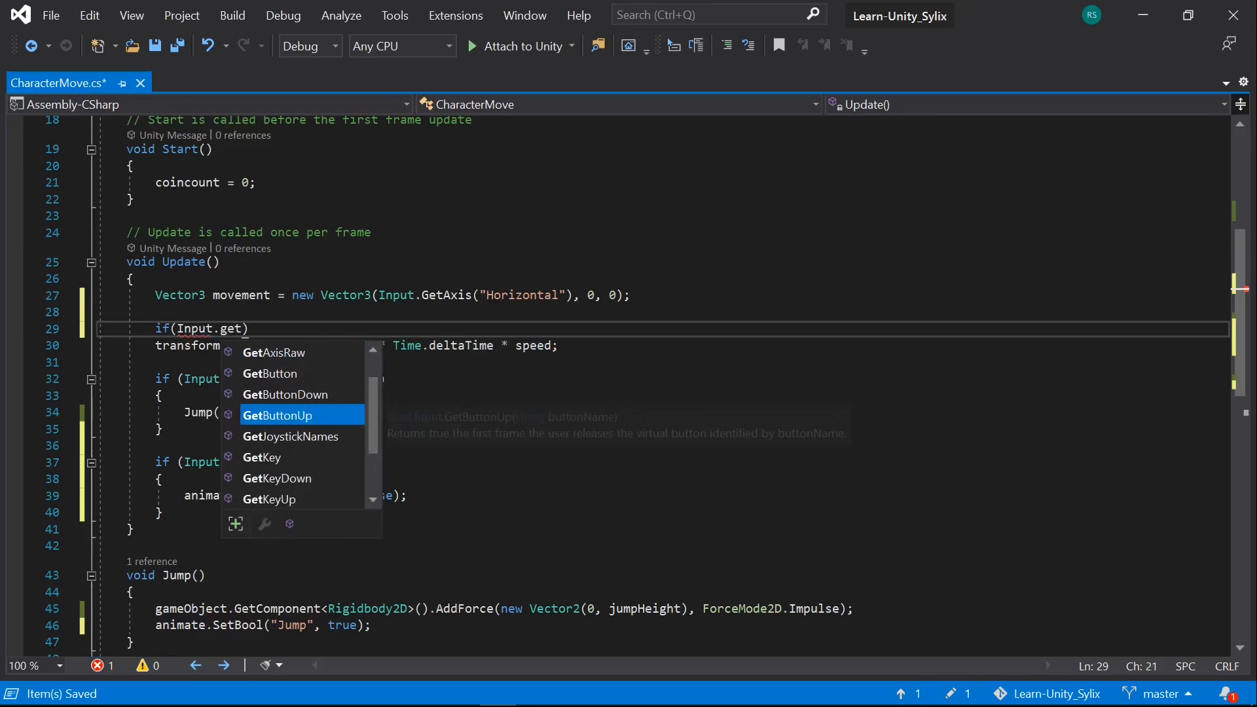
pyautogui.write('ax')
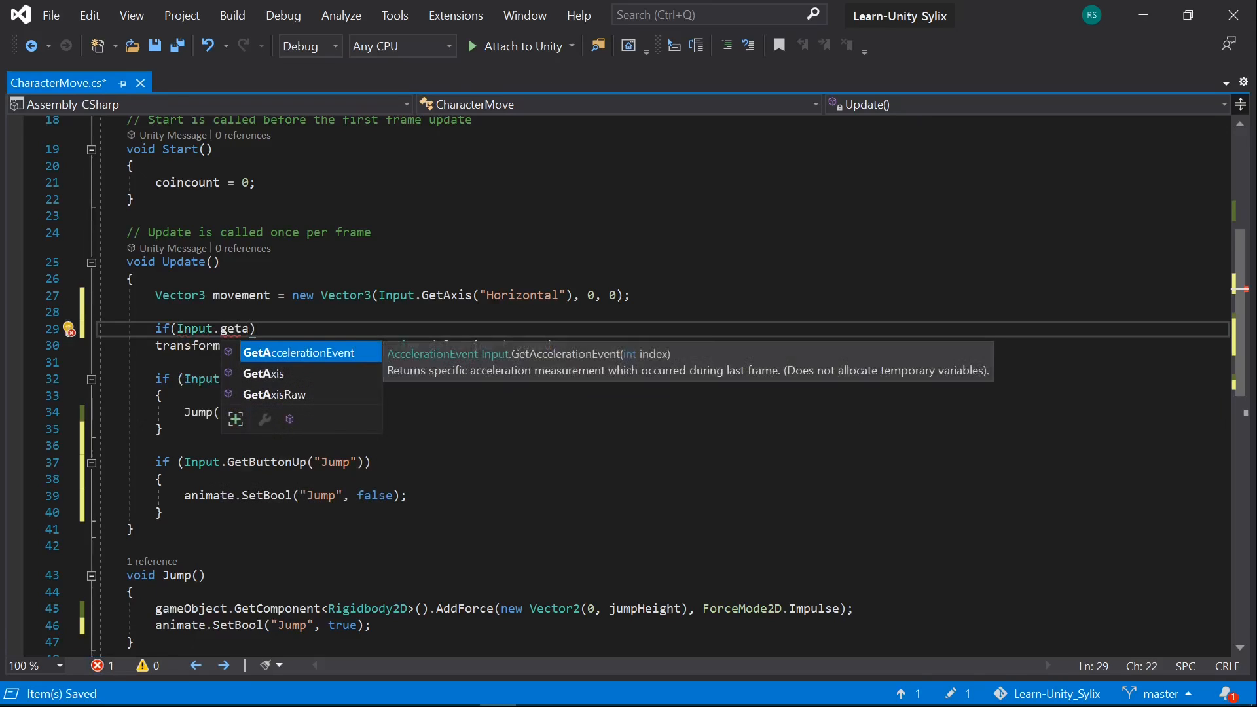
pyautogui.press('Tab')
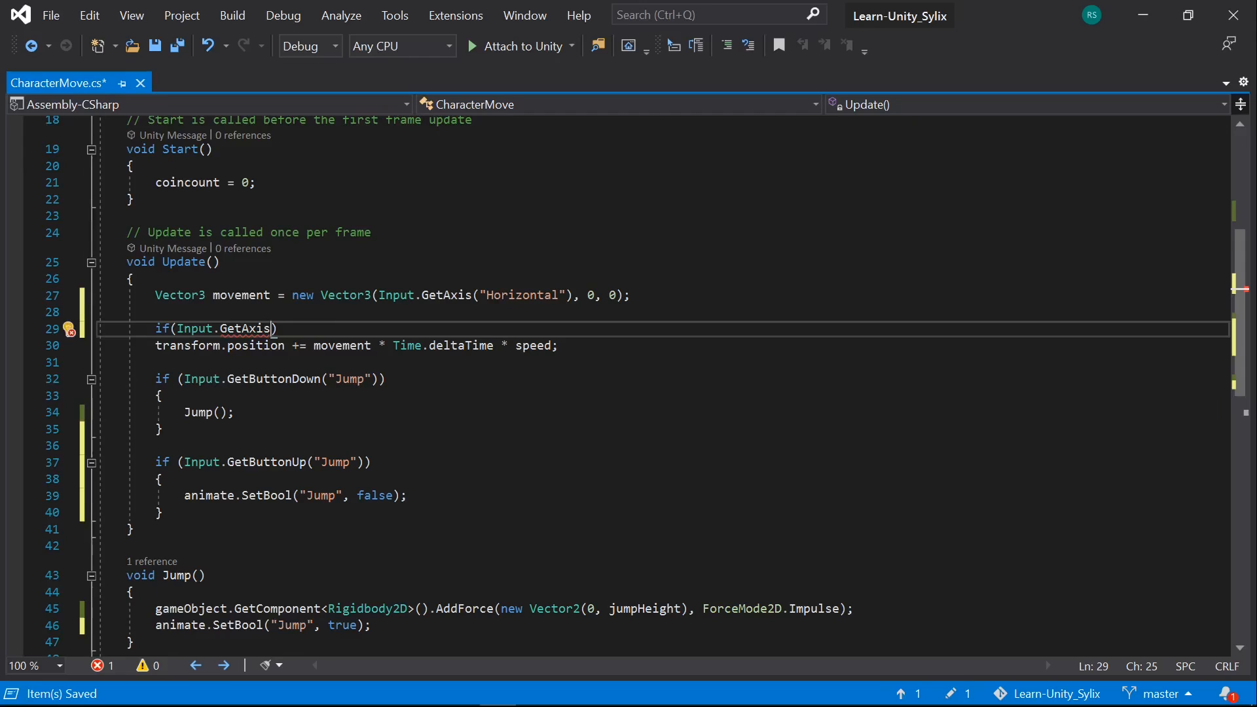
# Step: Give GetAxis the argument "Horizontal" and close the condition's parentheses
pyautogui.write('(ho')
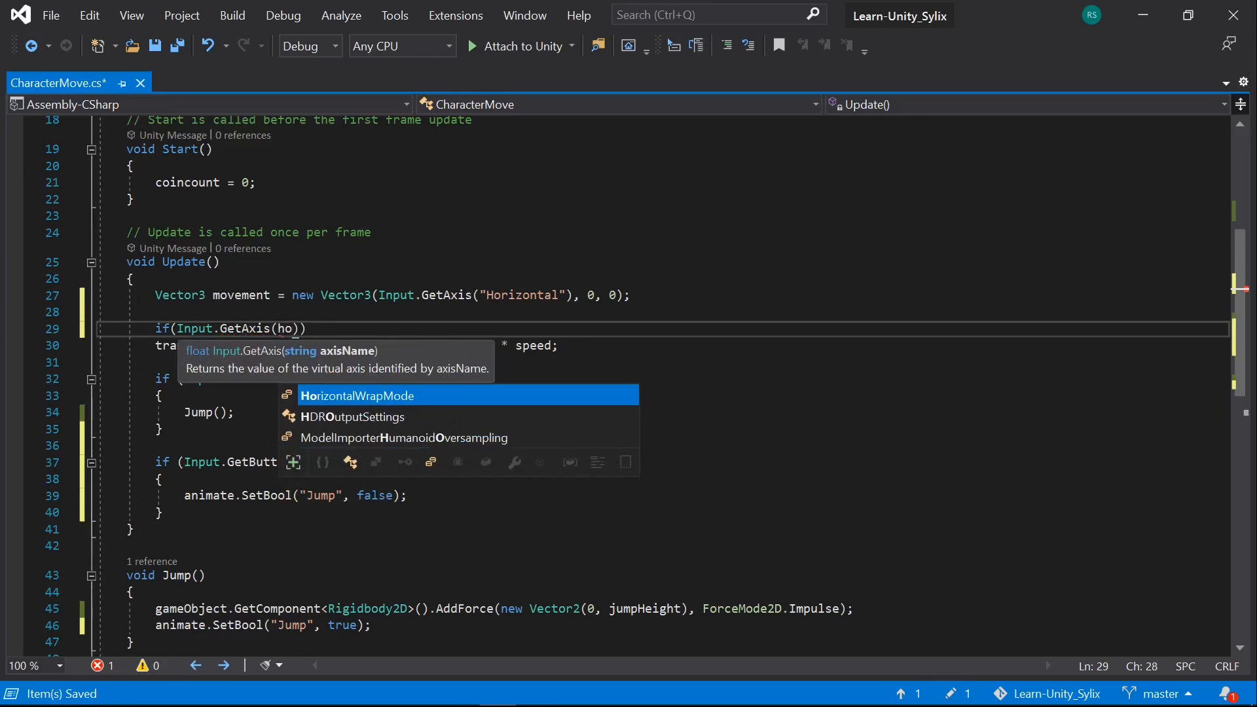
pyautogui.press('BackSpace')
pyautogui.press('BackSpace')
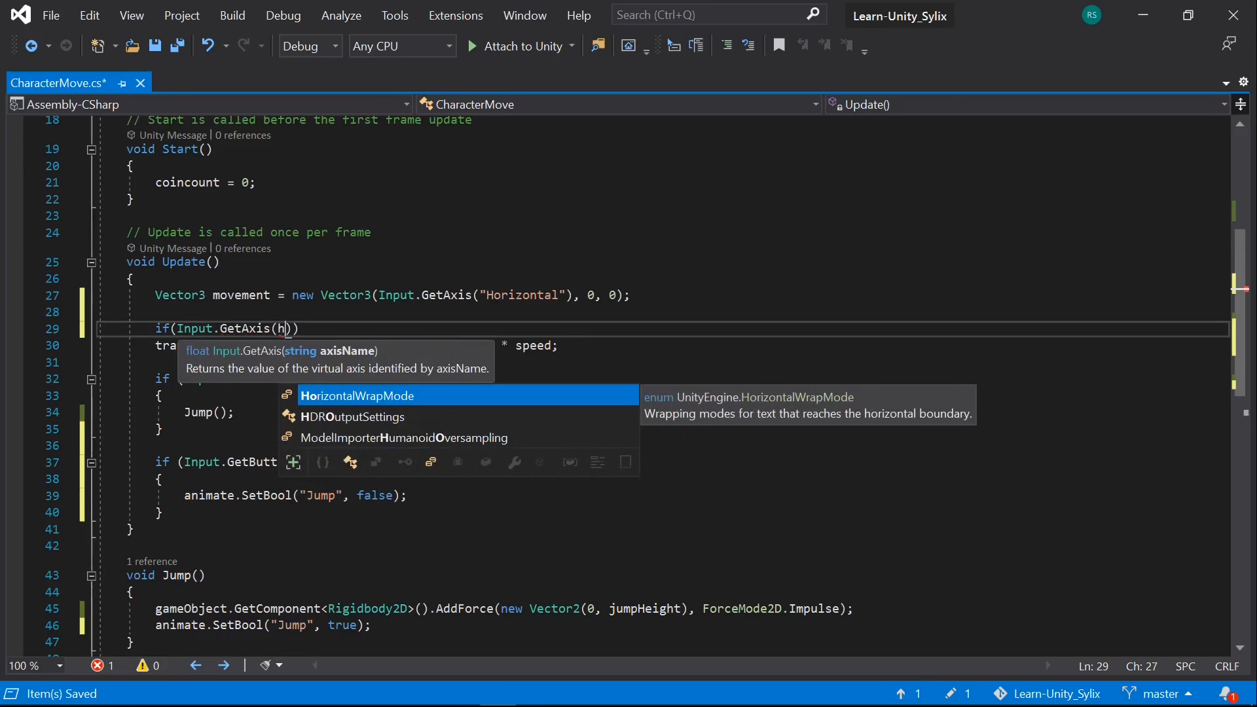
pyautogui.write('"')
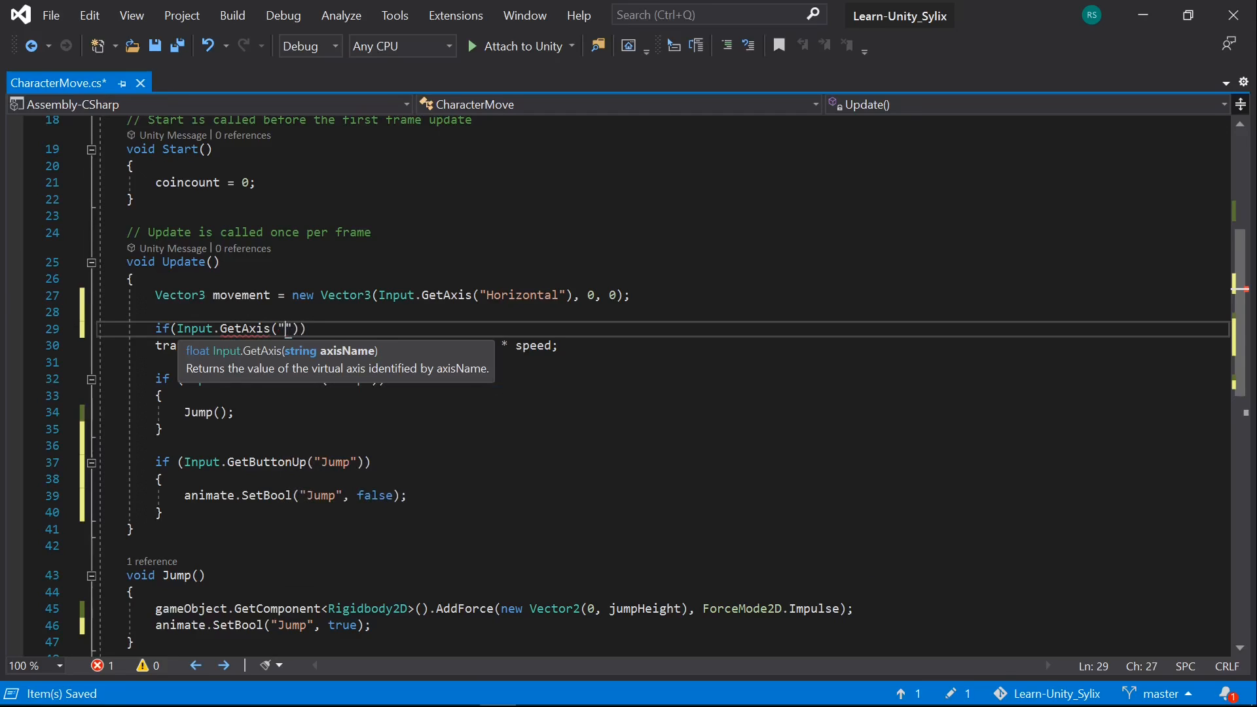
pyautogui.write('Horio')
pyautogui.press('BackSpace')
pyautogui.write('zonta')
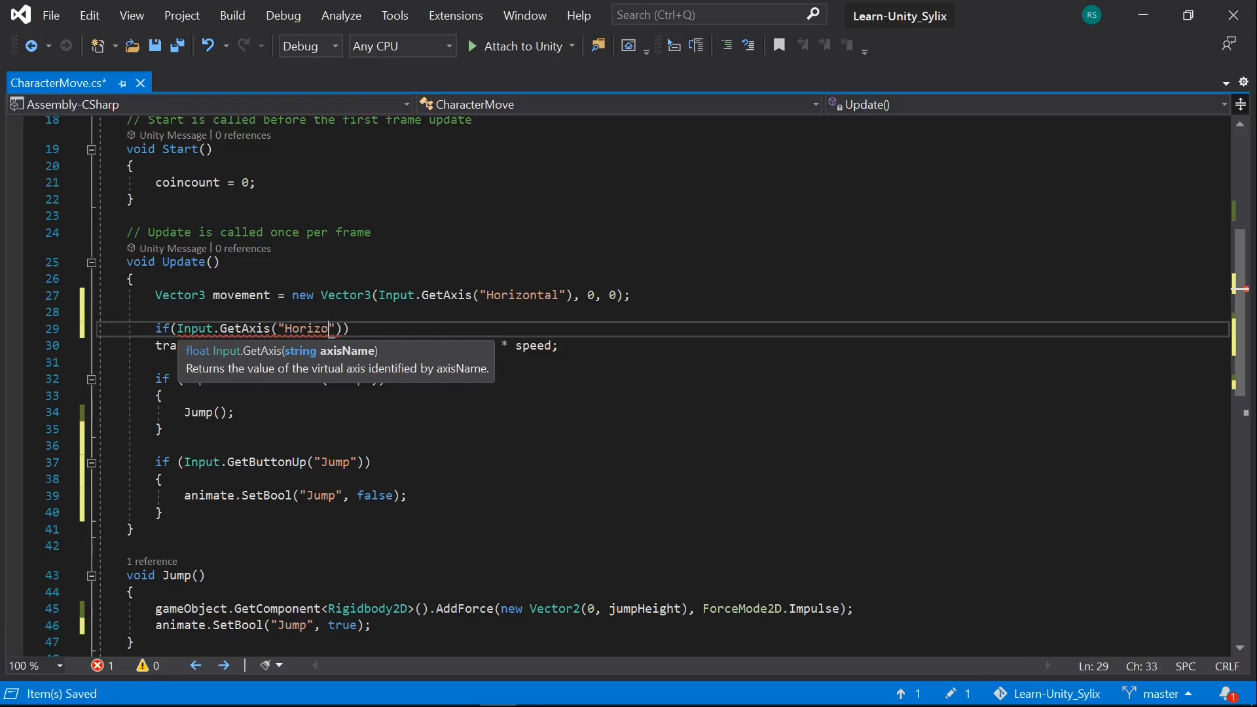
pyautogui.write('l"))')
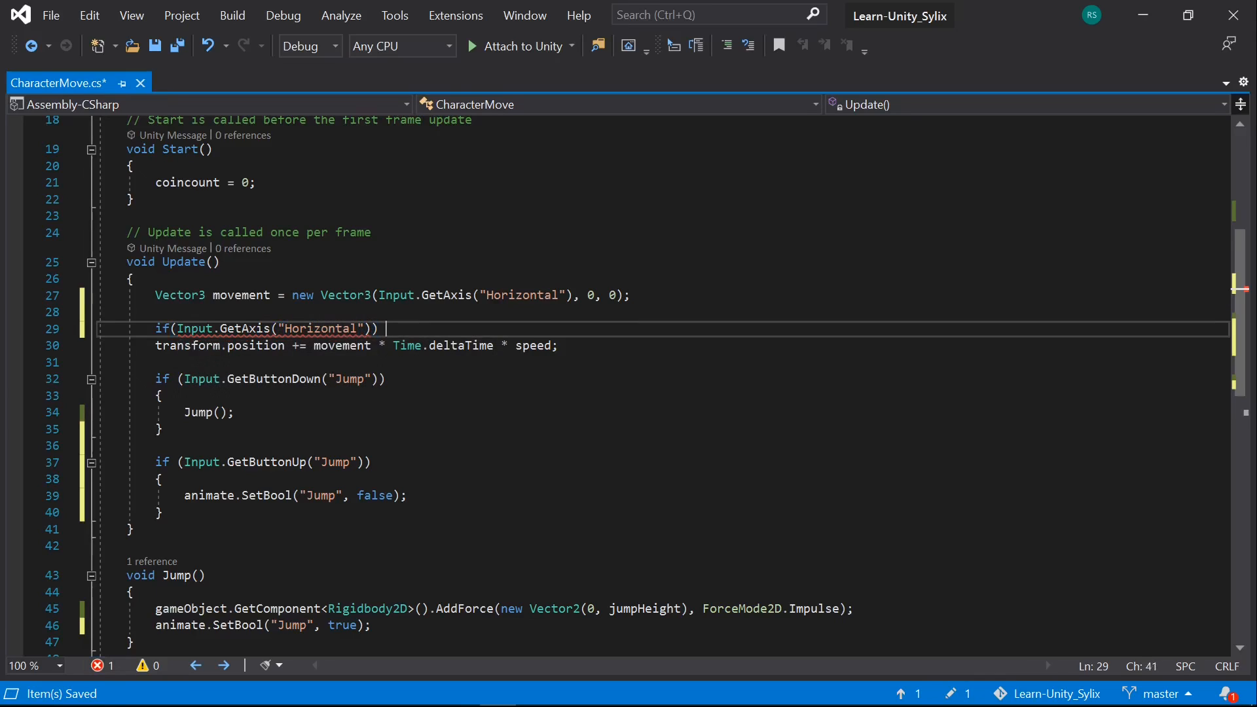
# Step: Give the Horizontal if condition a braced body and move the transform.position line from below it into that body
pyautogui.write(' {')
pyautogui.press('Return')
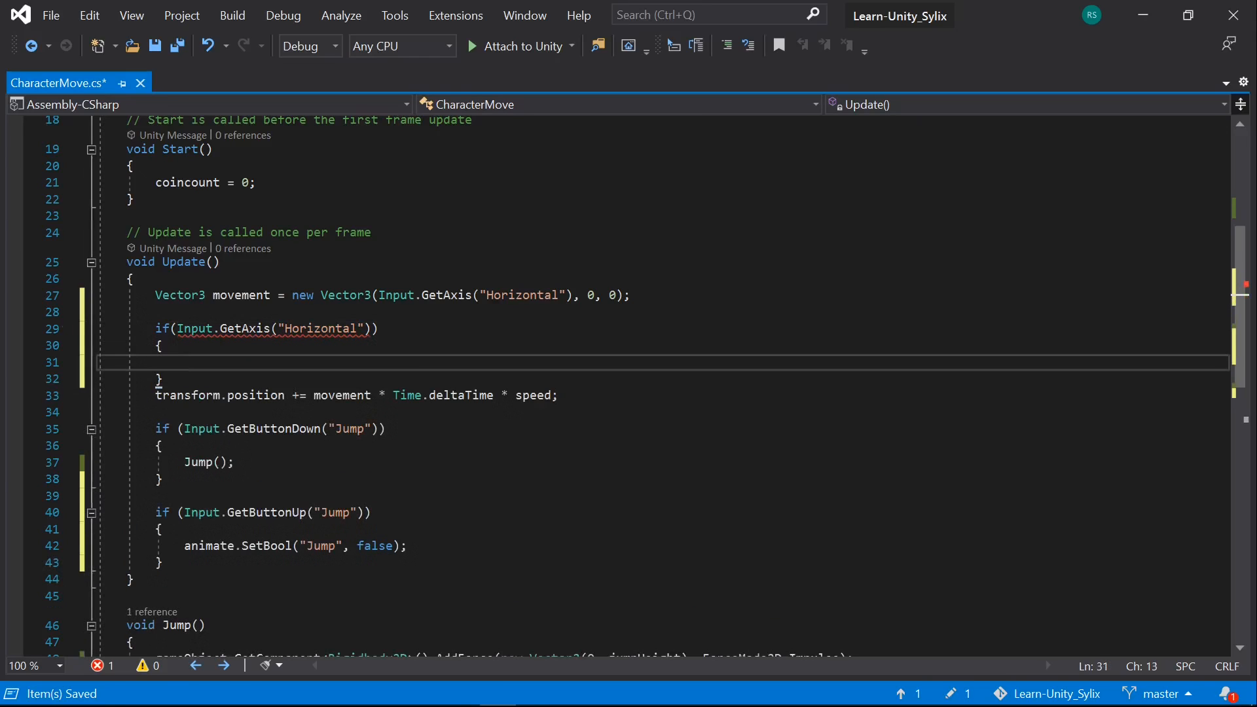
pyautogui.moveTo(559, 395); pyautogui.dragTo(98, 395)
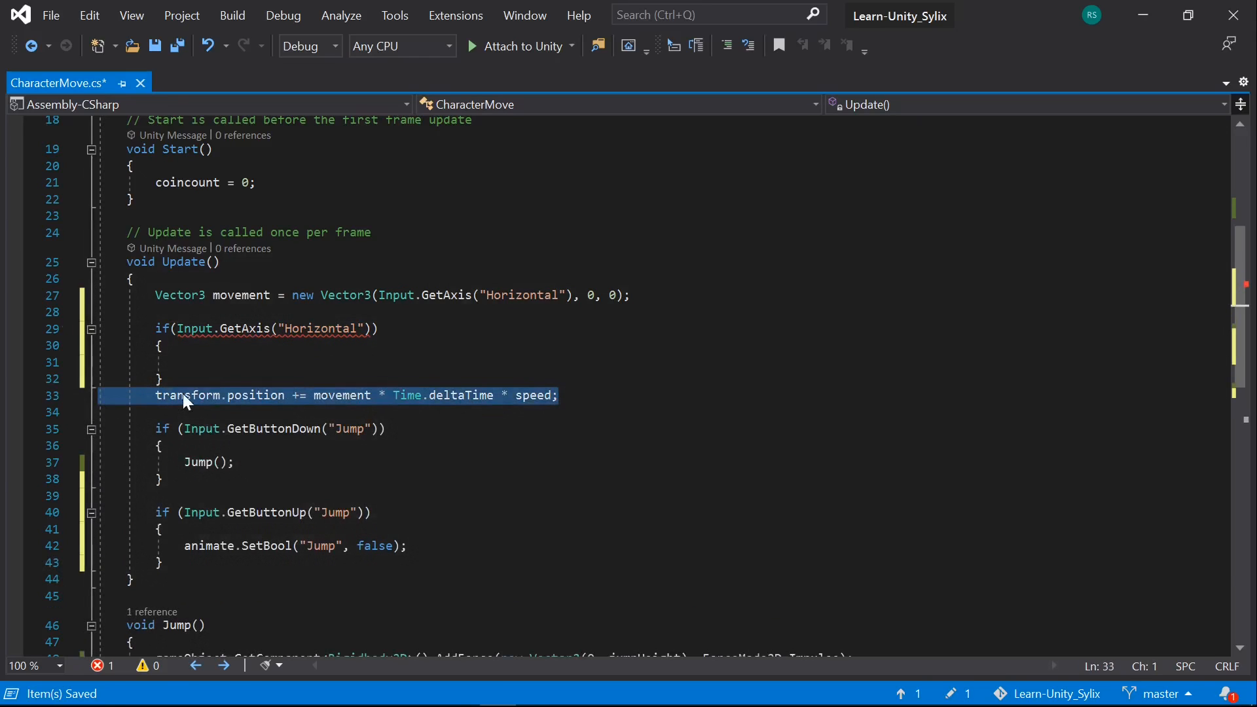
pyautogui.hotkey('ctrl', 'x')
pyautogui.click(184, 362)
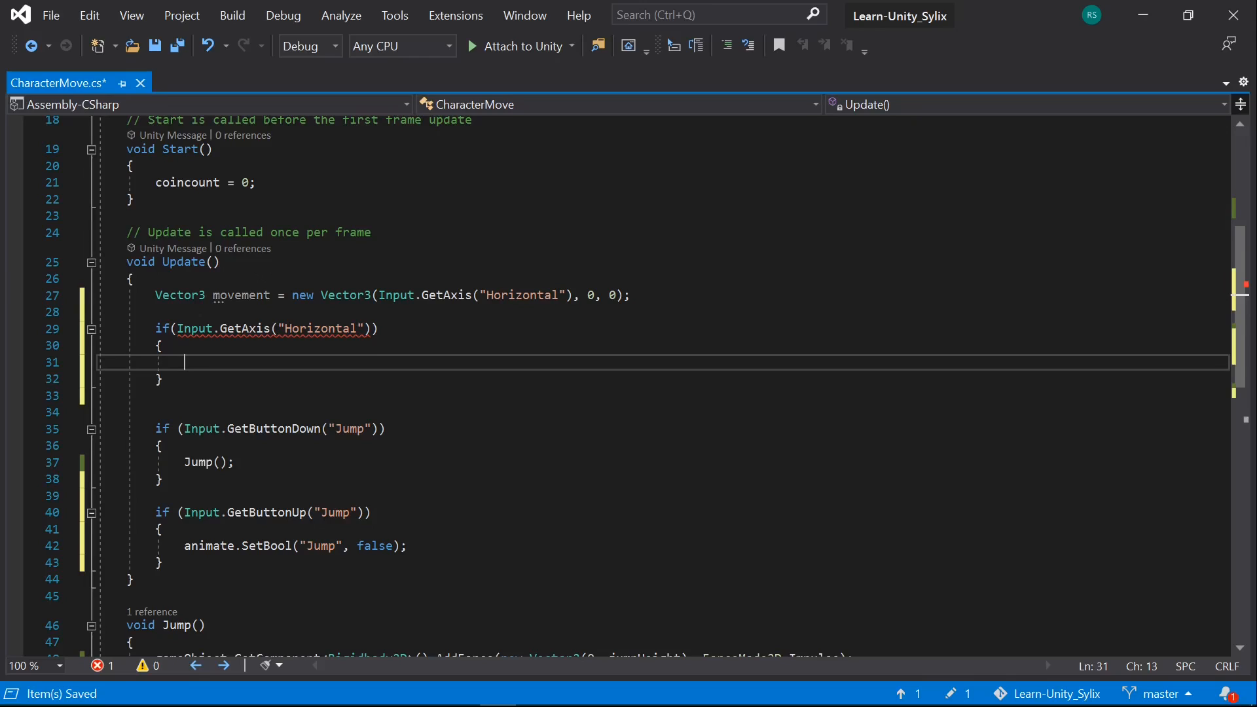
pyautogui.hotkey('ctrl', 'v')
# Step: Add the comparison != 0 after "Horizontal" in the new if condition
pyautogui.click(364, 329)
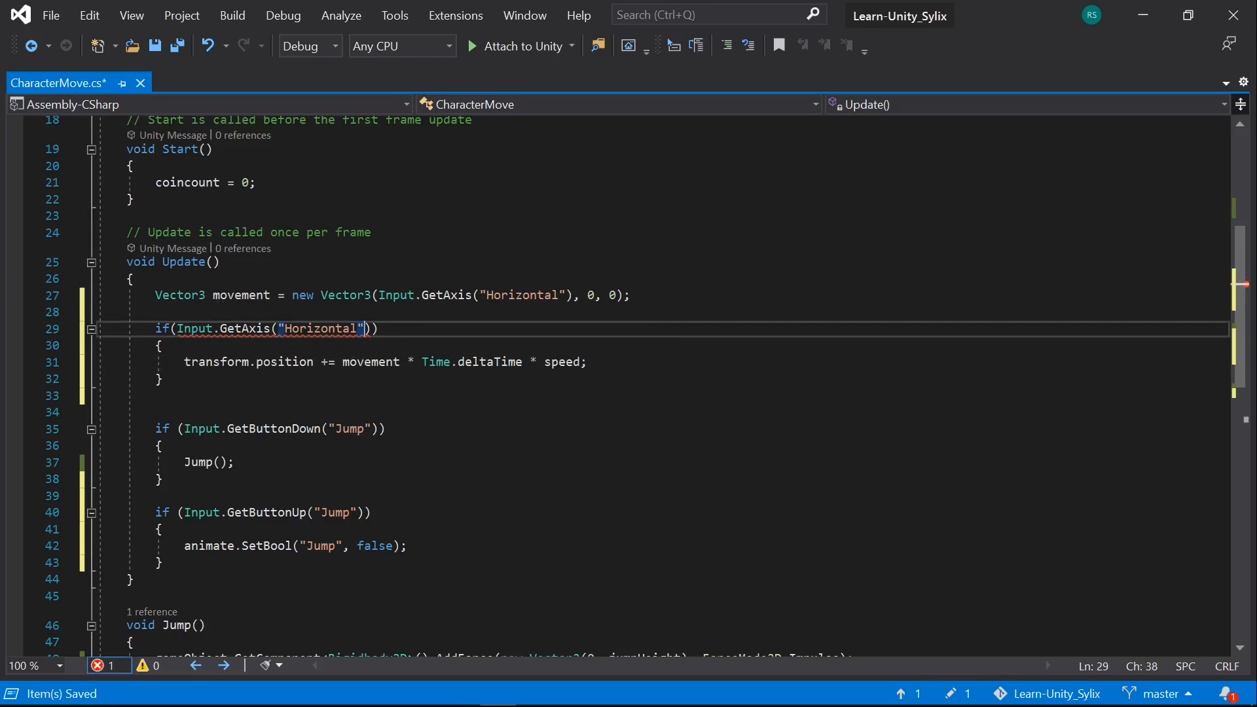
pyautogui.write('==')
pyautogui.press('BackSpace')
pyautogui.press('BackSpace')
pyautogui.press('BackSpace')
pyautogui.write('!= 0')
pyautogui.press('Right')
pyautogui.press('Right')
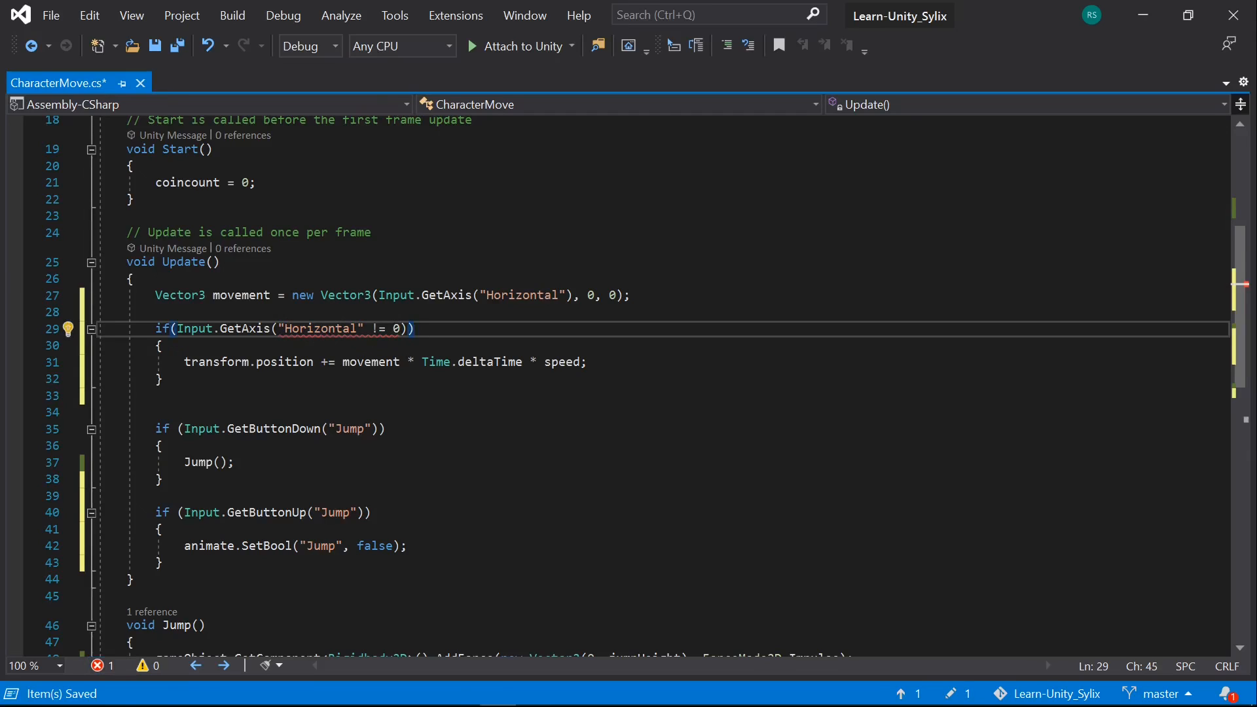
# Step: Close the GetAxis call directly after "Horizontal" and remove the surplus closing parenthesis after != 0
pyautogui.click(365, 328)
pyautogui.write(')')
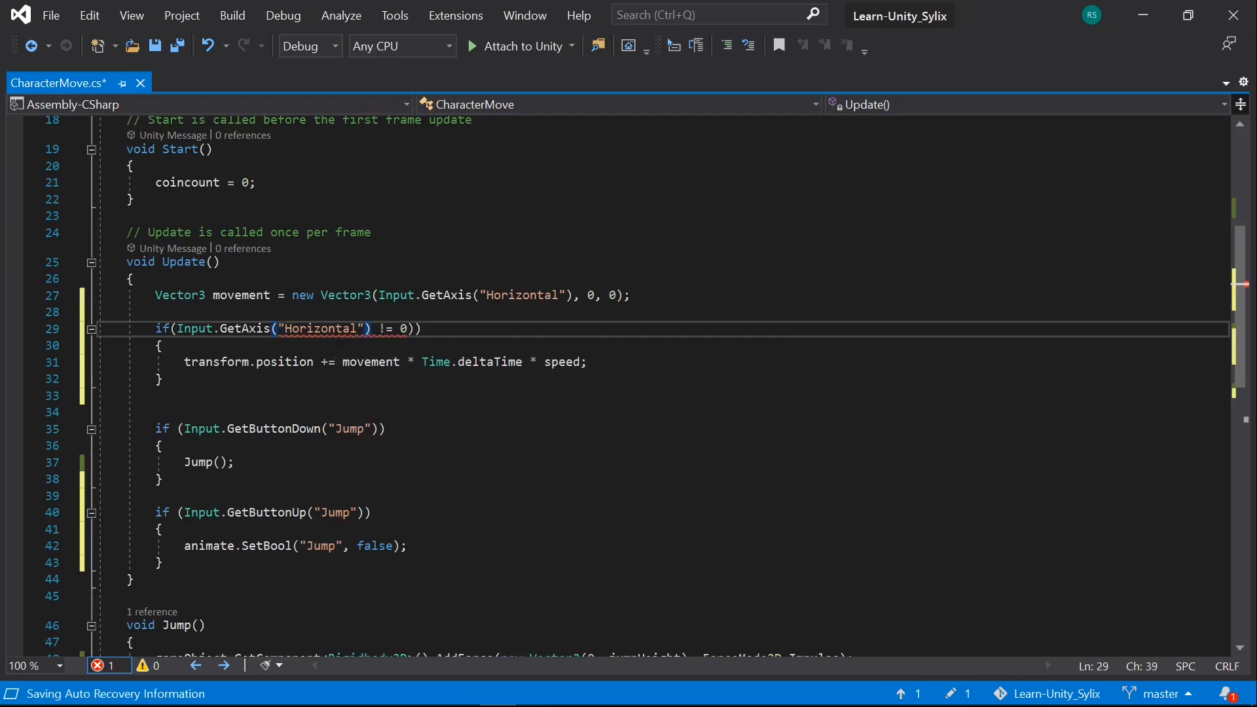
pyautogui.press('Right')
pyautogui.press('Right')
pyautogui.press('Right')
pyautogui.press('Right')
pyautogui.press('Right')
pyautogui.press('Right')
pyautogui.press('BackSpace')
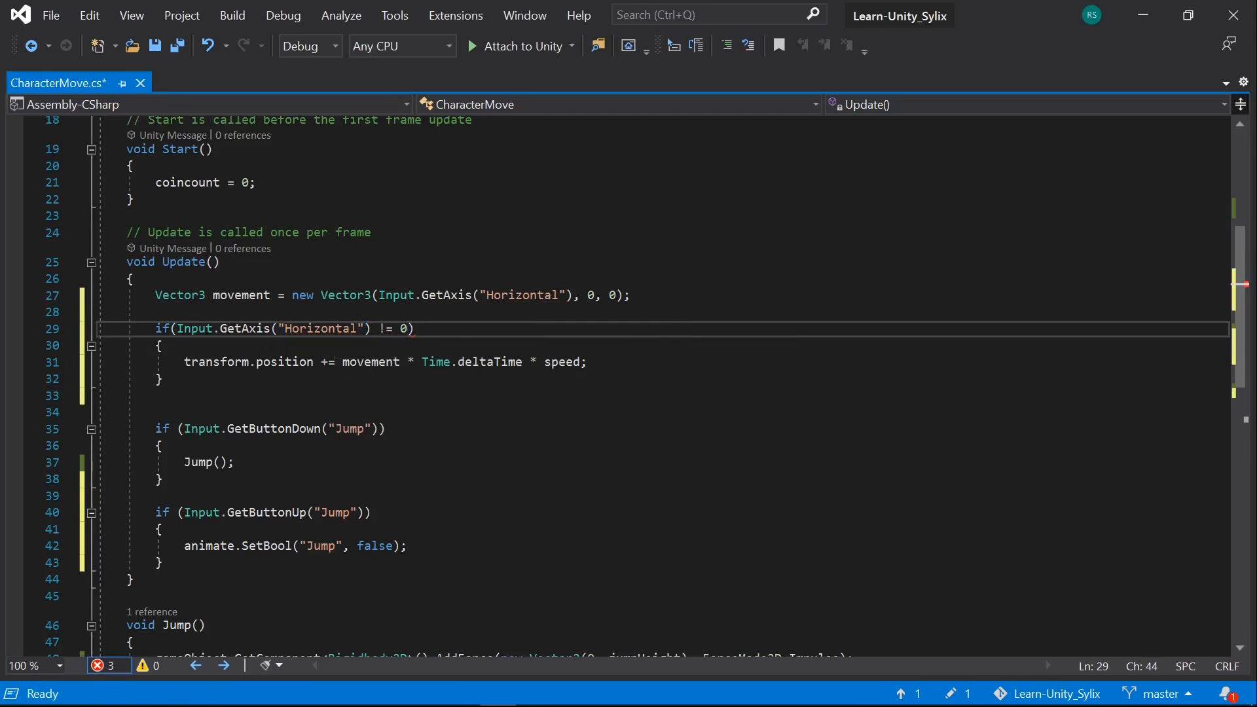
pyautogui.press('Right')
pyautogui.press('Down')
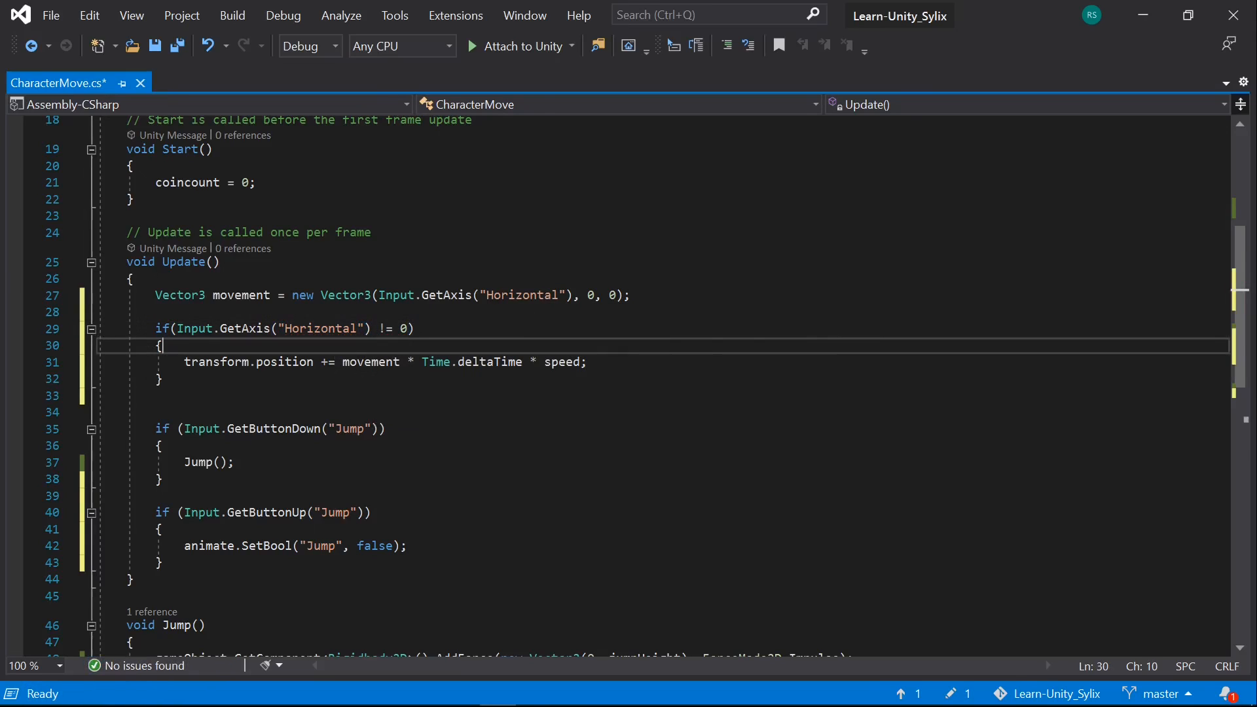
pyautogui.press('Down')
pyautogui.press('Down')
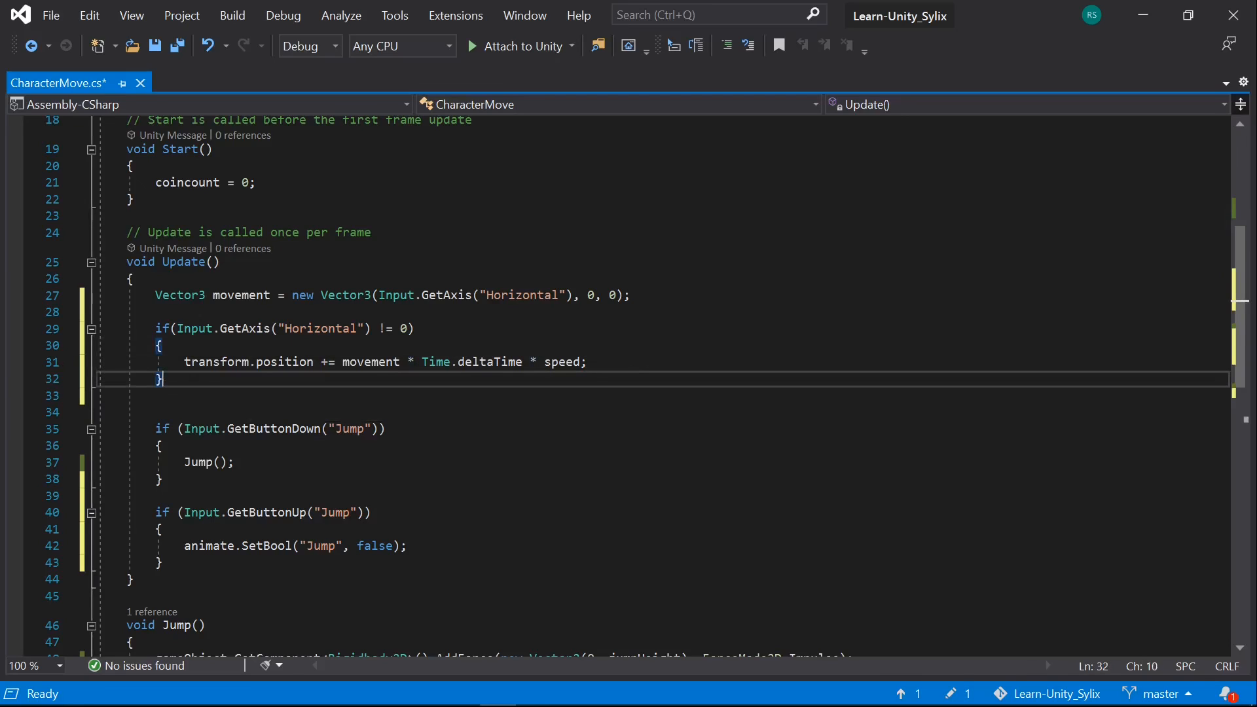
# Step: Add animate.SetBool("Run", true) on a new line below the transform.position line in the if body
pyautogui.click(588, 362)
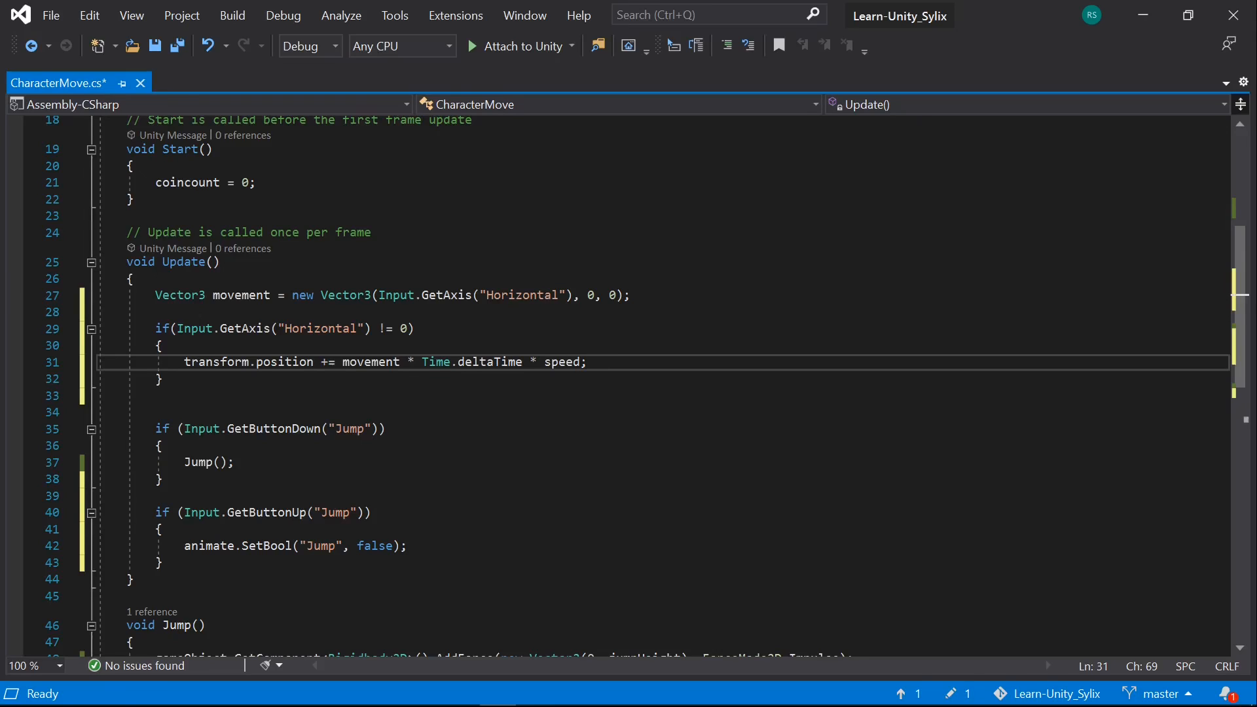
pyautogui.press('Return')
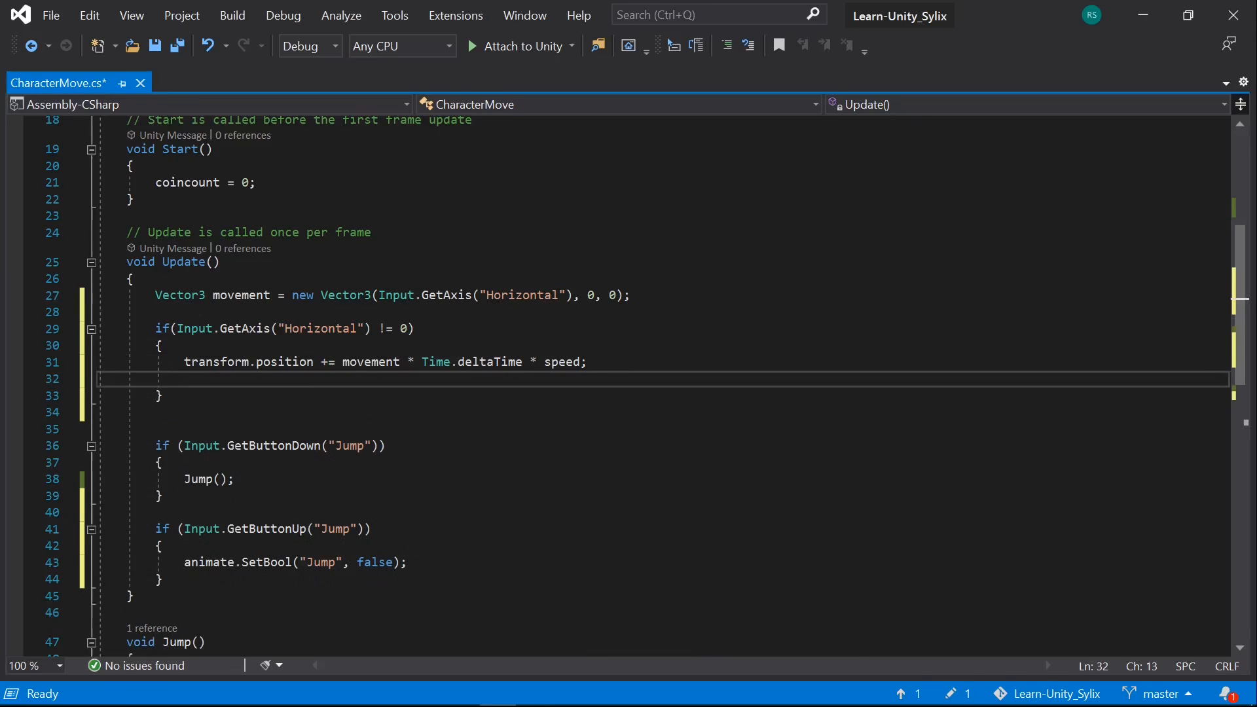
pyautogui.write('animate')
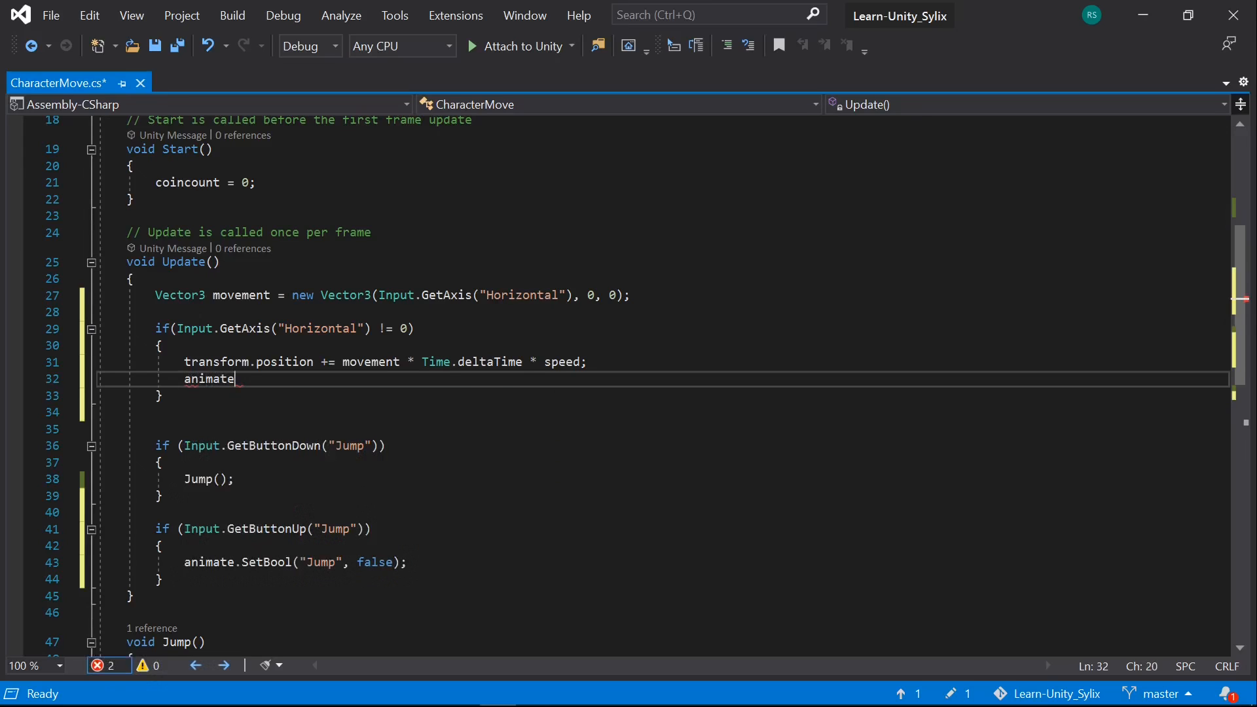
pyautogui.write('.se')
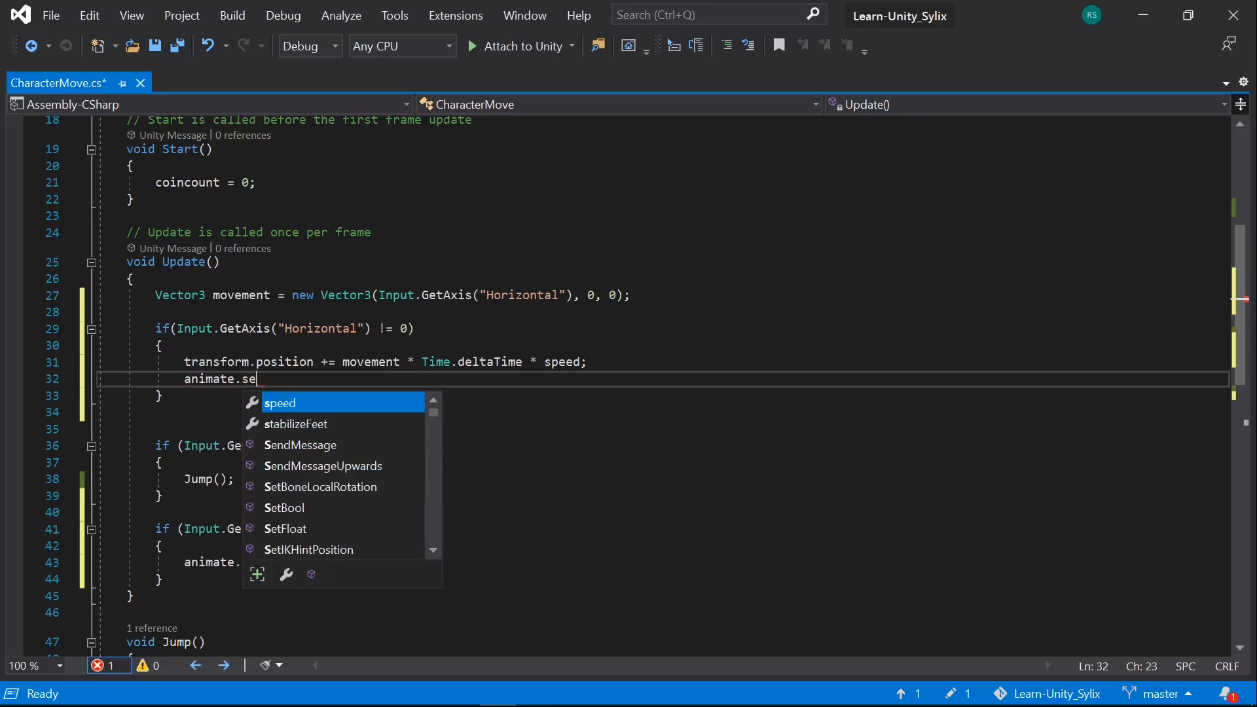
pyautogui.write('t(')
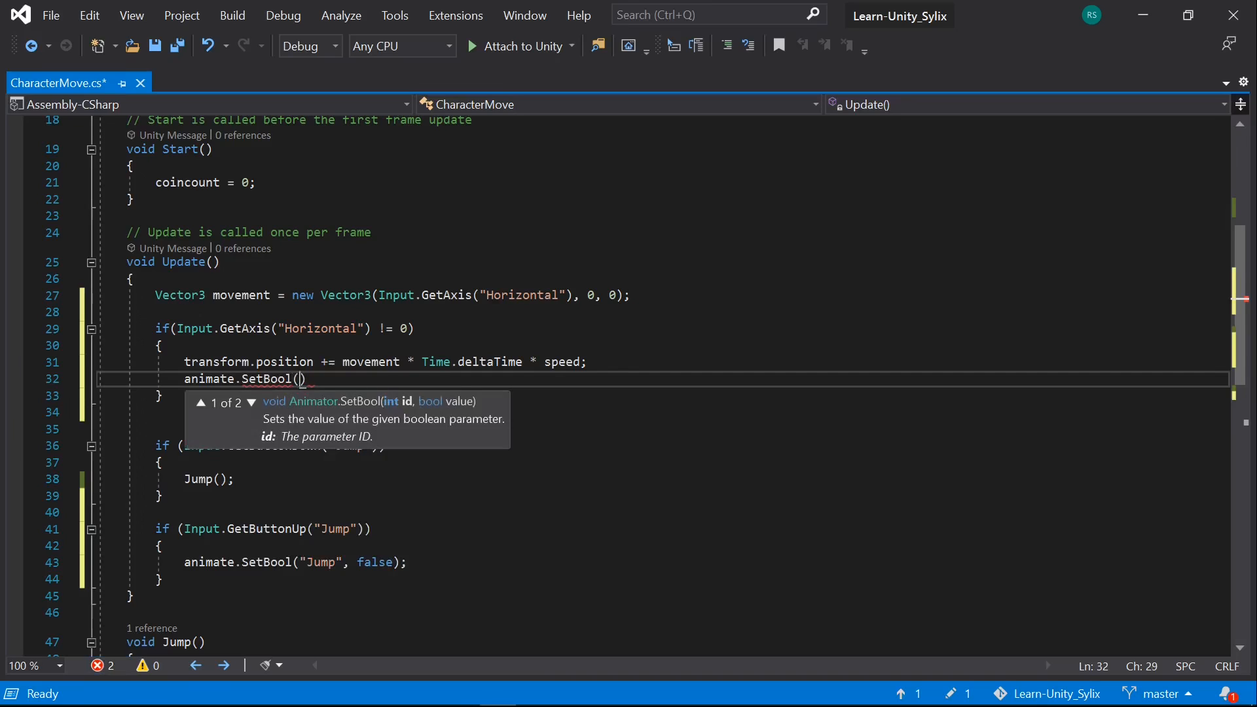
pyautogui.write('"Run",')
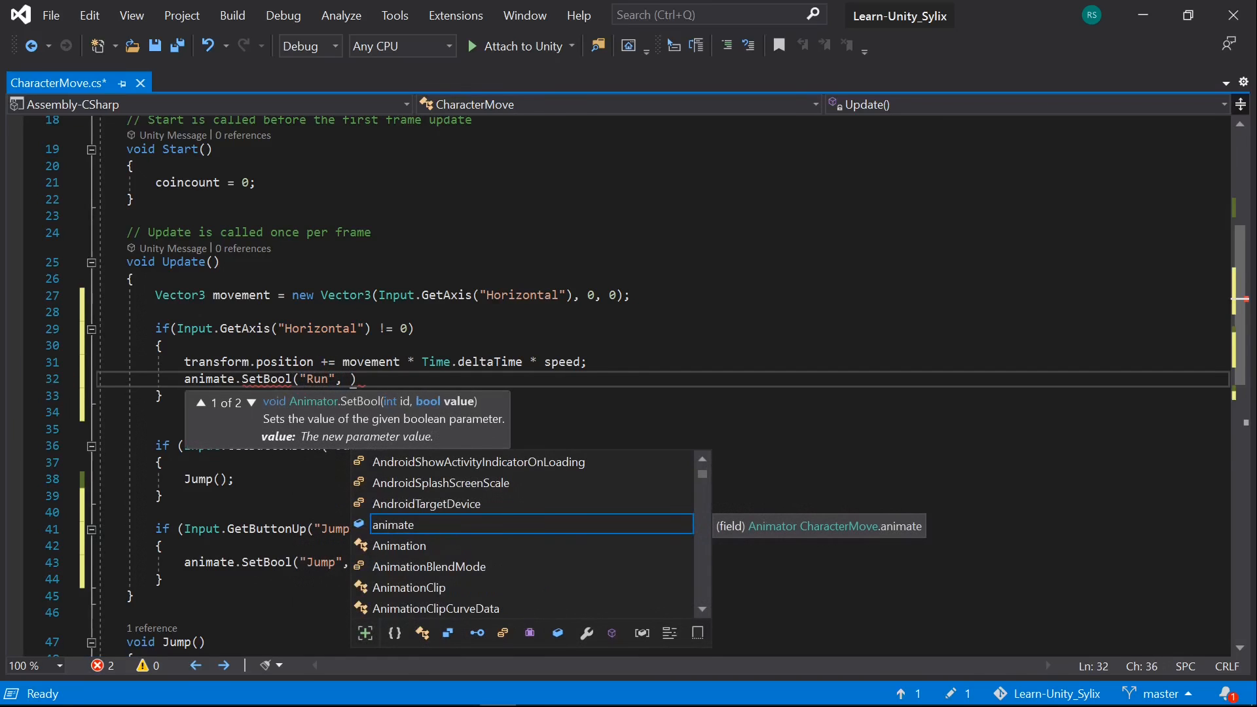
pyautogui.press('Escape')
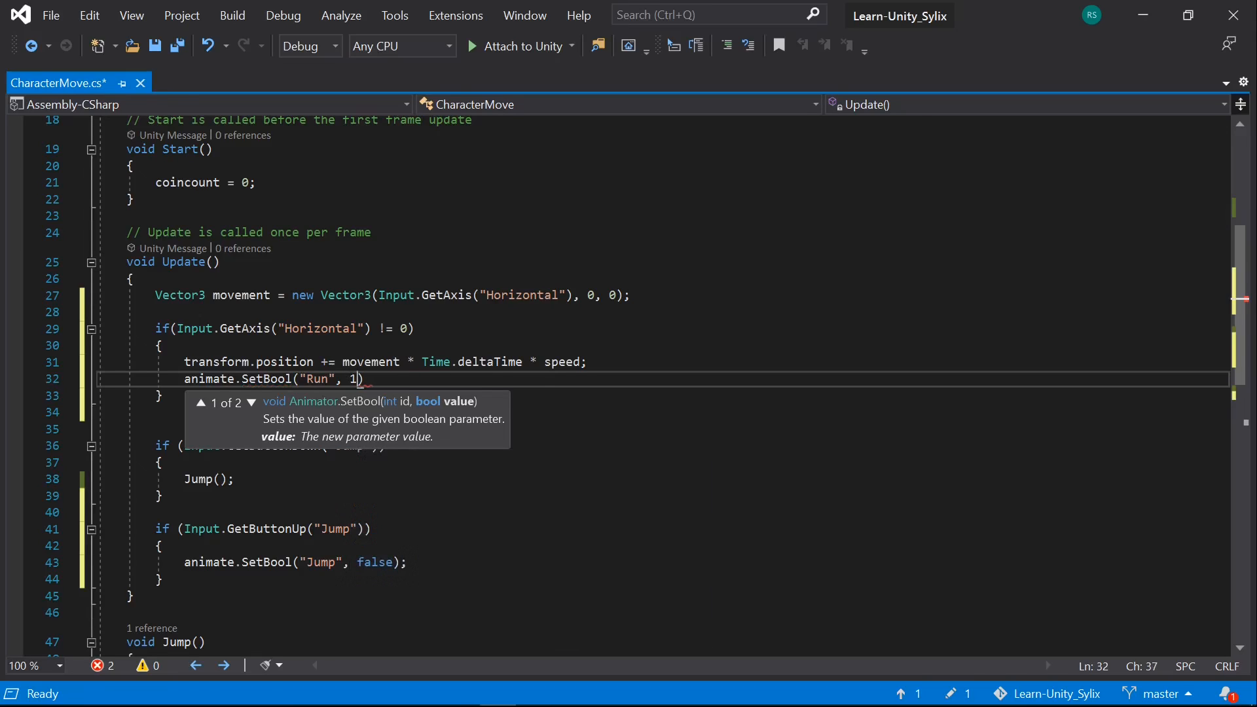
pyautogui.write('true')
pyautogui.press('Escape')
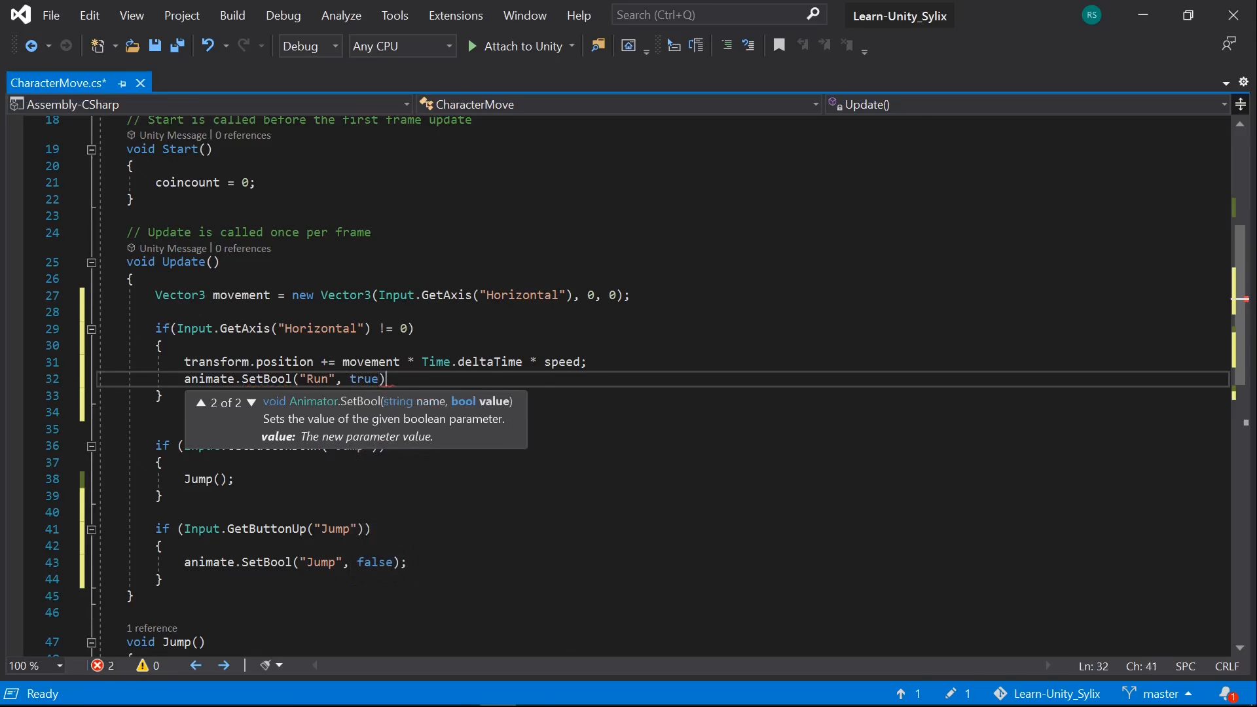
pyautogui.write(')')
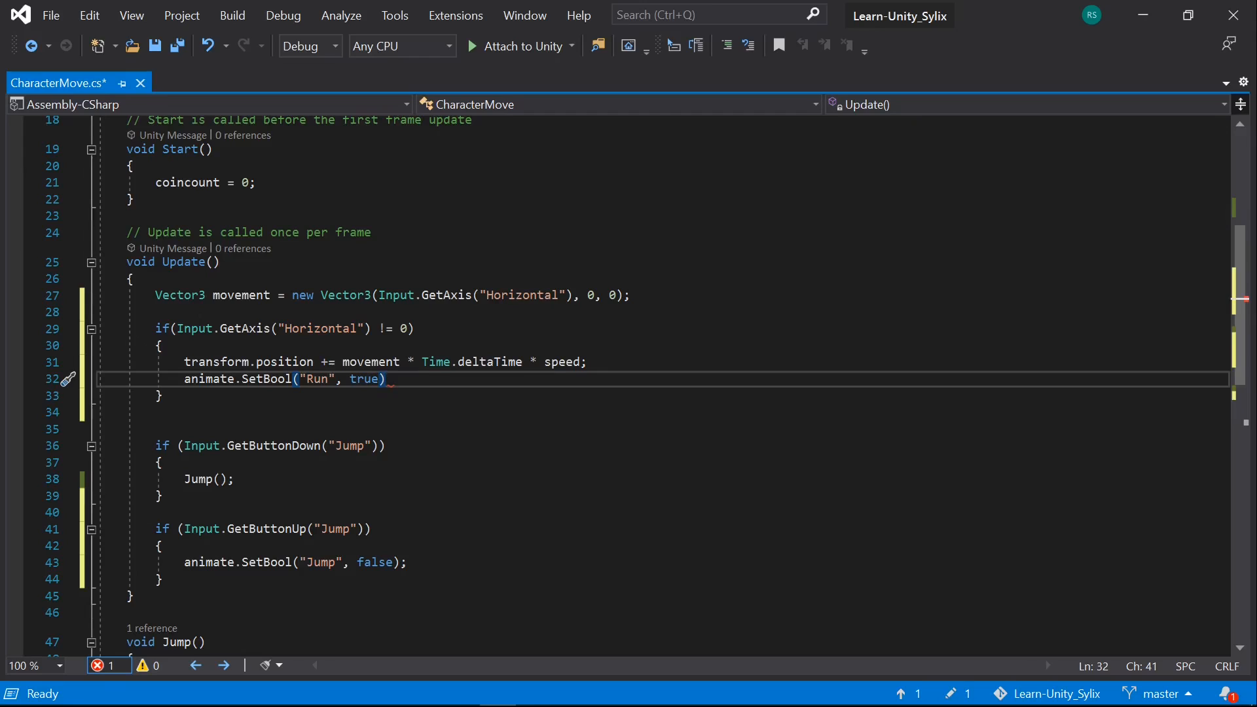
# Step: Duplicate the whole Horizontal if block, leaving one blank line between the original and the copy
pyautogui.moveTo(109, 413); pyautogui.dragTo(101, 326)
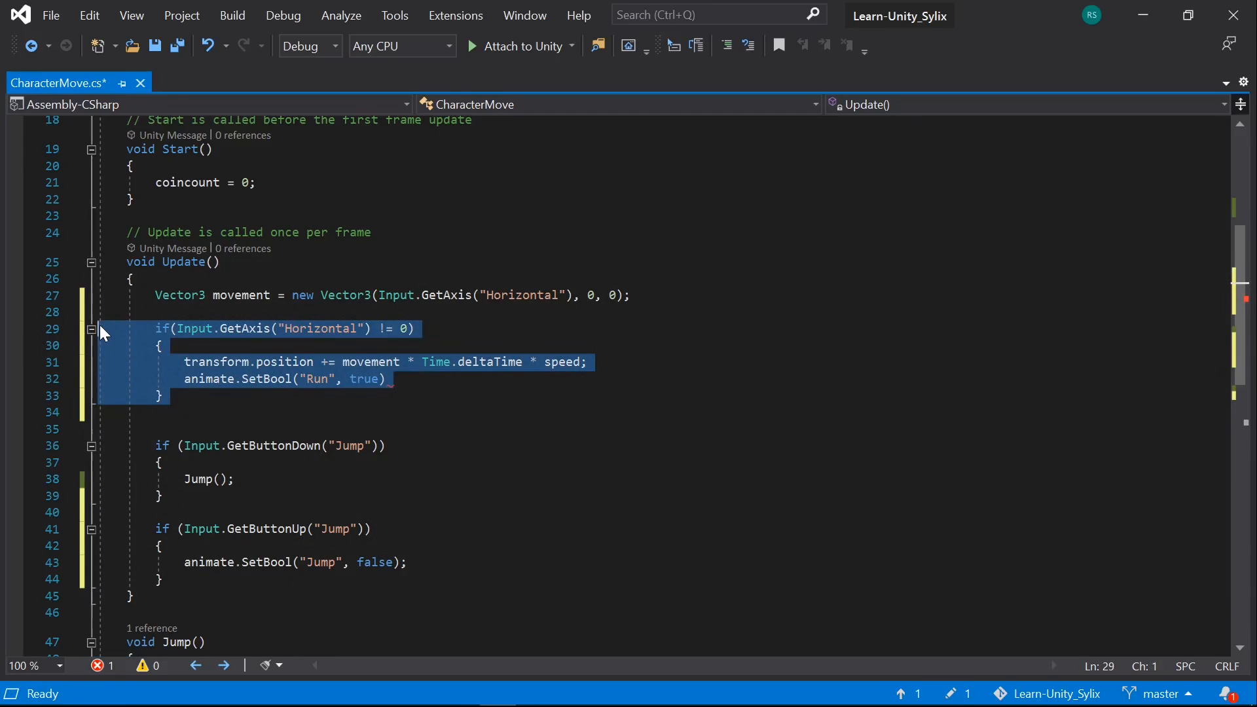
pyautogui.click(164, 396)
pyautogui.press('Return')
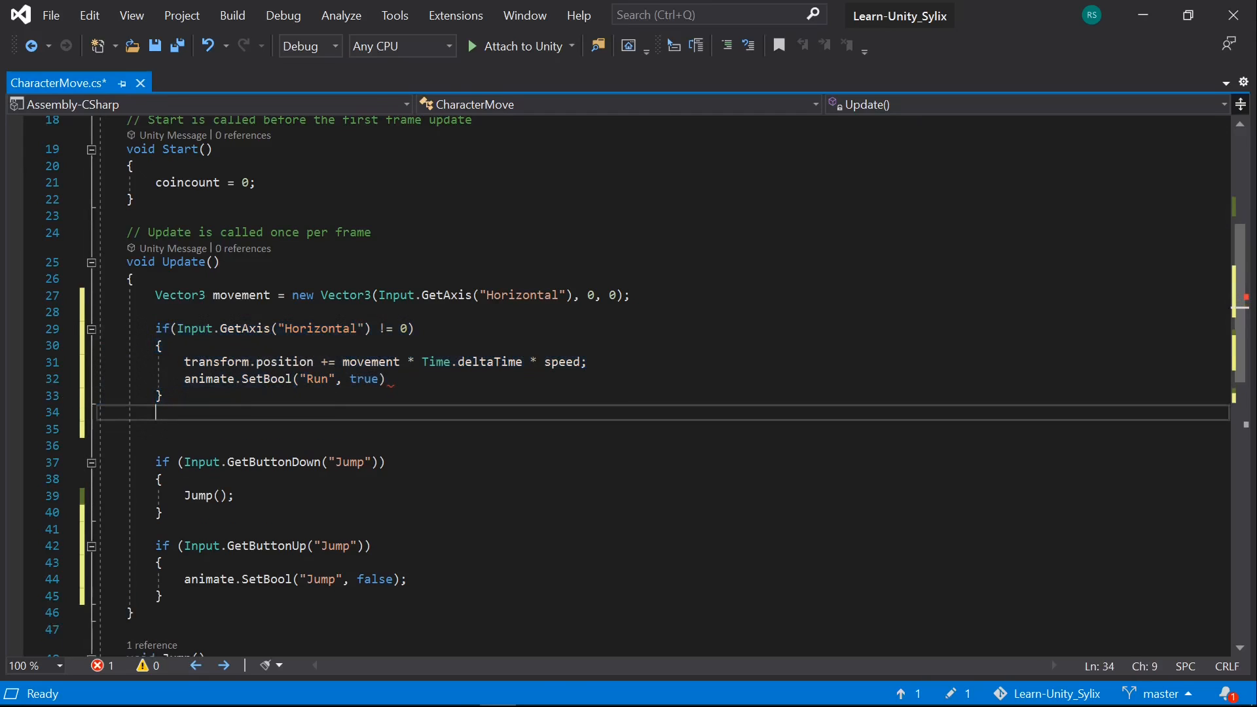
pyautogui.press('Return')
pyautogui.write('if (Input.GetAxis("Horizontal") != 0)         {             transform.position += movement * Time.deltaTime * speed;             animate.SetBool("Run", true)         }')
pyautogui.click(451, 462)
pyautogui.click(388, 479)
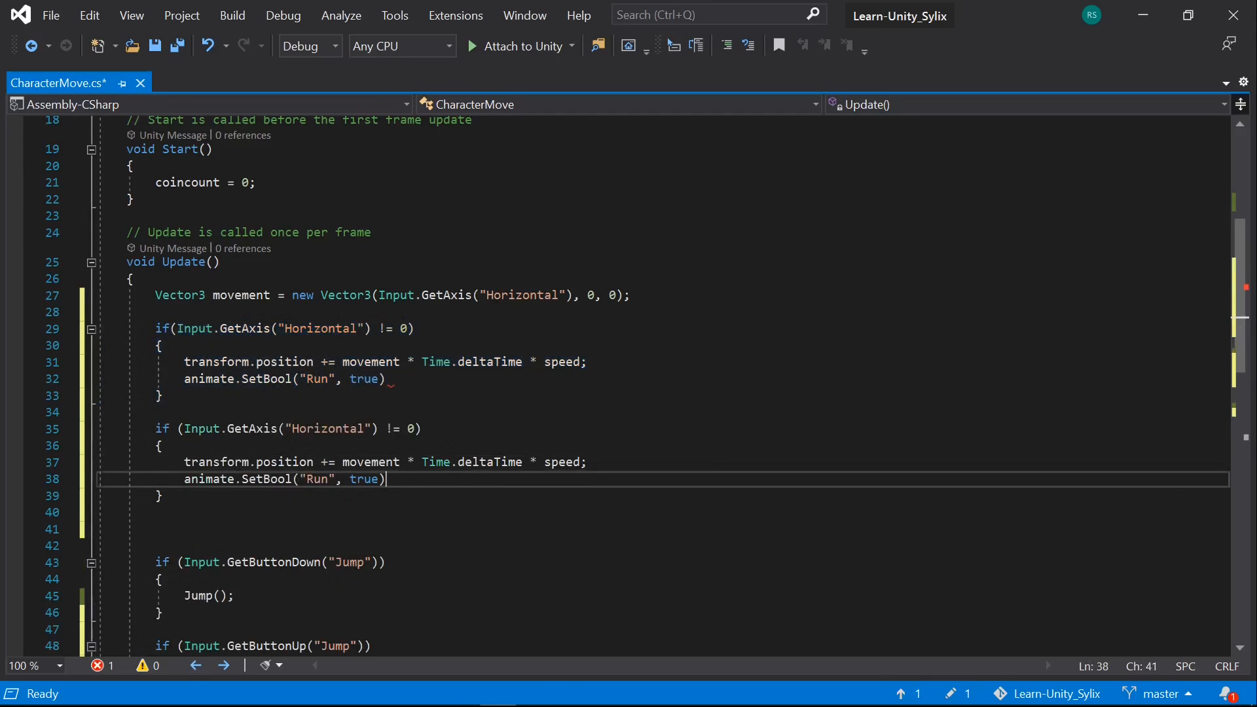
# Step: Change the comparison in the copied if condition to == 0
pyautogui.click(415, 430)
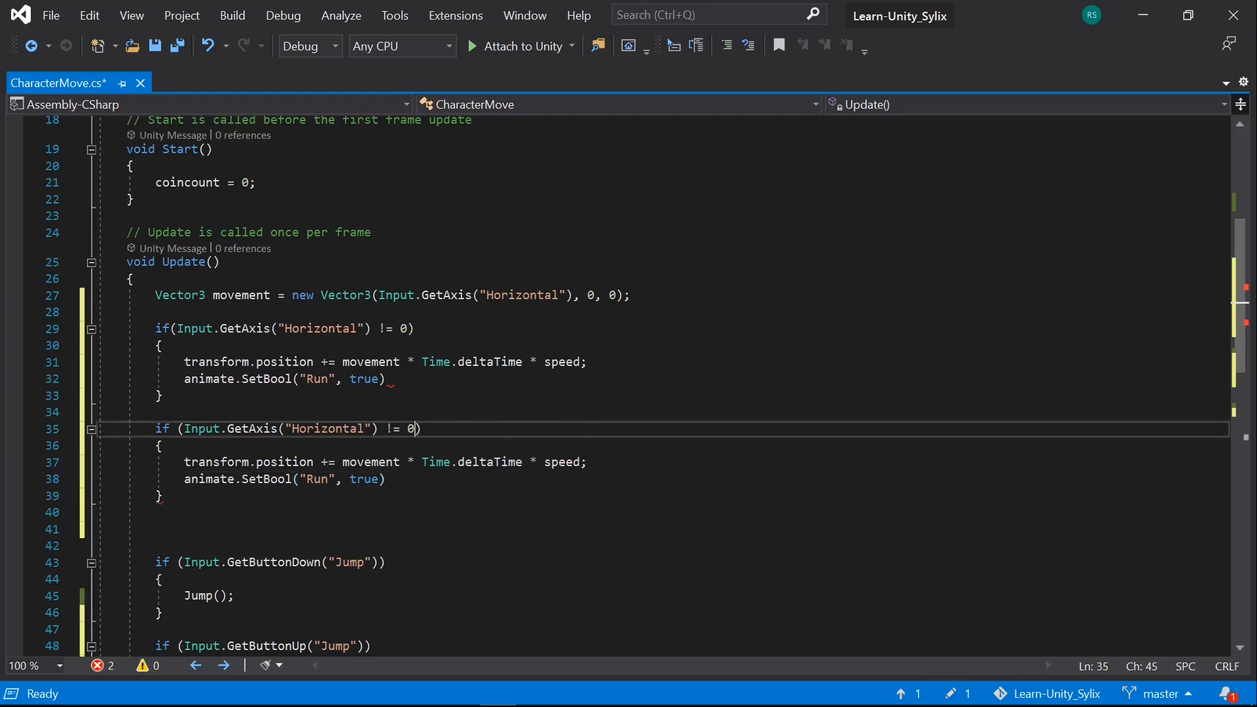
pyautogui.press('BackSpace')
pyautogui.press('BackSpace')
pyautogui.press('BackSpace')
pyautogui.press('BackSpace')
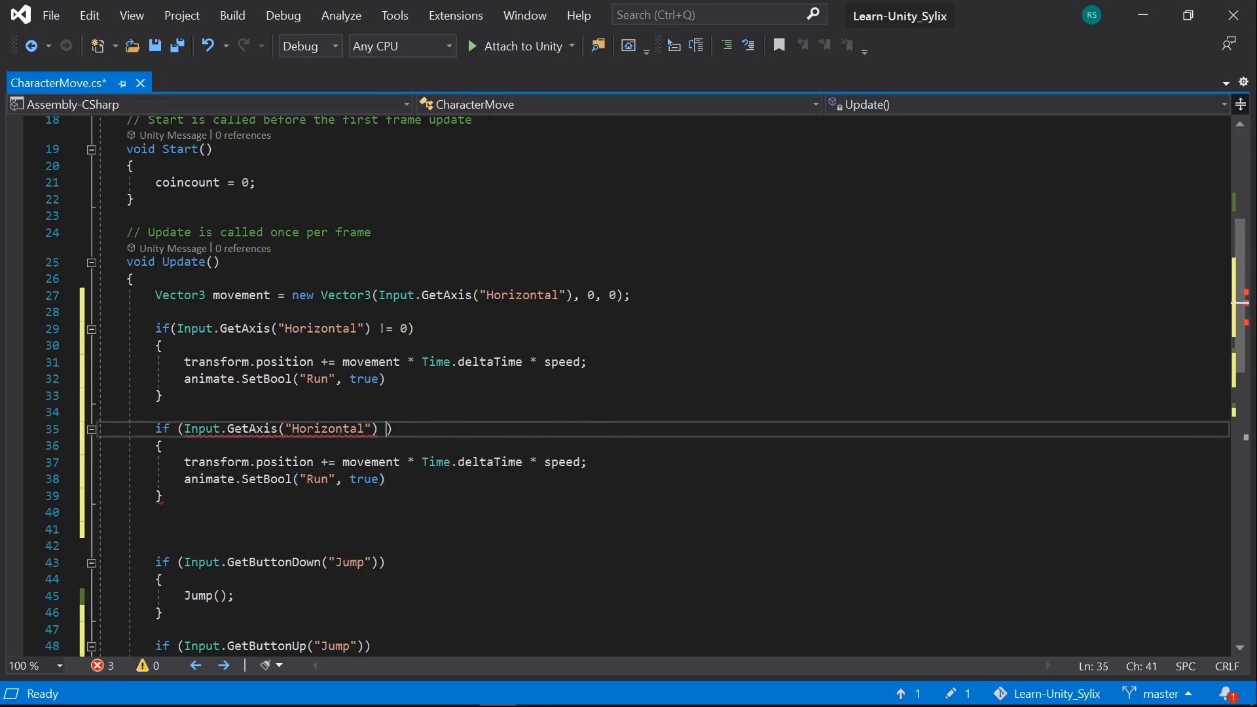
pyautogui.write('== 0')
# Step: Set the value of the "Run" bool to false in the copied block's SetBool call
pyautogui.click(422, 462)
pyautogui.click(379, 479)
pyautogui.click(293, 479)
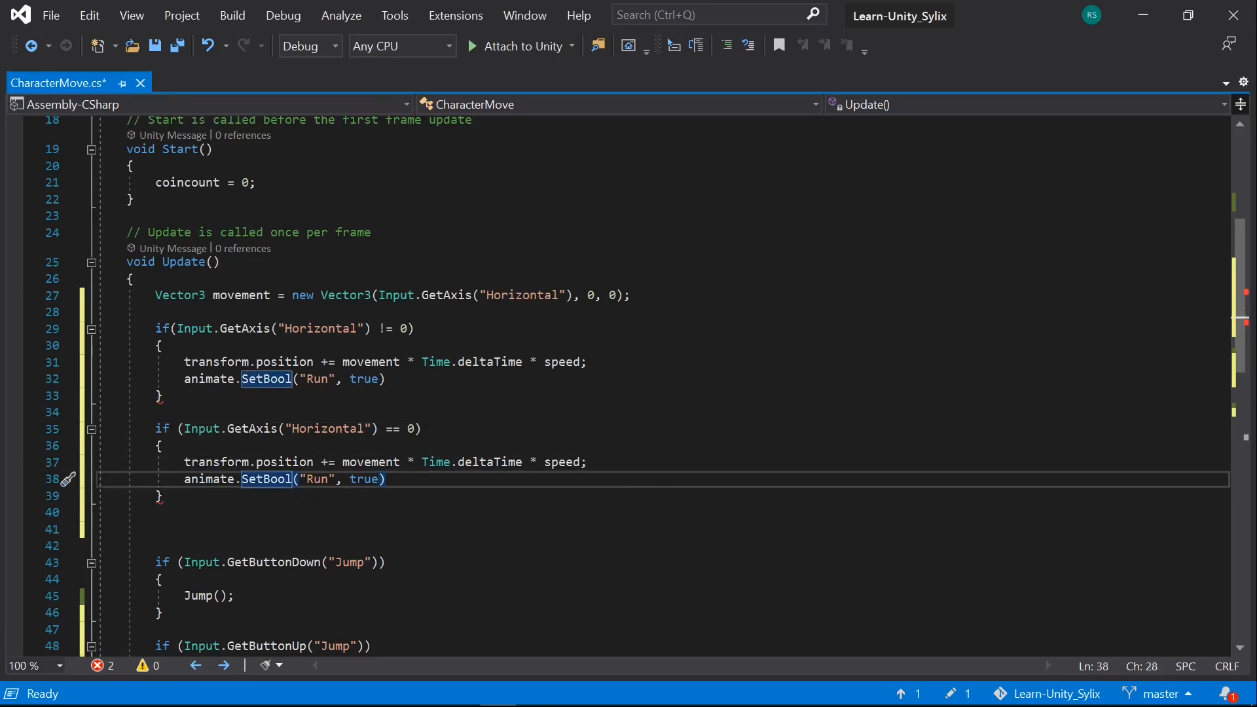
pyautogui.click(387, 479)
pyautogui.press('Left')
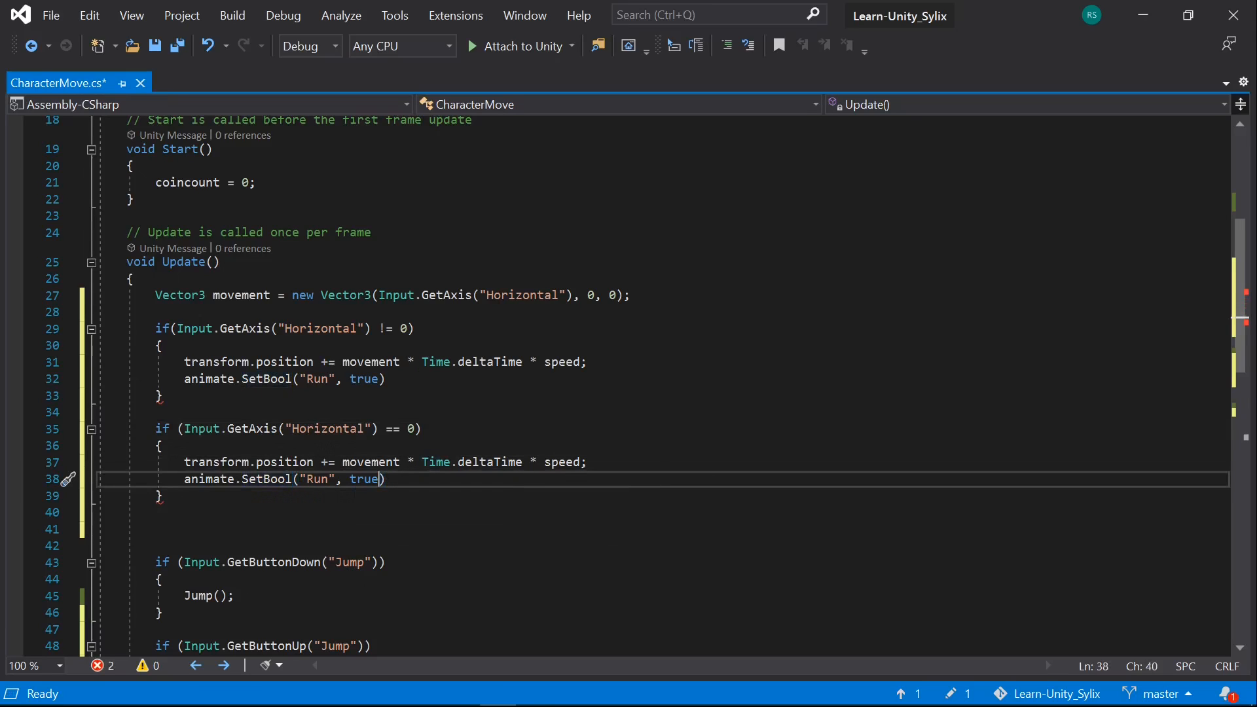
pyautogui.press('BackSpace')
pyautogui.press('BackSpace')
pyautogui.press('BackSpace')
pyautogui.press('BackSpace')
pyautogui.write('false')
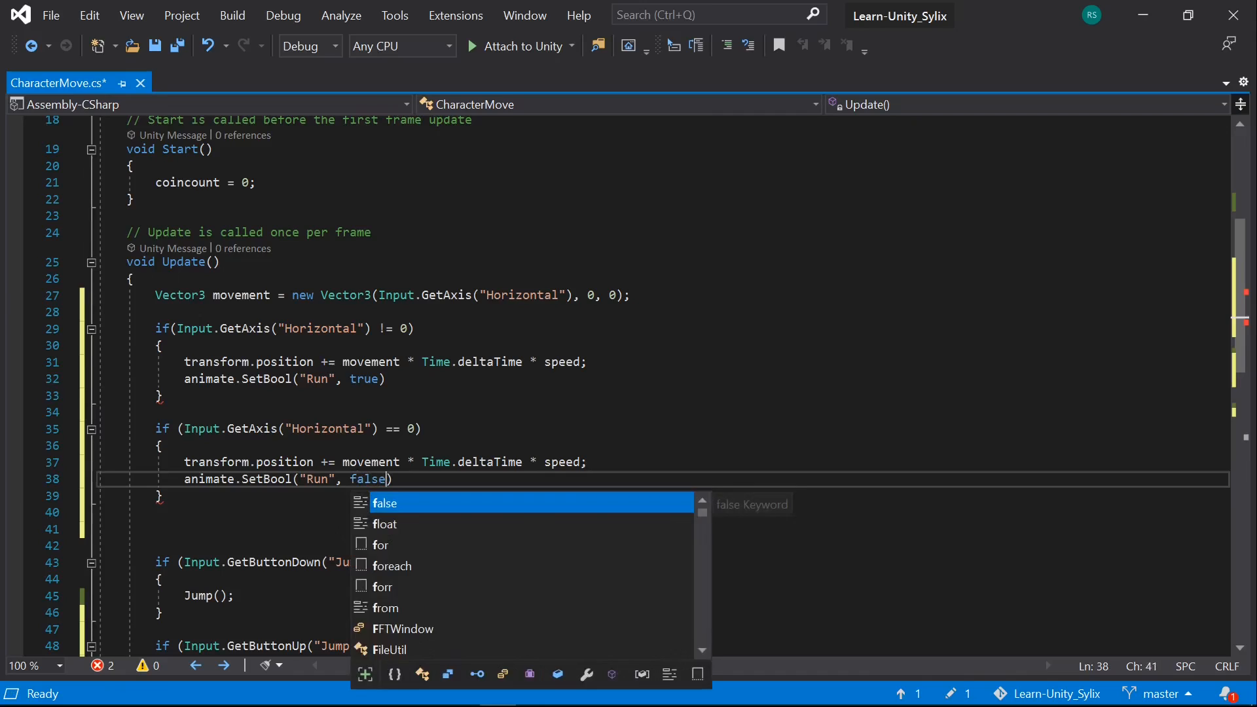
# Step: Delete the transform.position line from the copied if block, leaving no empty line behind
pyautogui.moveTo(587, 462); pyautogui.dragTo(147, 462)
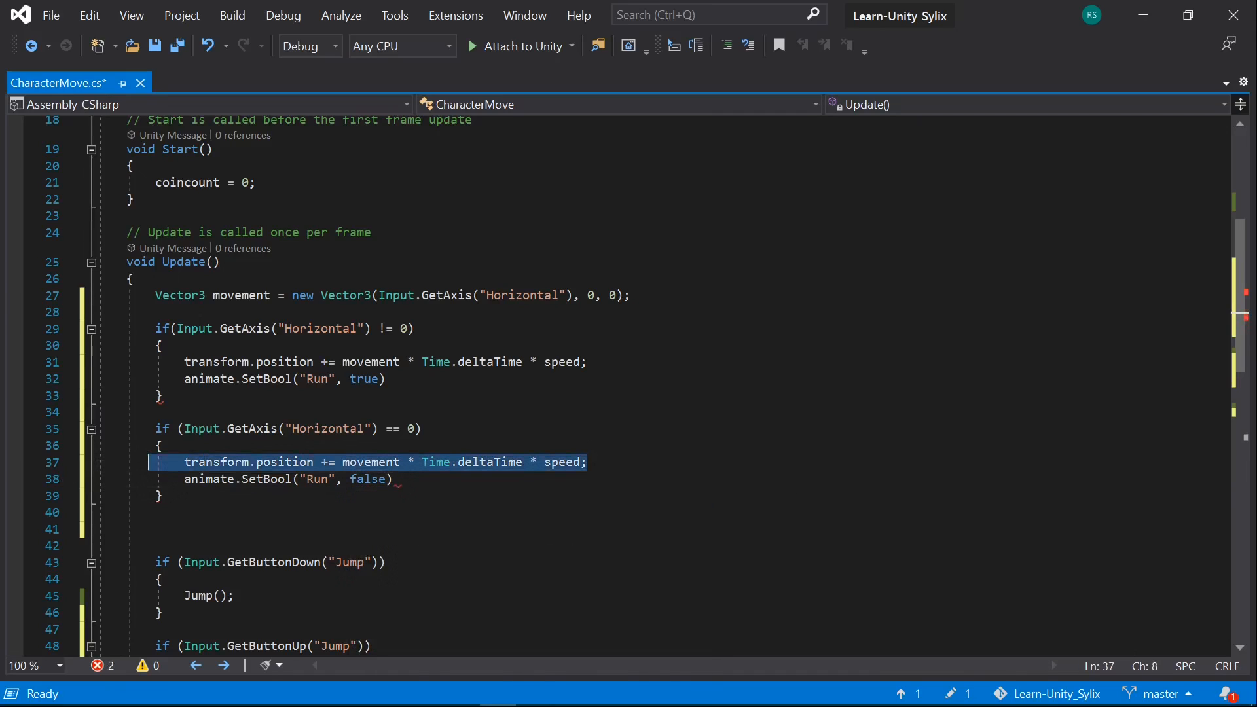
pyautogui.press('BackSpace')
pyautogui.press('BackSpace')
pyautogui.press('BackSpace')
pyautogui.press('BackSpace')
pyautogui.press('BackSpace')
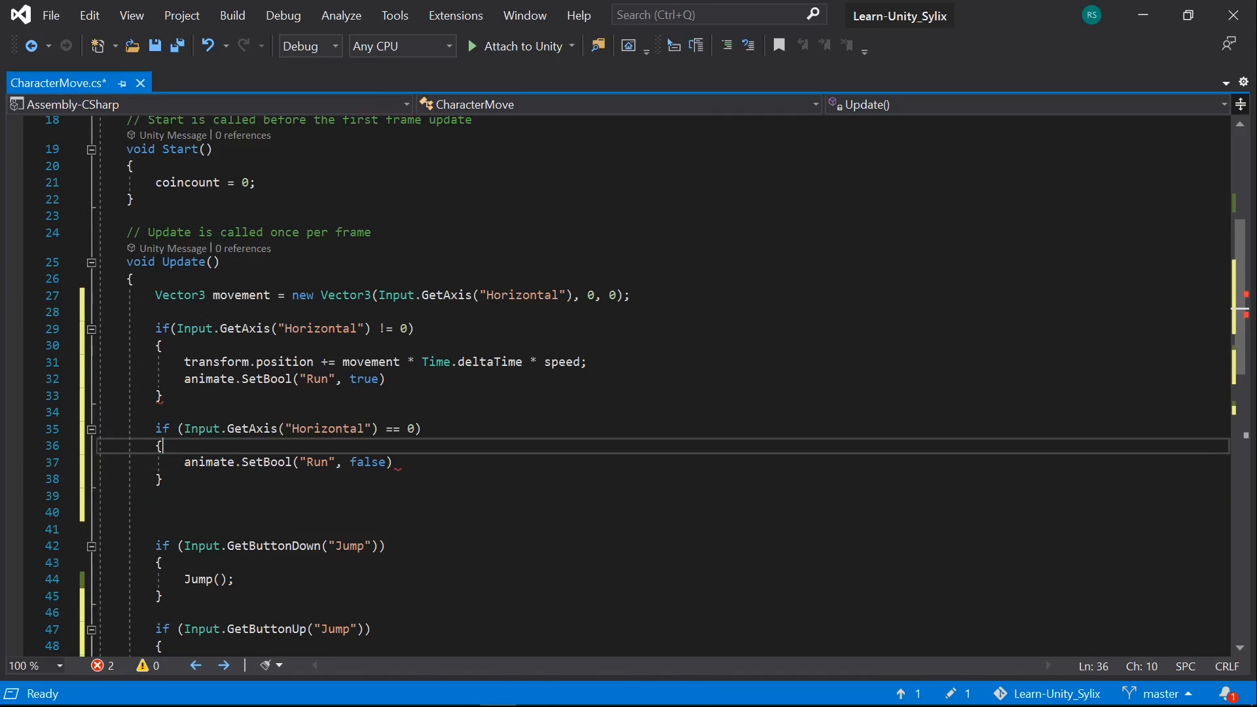
# Step: End the animate.SetBool("Run", false) statement with a semicolon and save the CharacterMove script
pyautogui.click(394, 462)
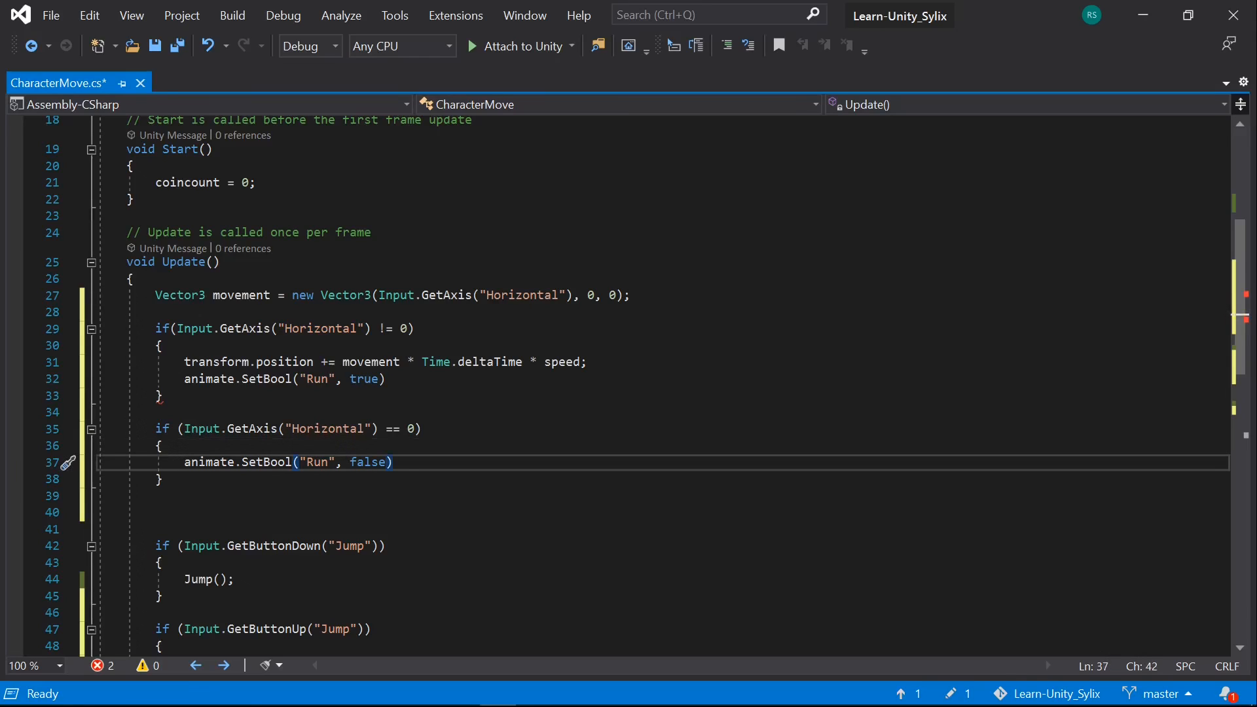
pyautogui.write(';')
pyautogui.hotkey('ctrl', 's')
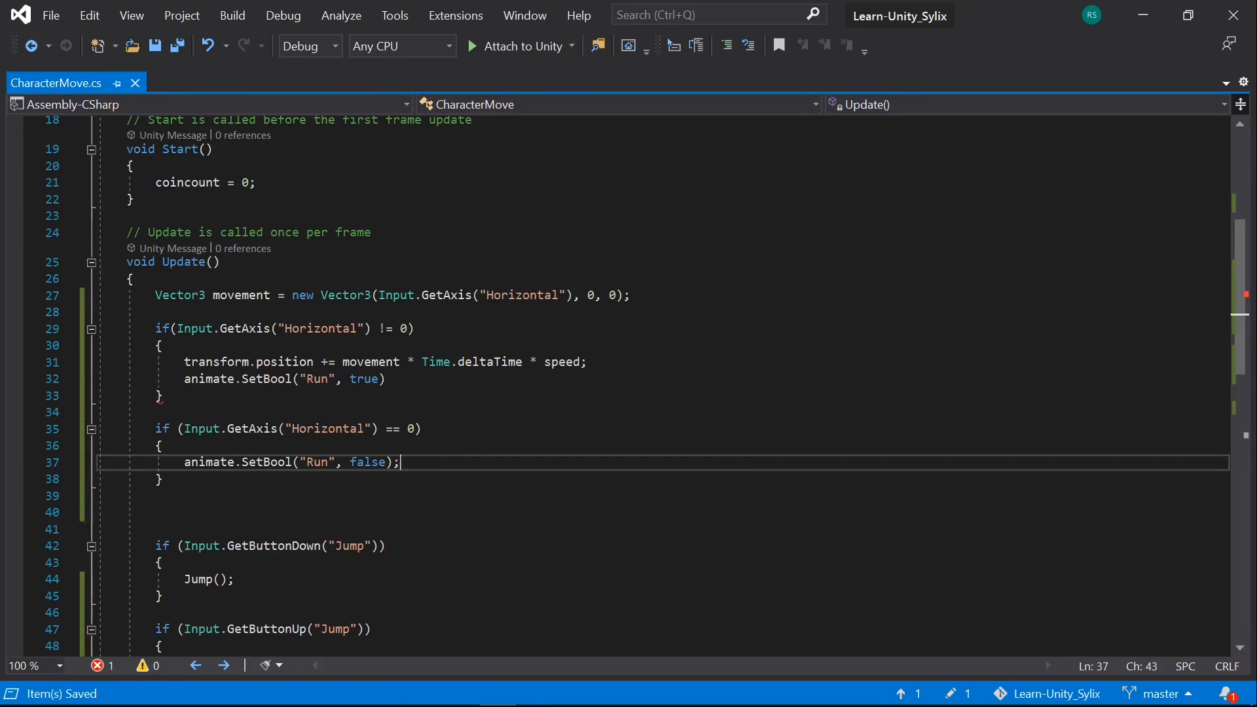
# Step: Switch to Unity and play-test the level by making the character jump twice and move right
pyautogui.hotkey('alt', 'Tab')
pyautogui.press('t')
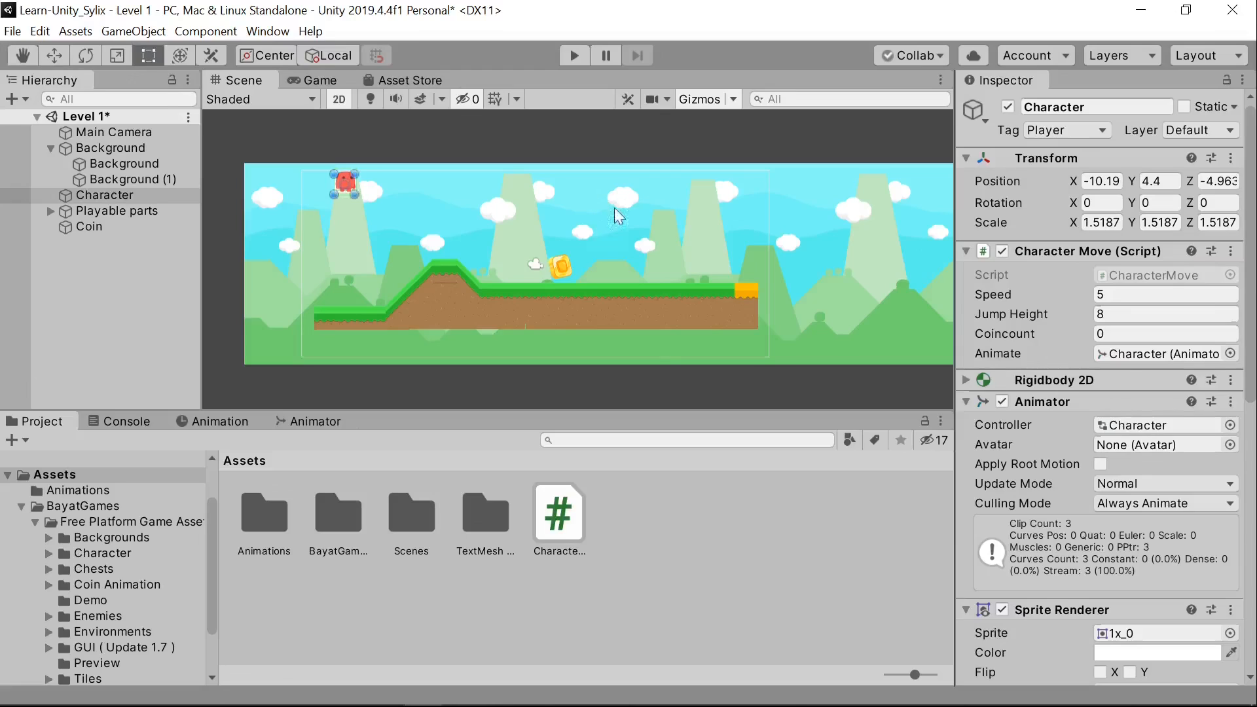
pyautogui.click(574, 57)
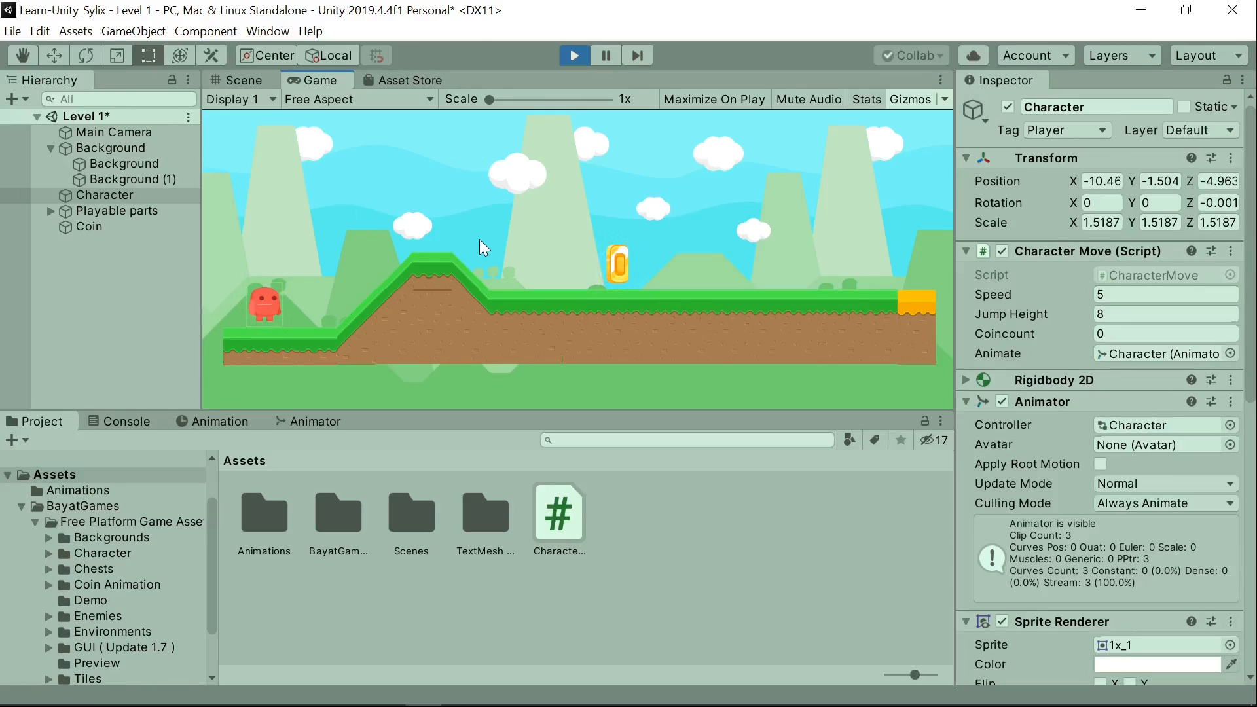
pyautogui.press('space')
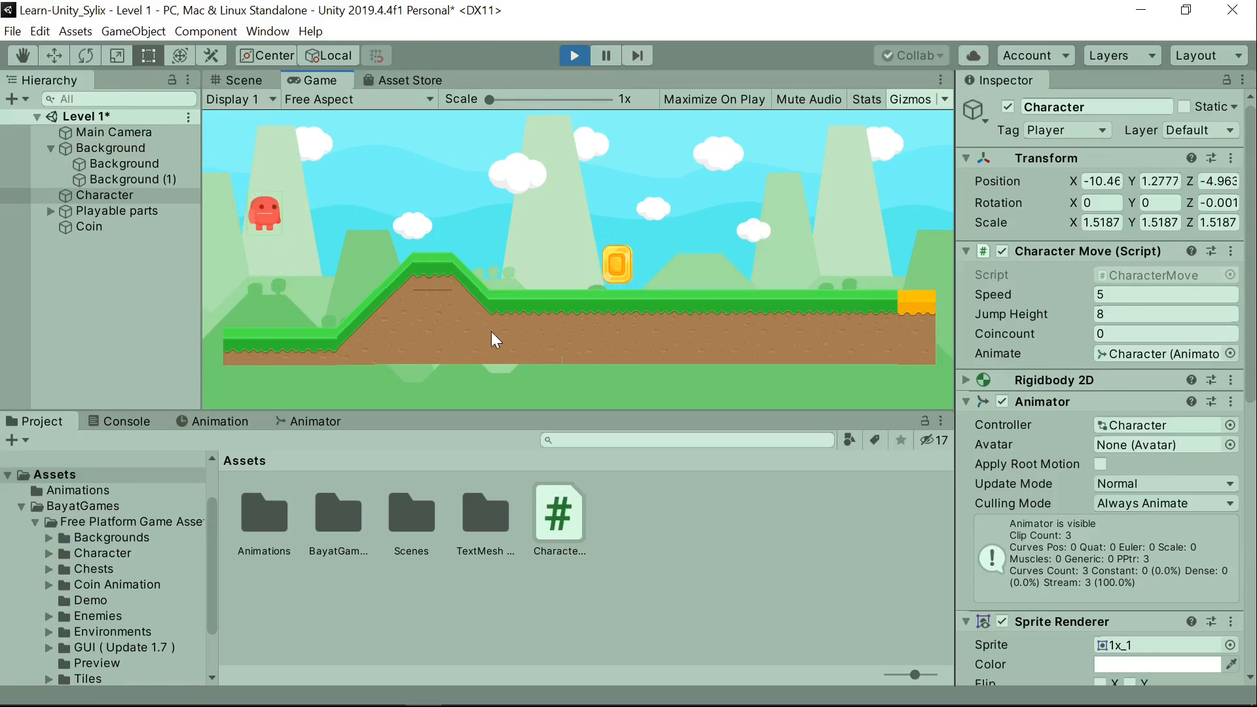
pyautogui.press('space')
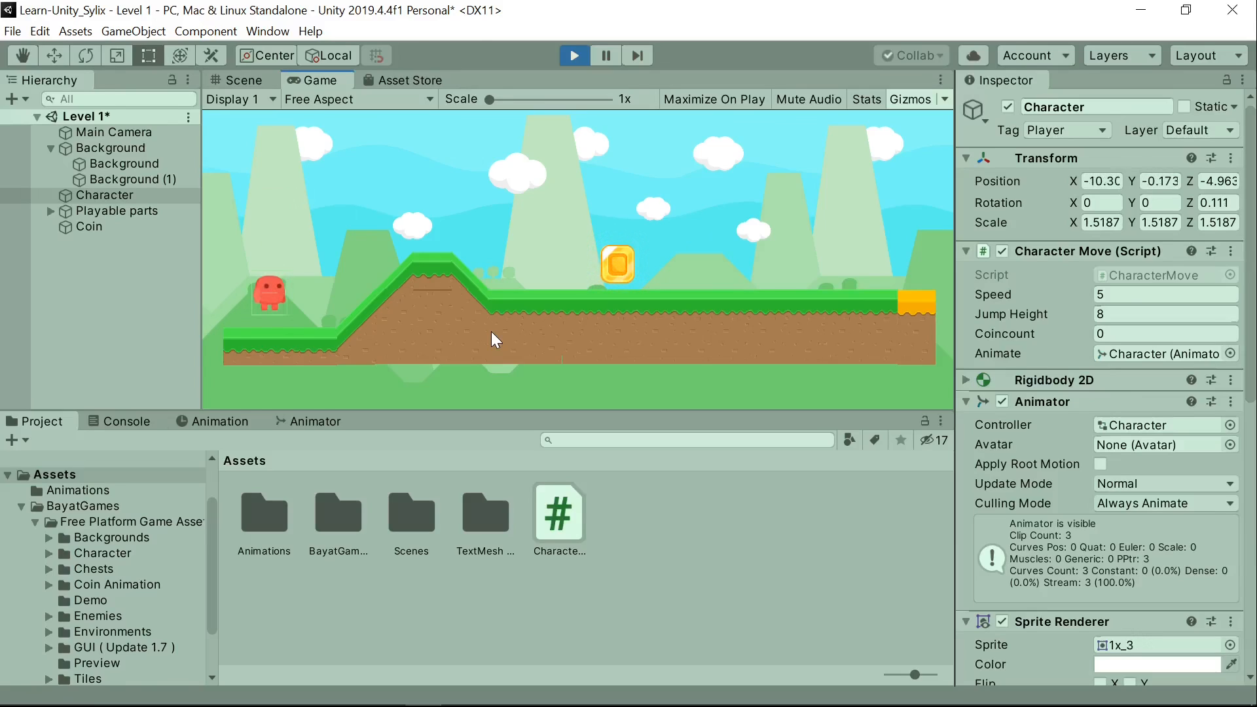
pyautogui.press('Right')
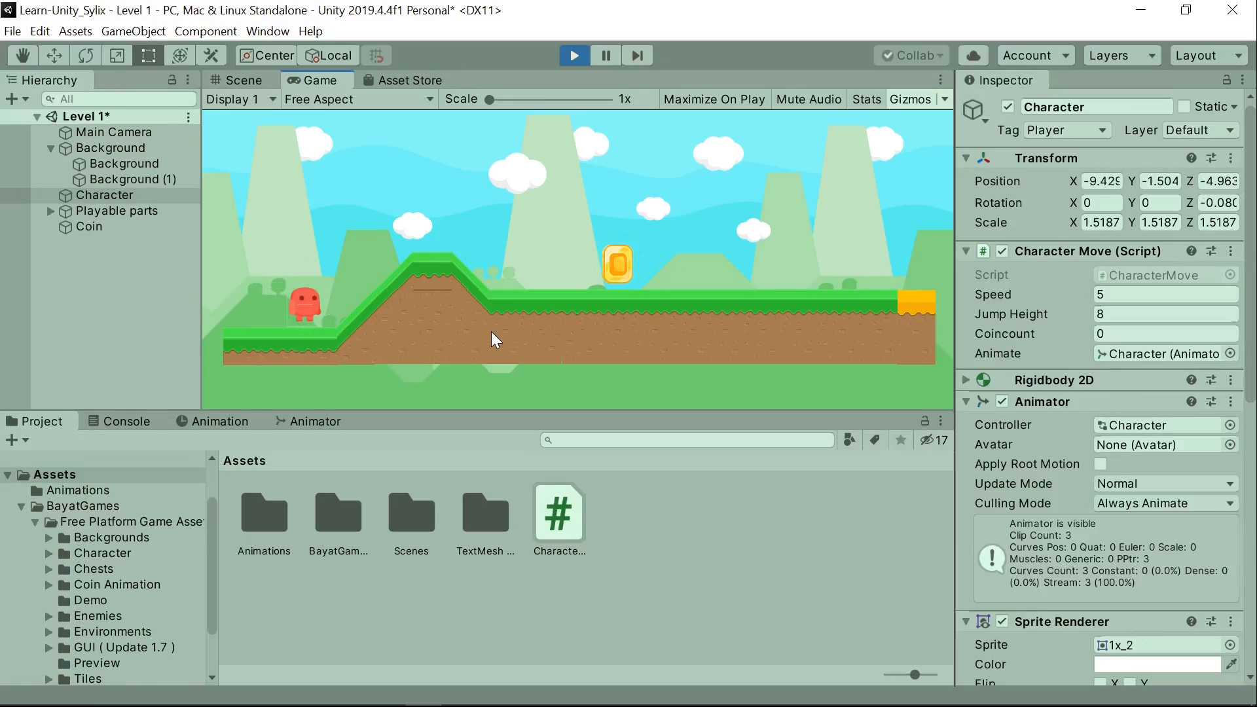
# Step: Play-test the level by running the character right, jumping over the hill and collecting the coin
pyautogui.press('Right')
pyautogui.press('space')
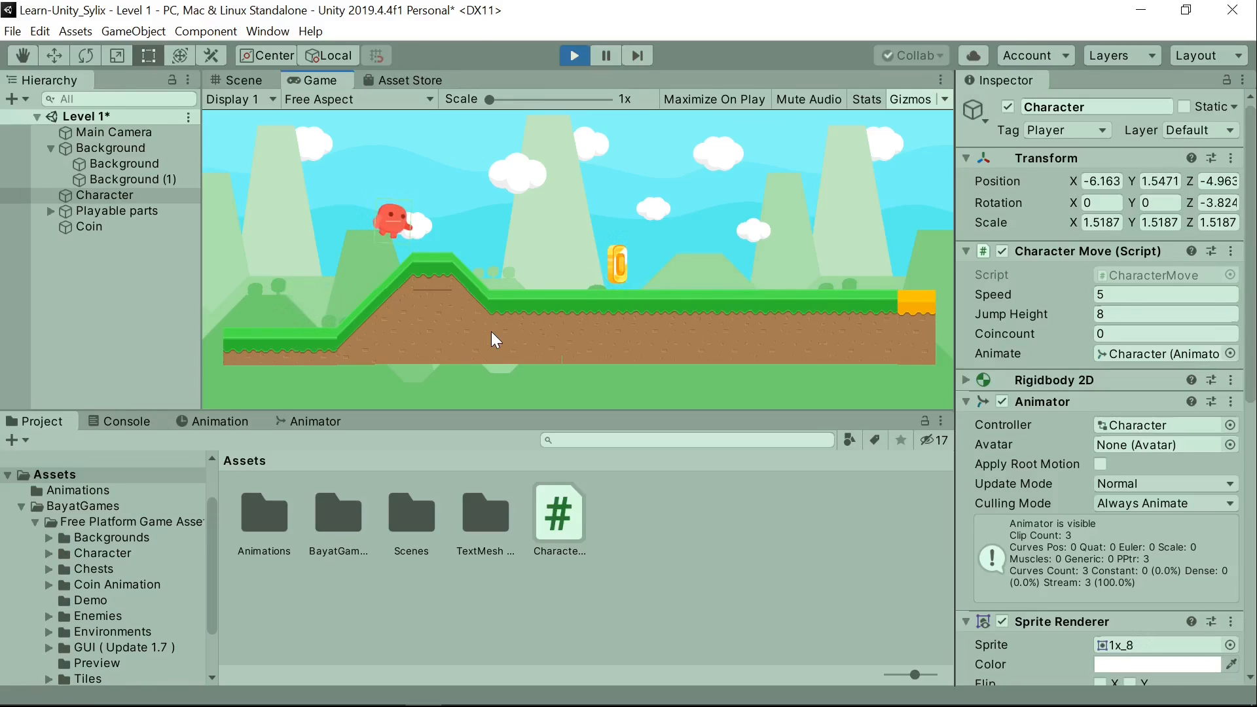
pyautogui.press('Right')
pyautogui.press('space')
pyautogui.press('Right')
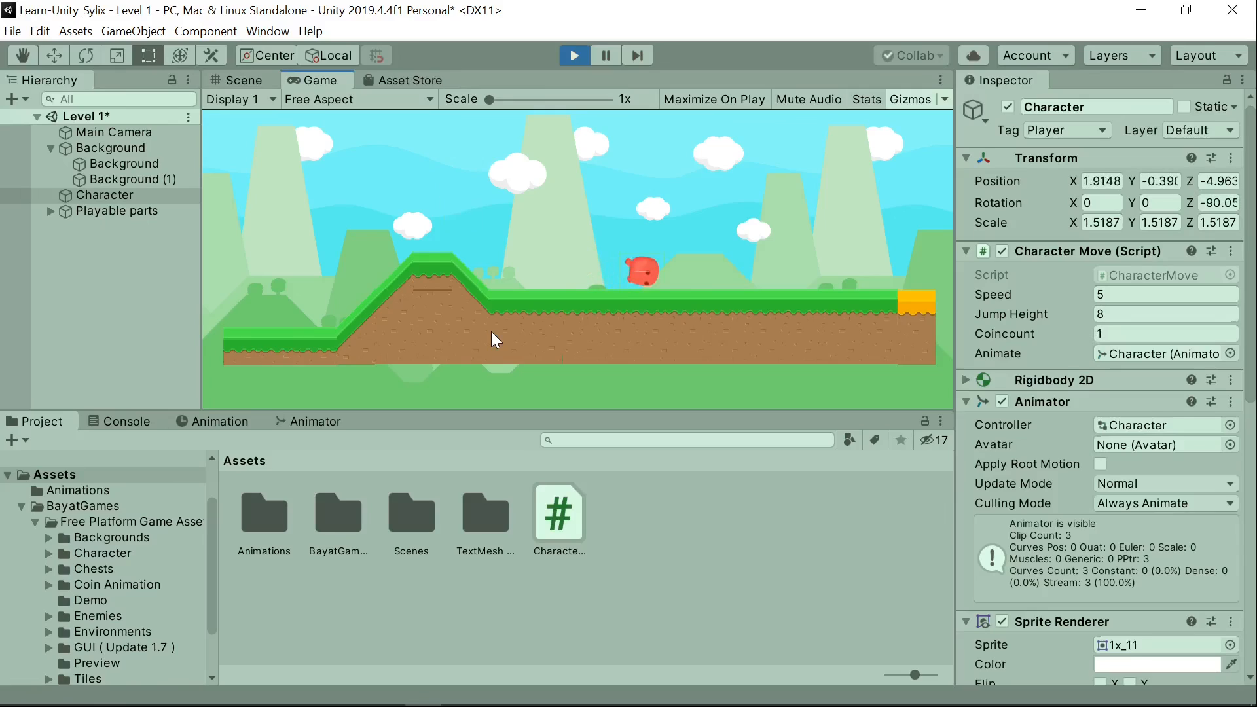
# Step: Test running and jumping in both directions across the level, and stop play mode
pyautogui.press('Left')
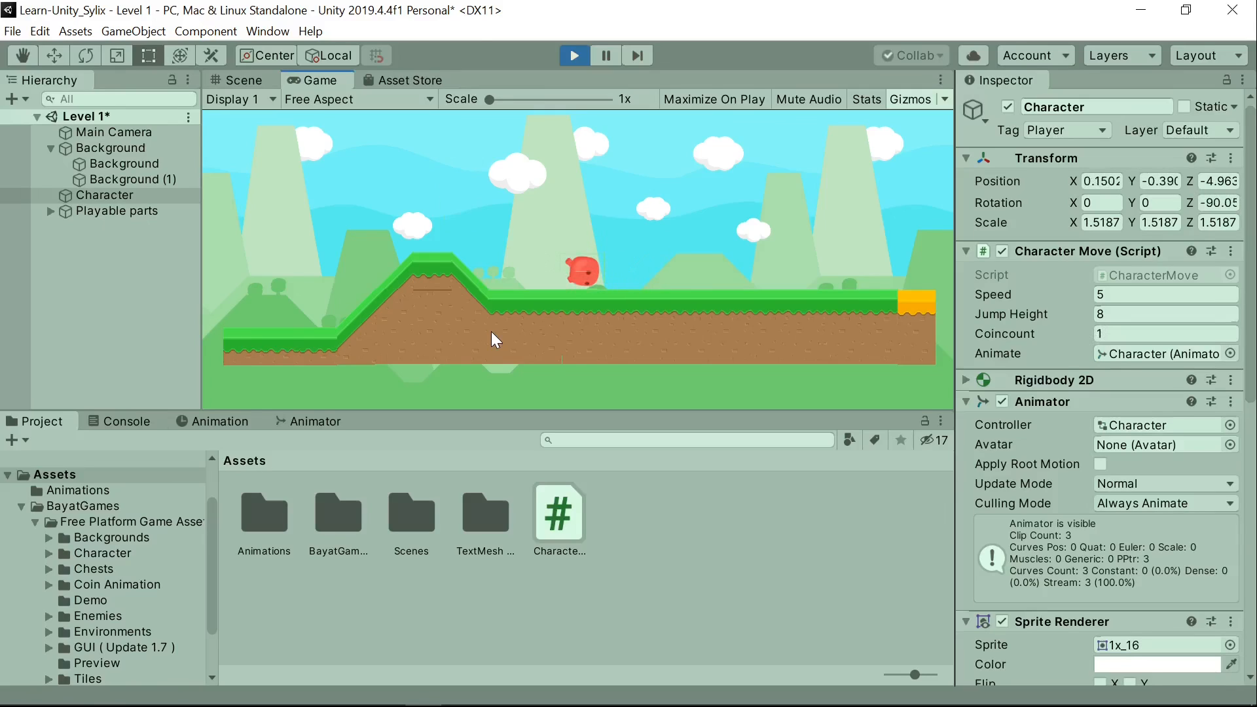
pyautogui.press('Right')
pyautogui.press('space')
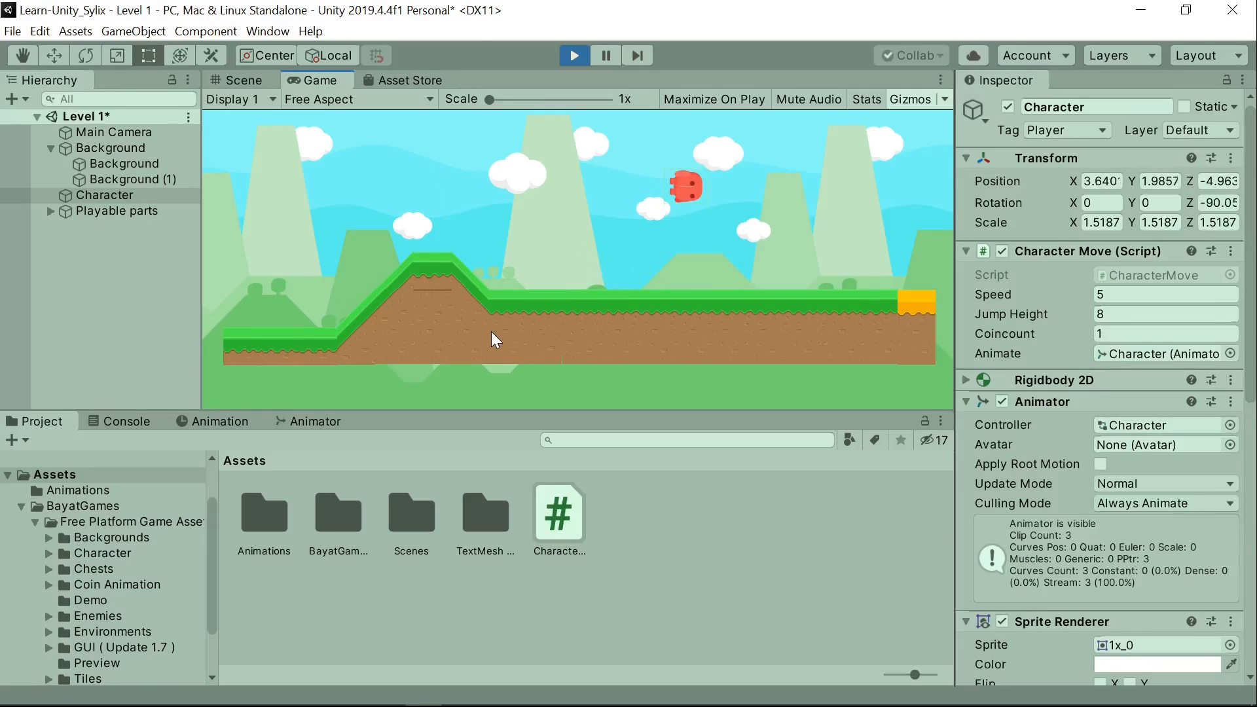
pyautogui.press('Left')
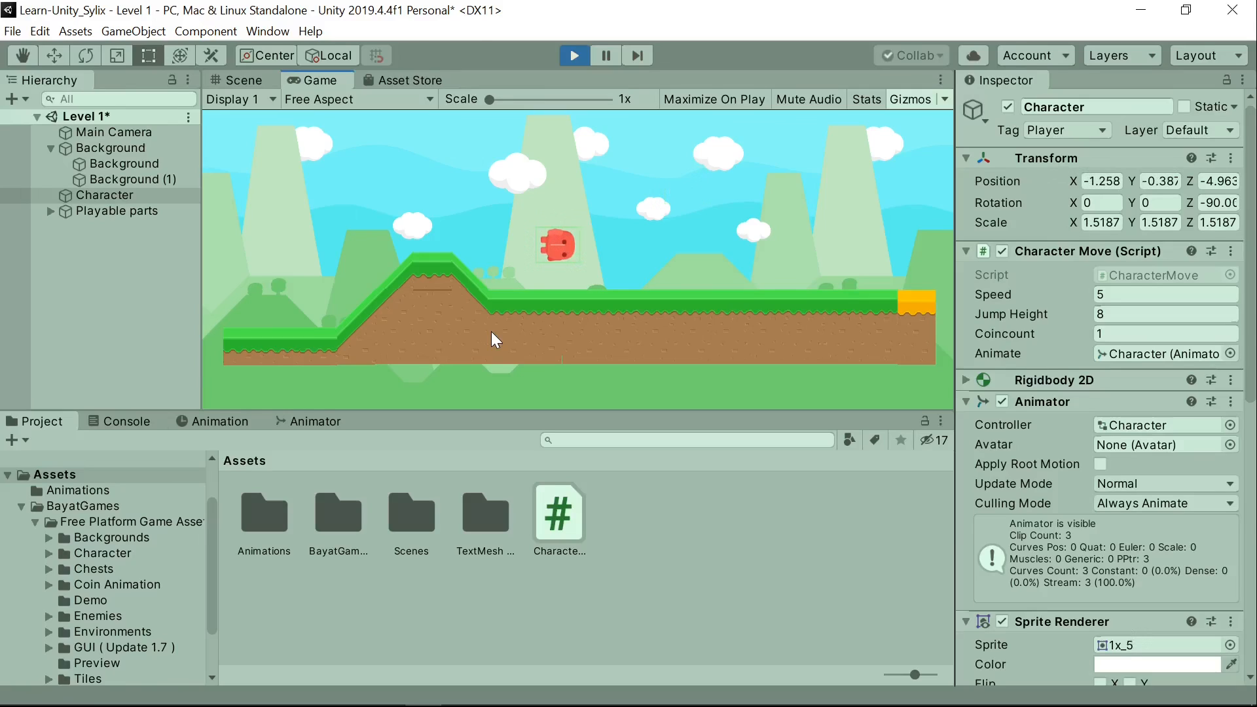
pyautogui.press('Left')
pyautogui.press('space')
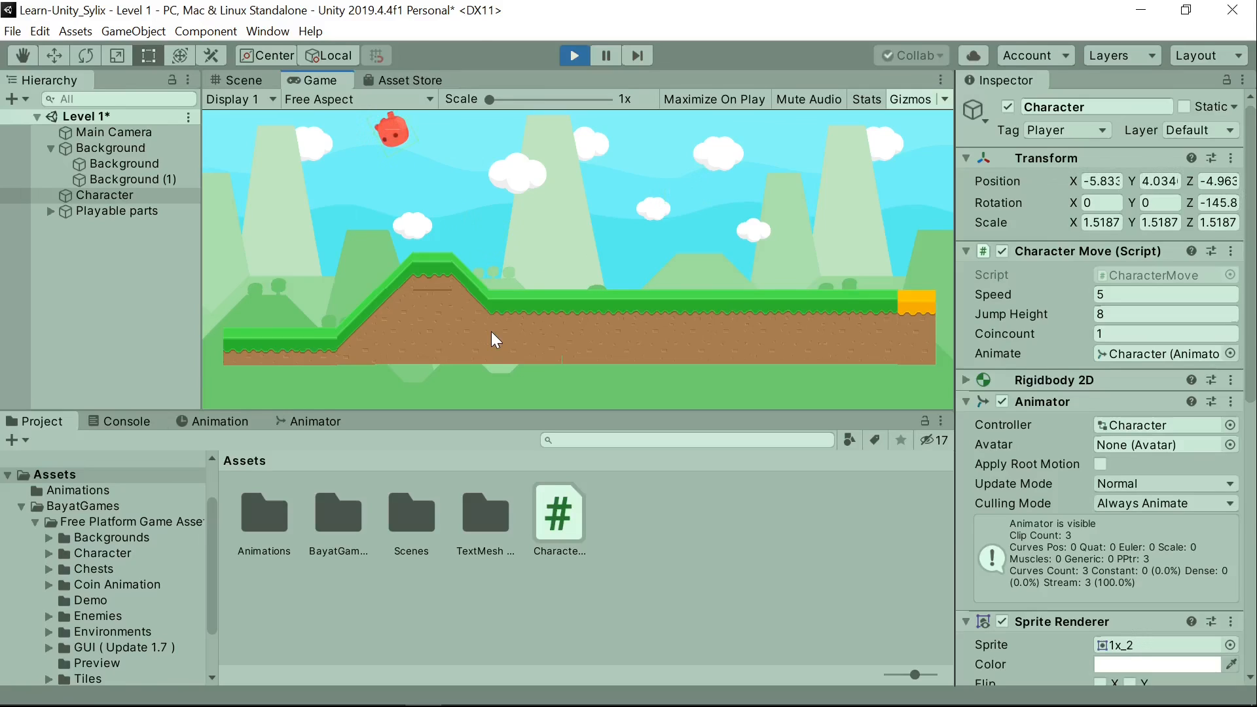
pyautogui.press('Right')
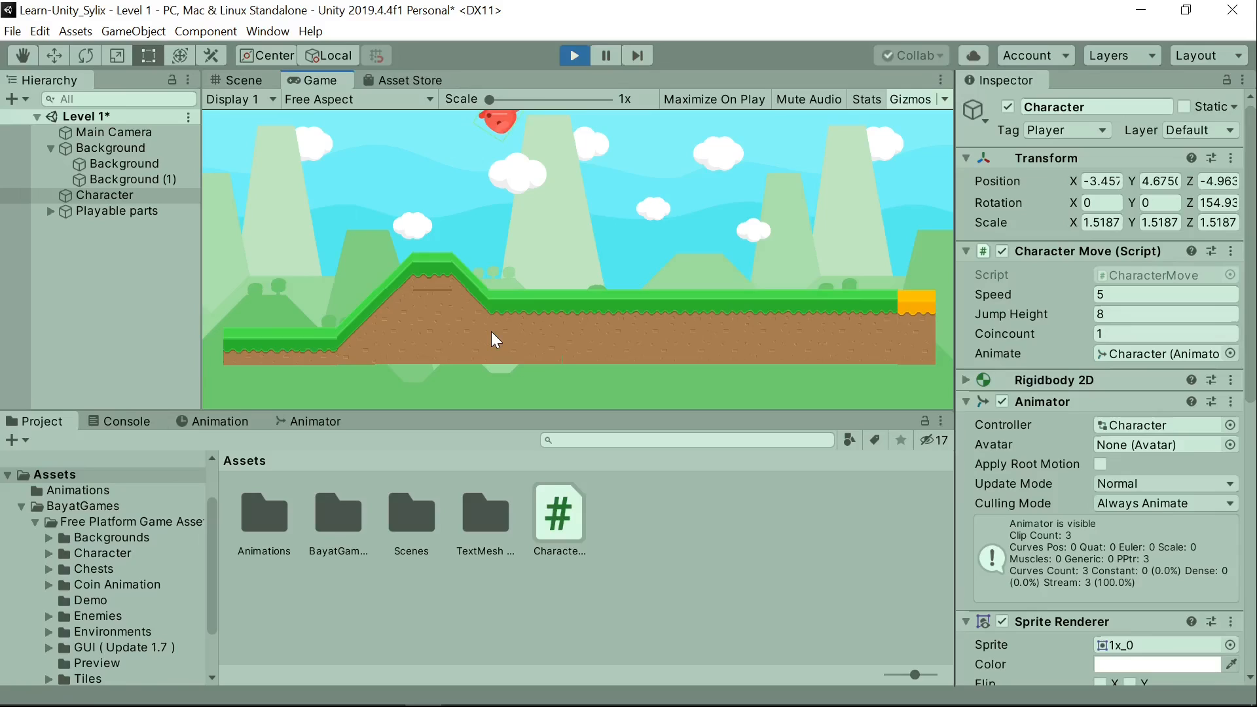
pyautogui.press('Right')
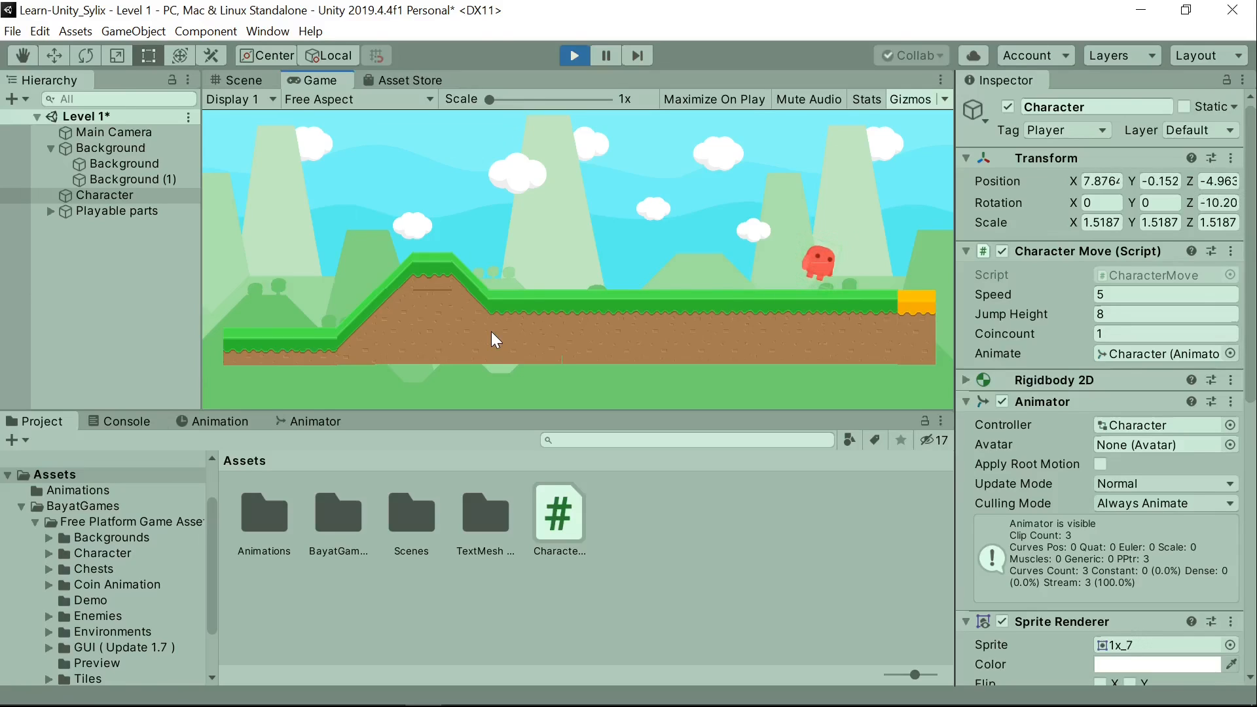
pyautogui.press('Left')
pyautogui.press('space')
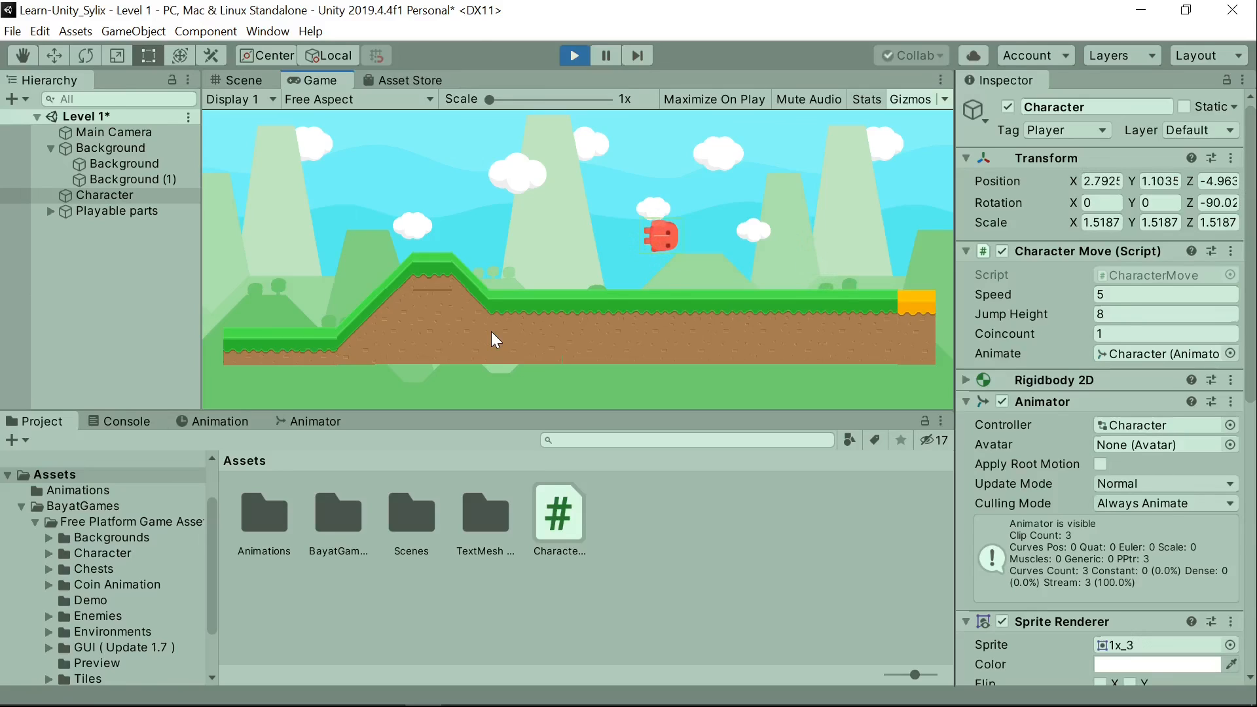
pyautogui.click(571, 59)
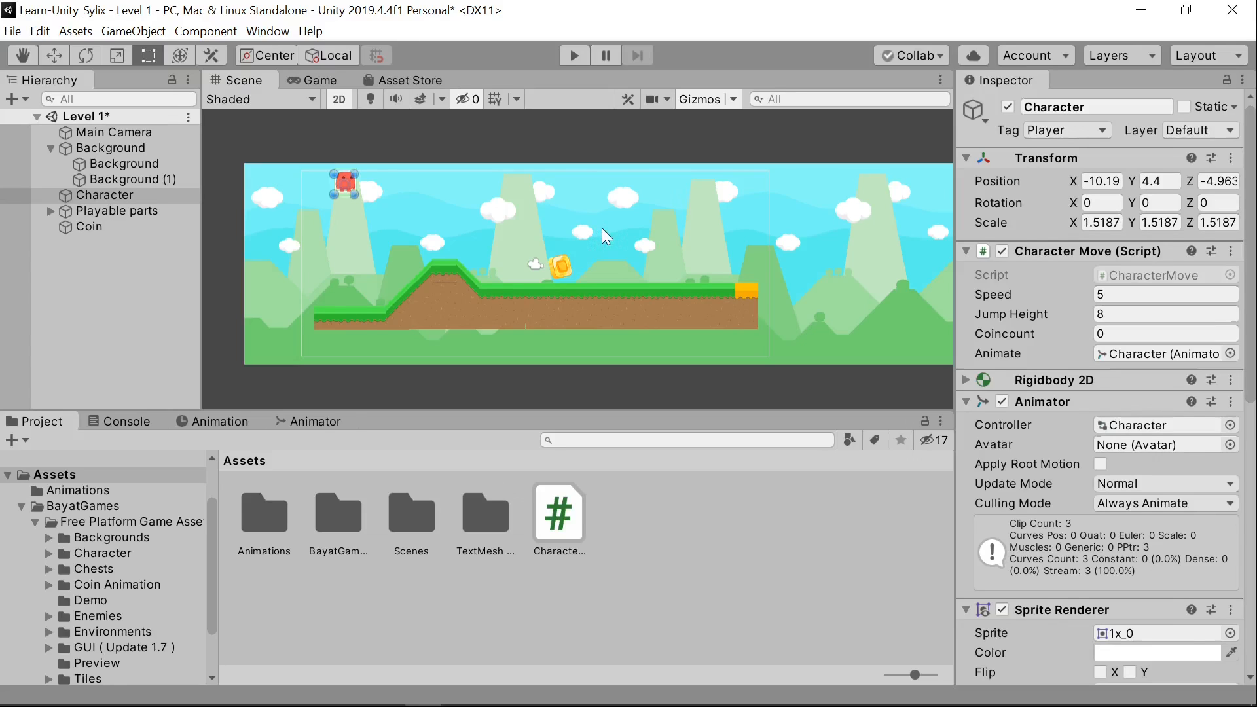
# Step: View the Character's Animator state graph, return to the project assets and clear the selection
pyautogui.click(316, 422)
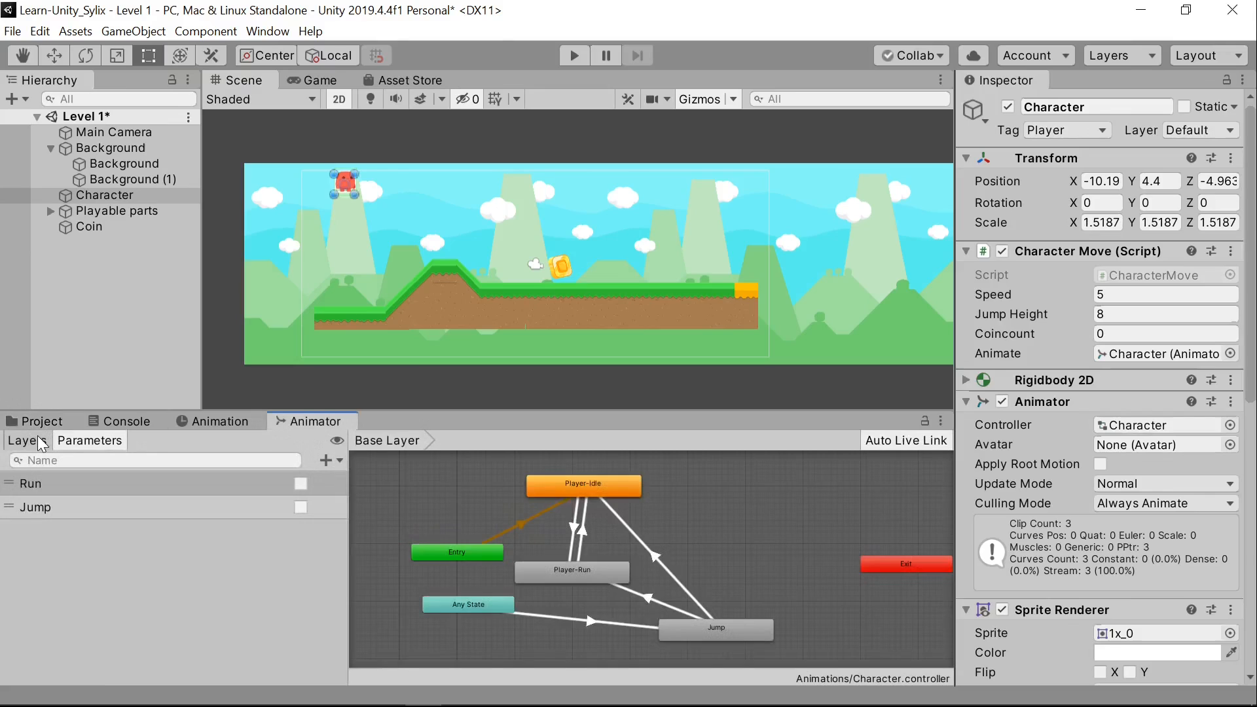
pyautogui.click(38, 420)
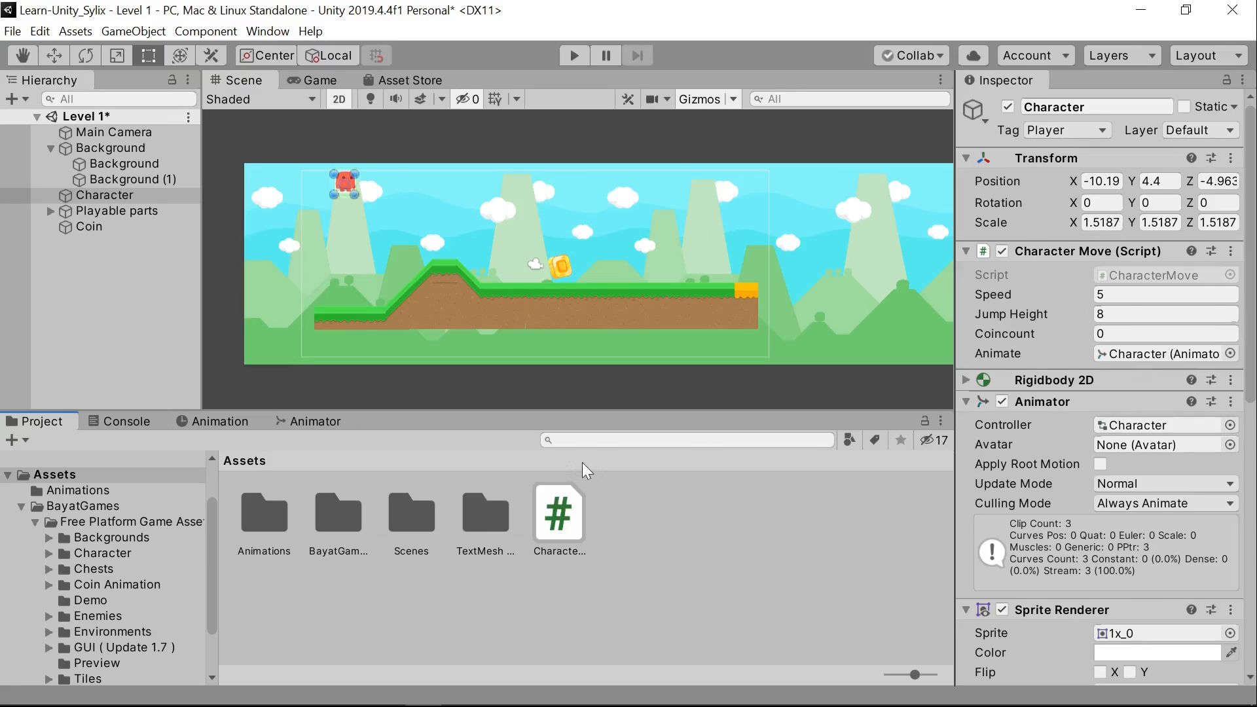
pyautogui.click(705, 500)
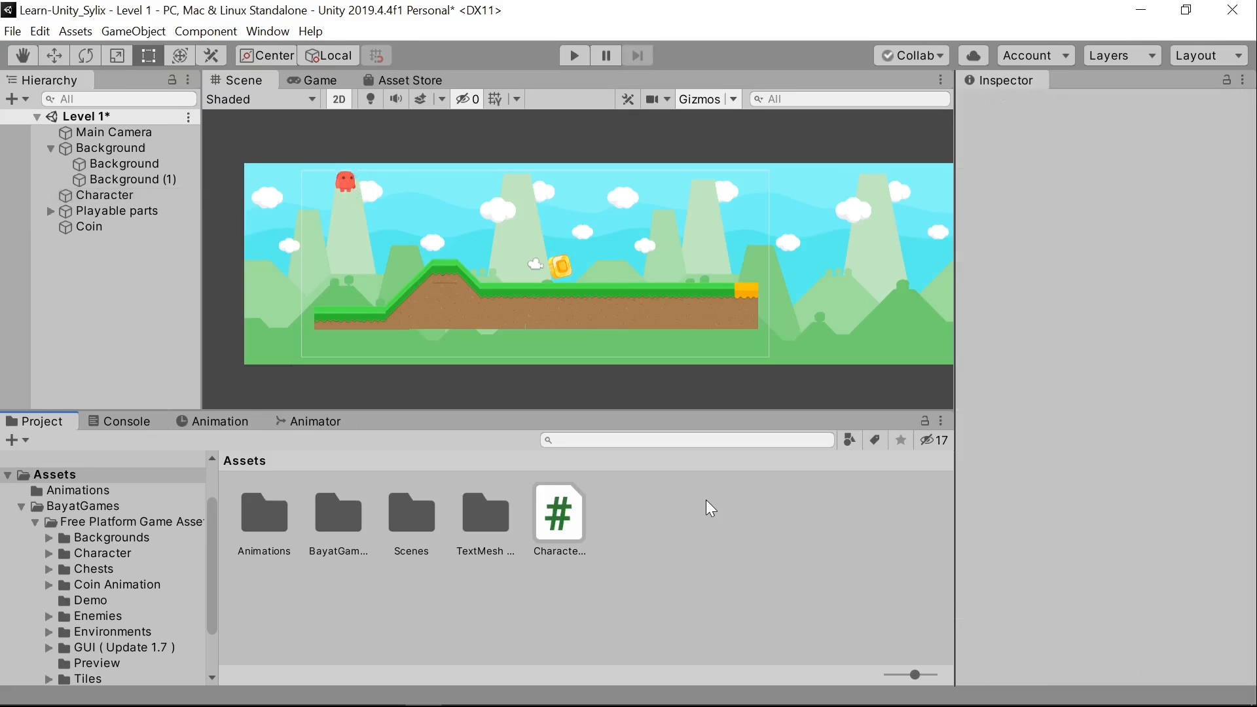